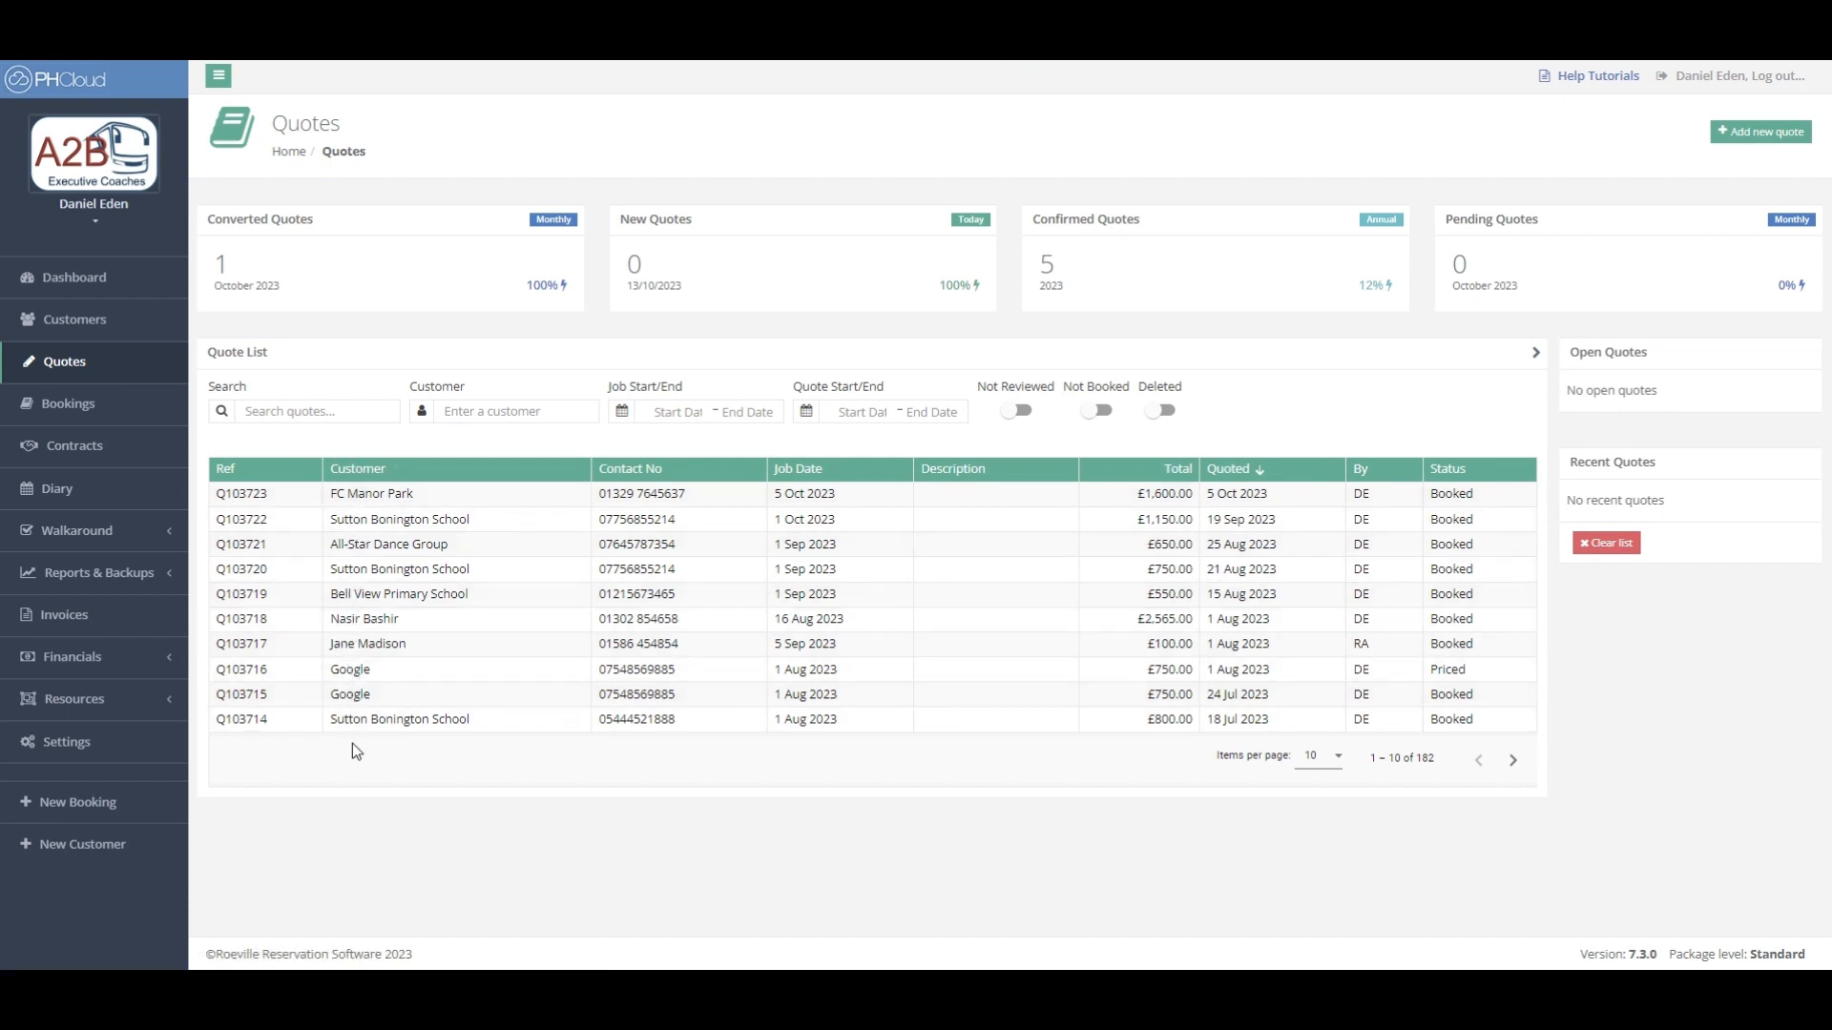
- Sort the quote list by customer name, then by total
left_click(337, 413)
left_click(464, 410)
left_click(360, 470)
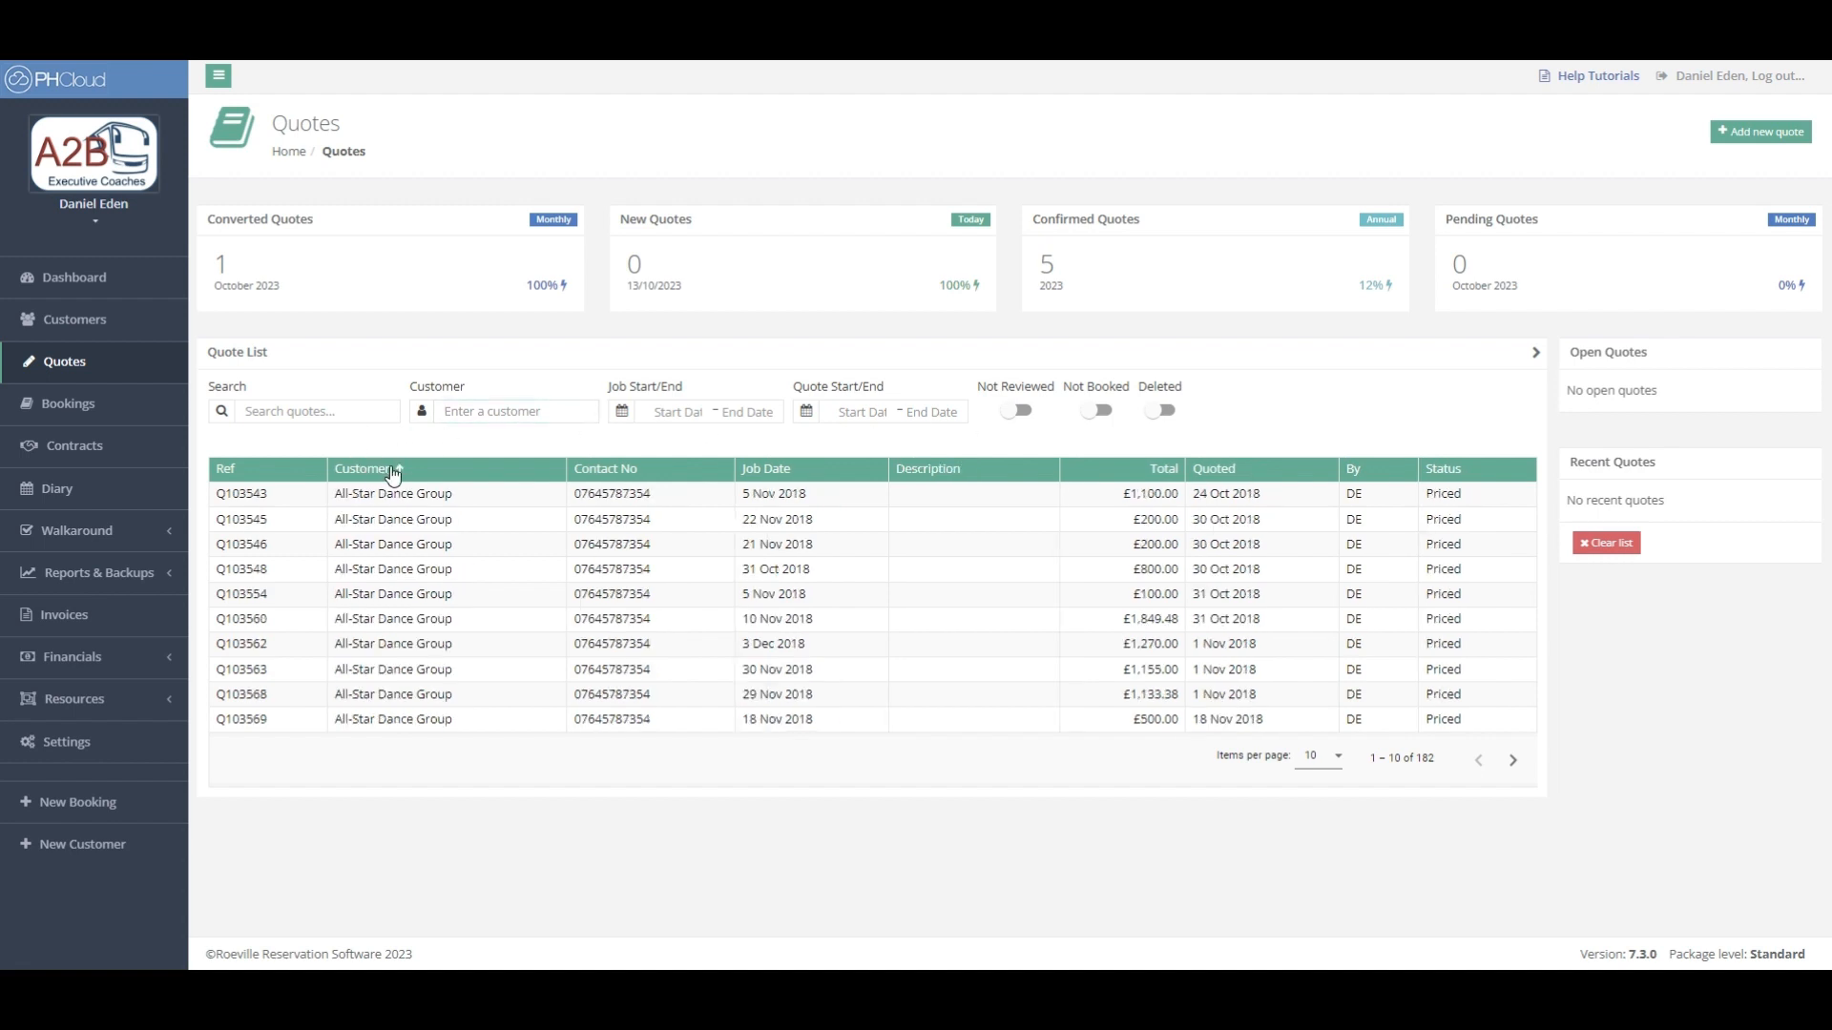
left_click(1142, 473)
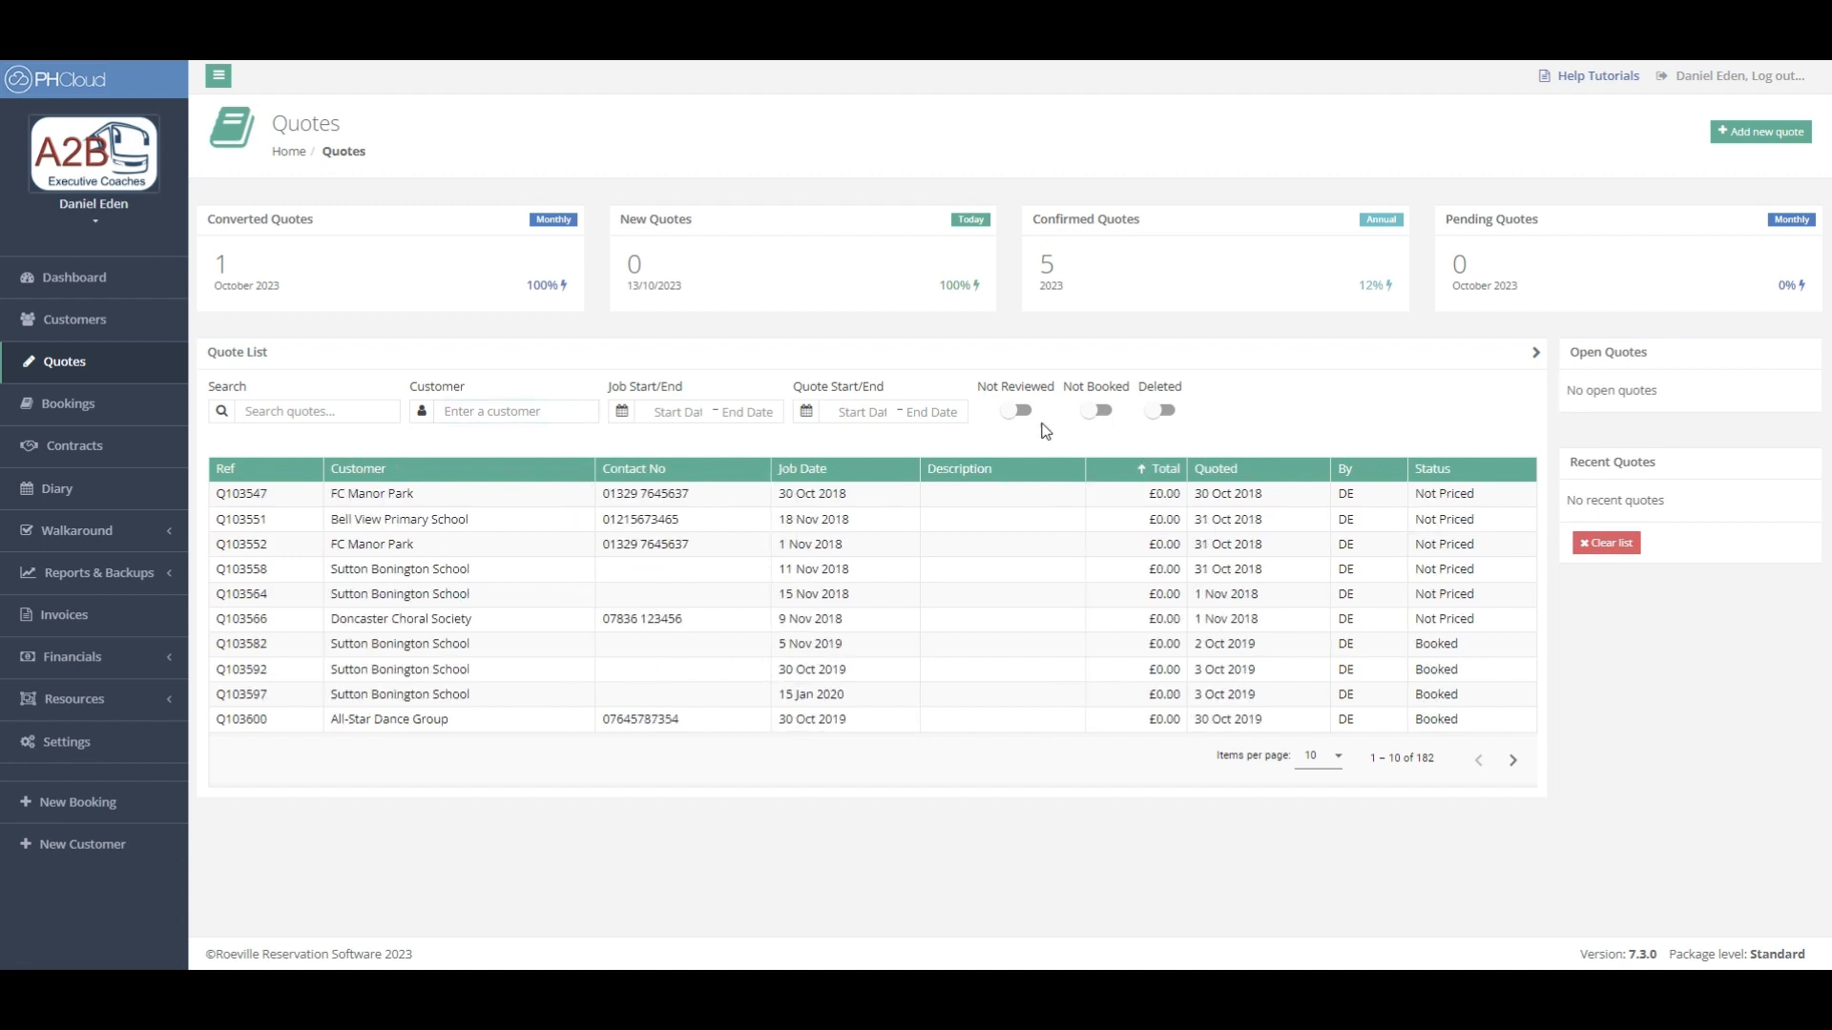
- Review quote Q103547 for FC Manor Park, then go to the Bookings list
left_click(381, 492)
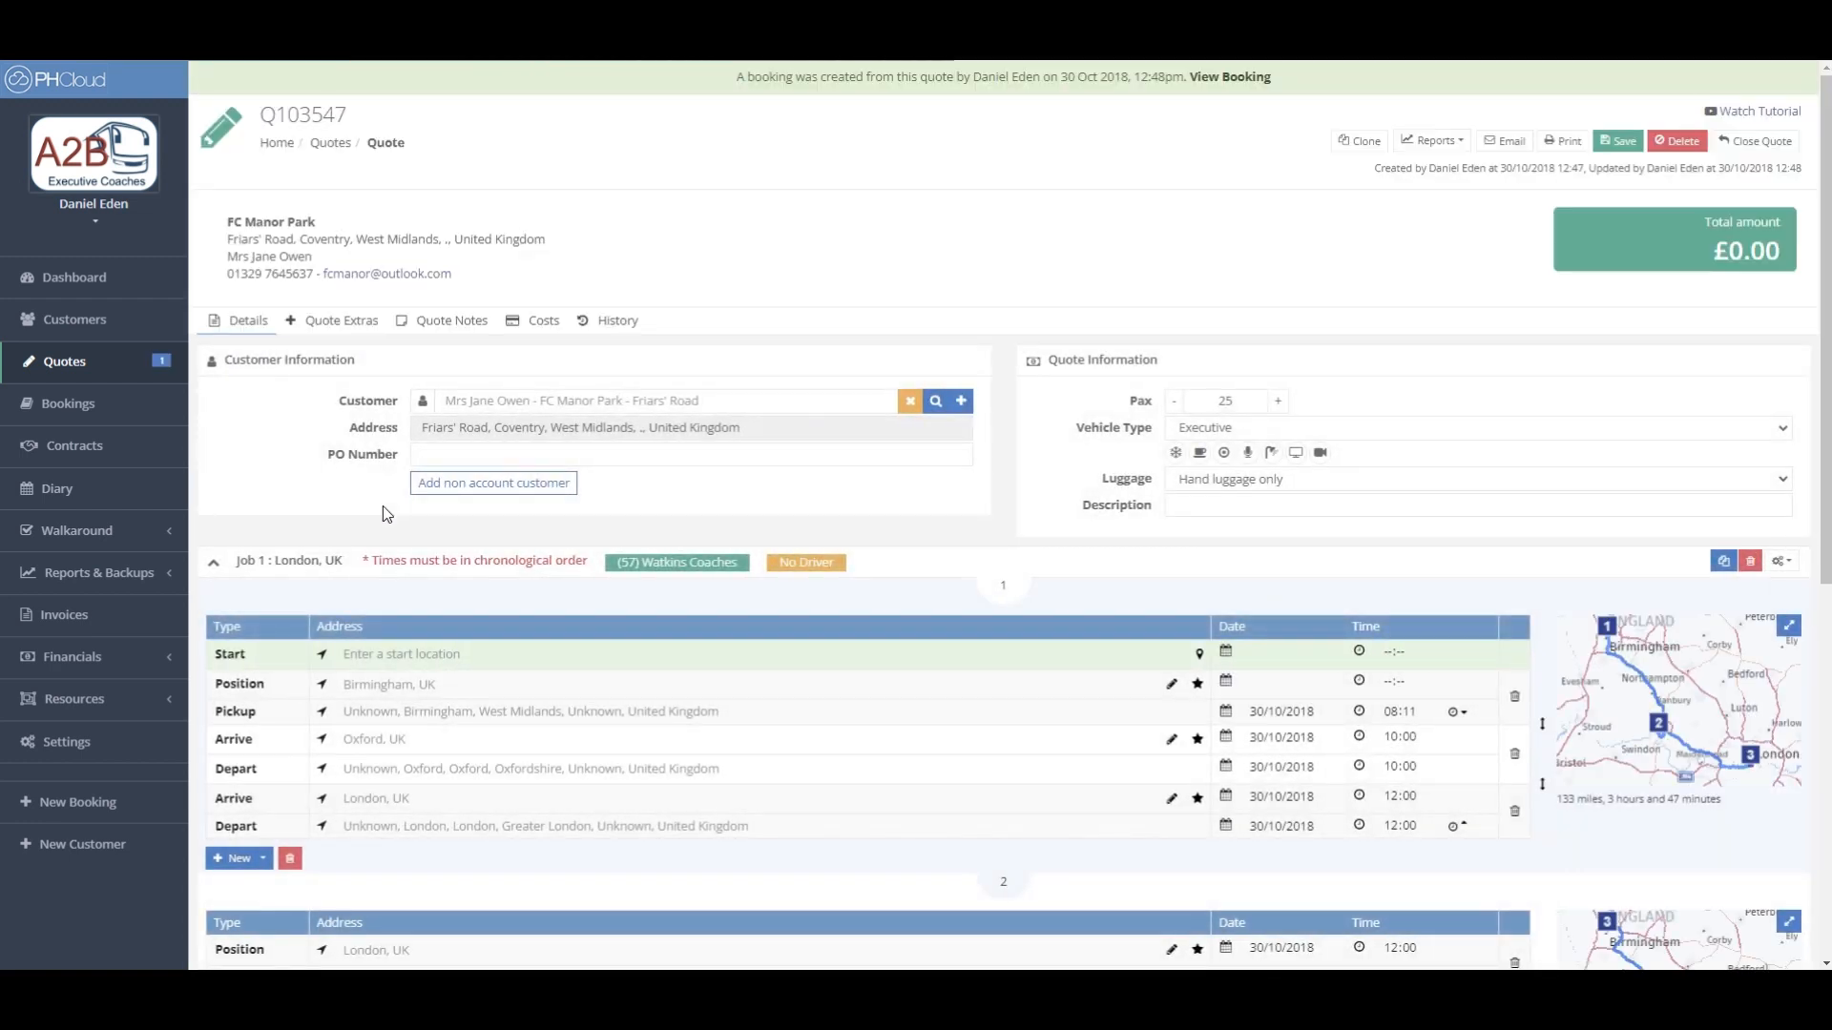
left_click(106, 368)
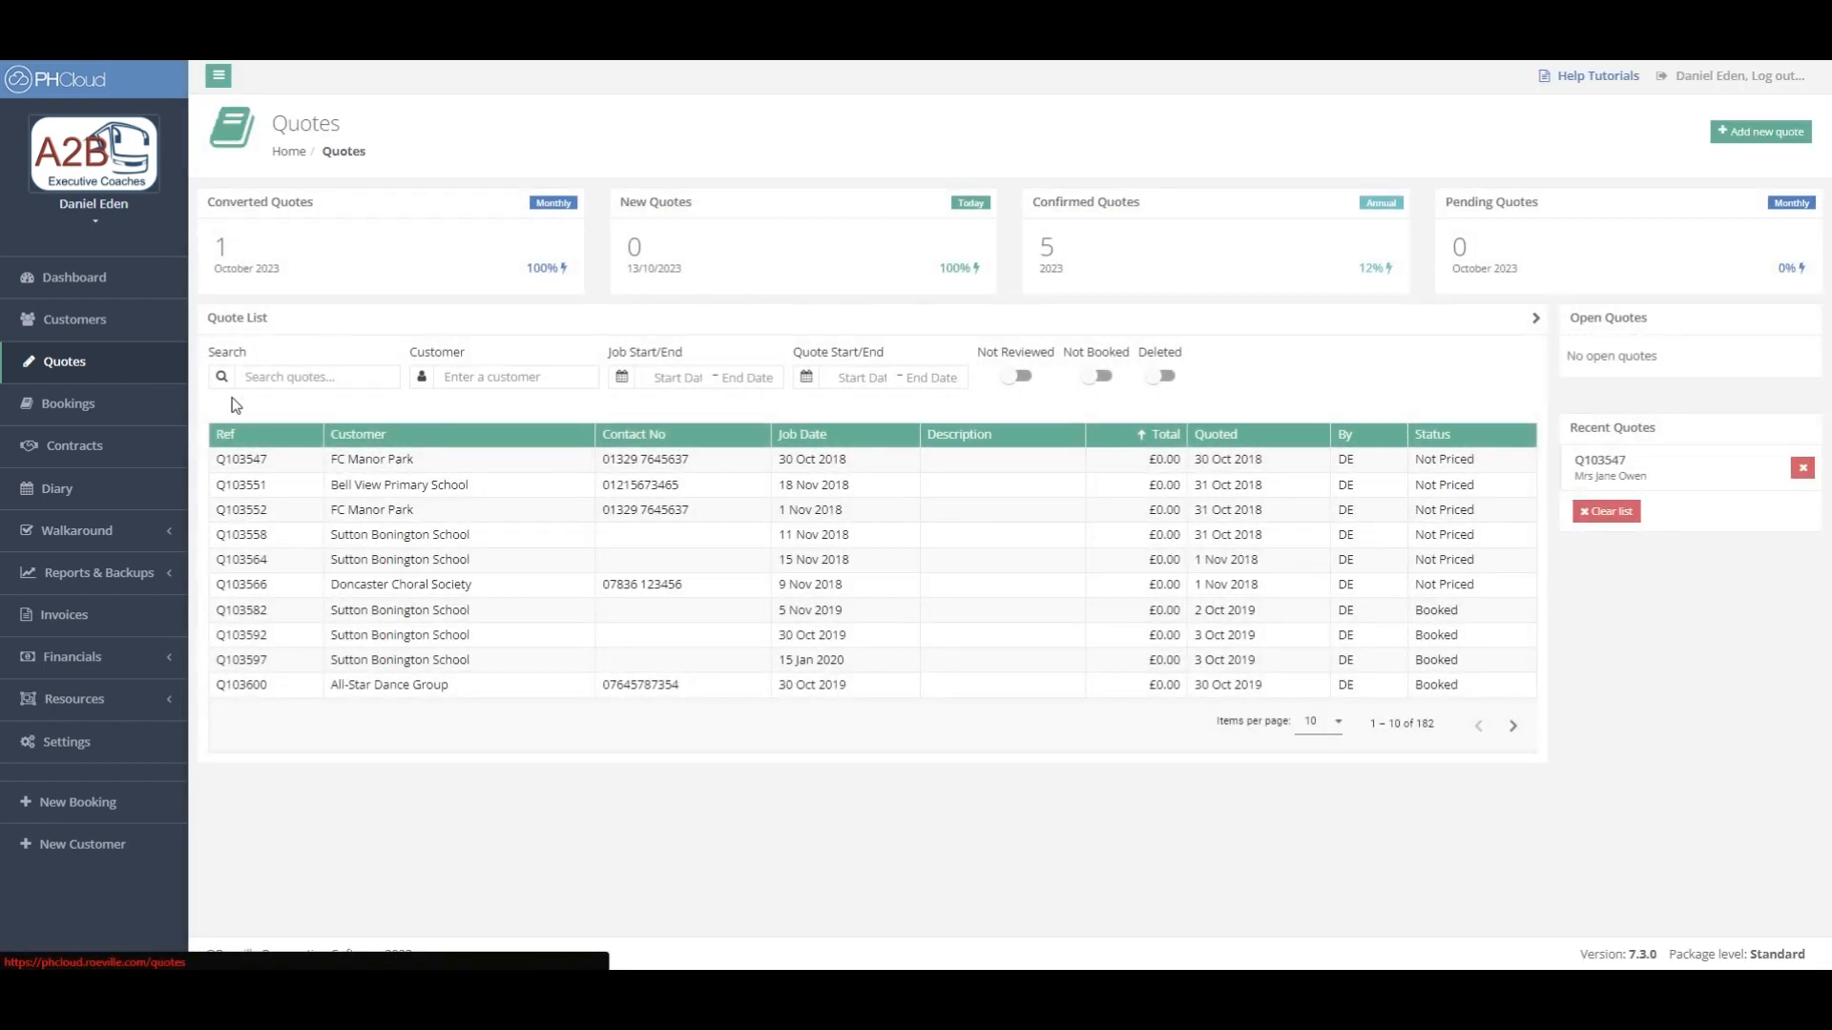
left_click(134, 404)
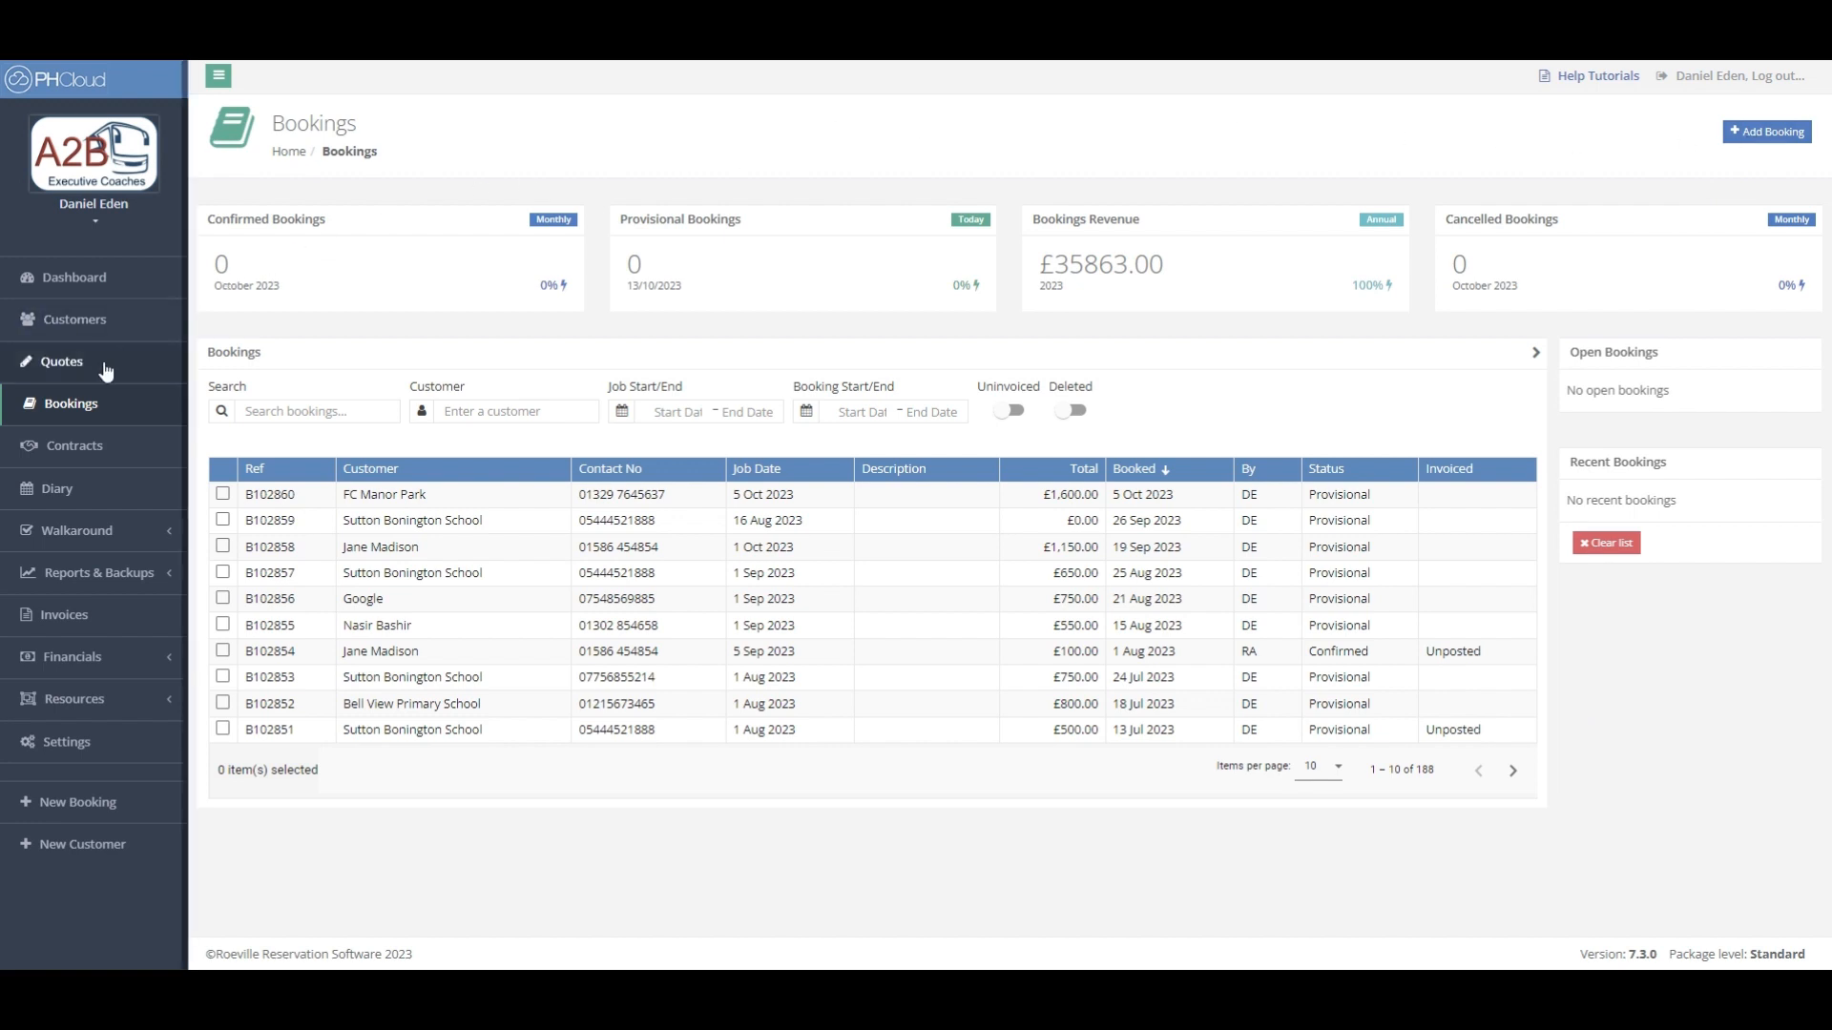
- Create a new quote and set the customer to the Sutton Bonington School contact found via 'sut'
left_click(70, 372)
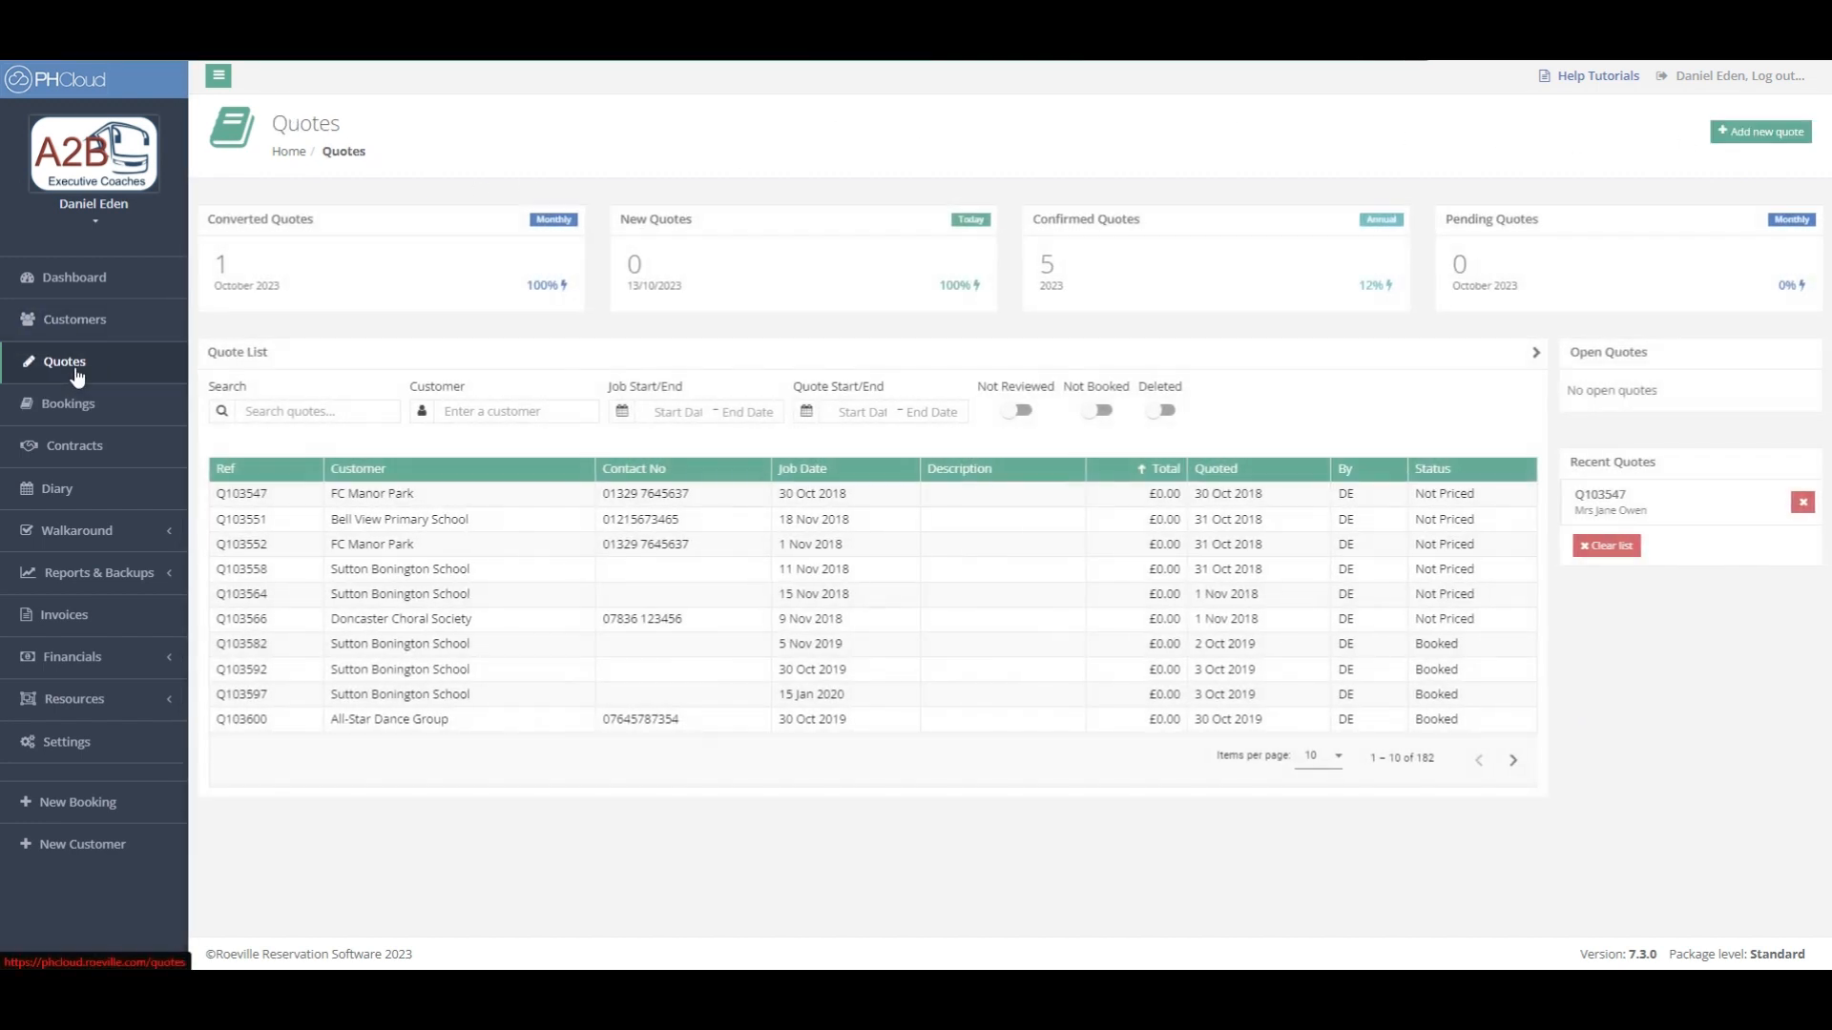
left_click(1736, 136)
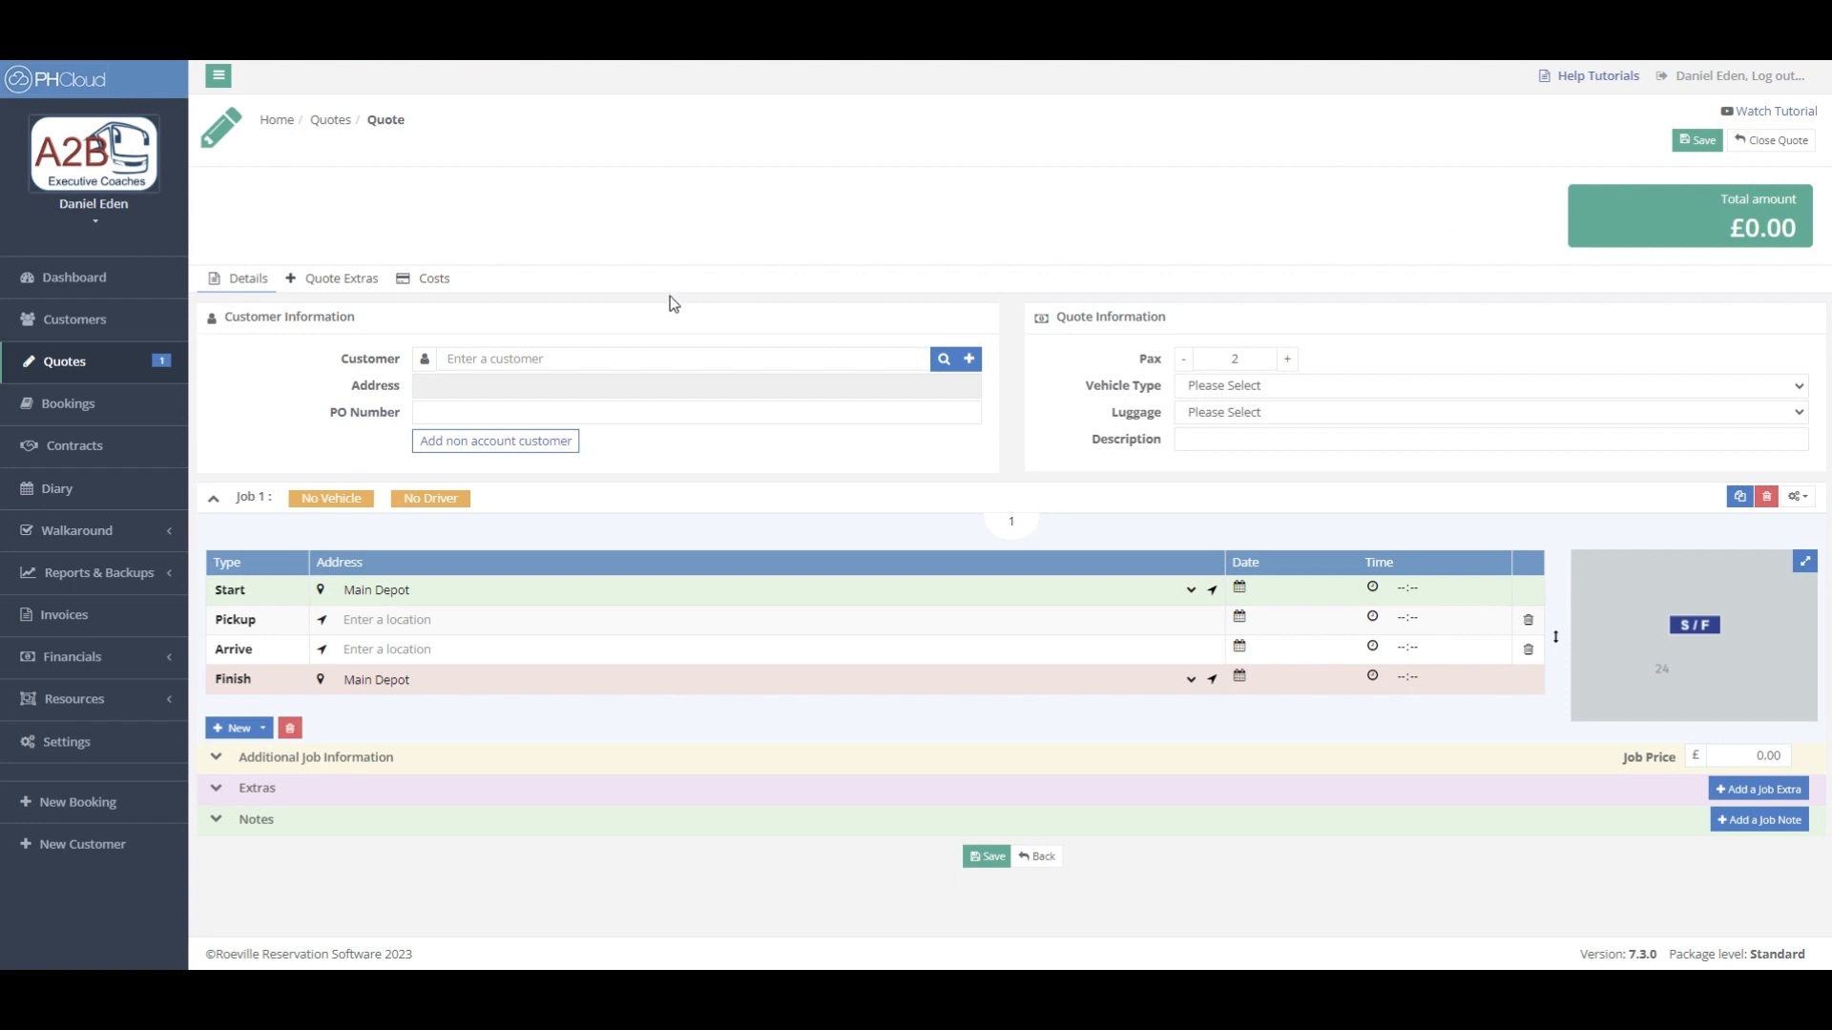
left_click(585, 358)
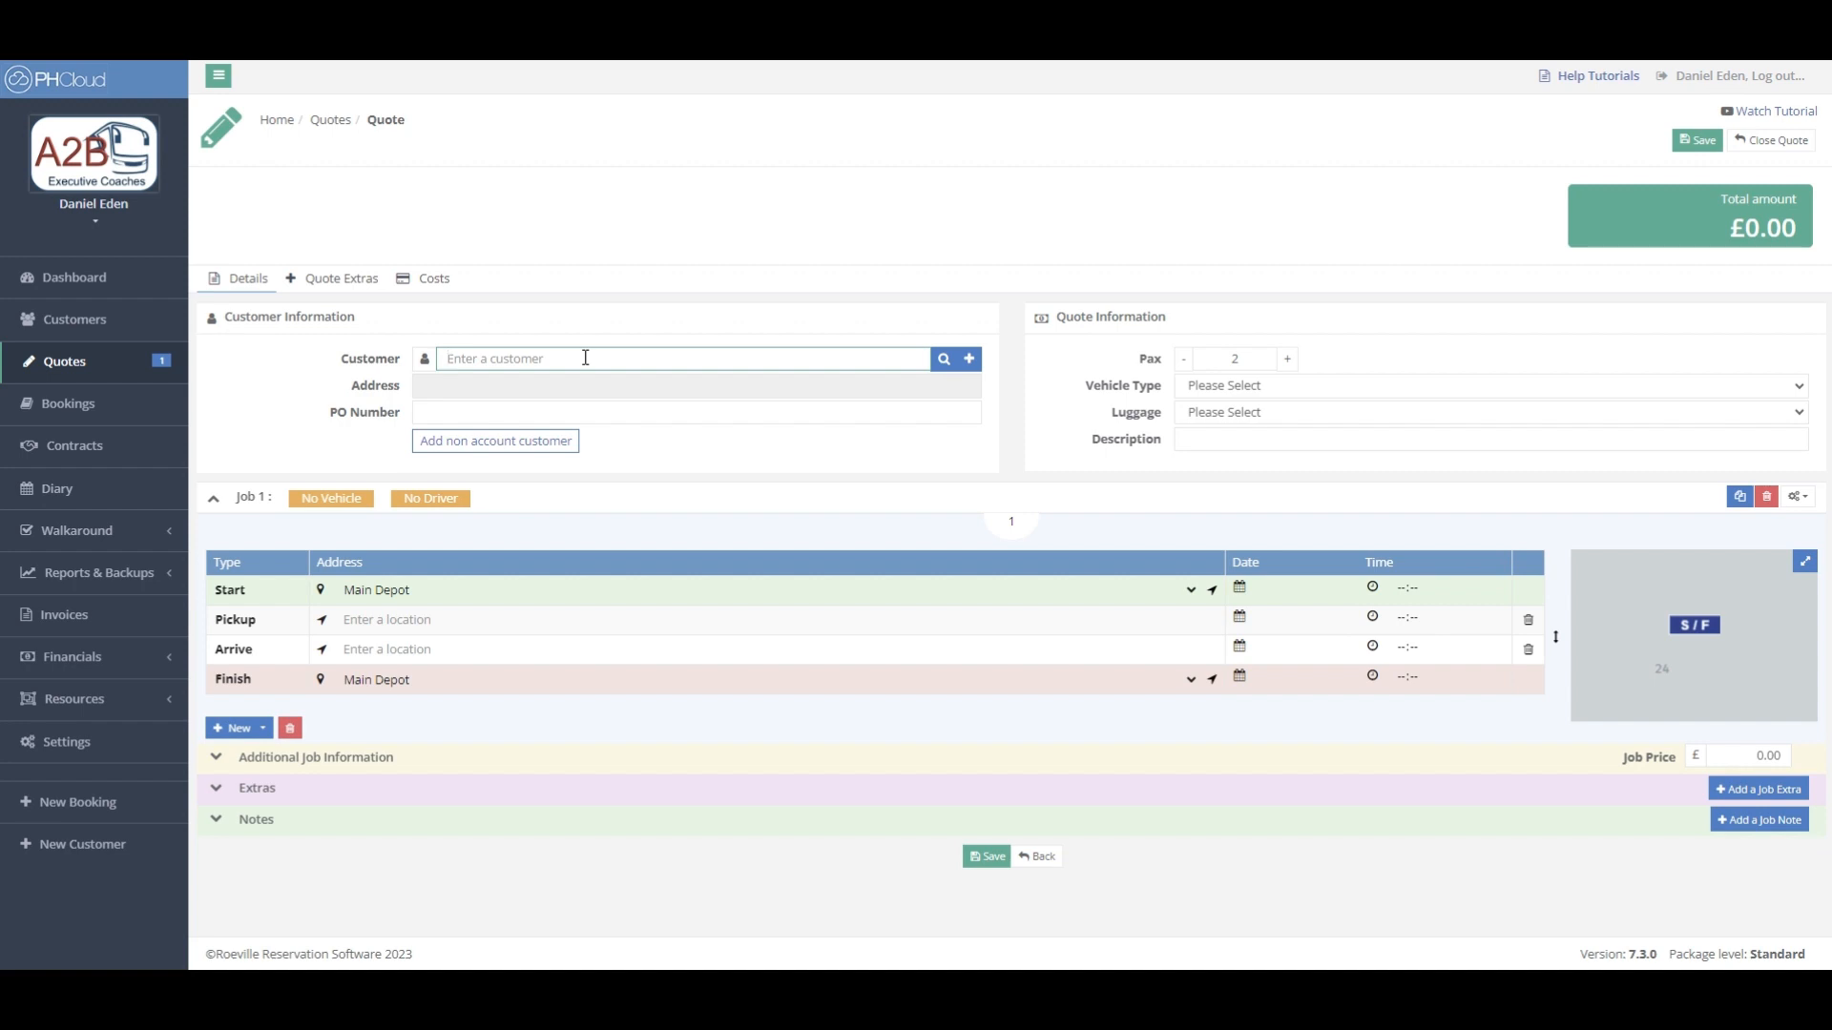
type("sut")
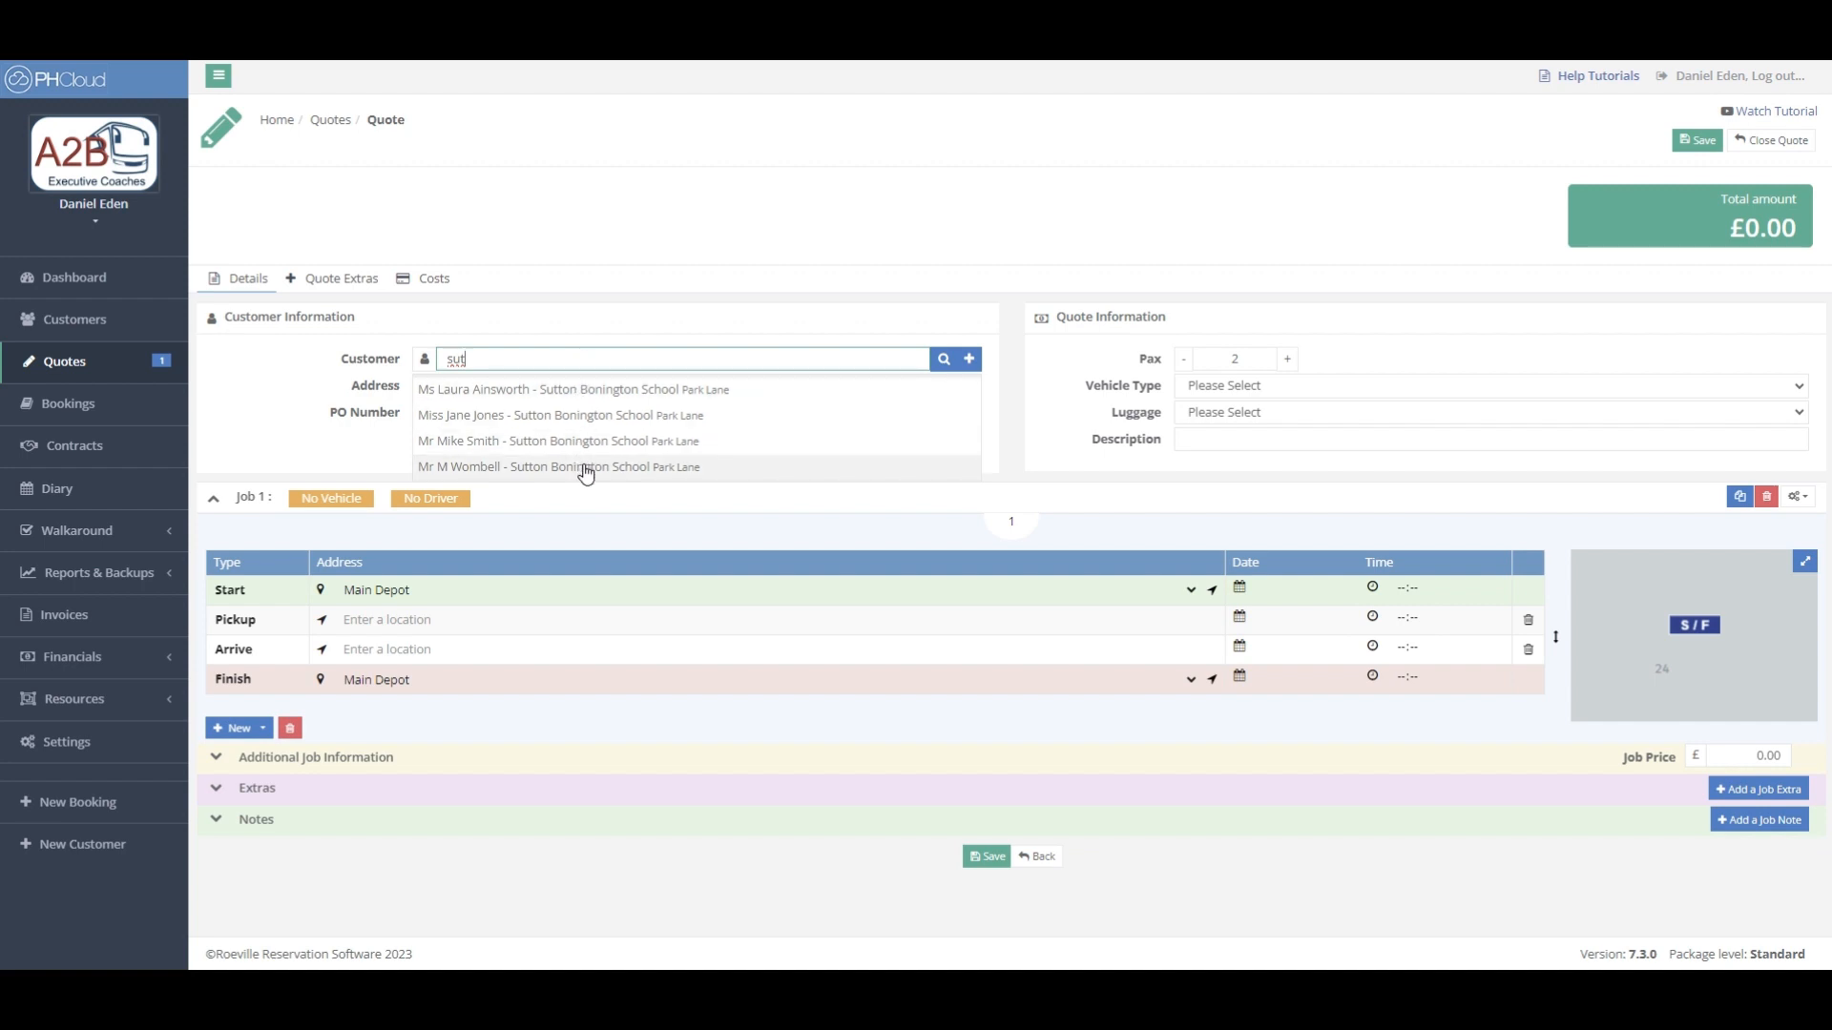
left_click(565, 388)
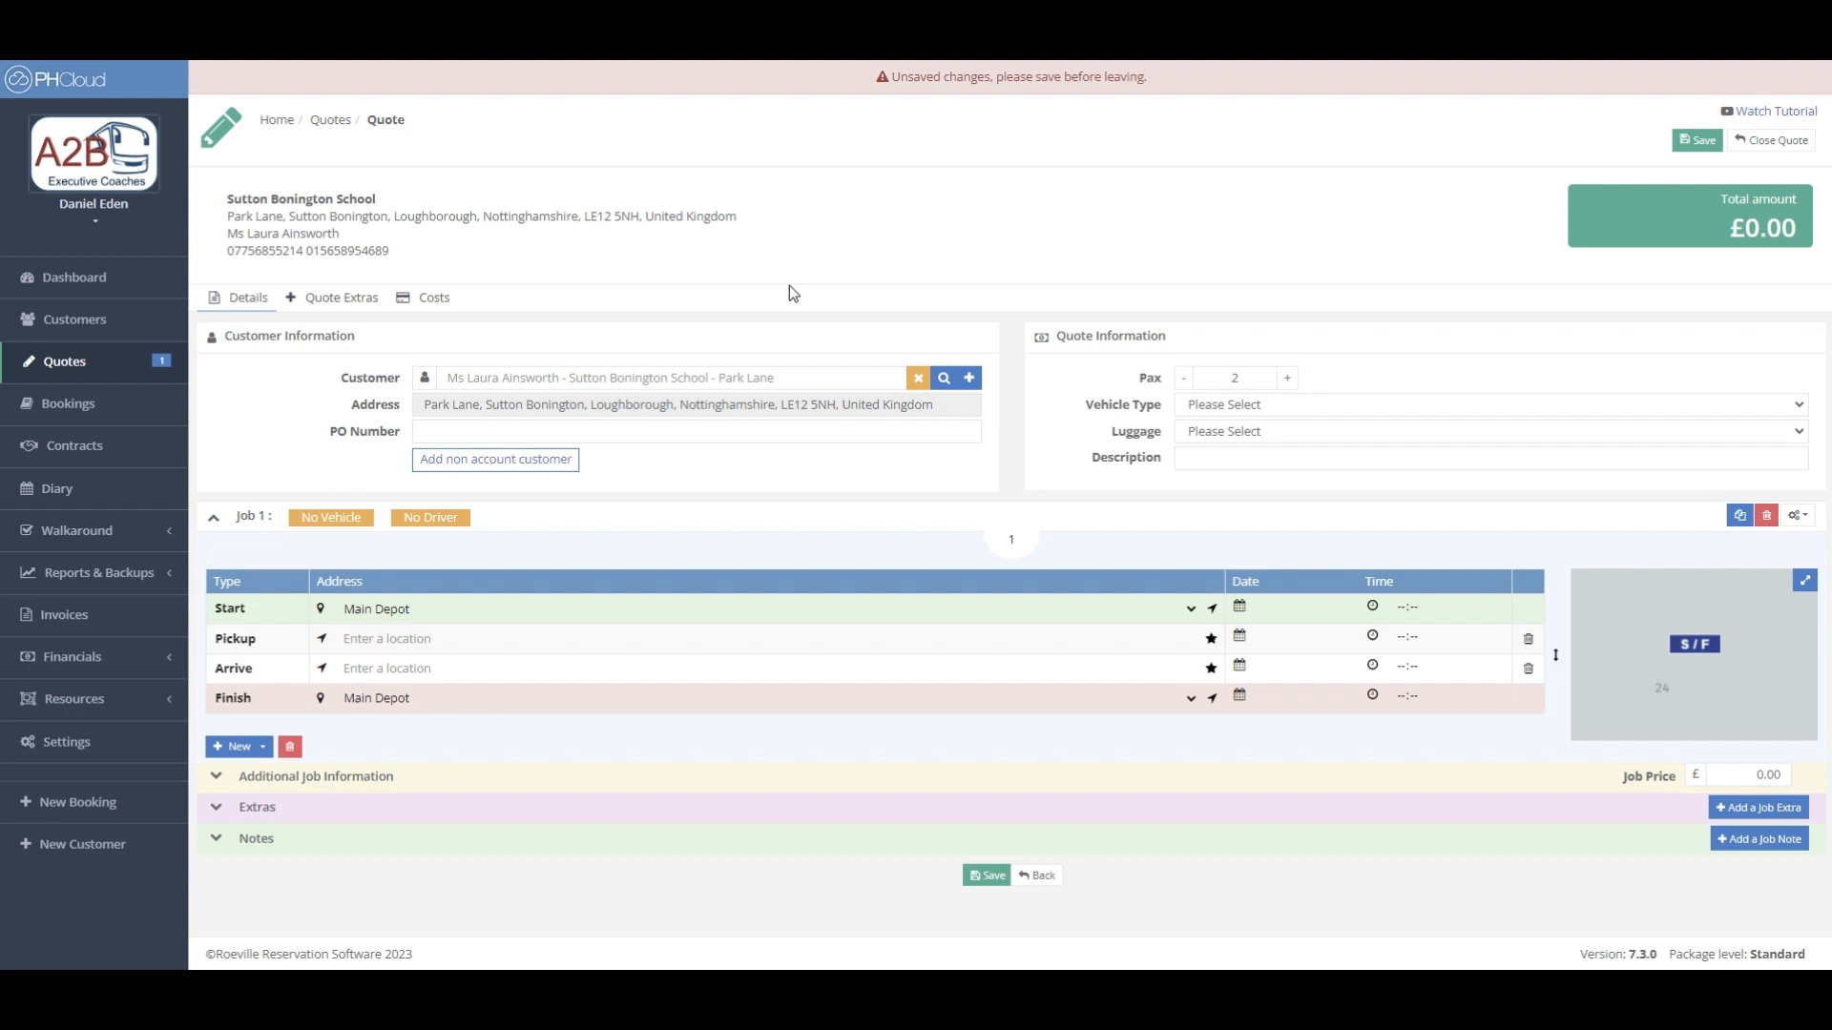
left_click(969, 380)
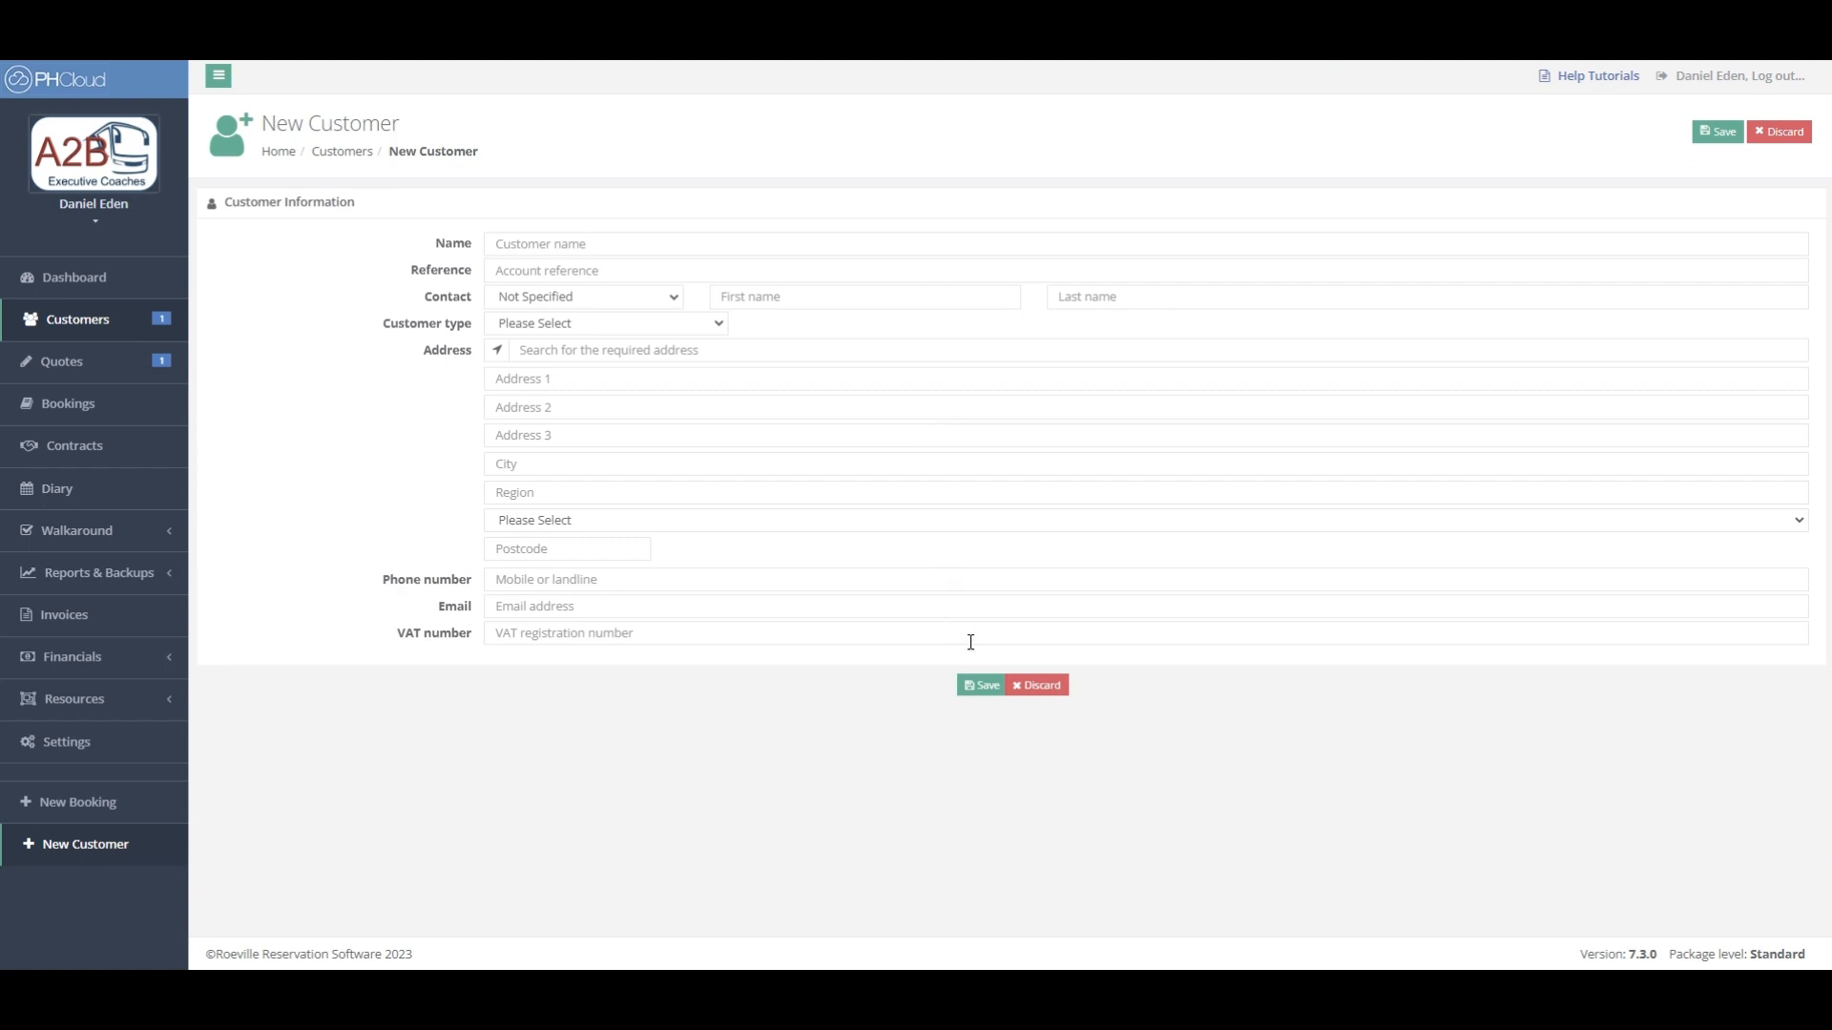
left_click(1050, 687)
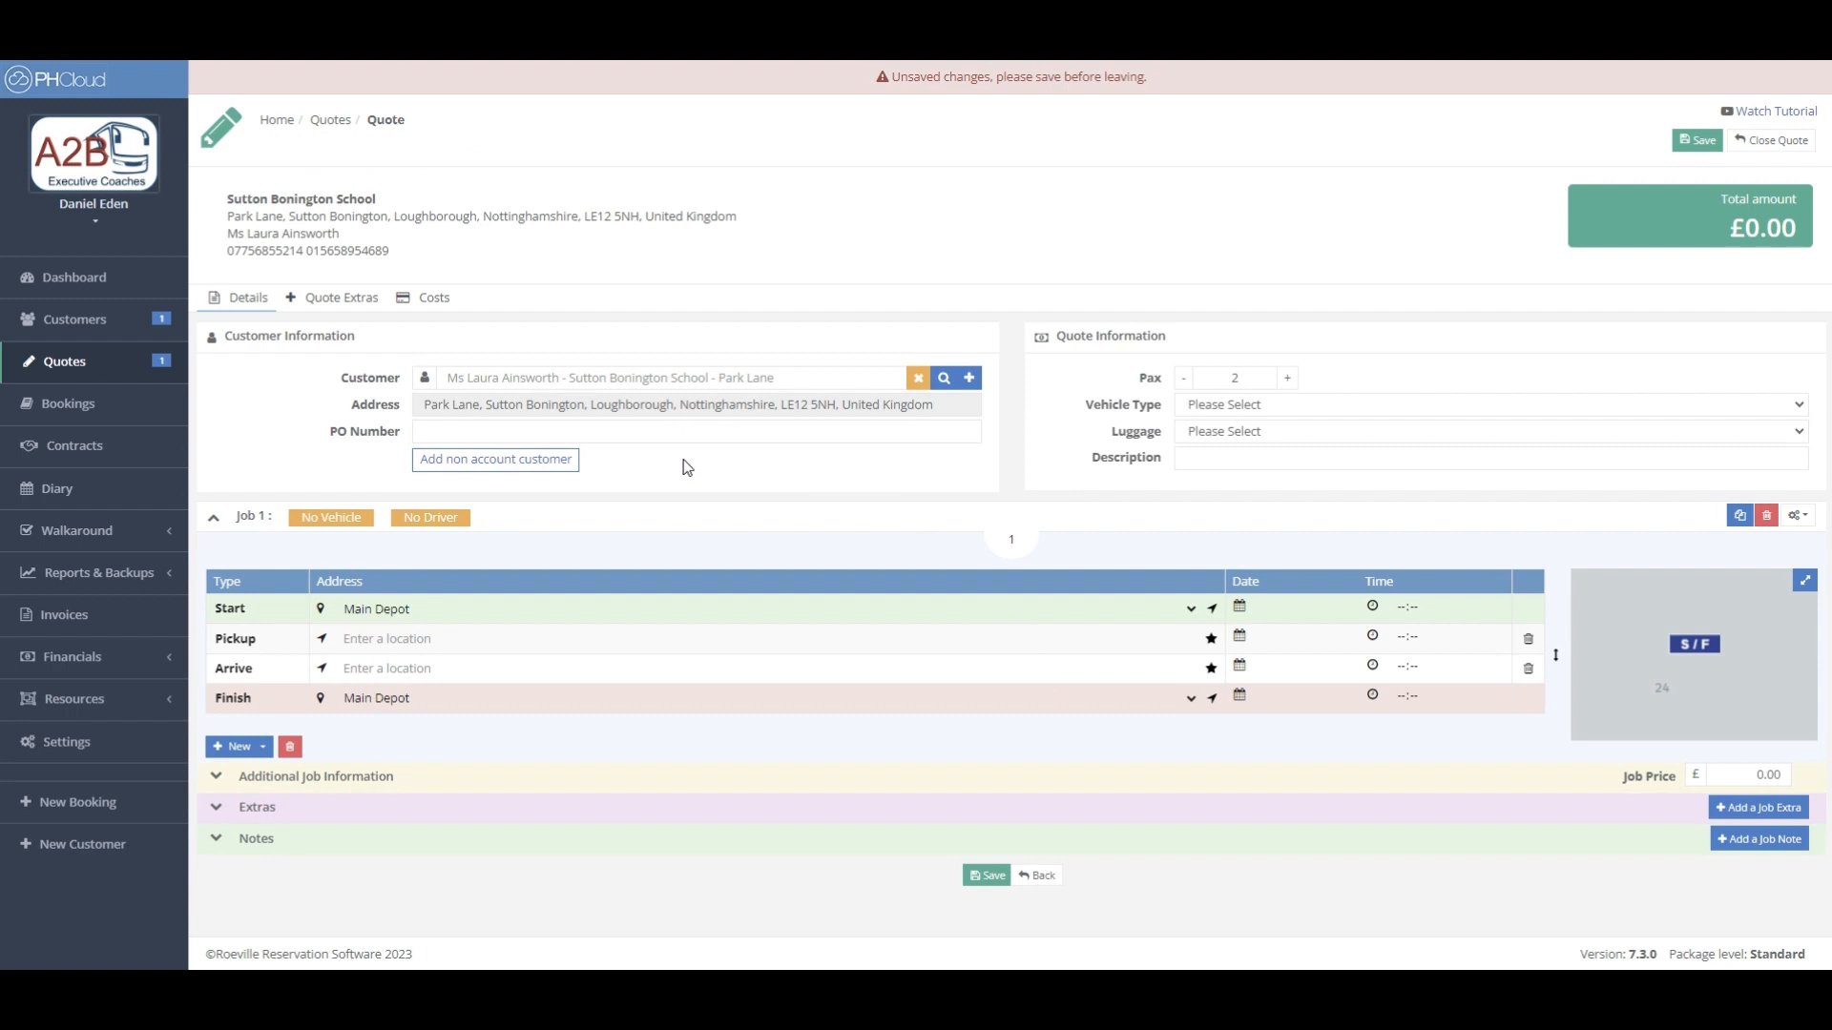
left_click(554, 461)
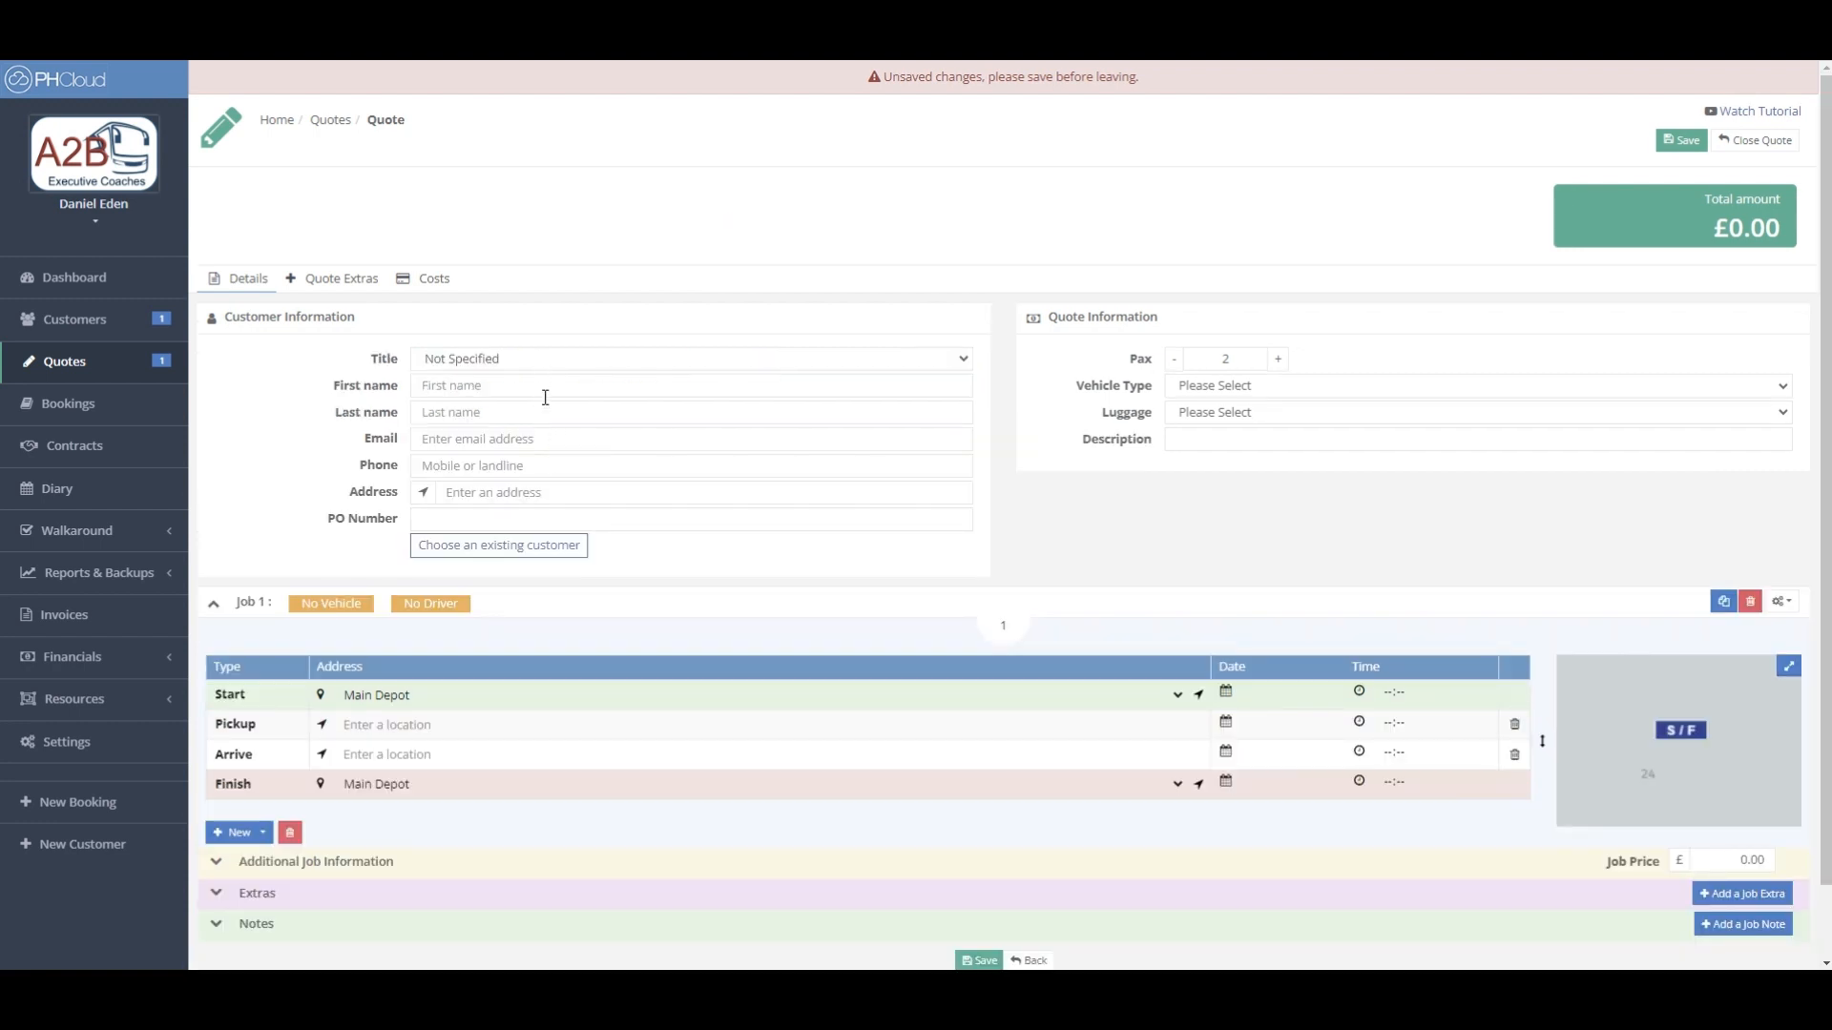
left_click(552, 545)
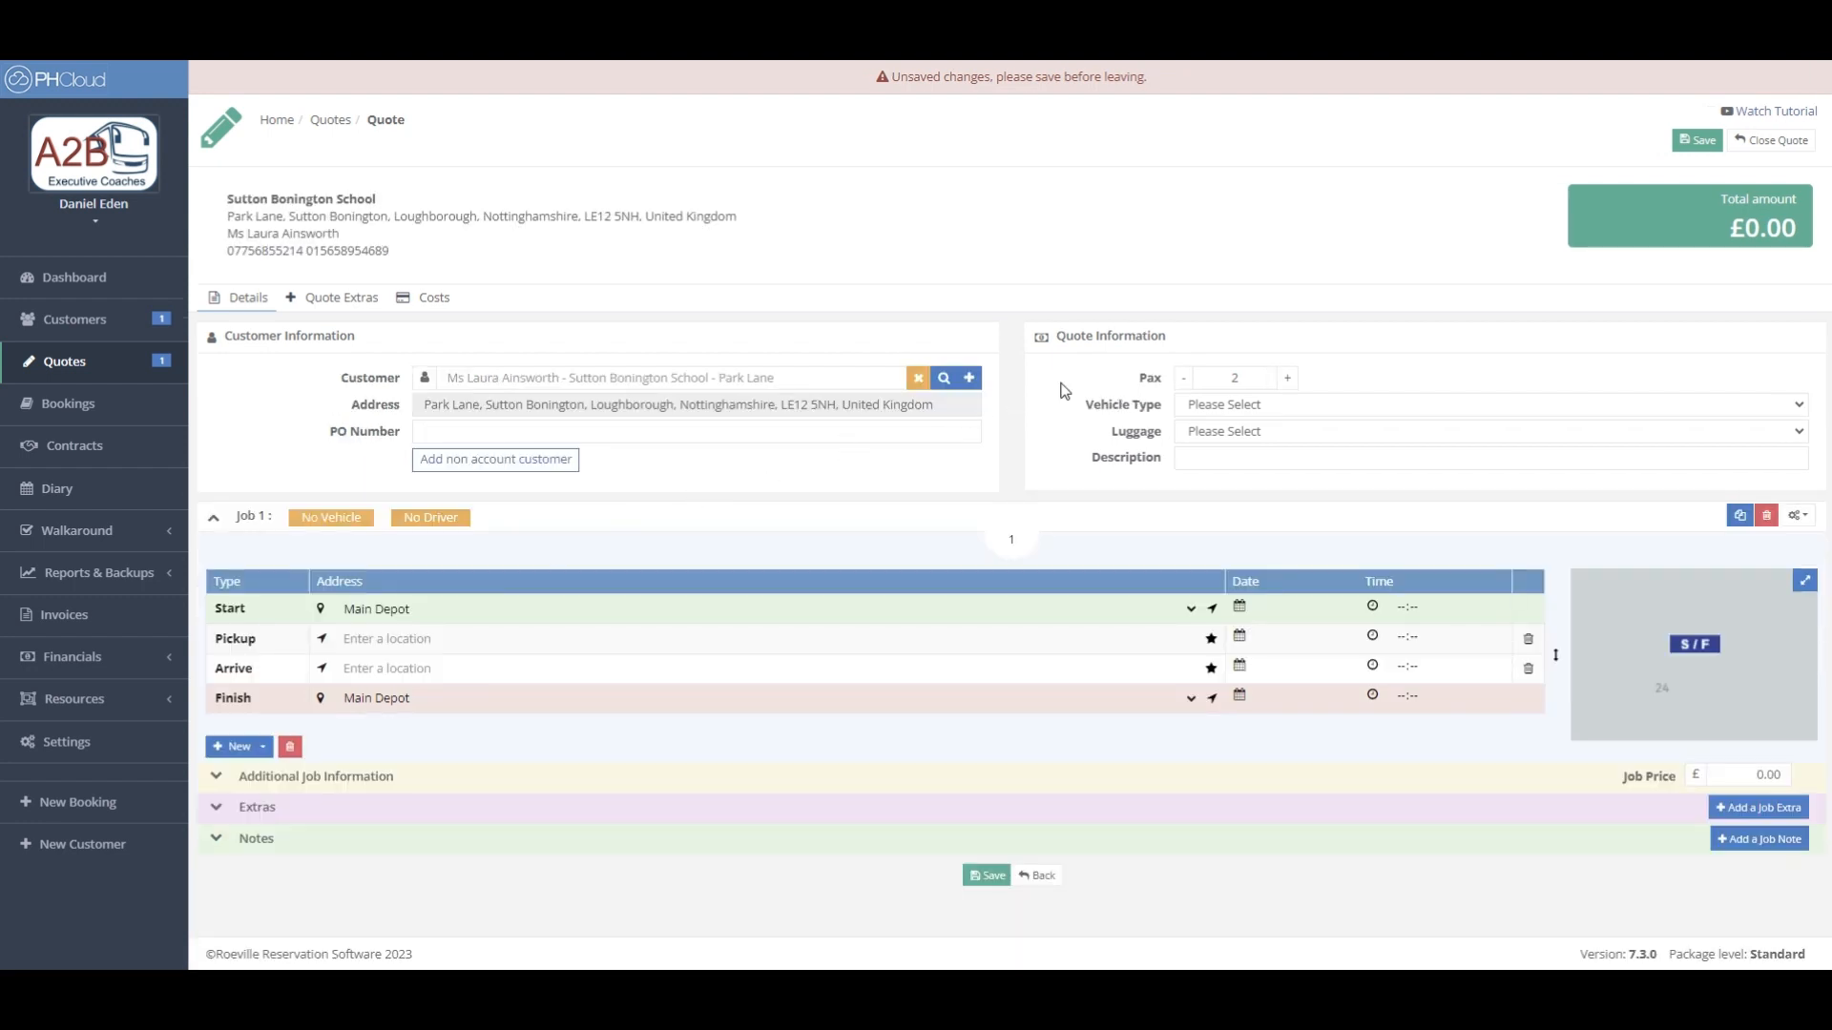
left_click(1244, 378)
- Set Pax to 20, vehicle type to Executive and luggage to Hand luggage only
type("0")
left_click(1334, 408)
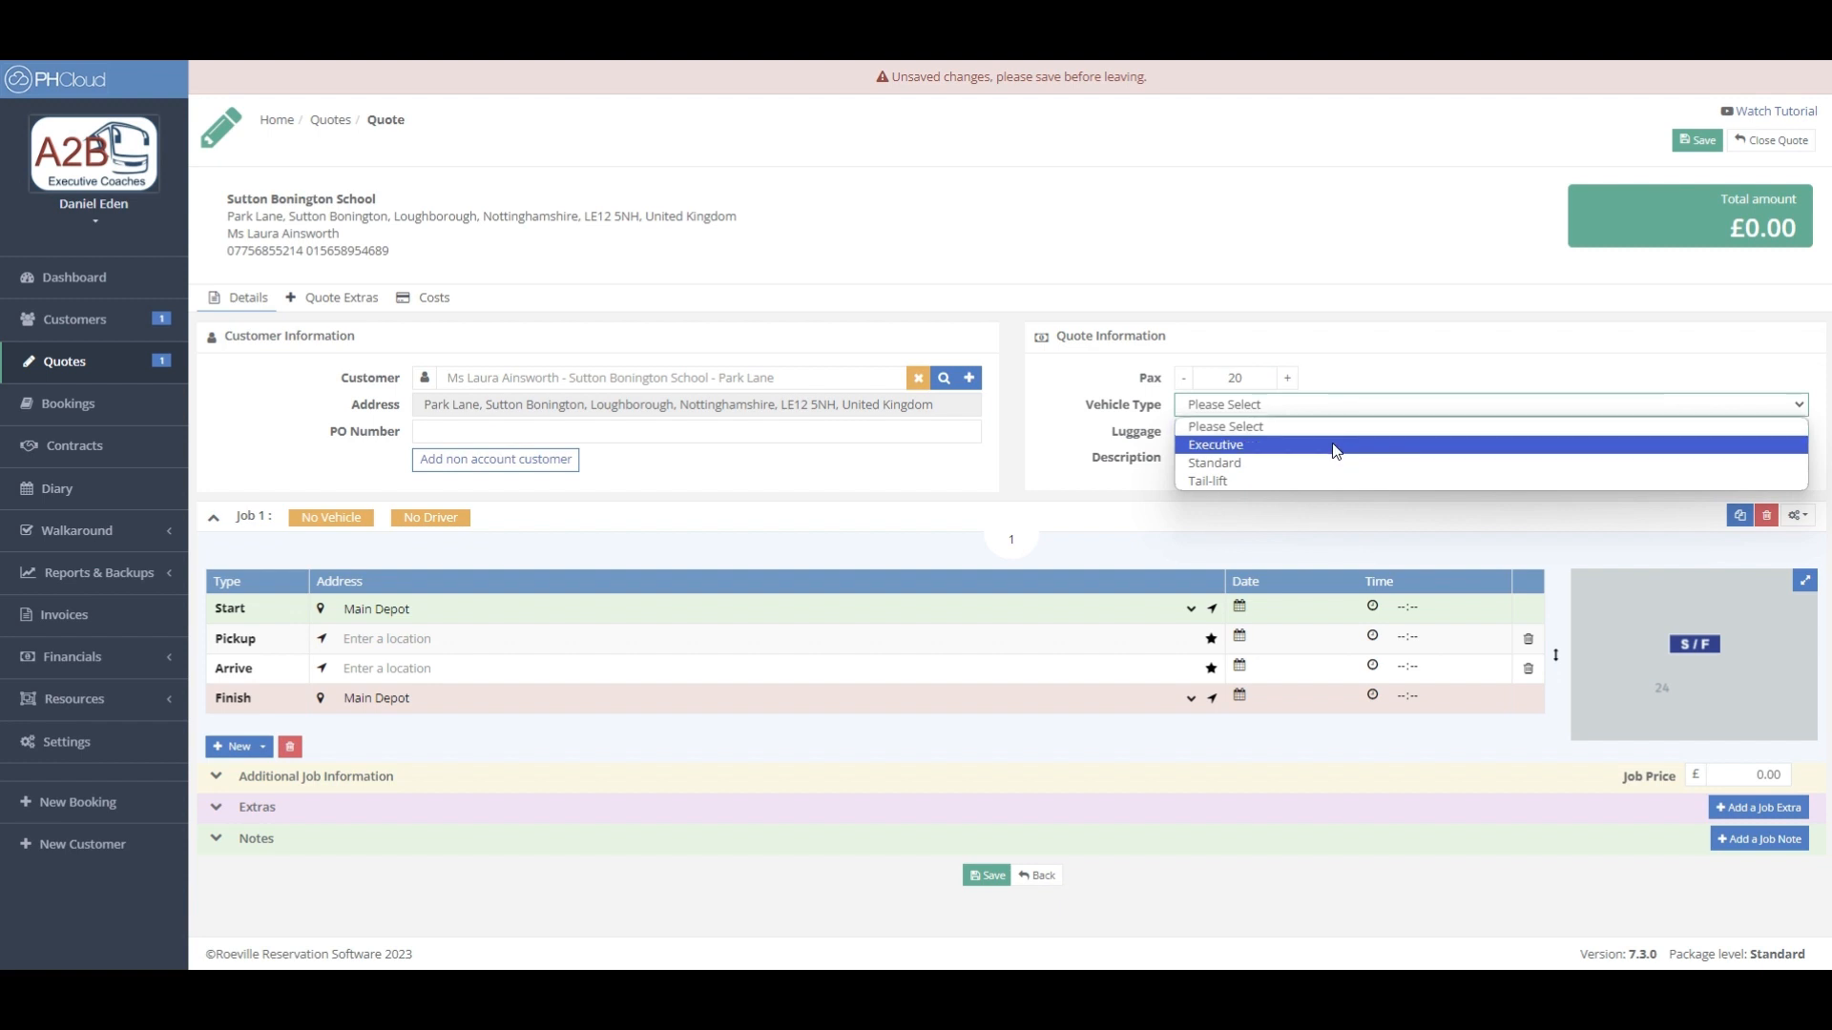
left_click(1335, 446)
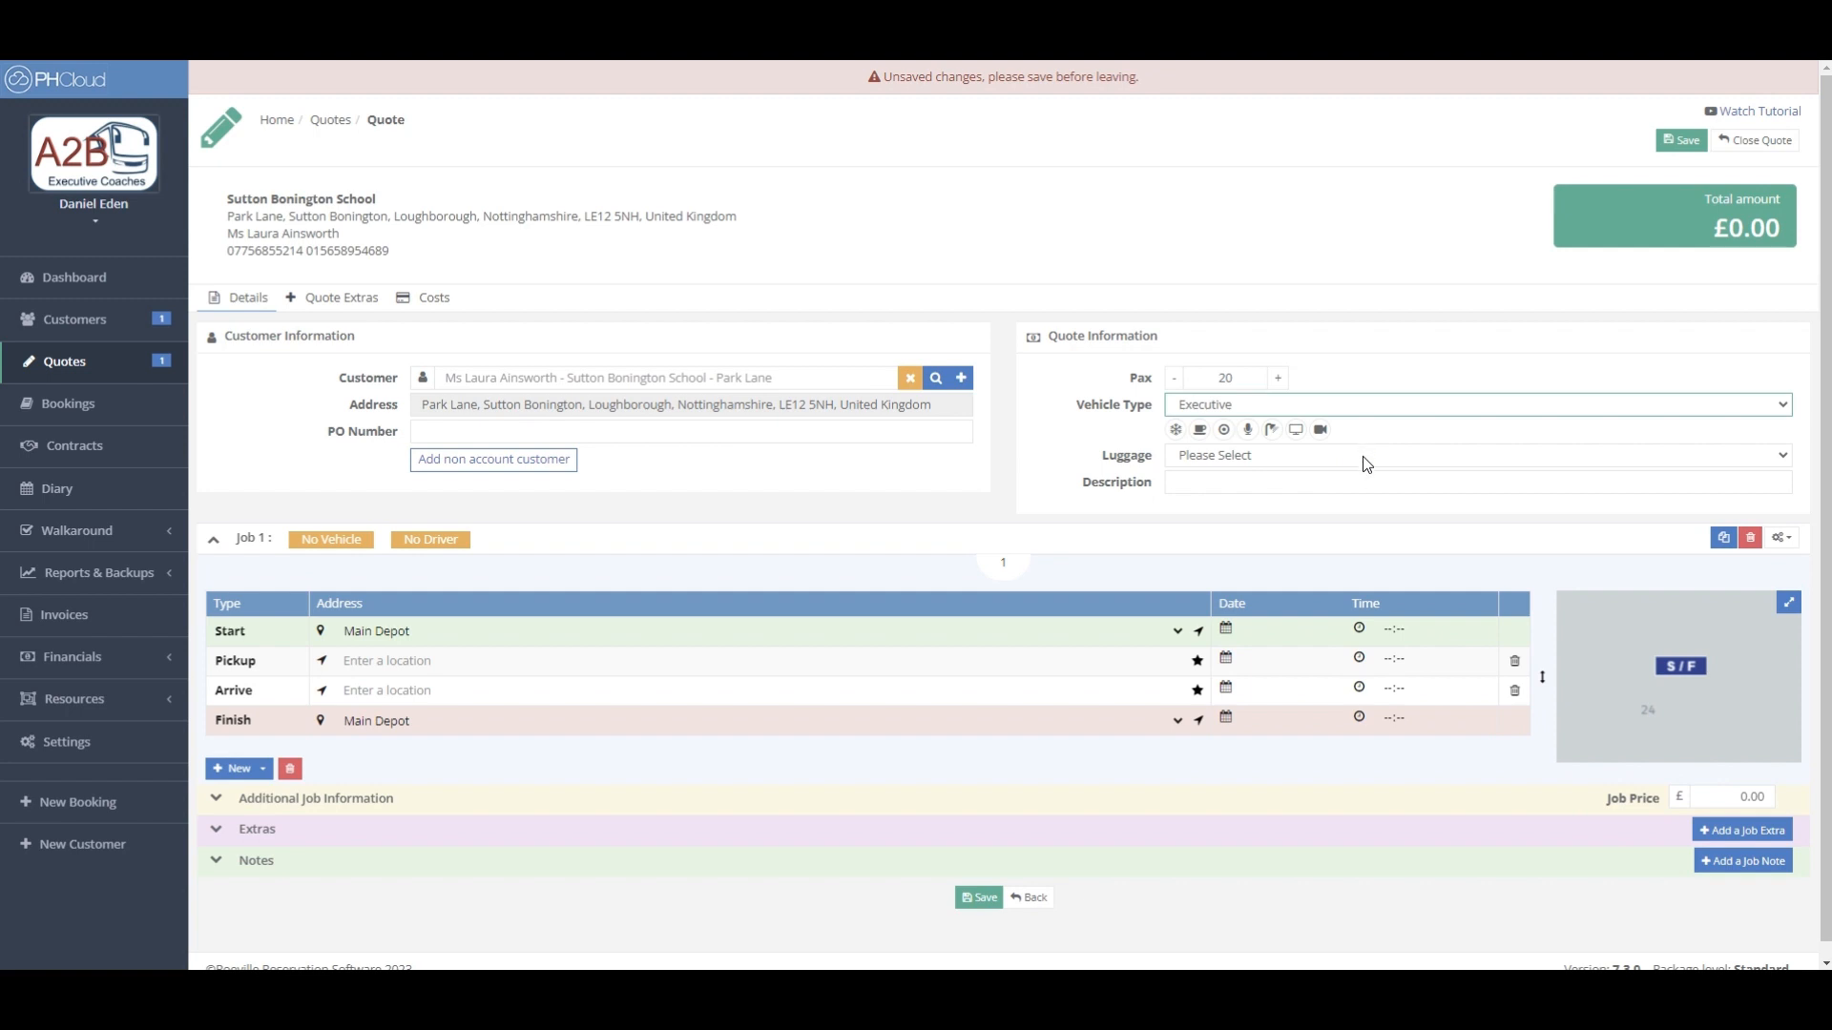
left_click(1362, 456)
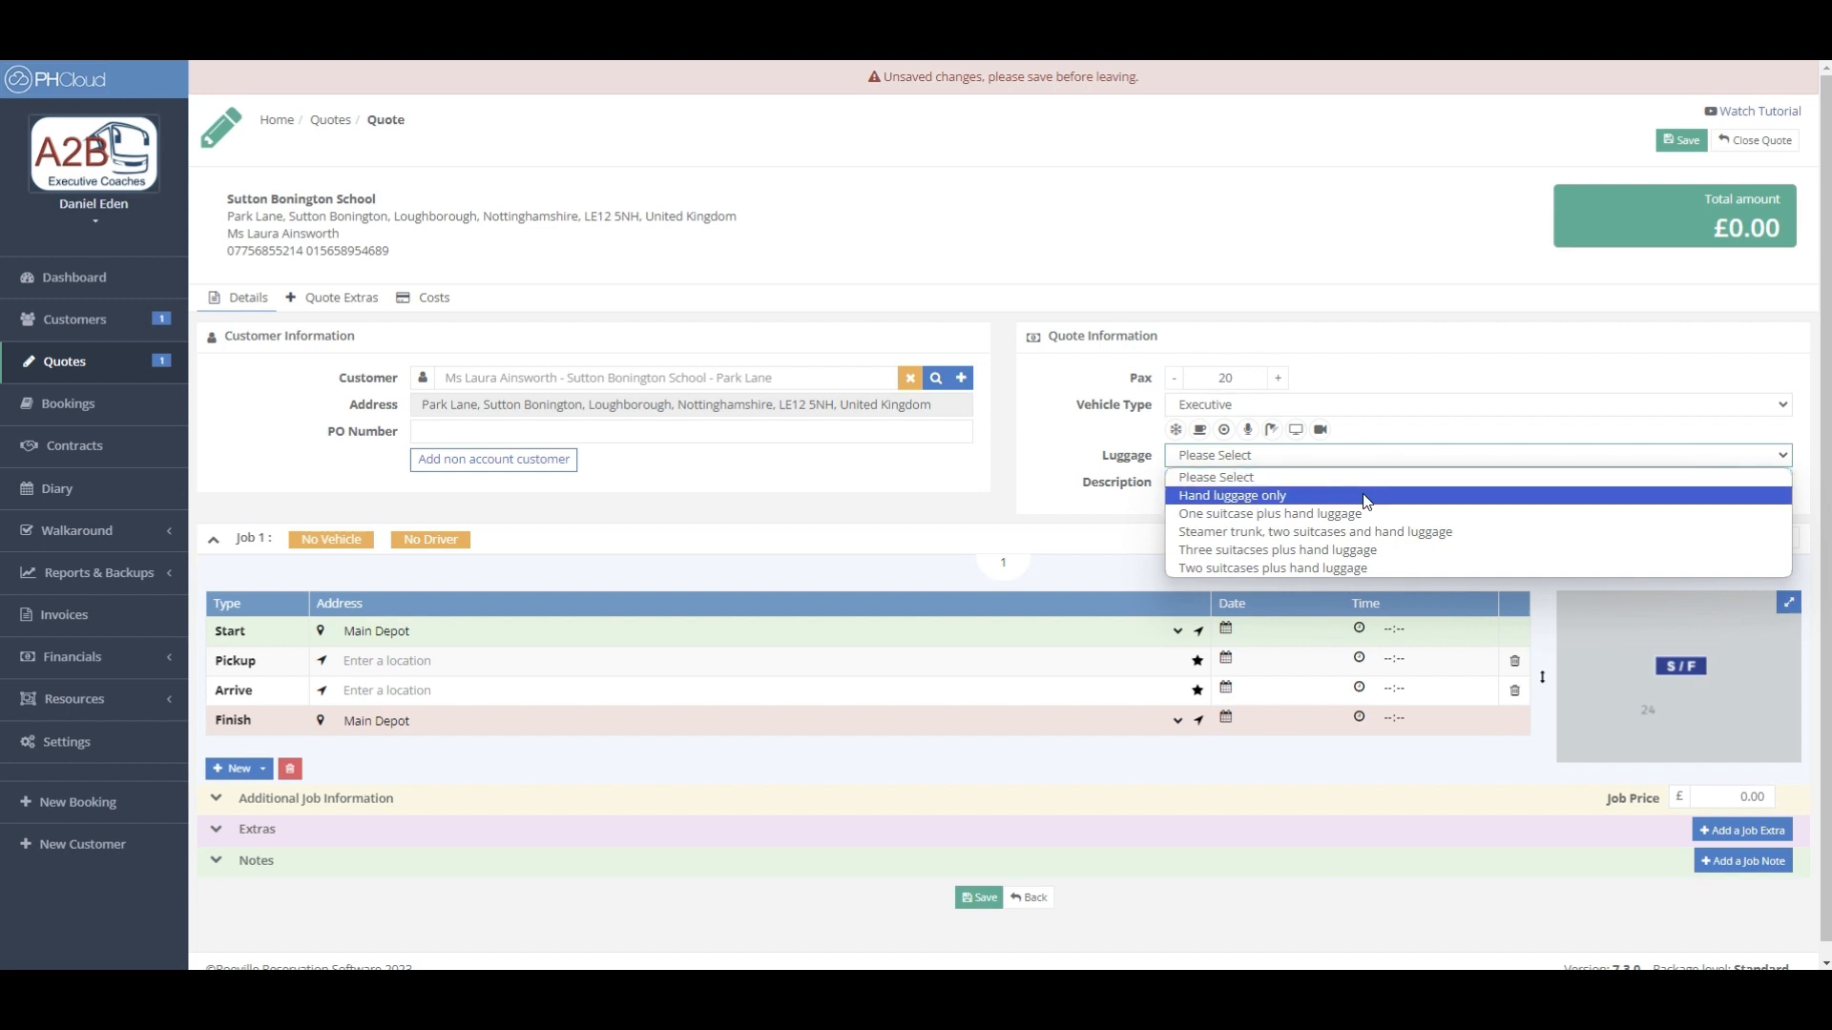
left_click(1367, 498)
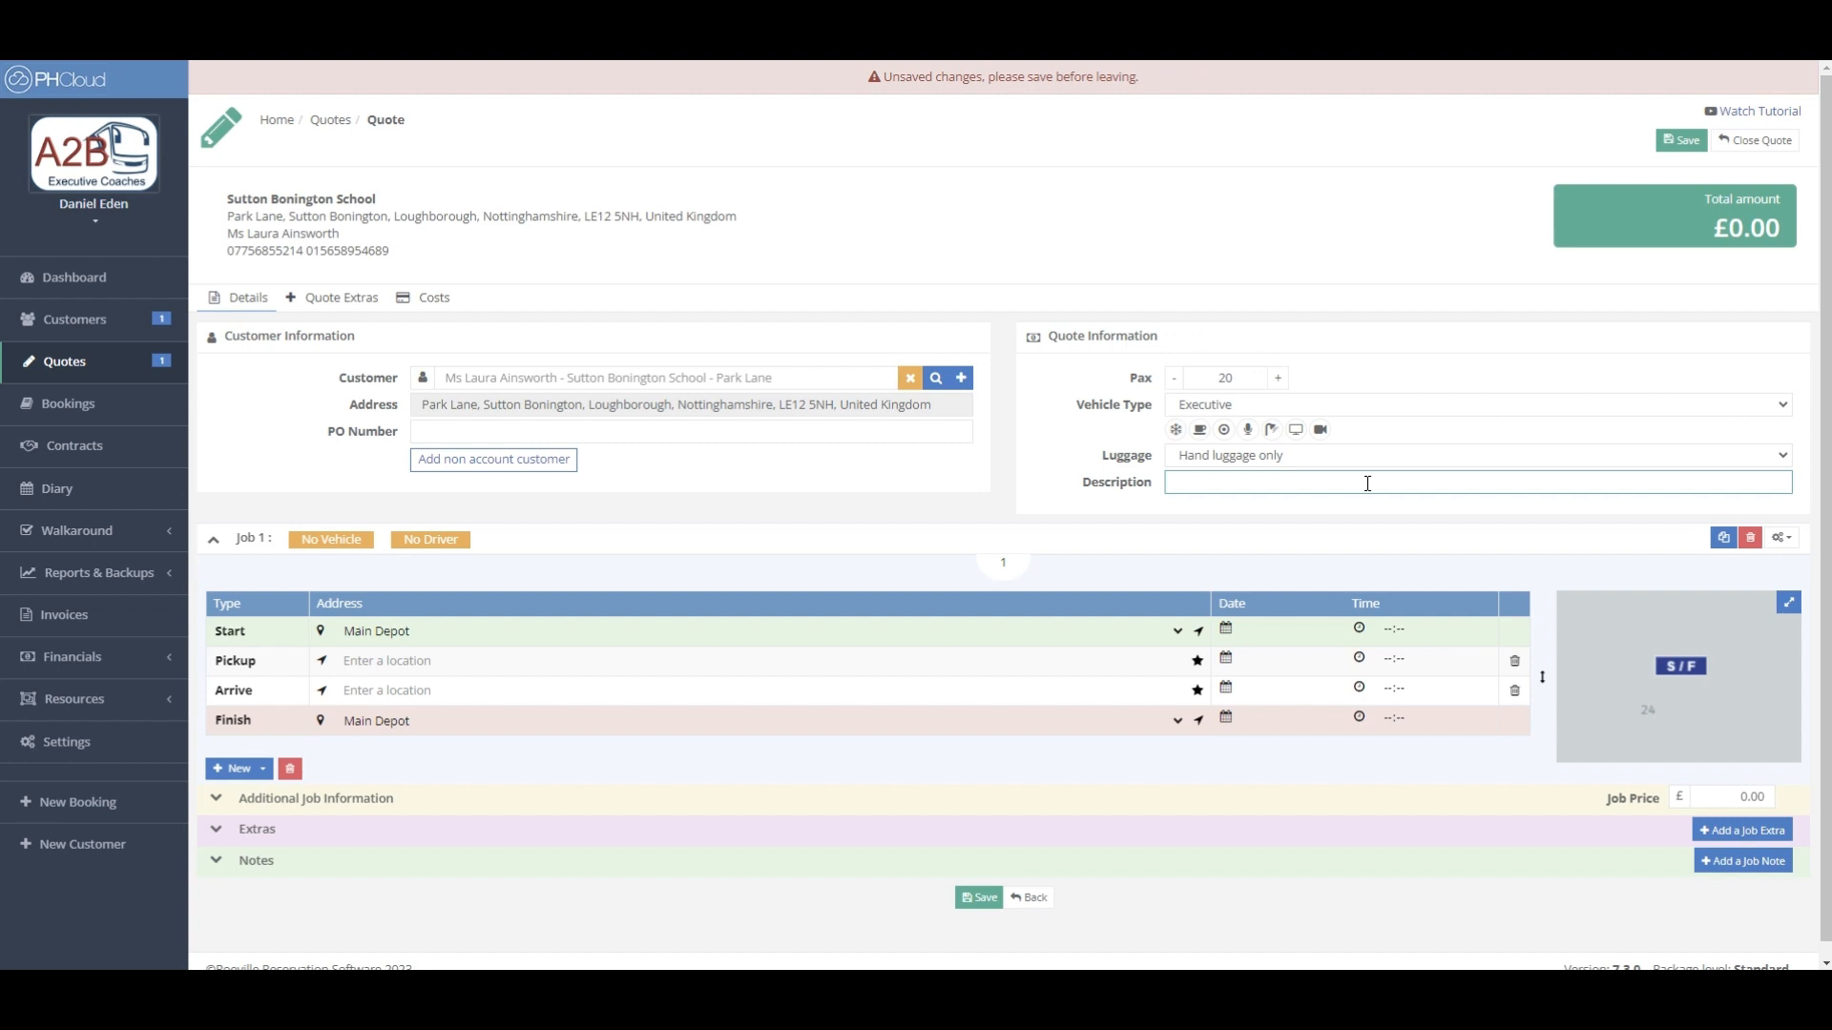
- Enter 'Stourbridge Football Club' as the quote description
type("Stourbridge Football Club")
left_click(1199, 637)
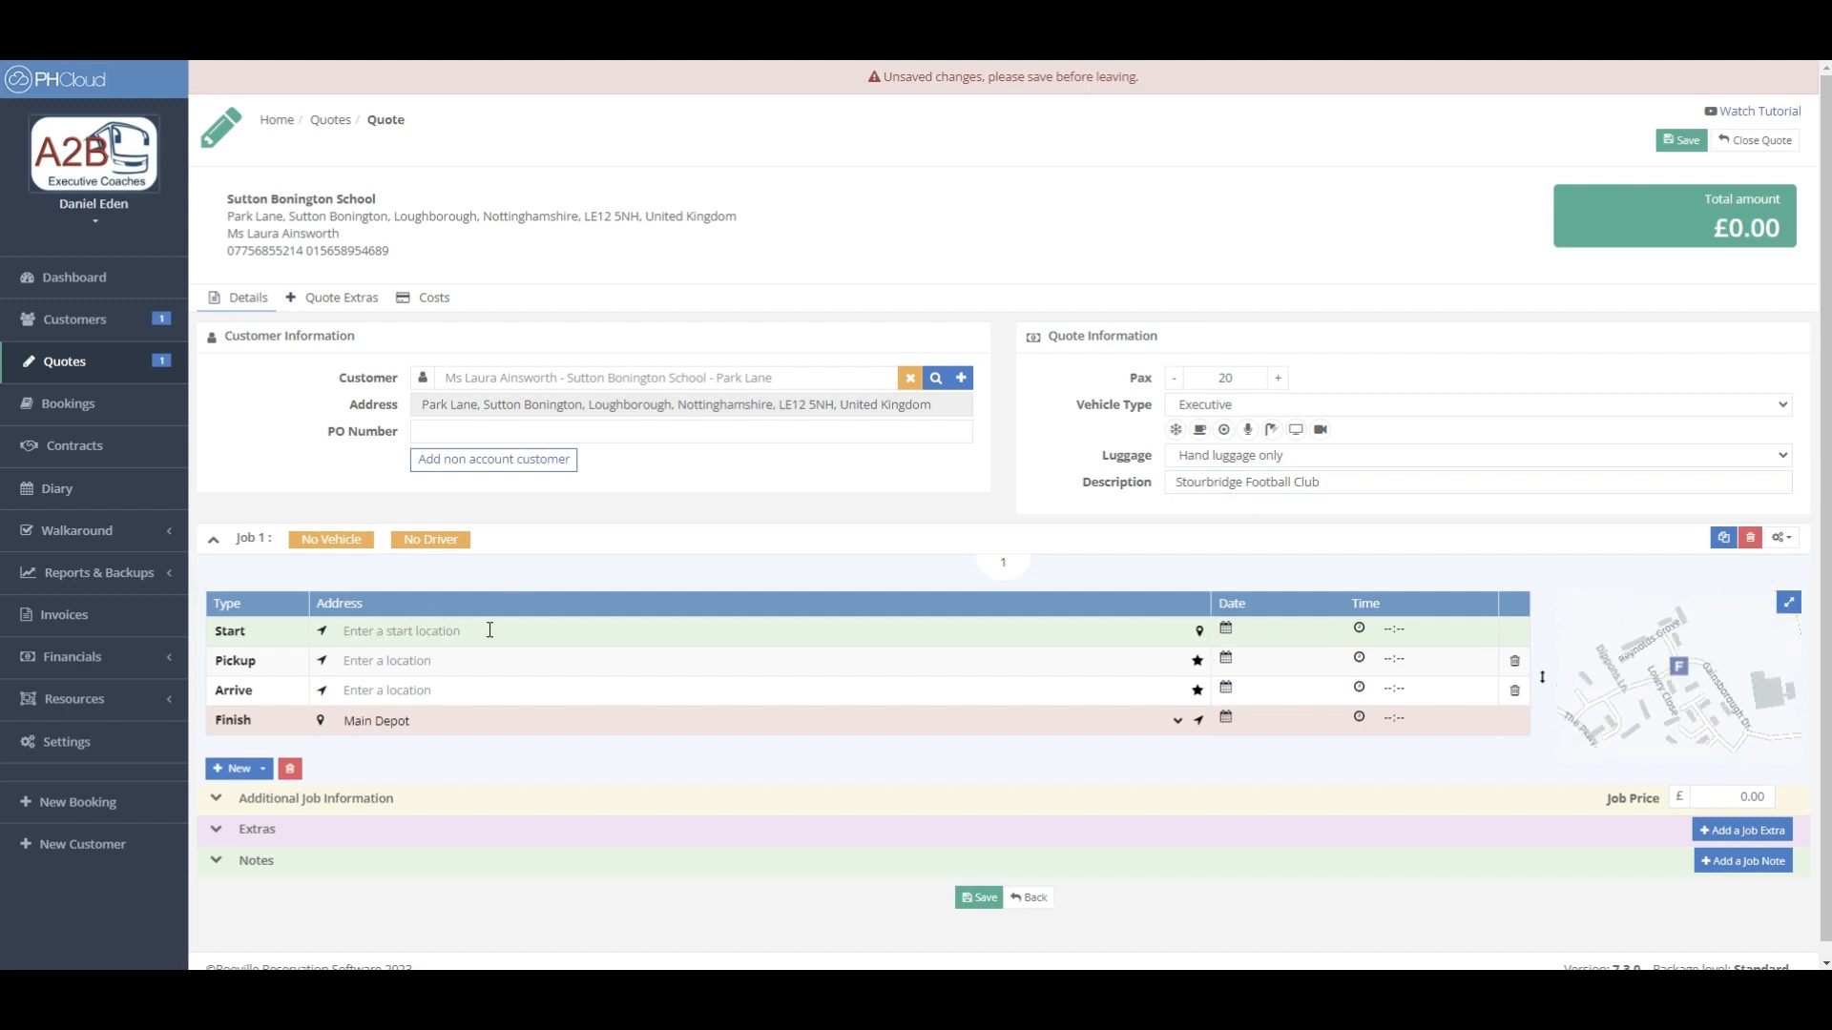
left_click(1199, 632)
left_click(1182, 639)
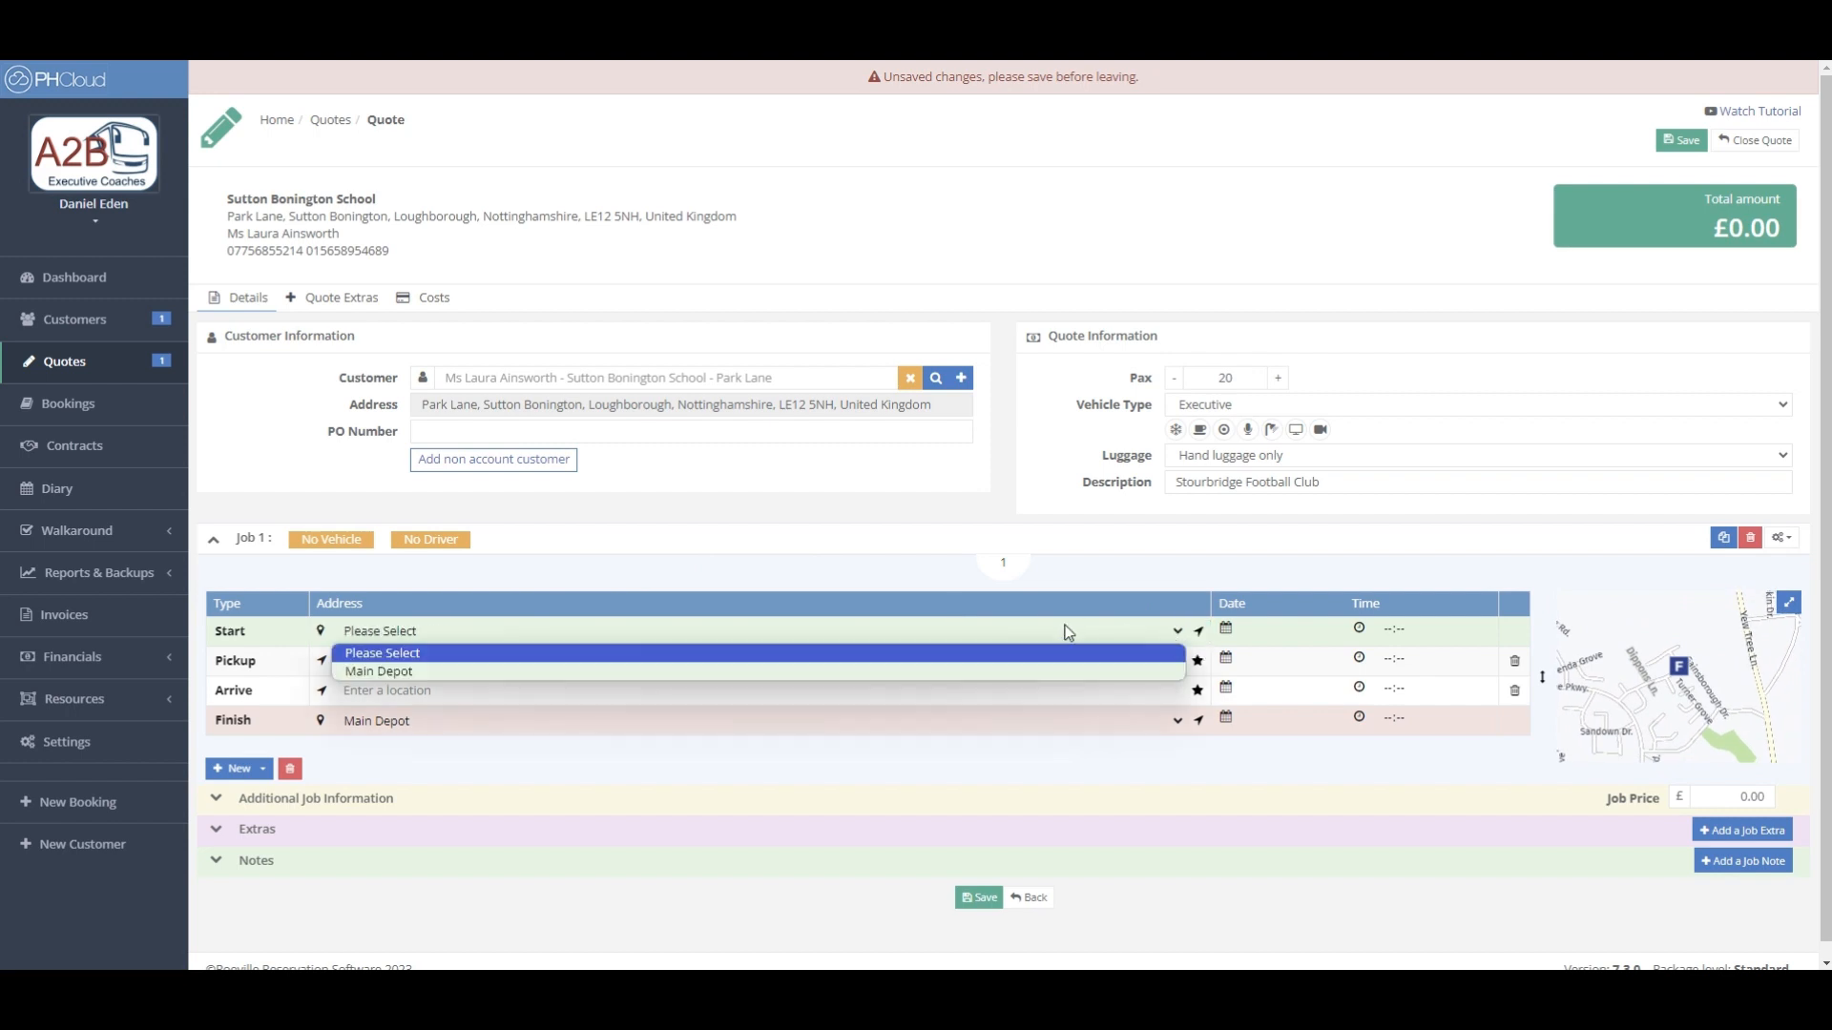
left_click(1055, 676)
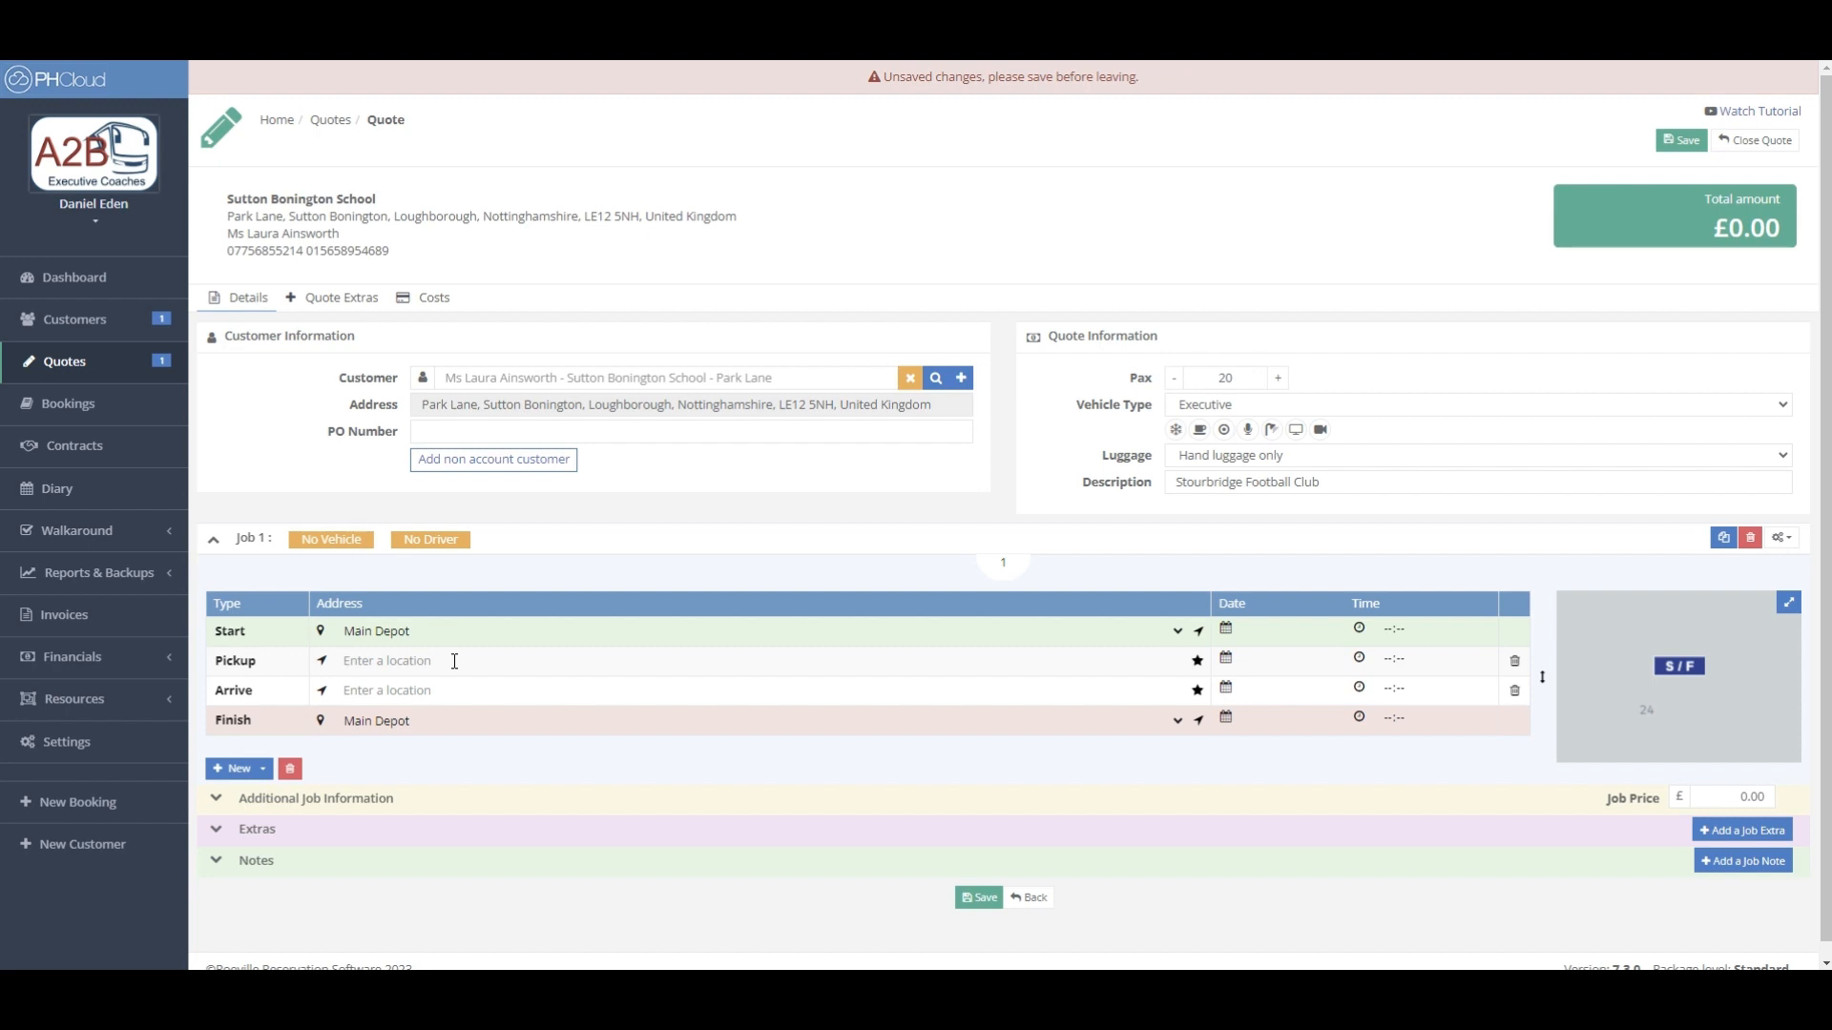
- Set Job 1's pickup to postcode WV6 9DP and its arrival to Telford International Centre
type("wv6 9dp")
left_click(457, 690)
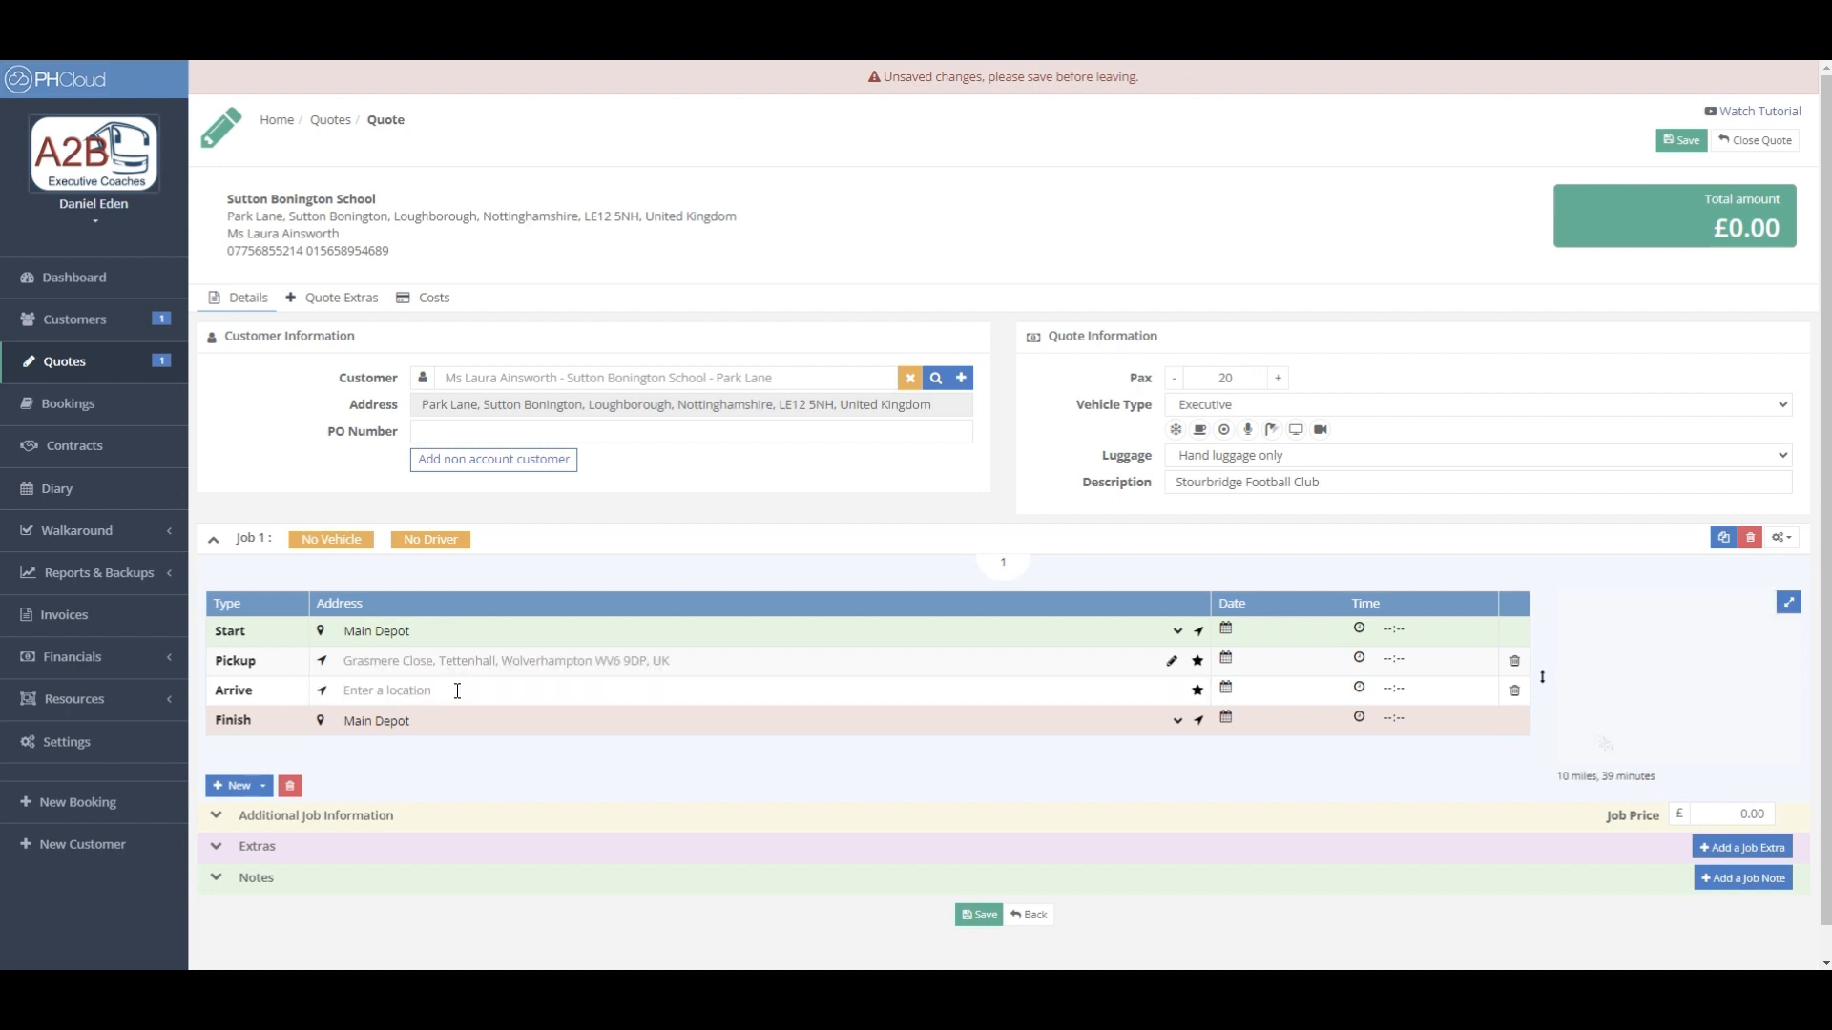
left_click(457, 691)
type("te")
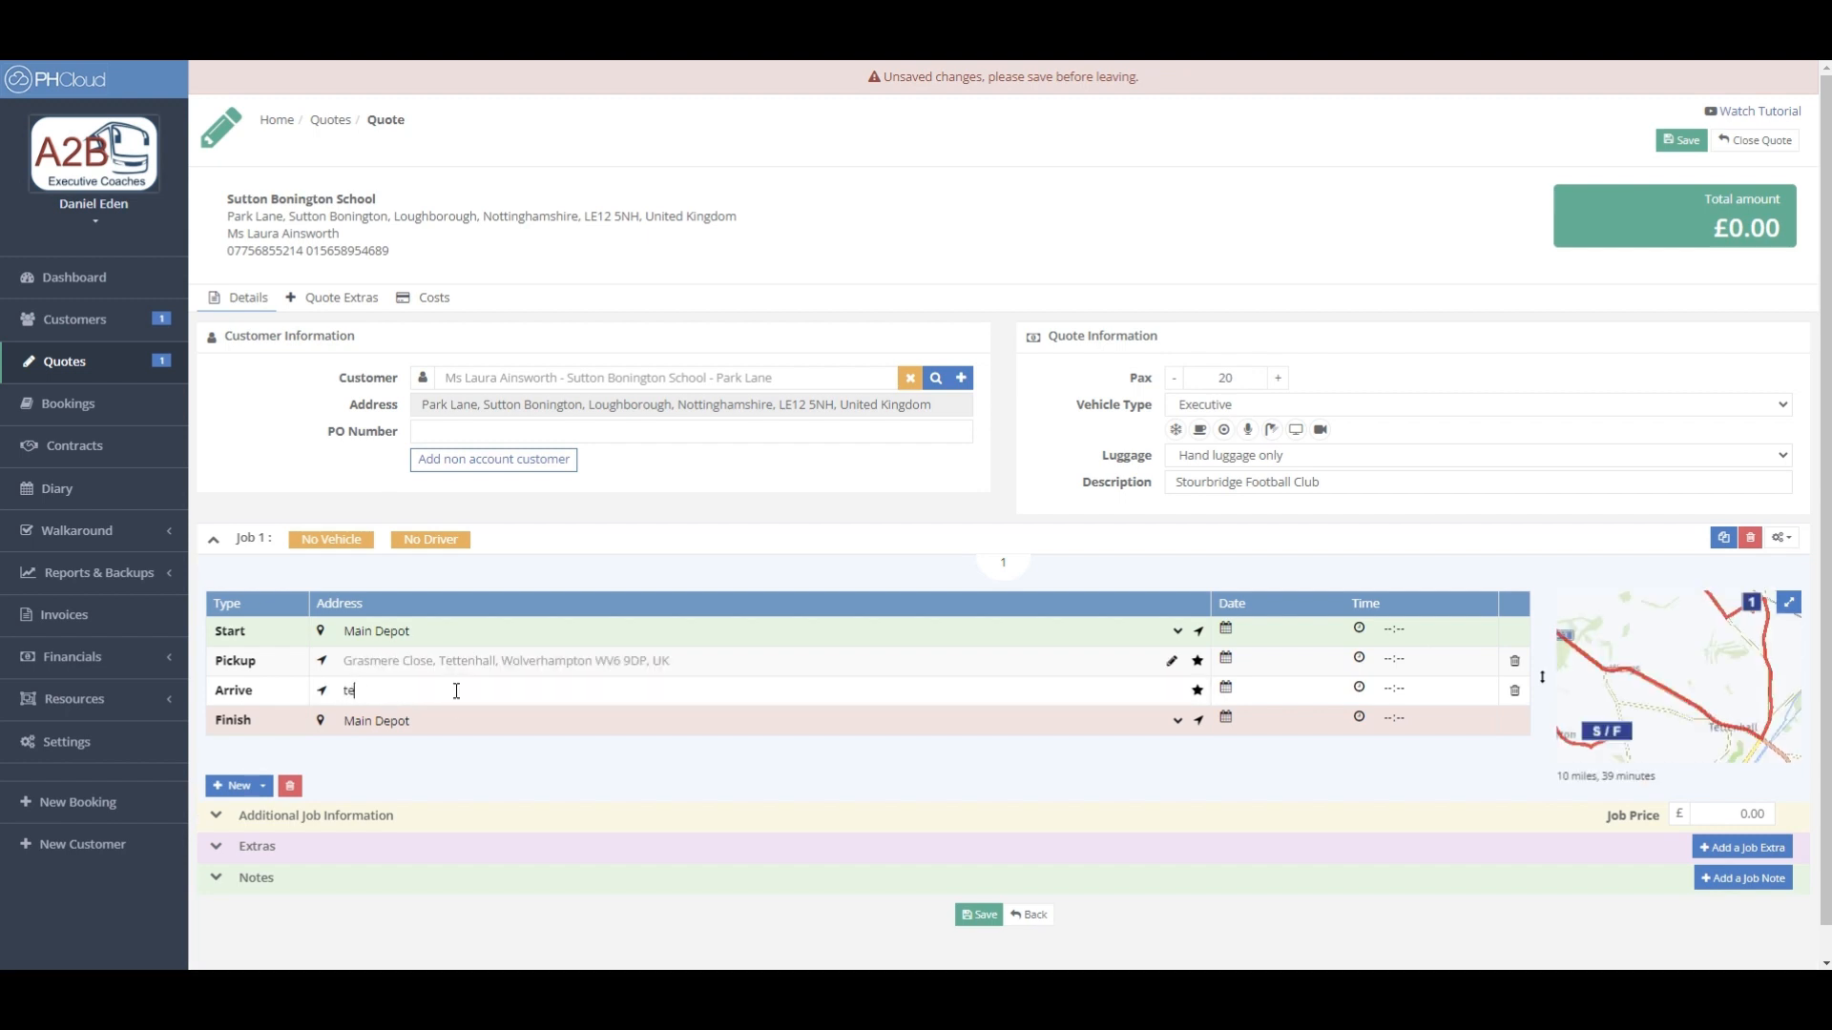
type("lford intern")
left_click(475, 718)
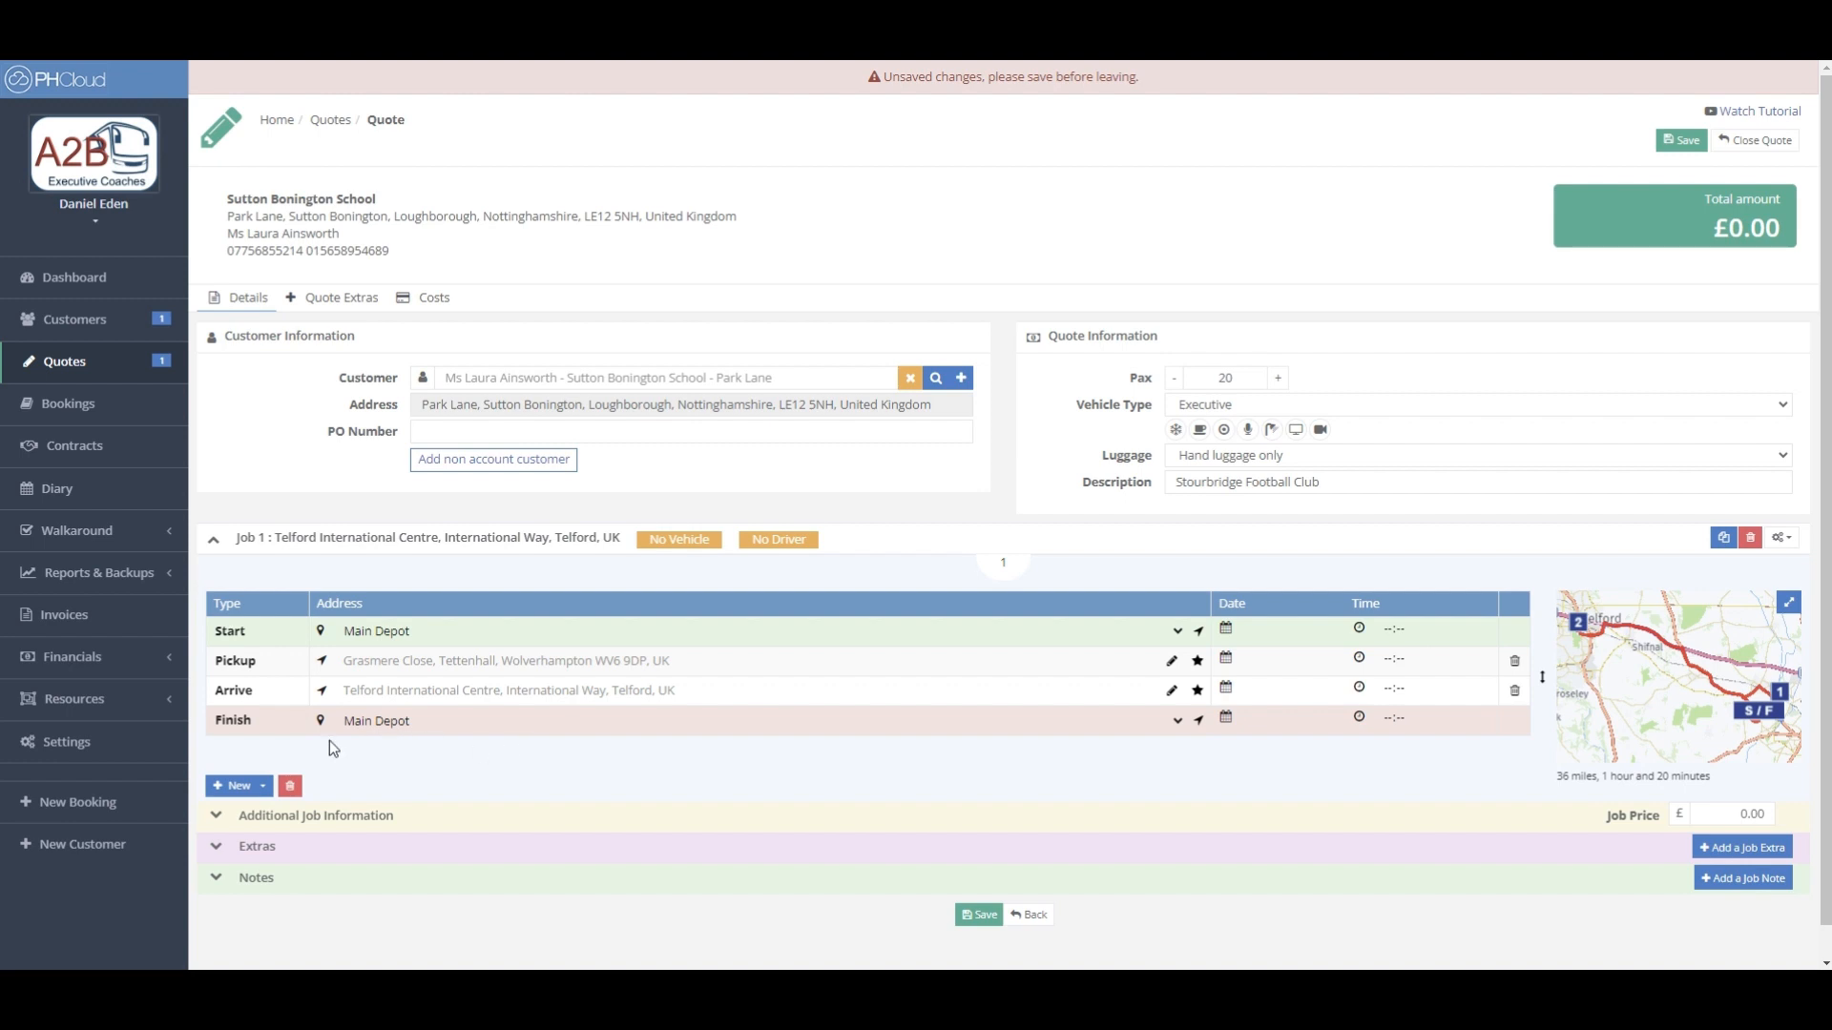
- Add a second pickup stop and choose Stourbridge Football Club from Favourite Places as the arrival
left_click(258, 791)
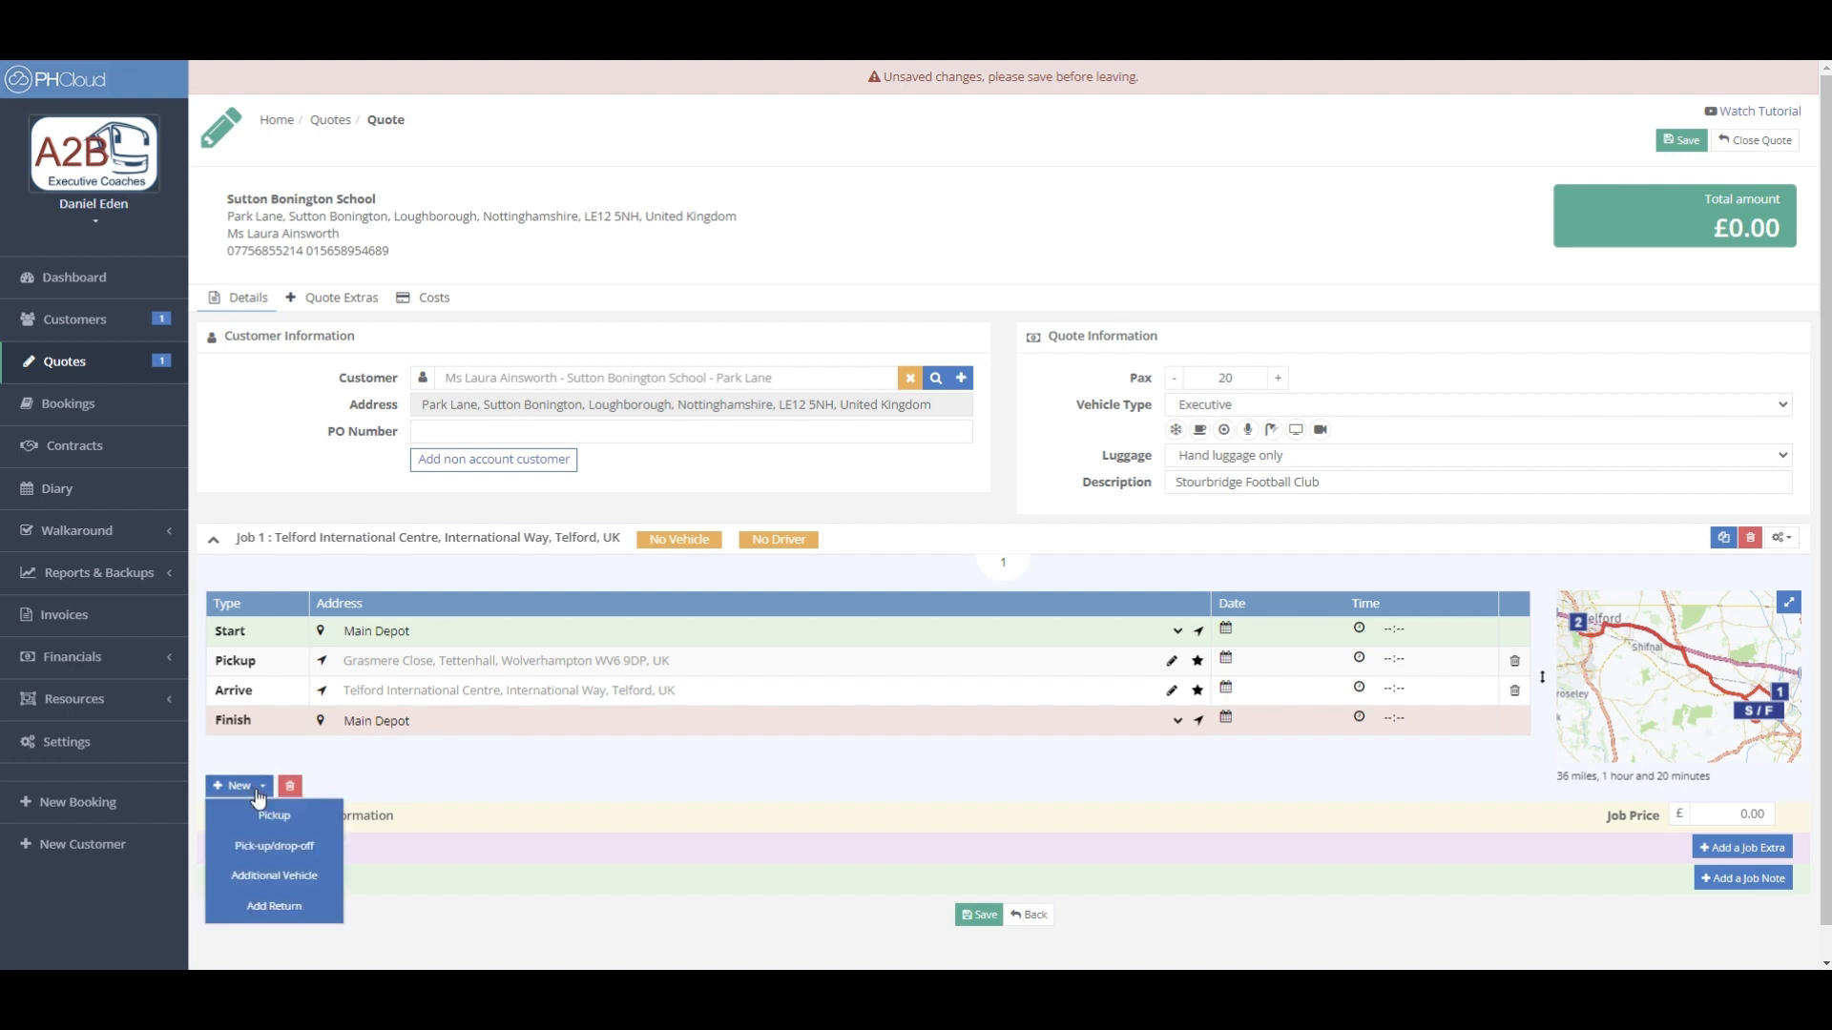
left_click(274, 817)
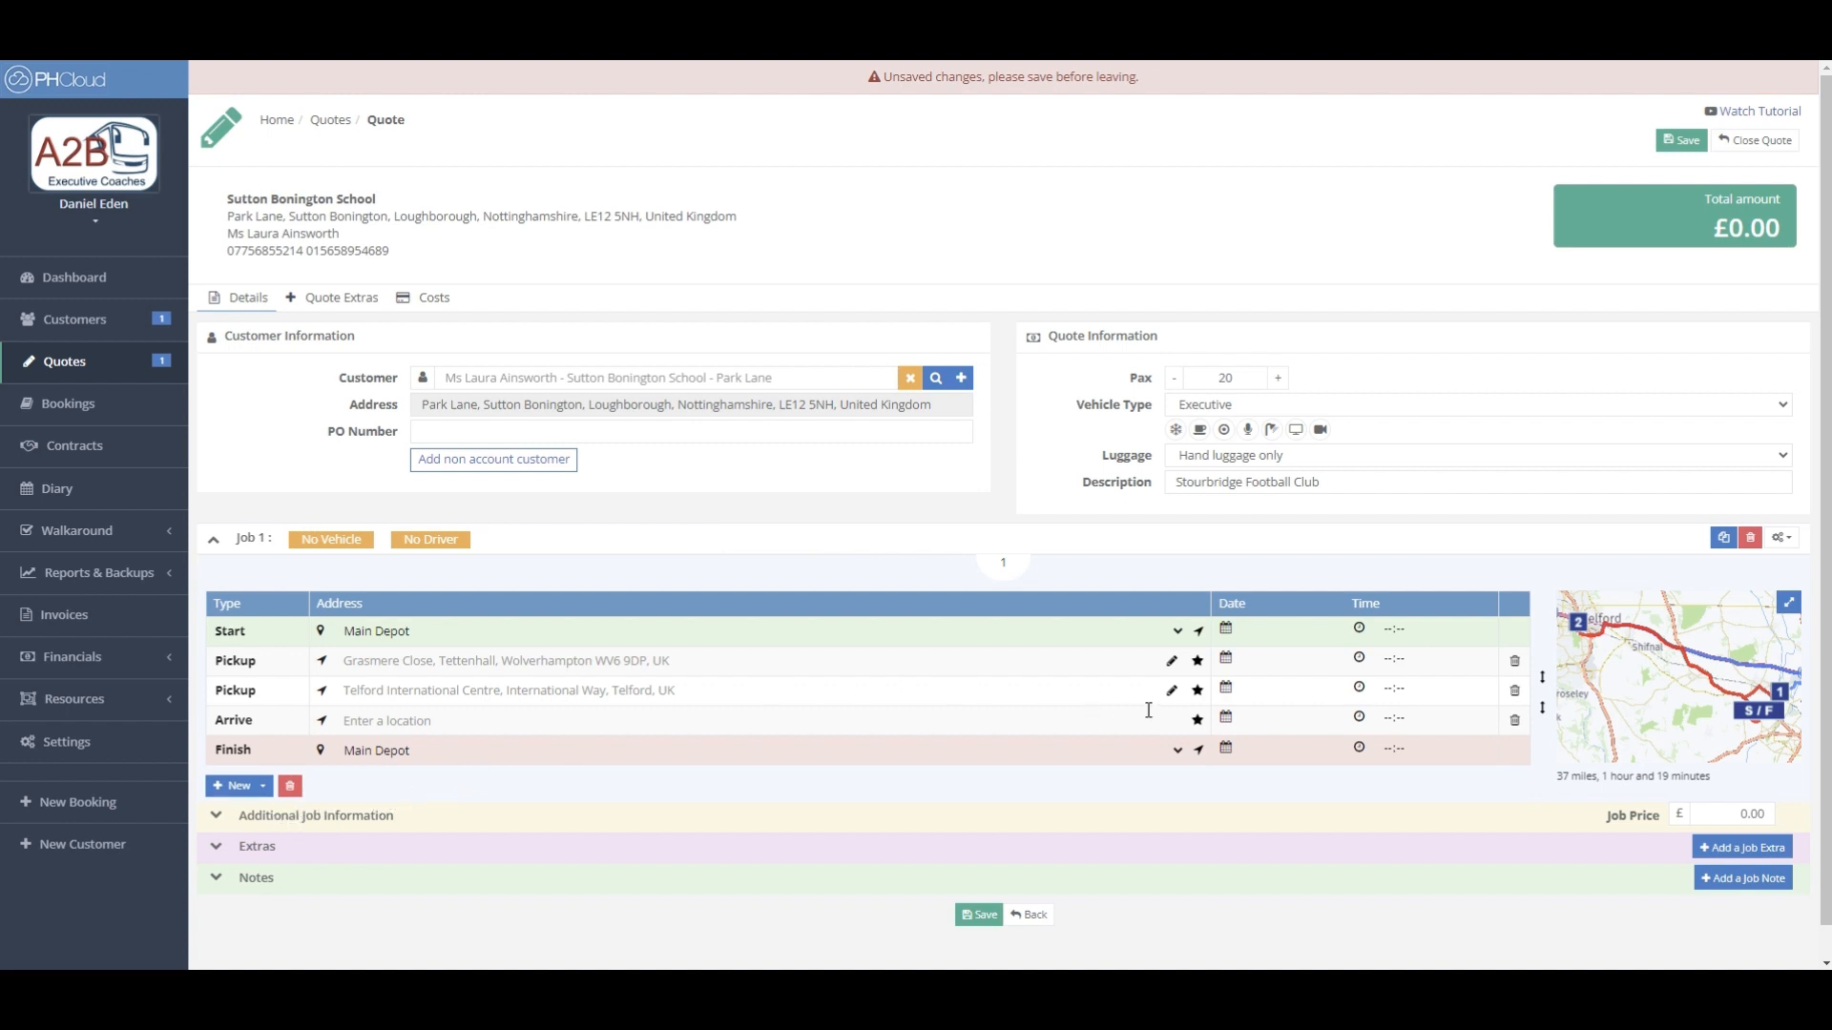
left_click(1196, 722)
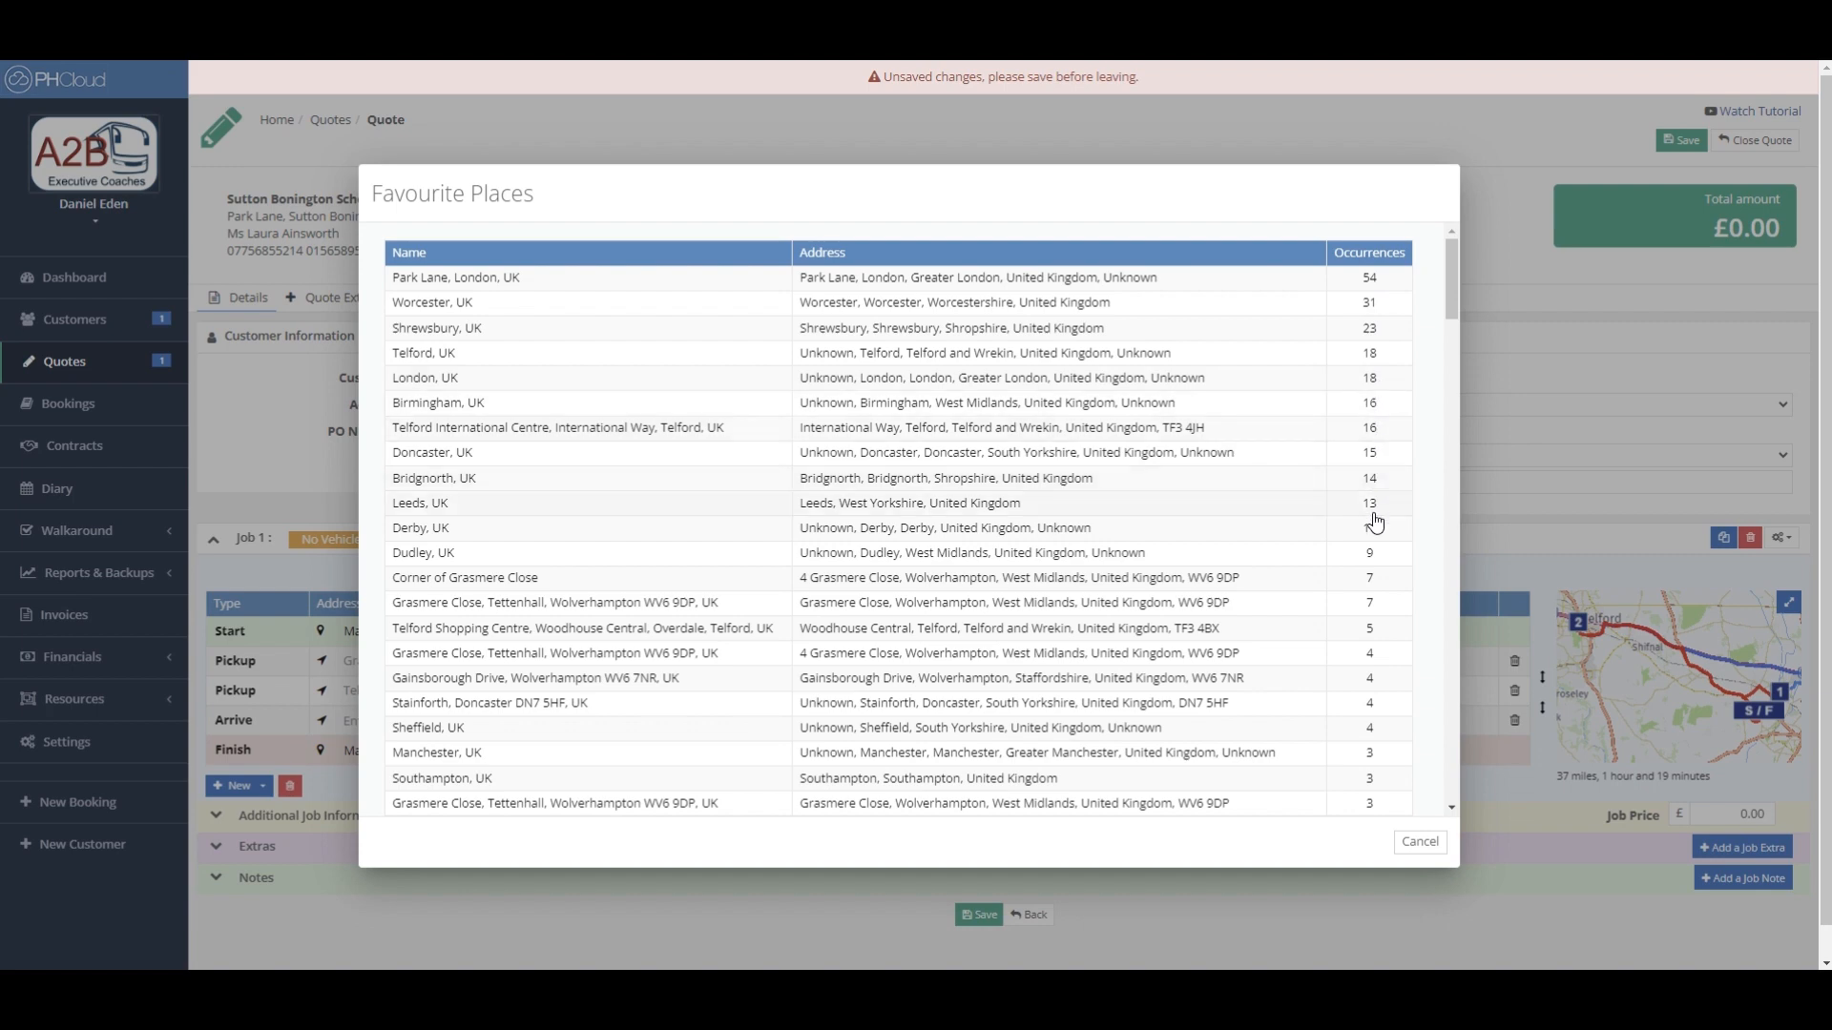
scroll(1374, 523, "down", 5)
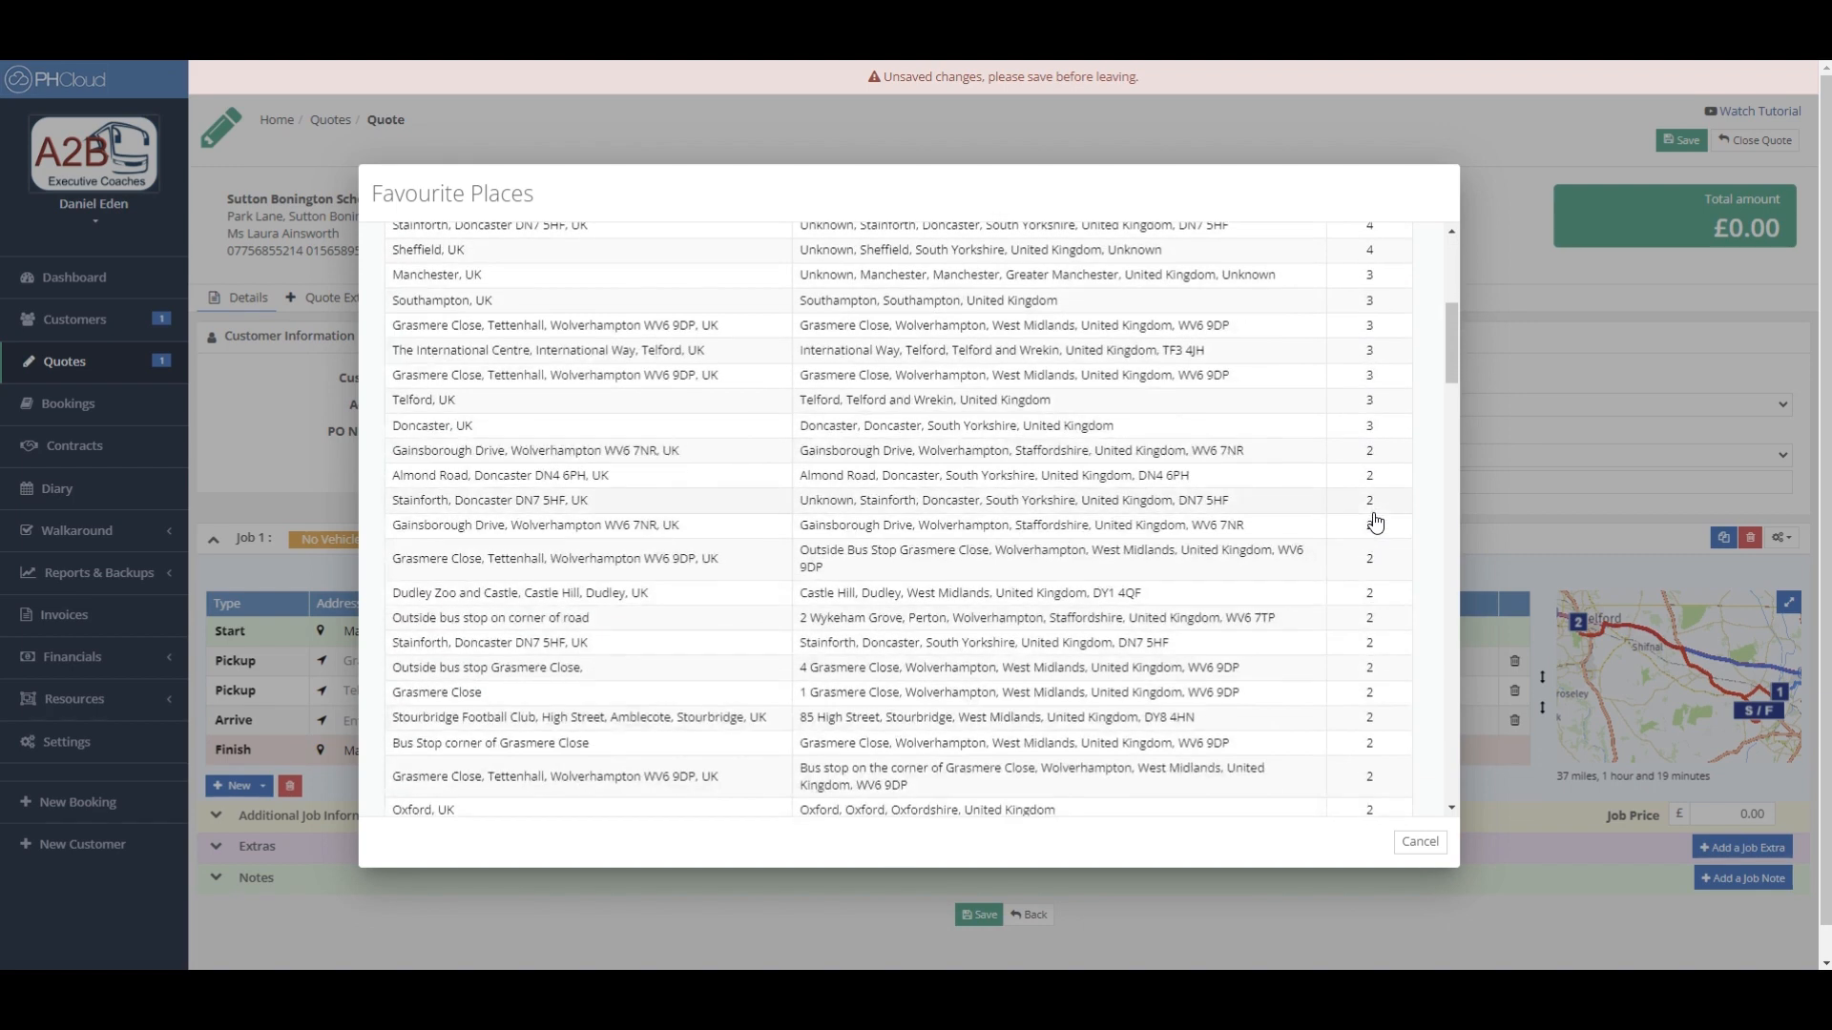
scroll(1374, 523, "down", 4)
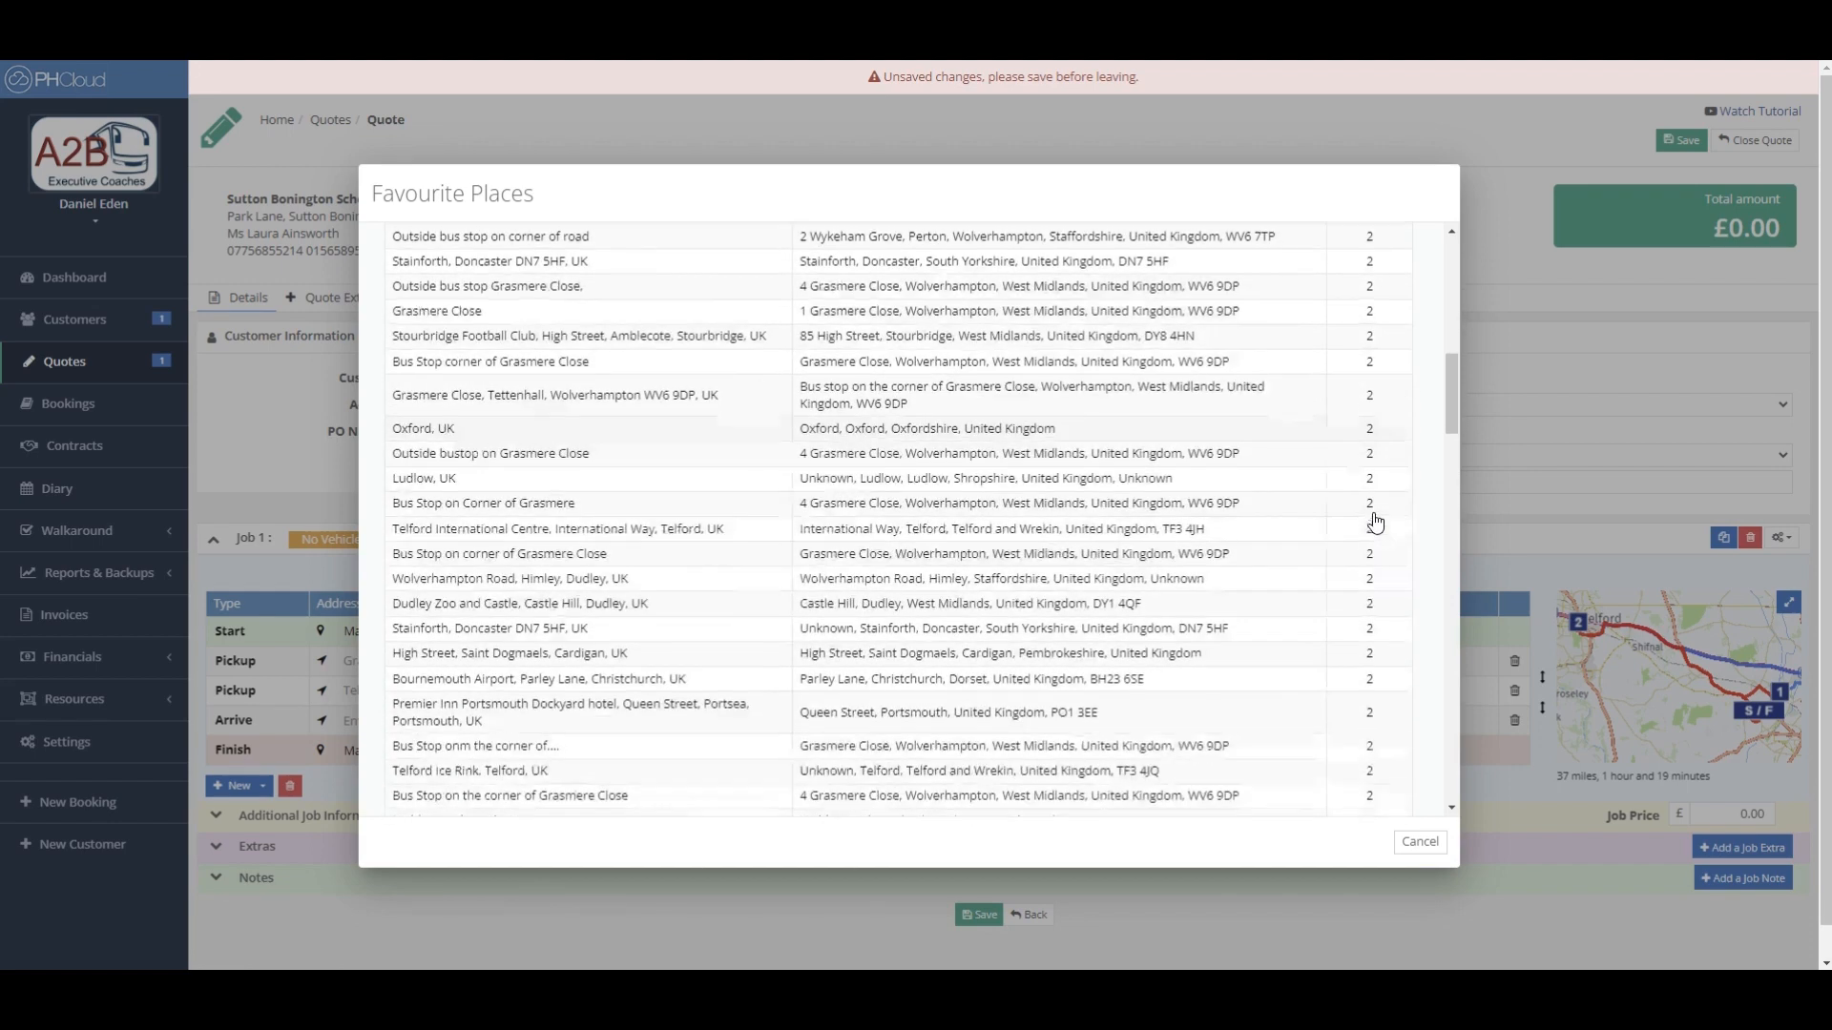
scroll(1374, 523, "down", 2)
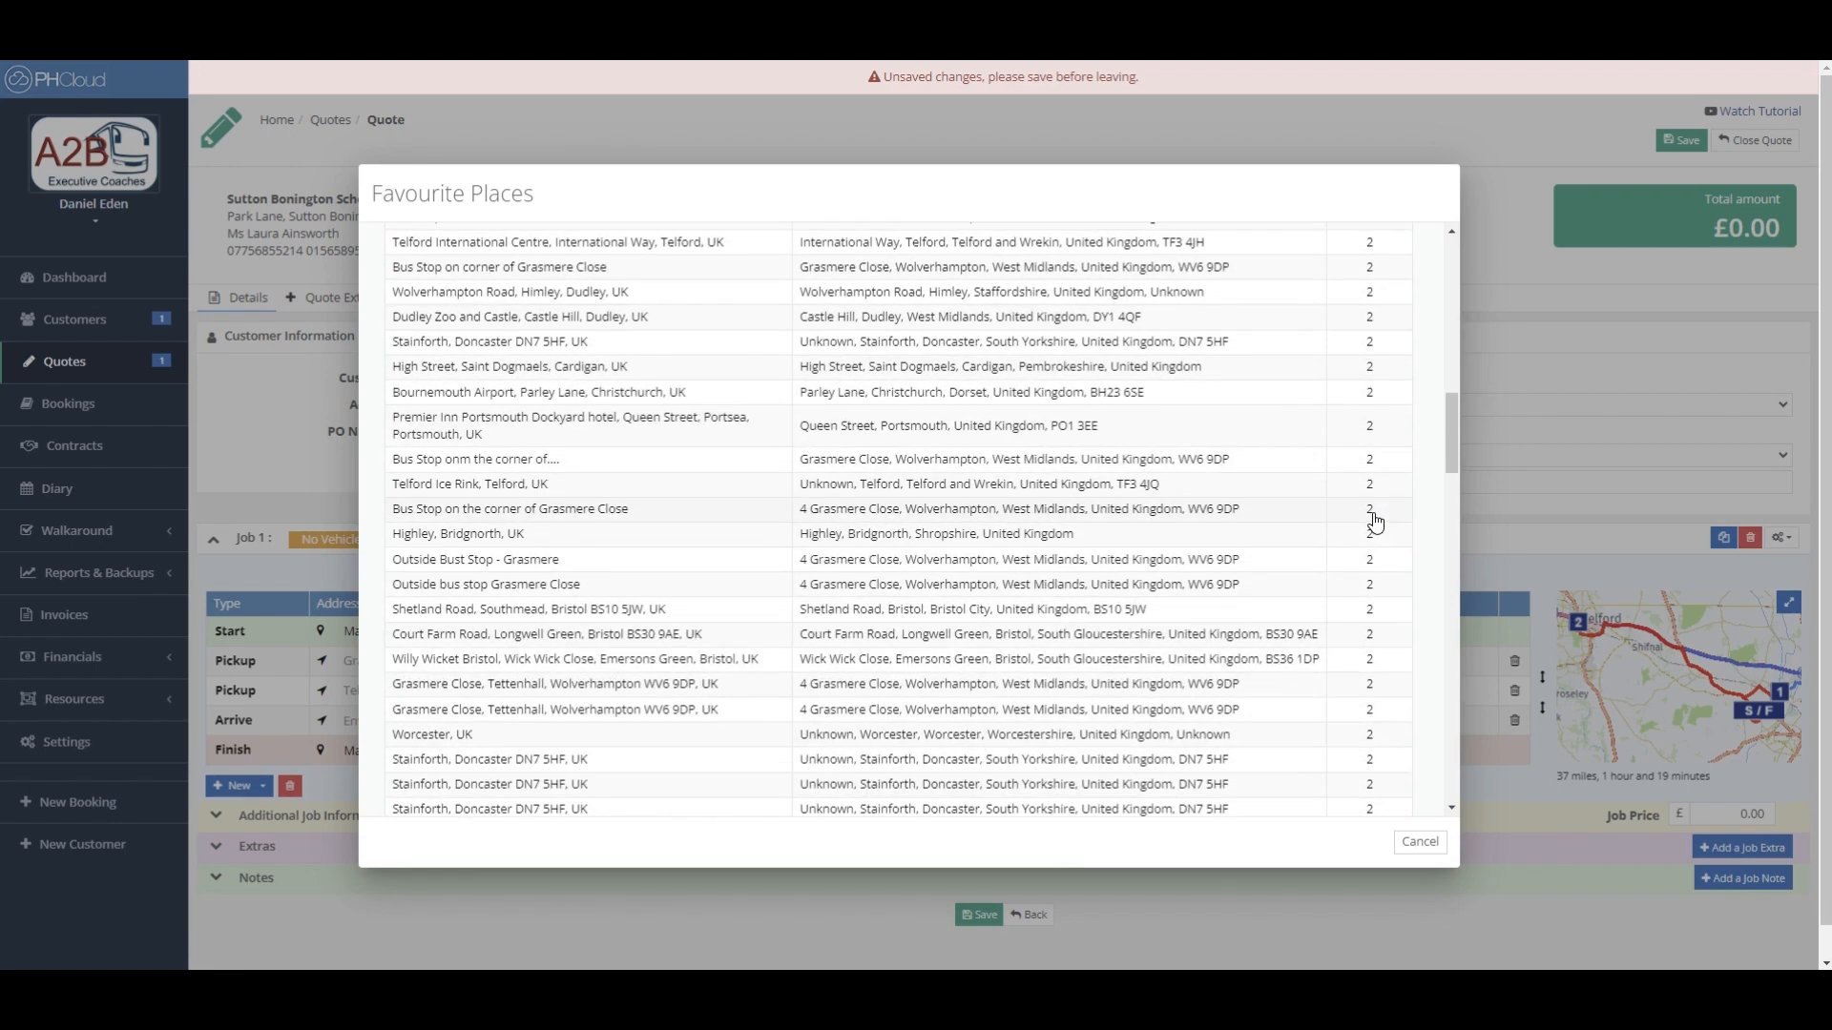
scroll(1375, 523, "up", 3)
scroll(1375, 523, "up", 3)
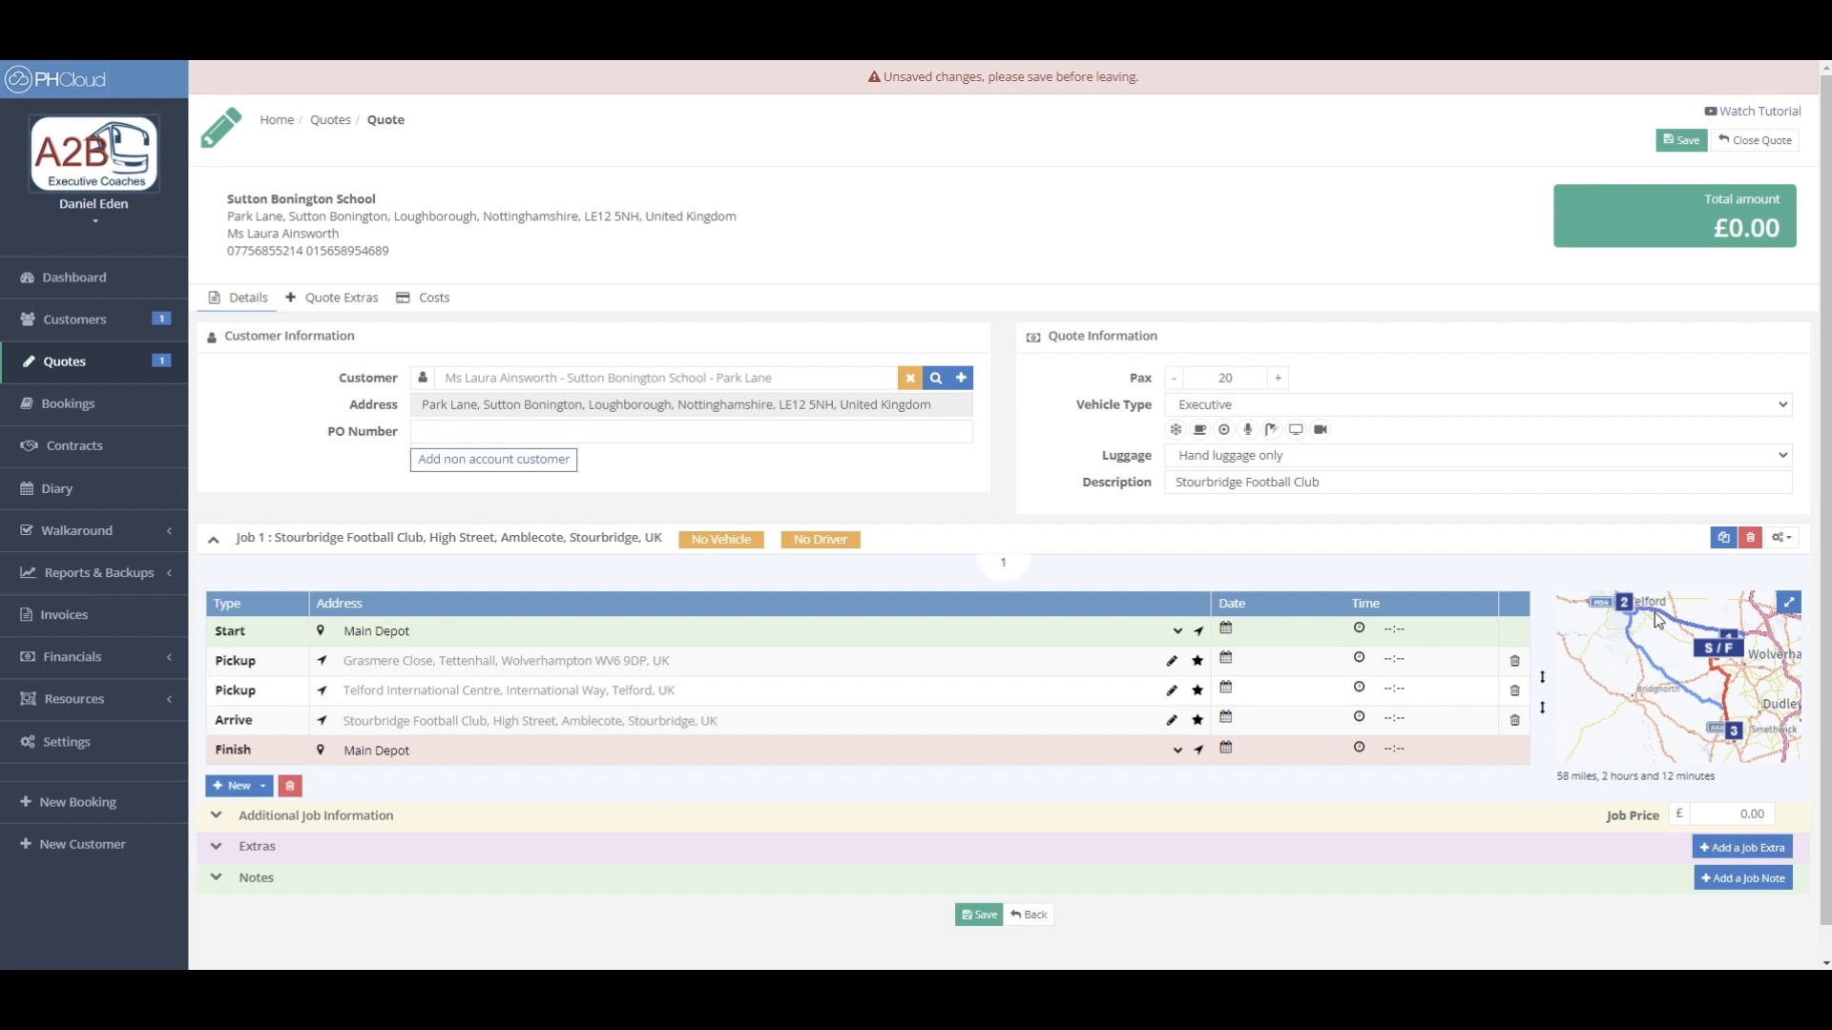
scroll(1667, 668, "up", 3)
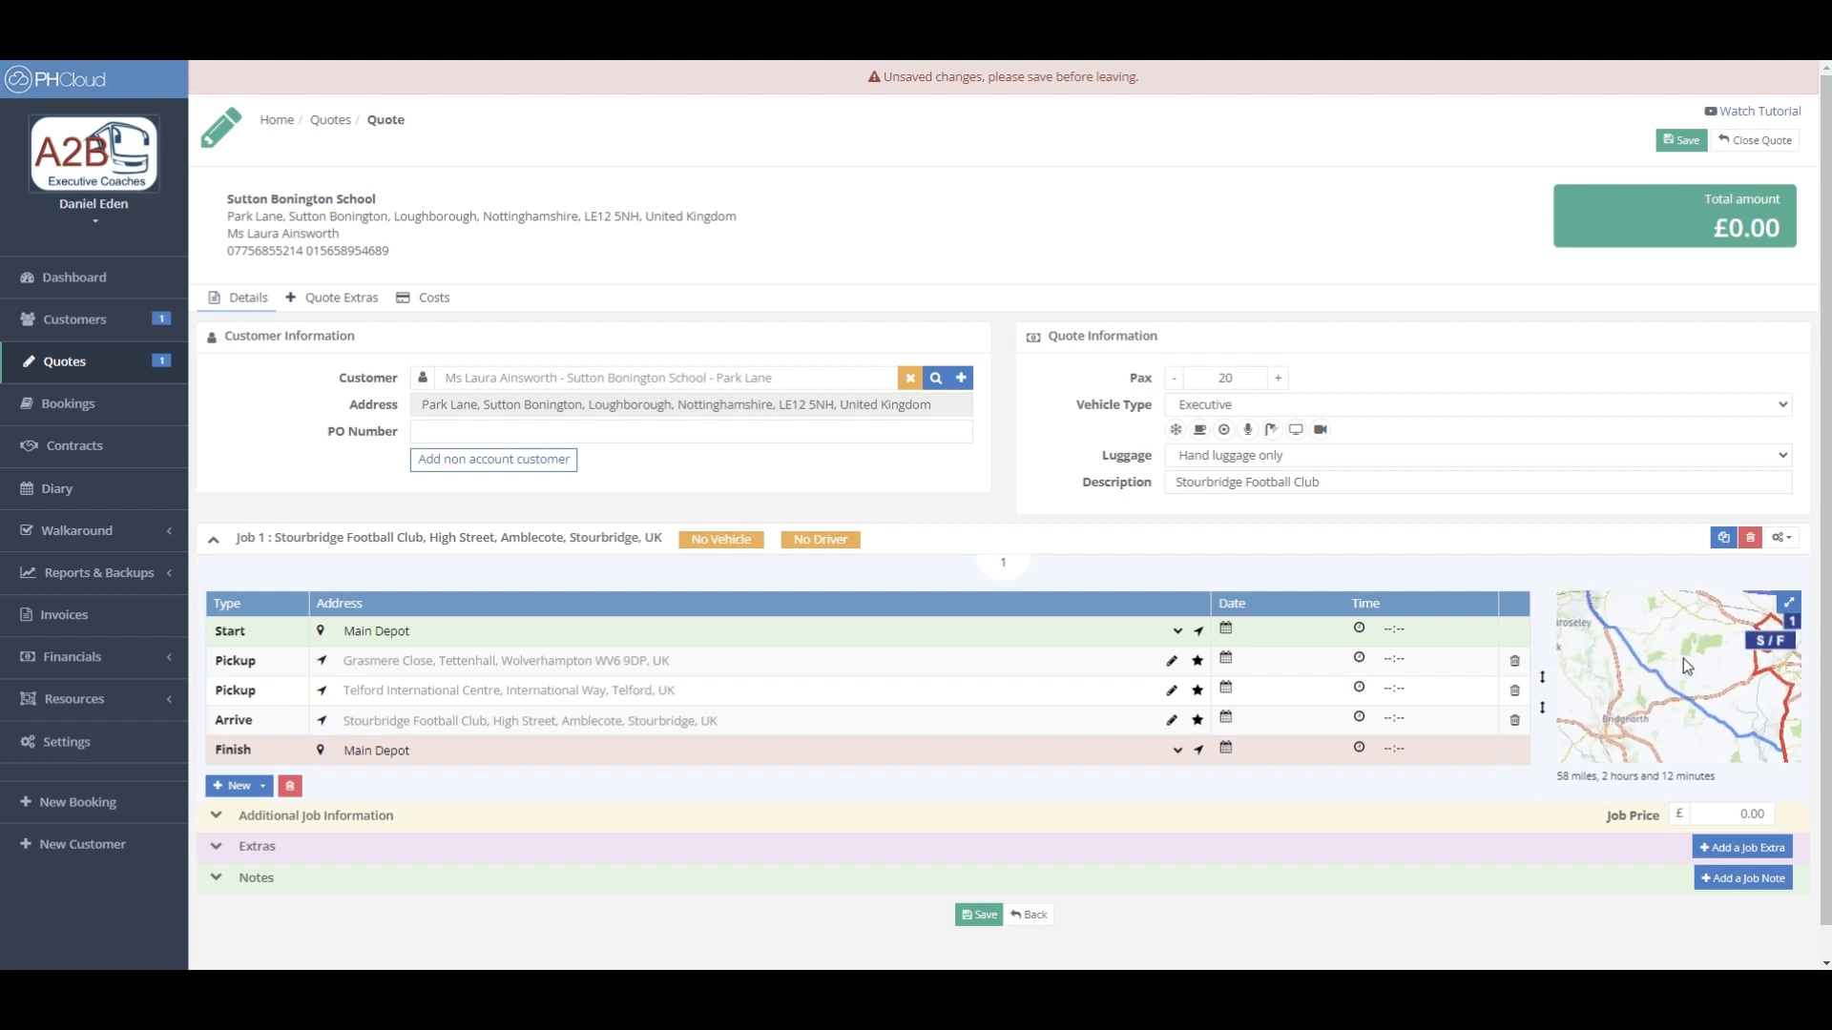
mouse_move(1663, 684)
left_mouse_down()
mouse_move(1652, 711)
mouse_move(1704, 730)
mouse_move(1670, 696)
mouse_move(1693, 713)
left_mouse_up()
scroll(1693, 713, "down", 1)
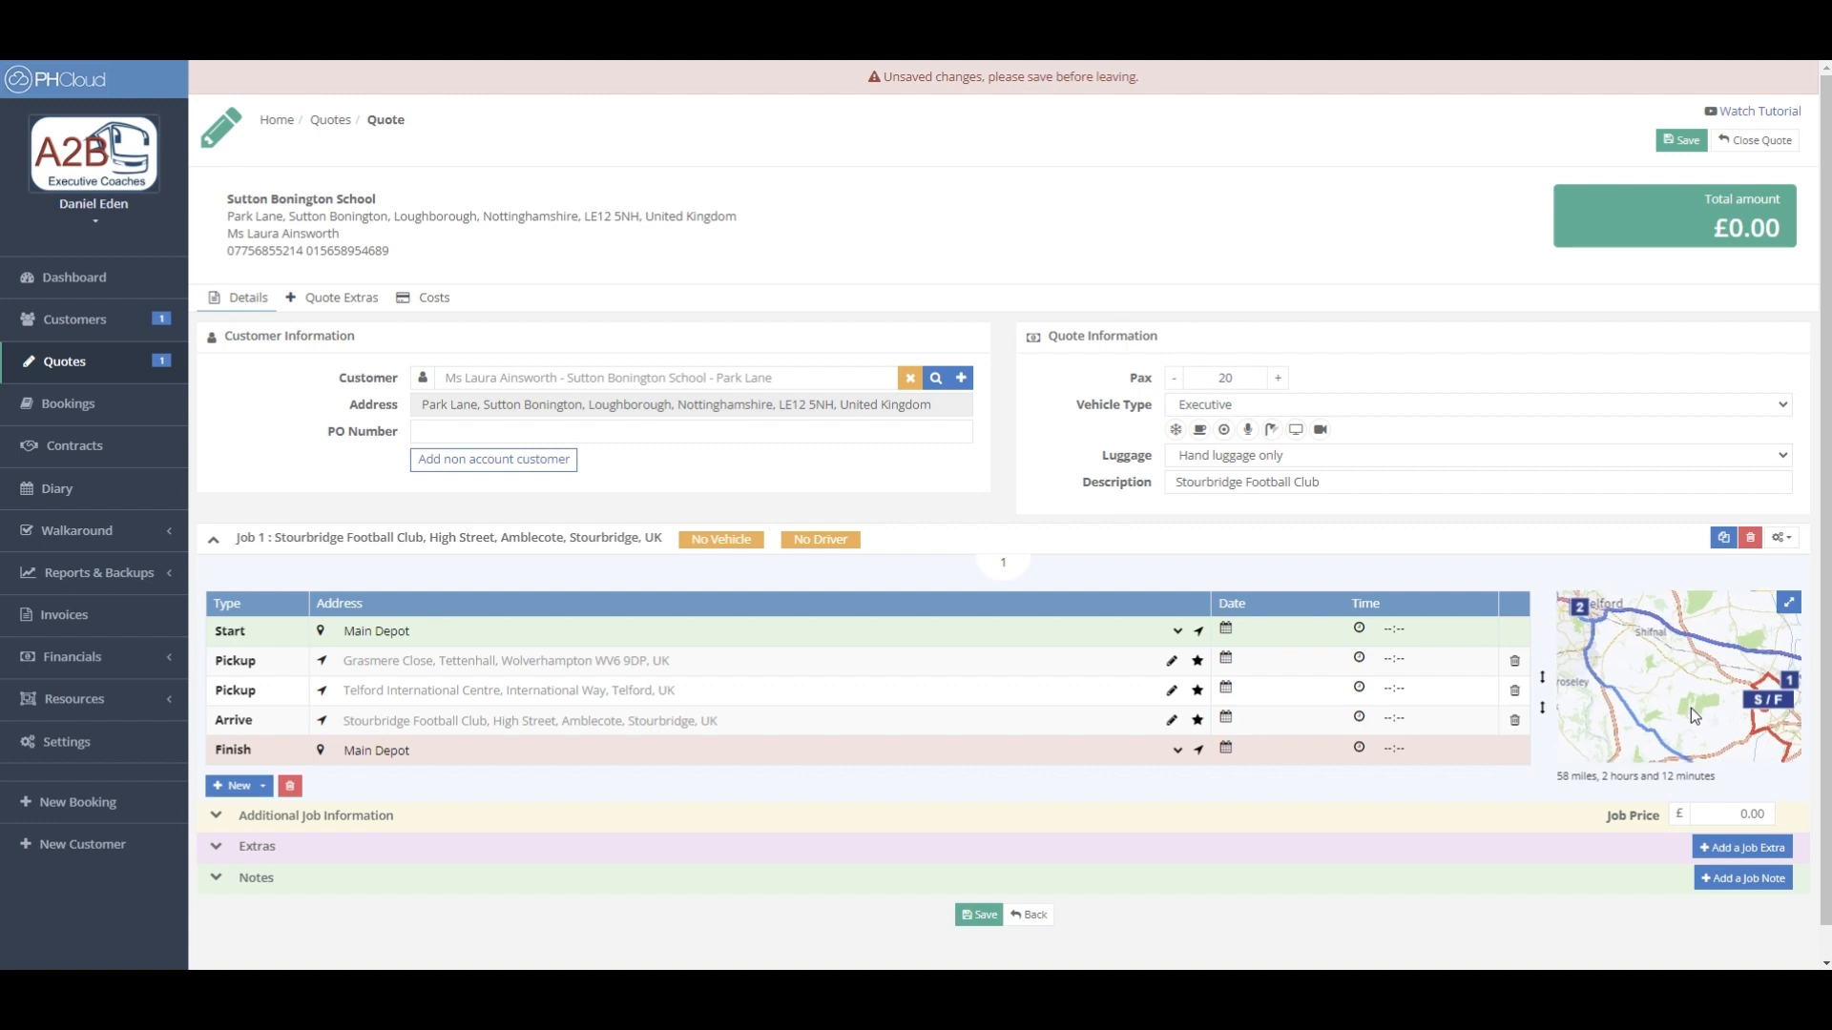
left_click_drag(1686, 701, 1657, 664)
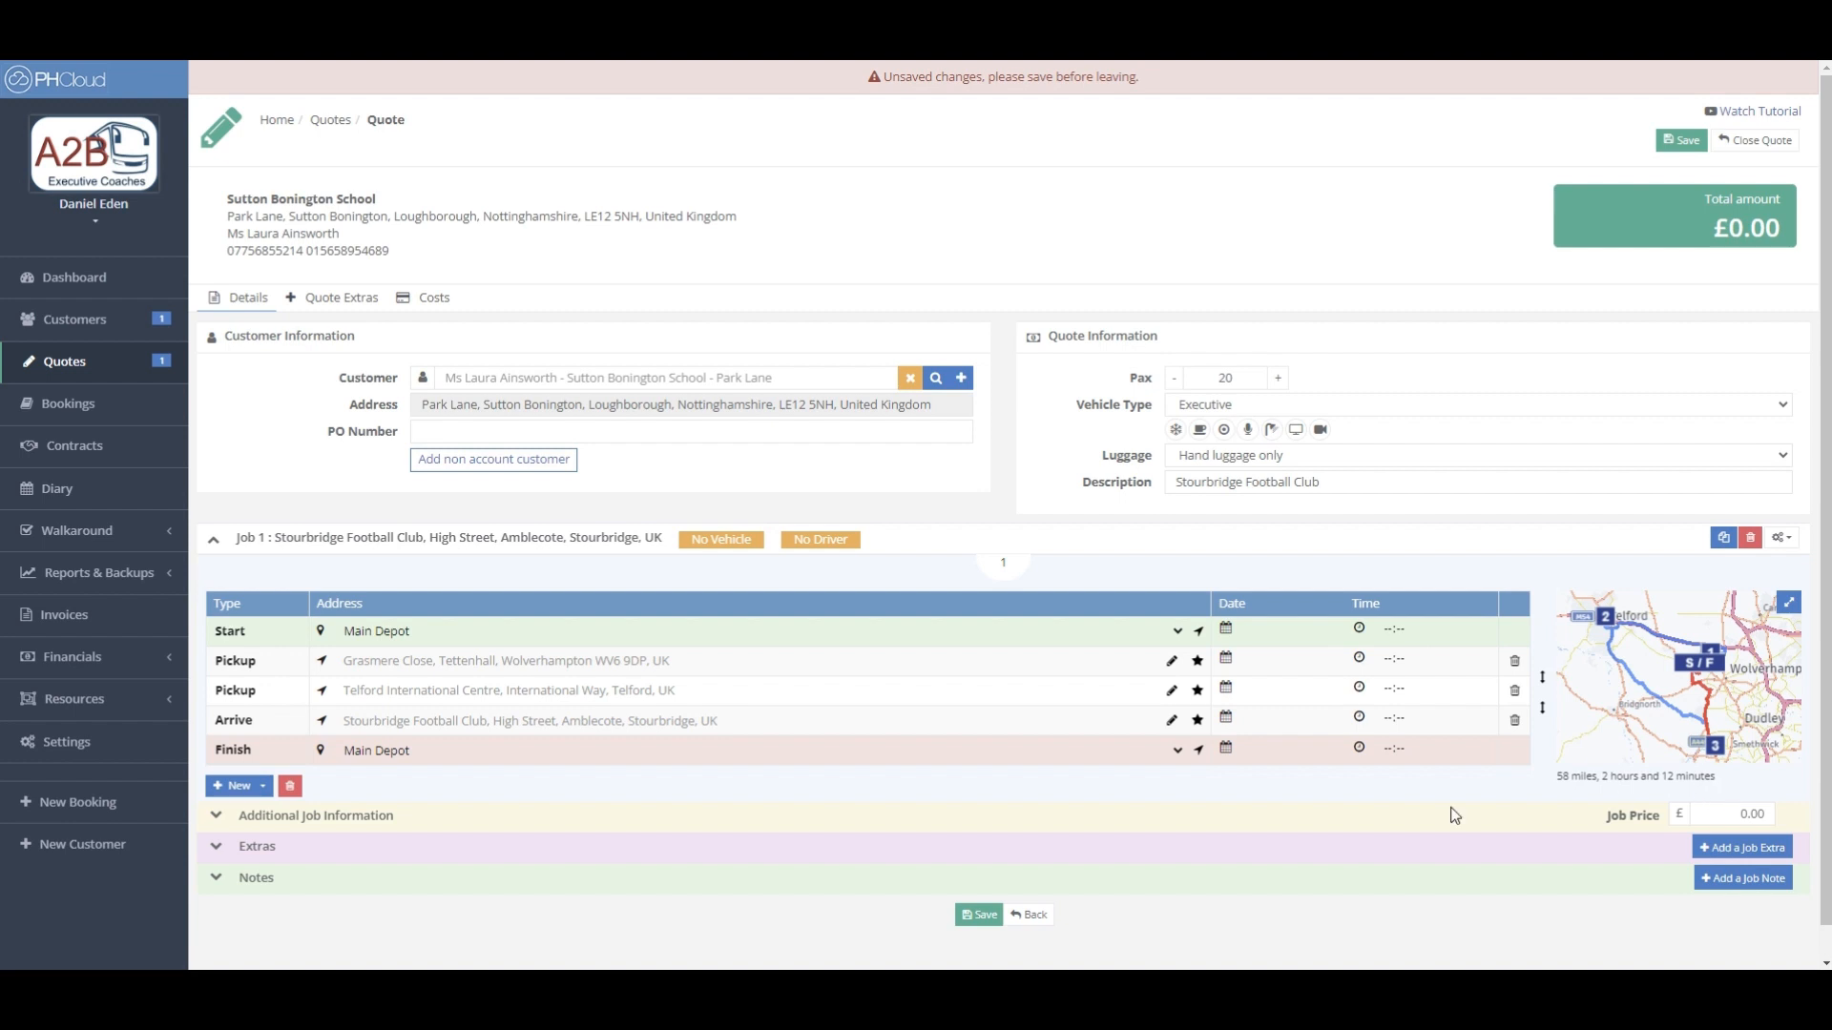
- Rename the Grasmere Close pickup to 'Bus Stop Grasmere Close' and prefix Address 1 with '3'
left_click(1172, 662)
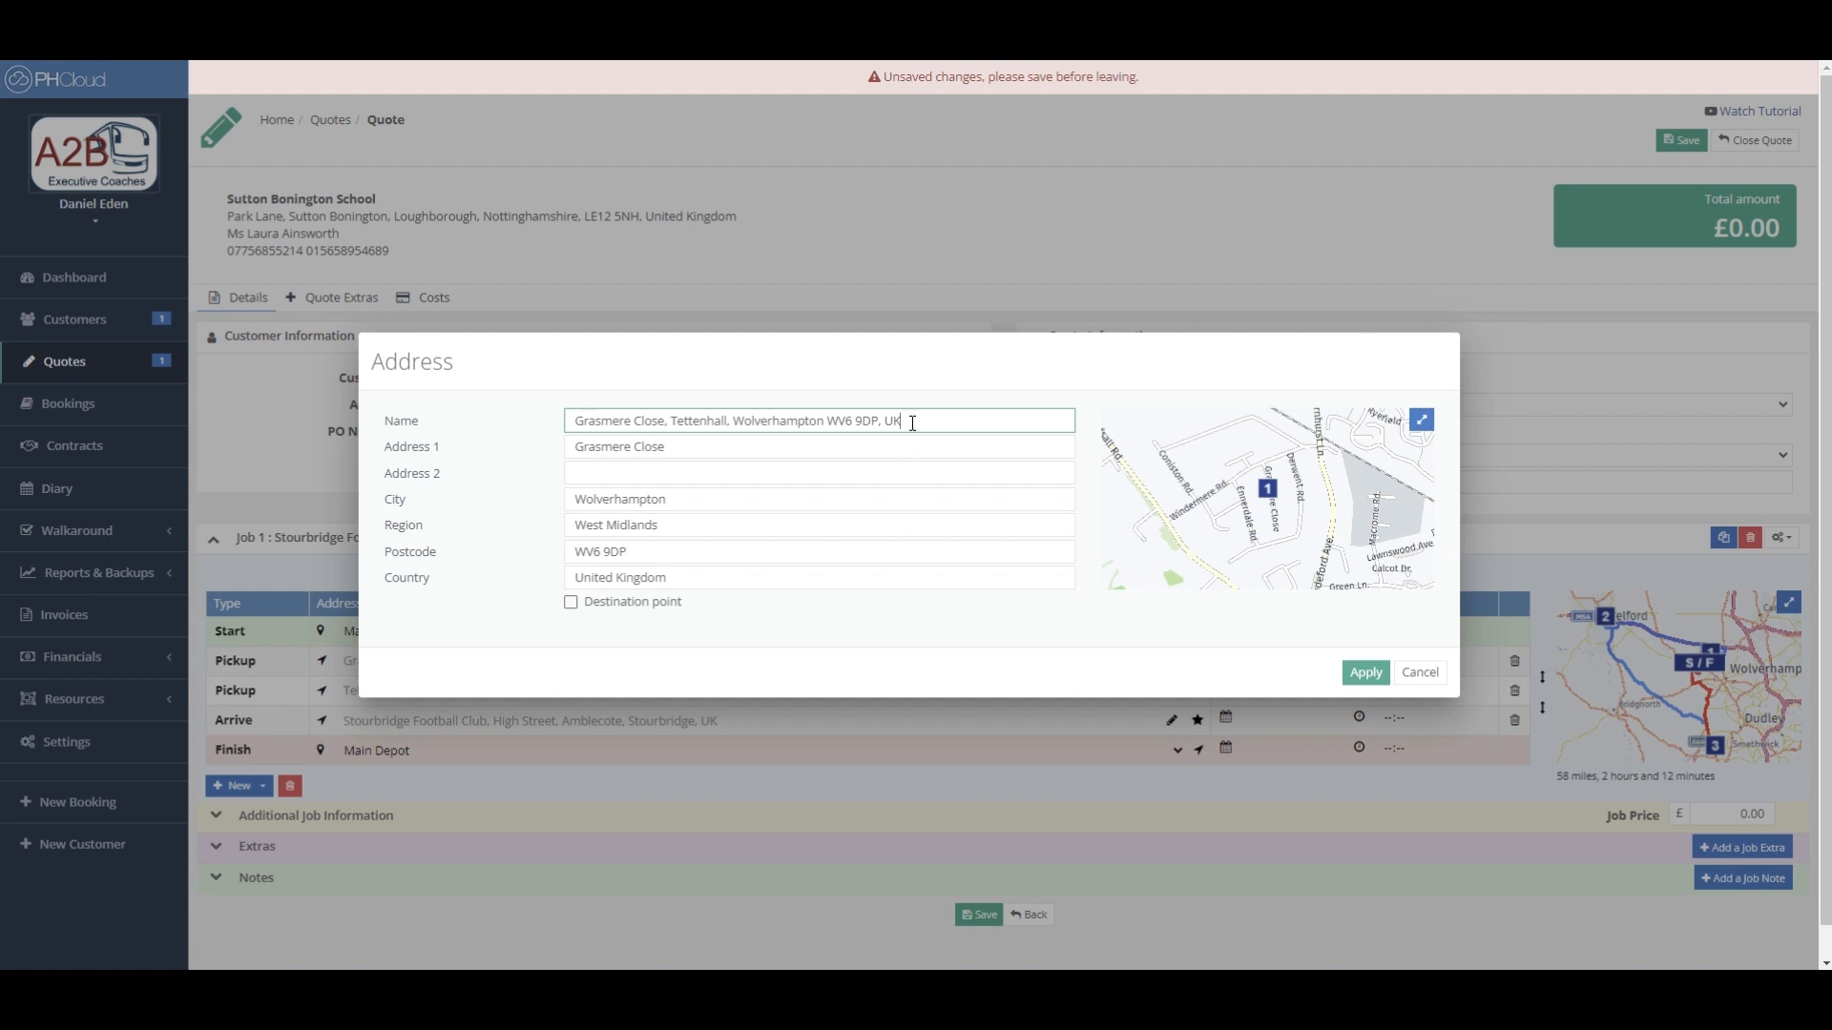
left_click_drag(913, 420, 578, 424)
left_click(999, 426)
left_click(954, 448)
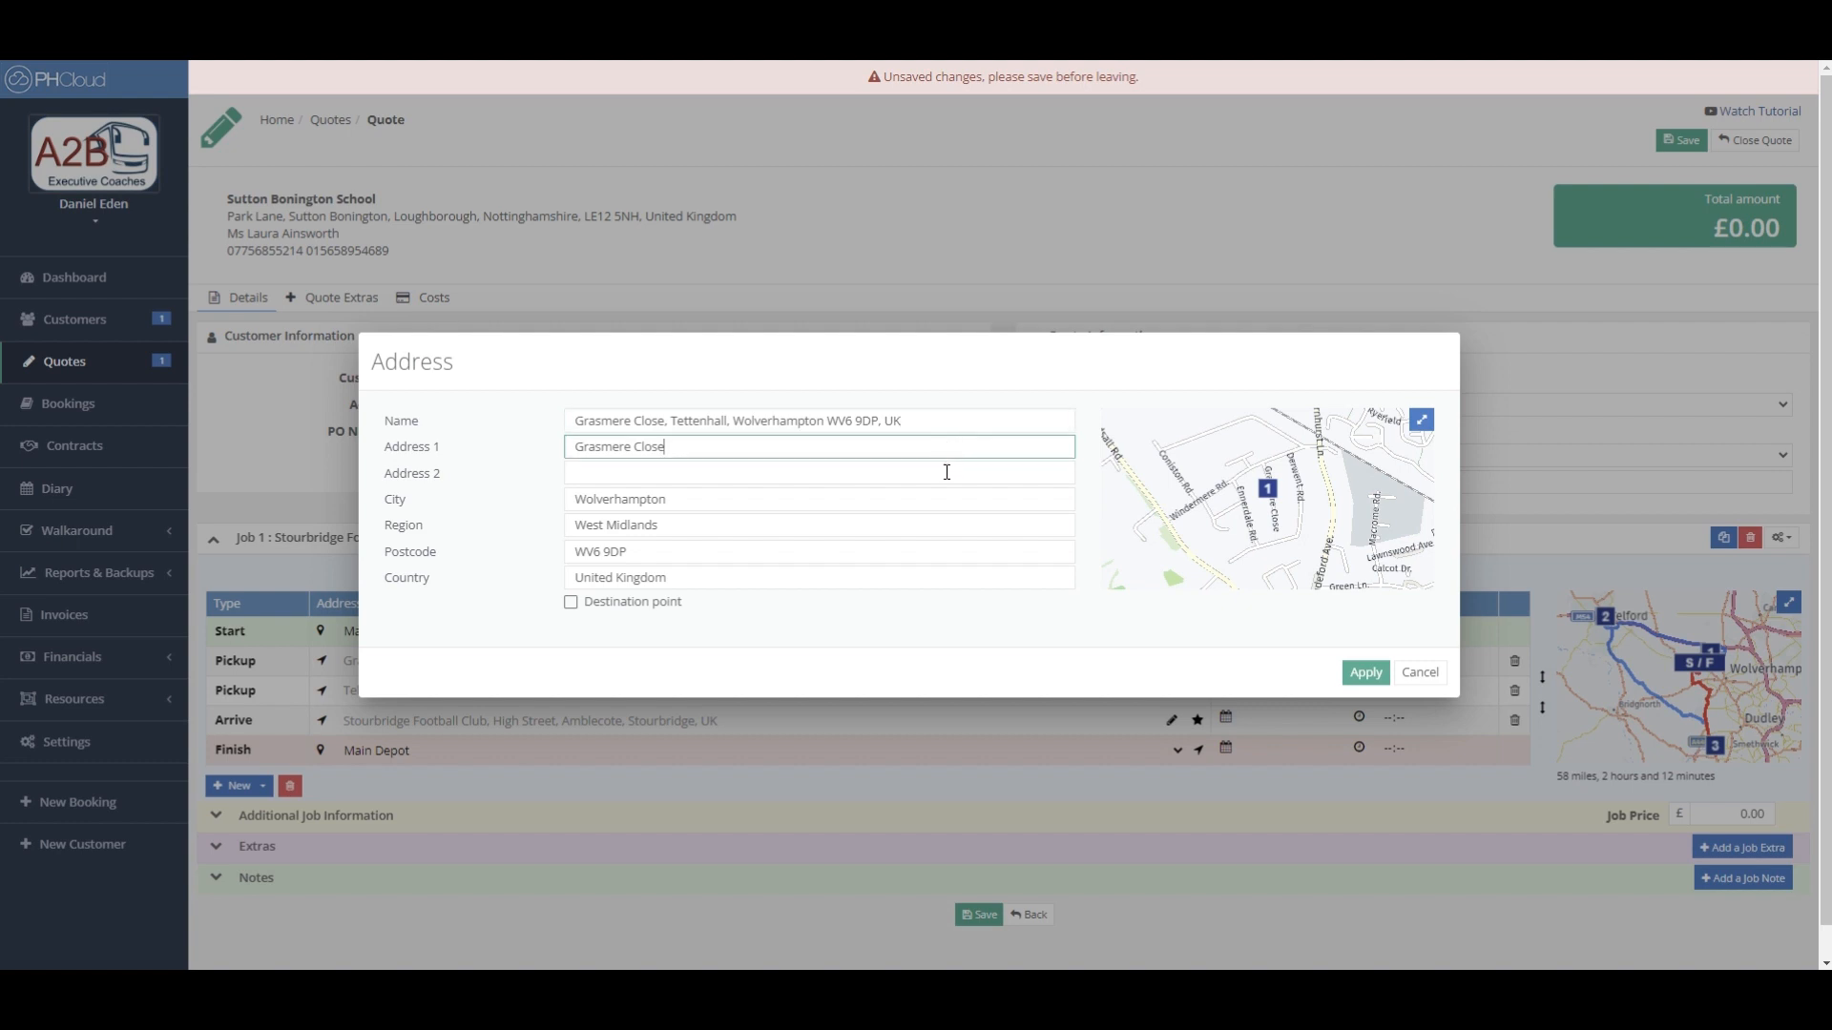
left_click(944, 473)
left_click(944, 496)
left_click_drag(932, 421, 548, 427)
type("B")
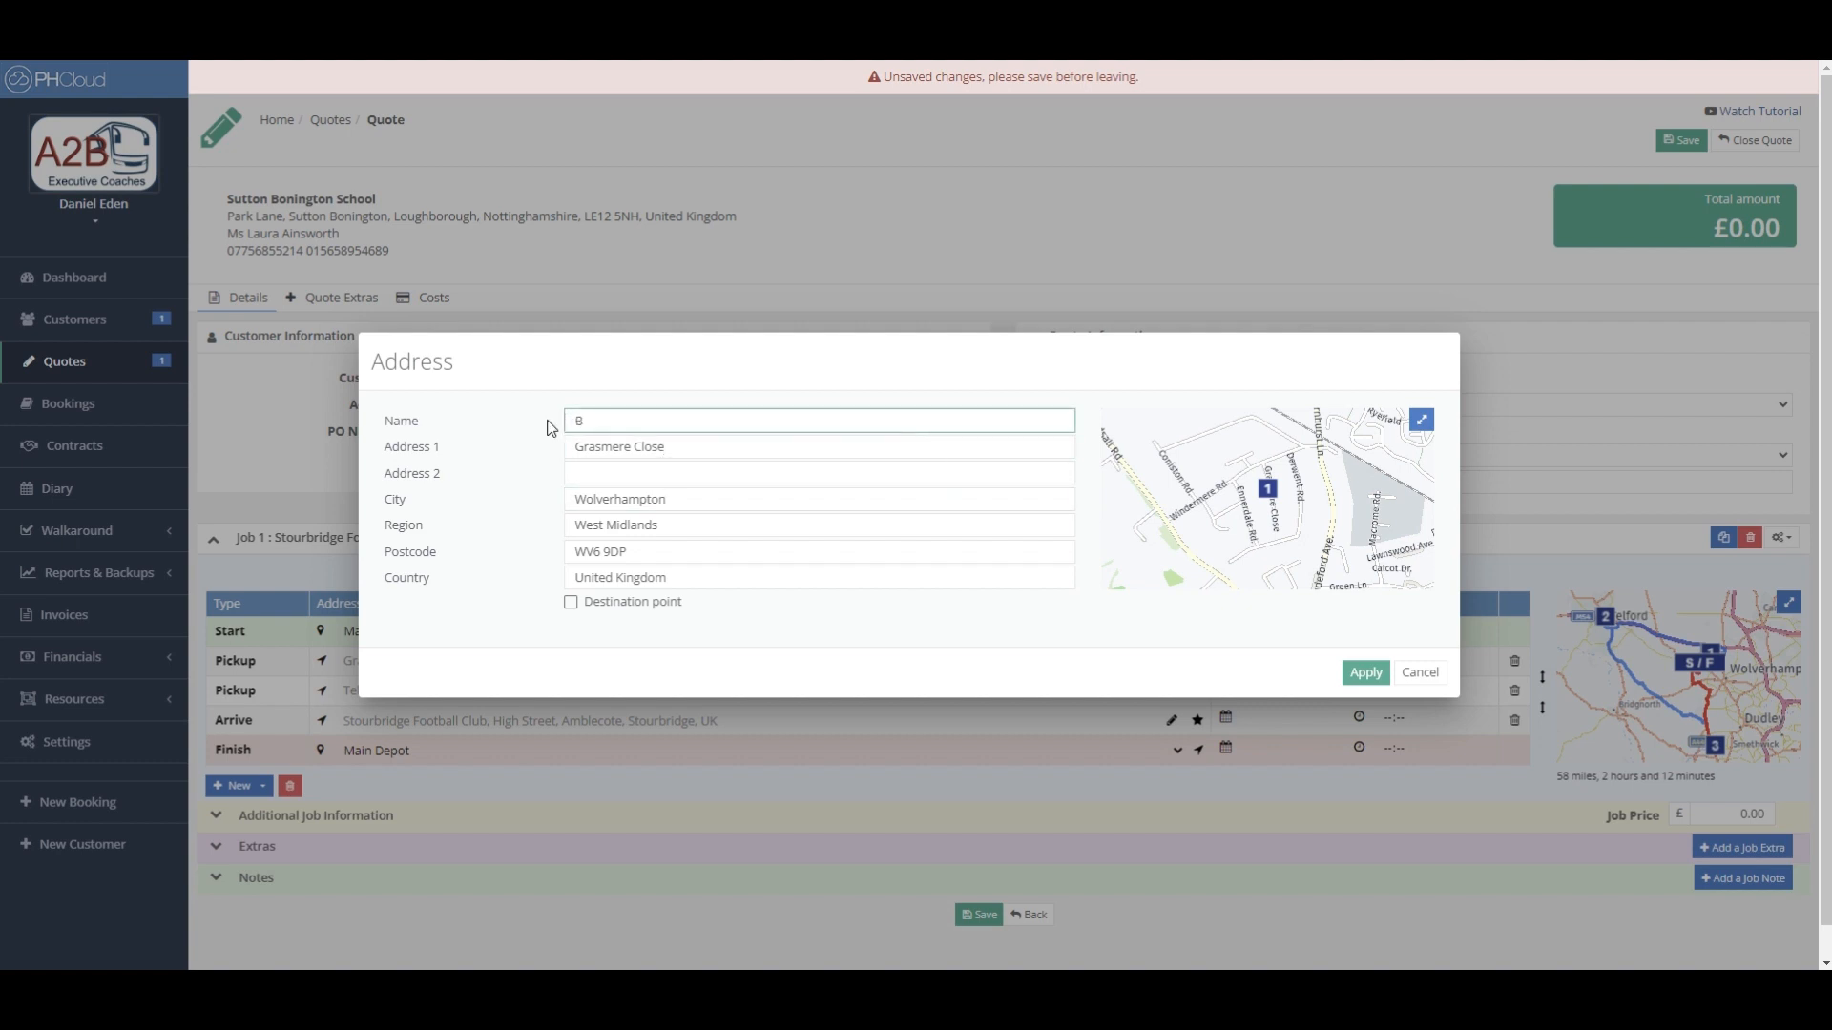
type("ust Stop Grasmere Close")
left_click(602, 420)
key("BackSpace")
left_click(576, 448)
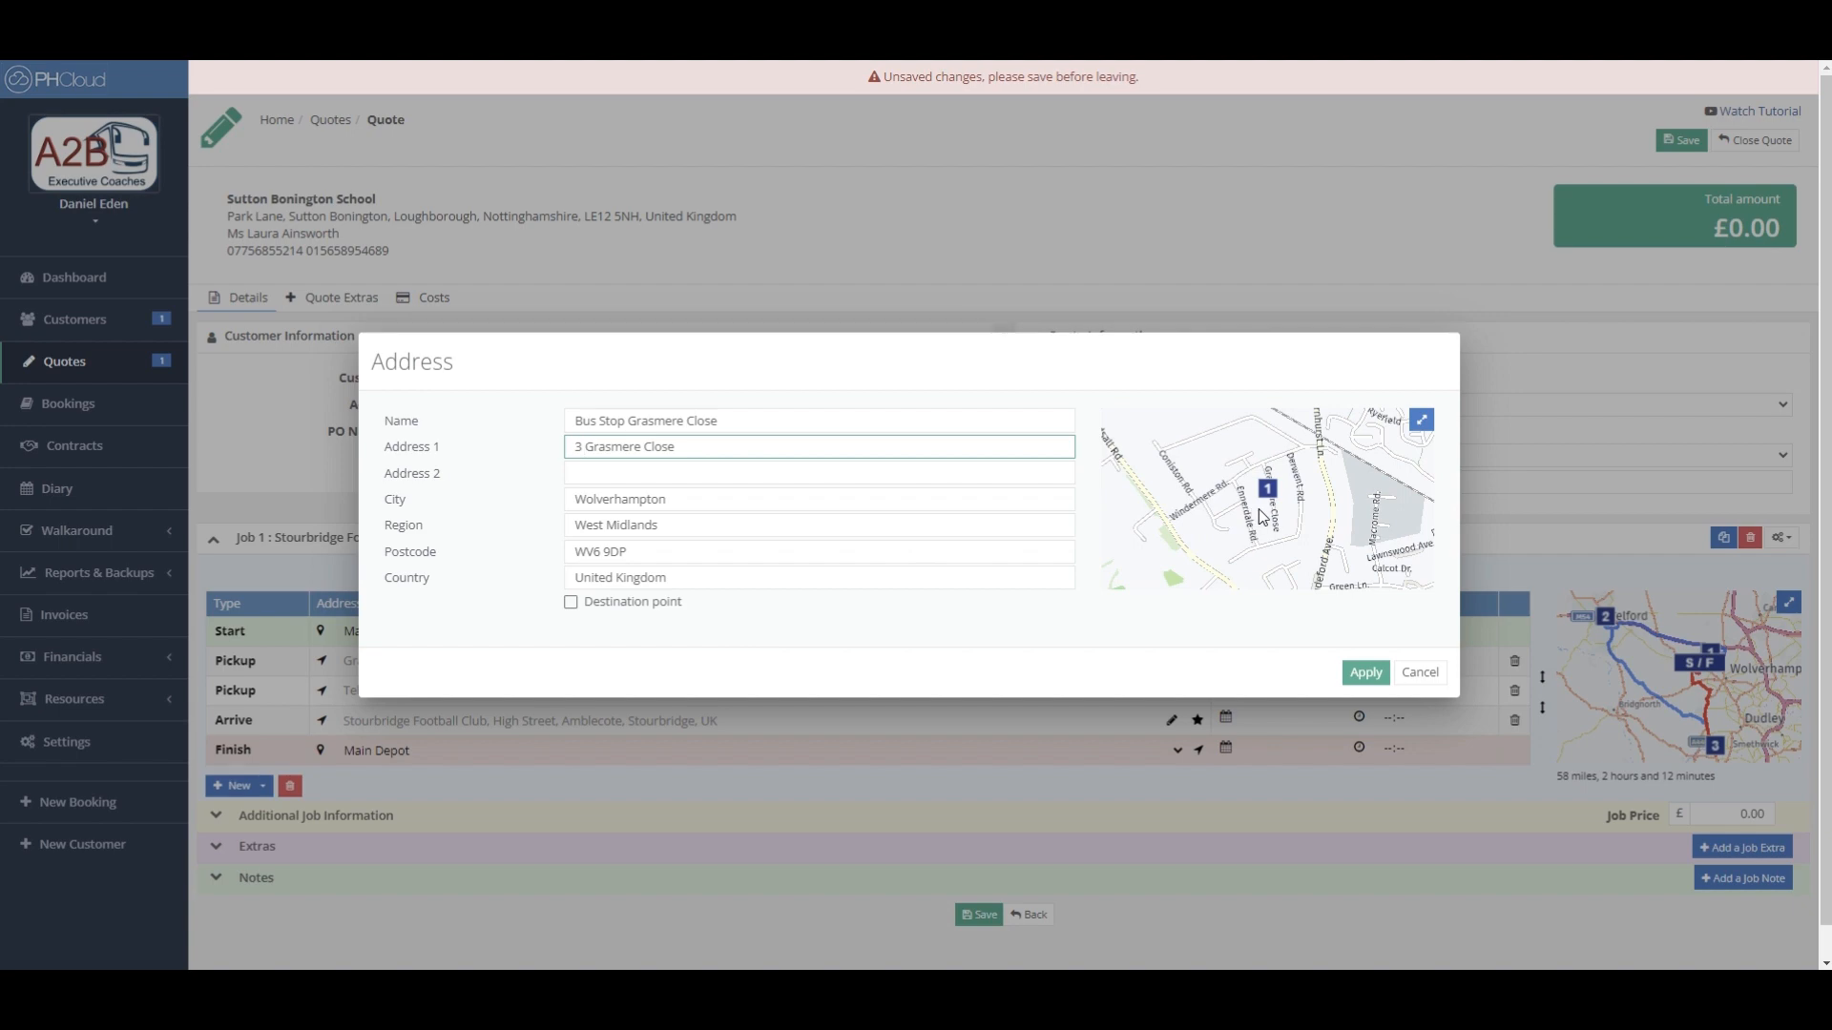
- View Grasmere Close on a full-screen, zoomed satellite map, then return to the address details
left_click(1420, 420)
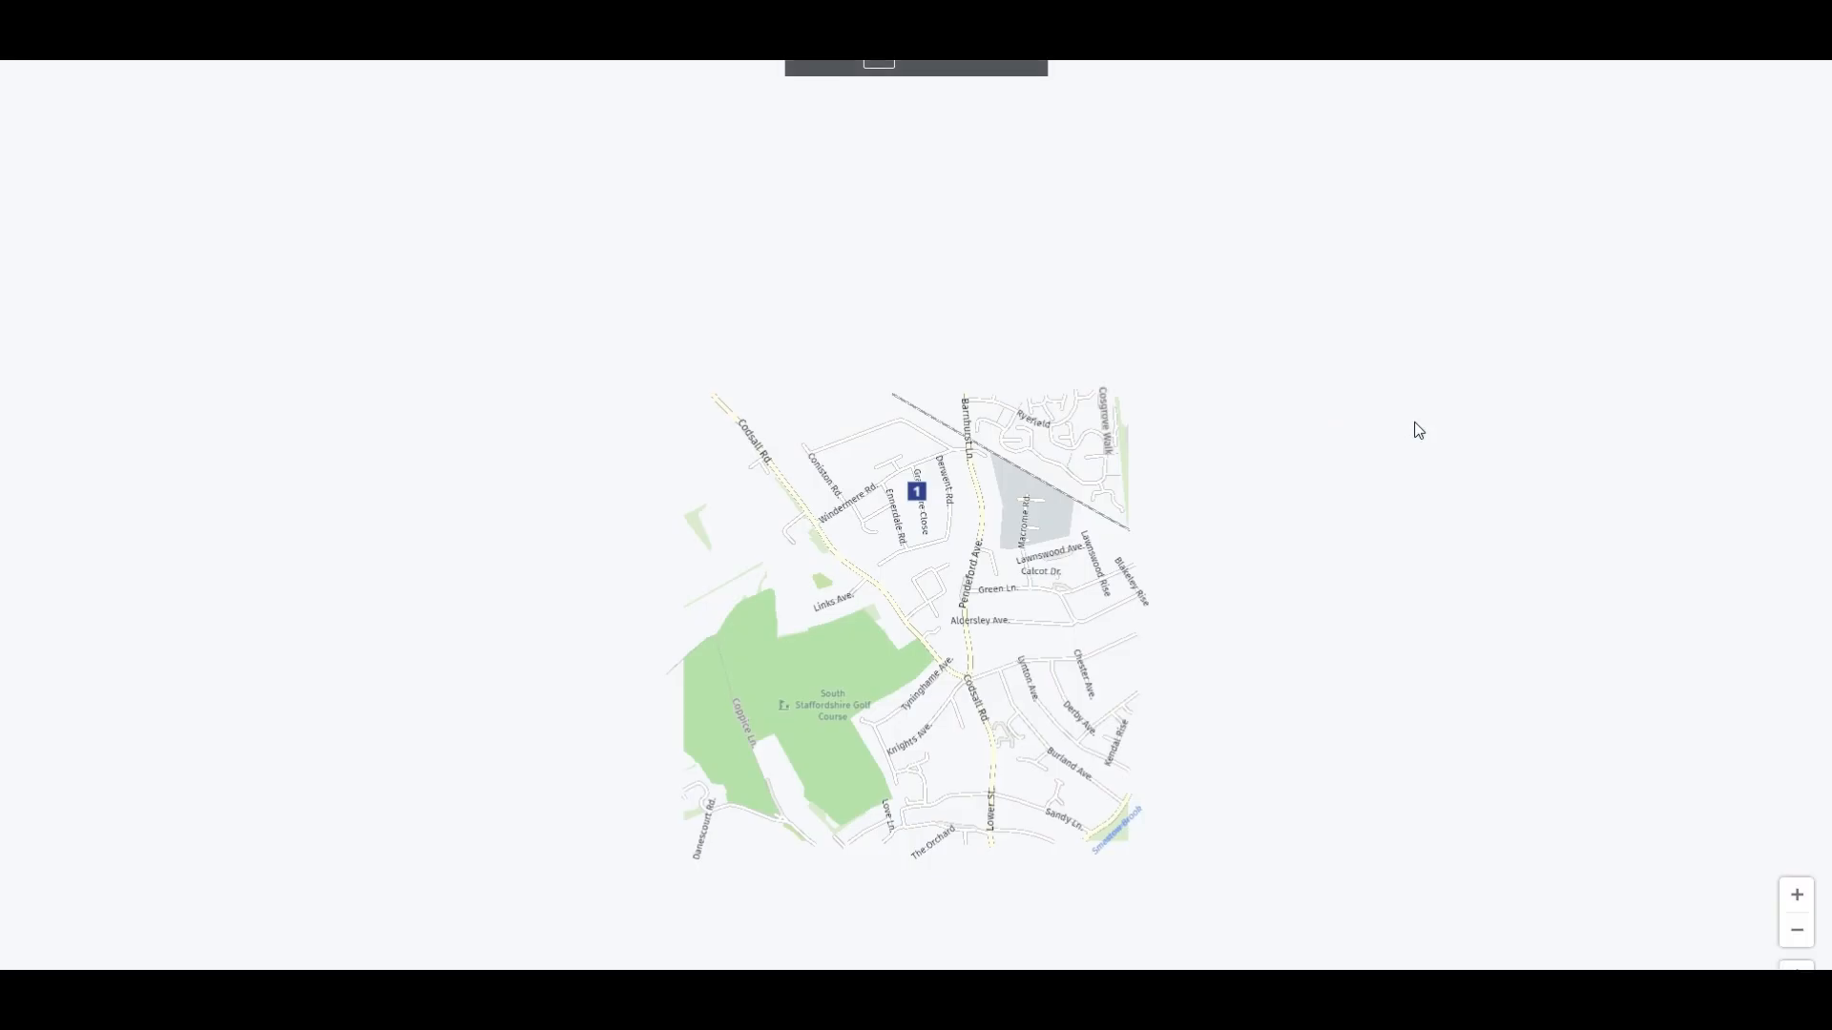
scroll(930, 505, "up", 2)
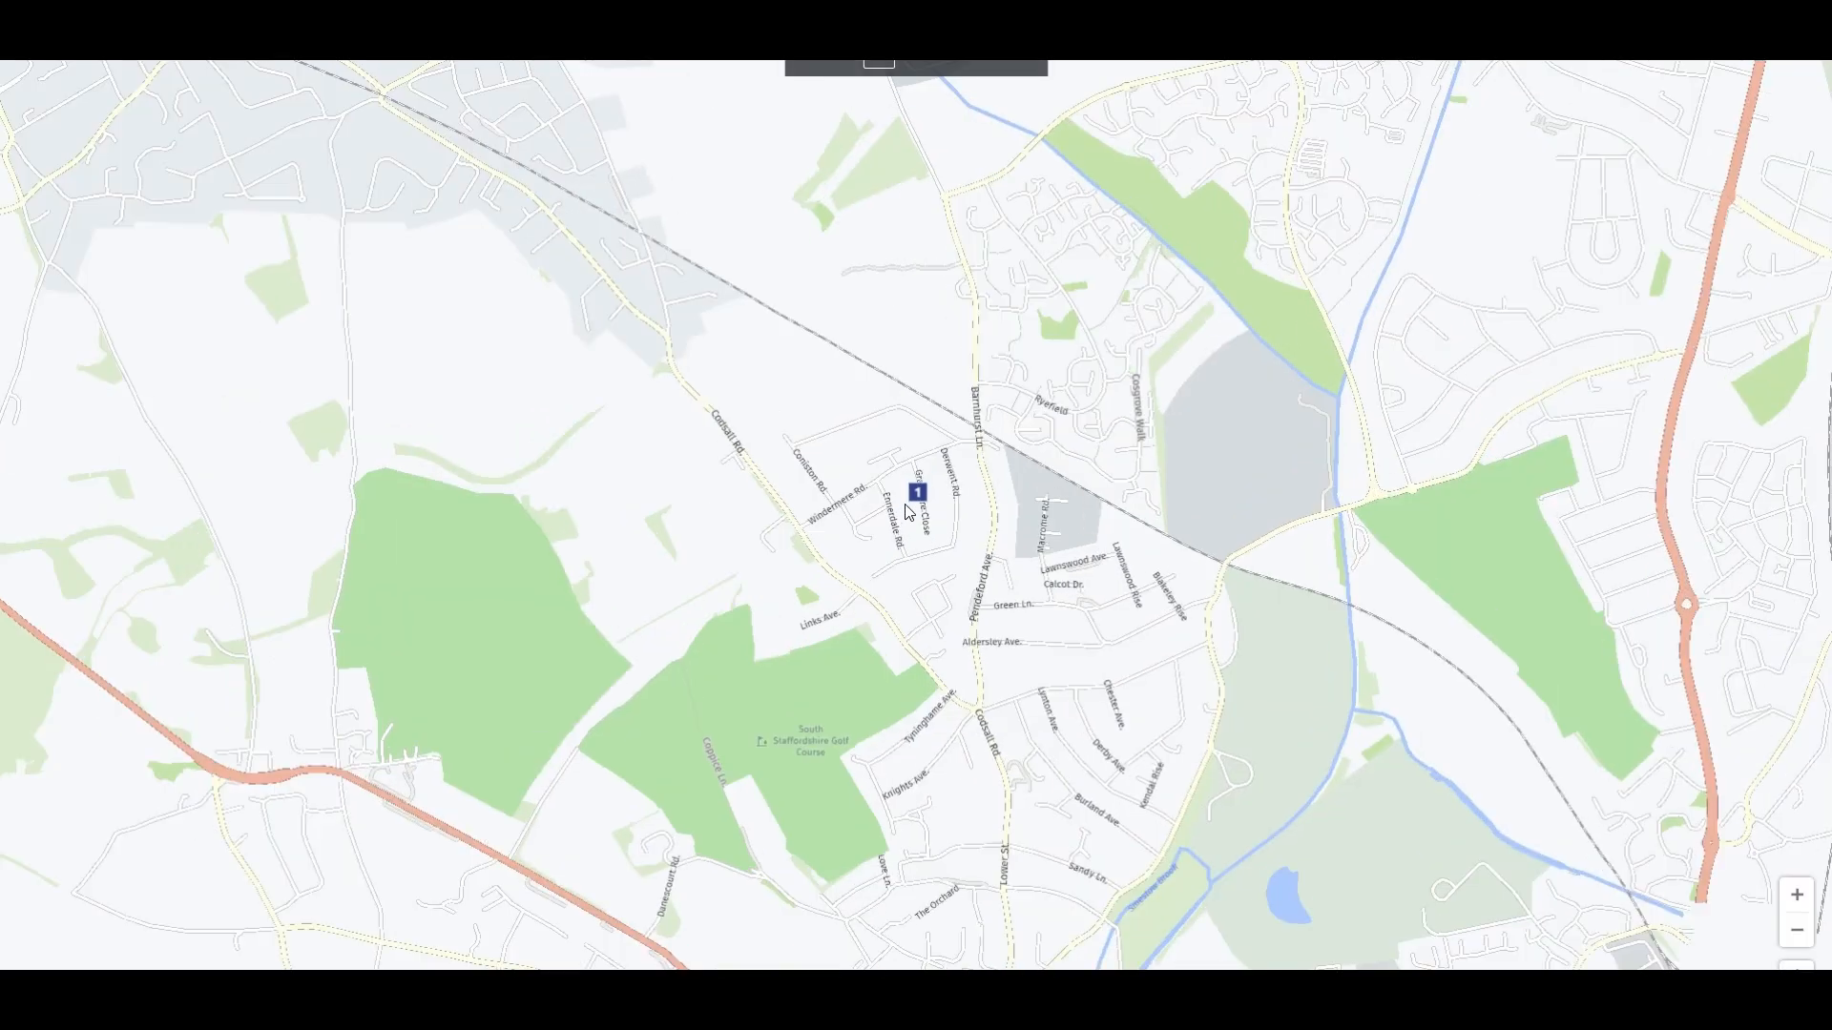
scroll(938, 513, "up", 2)
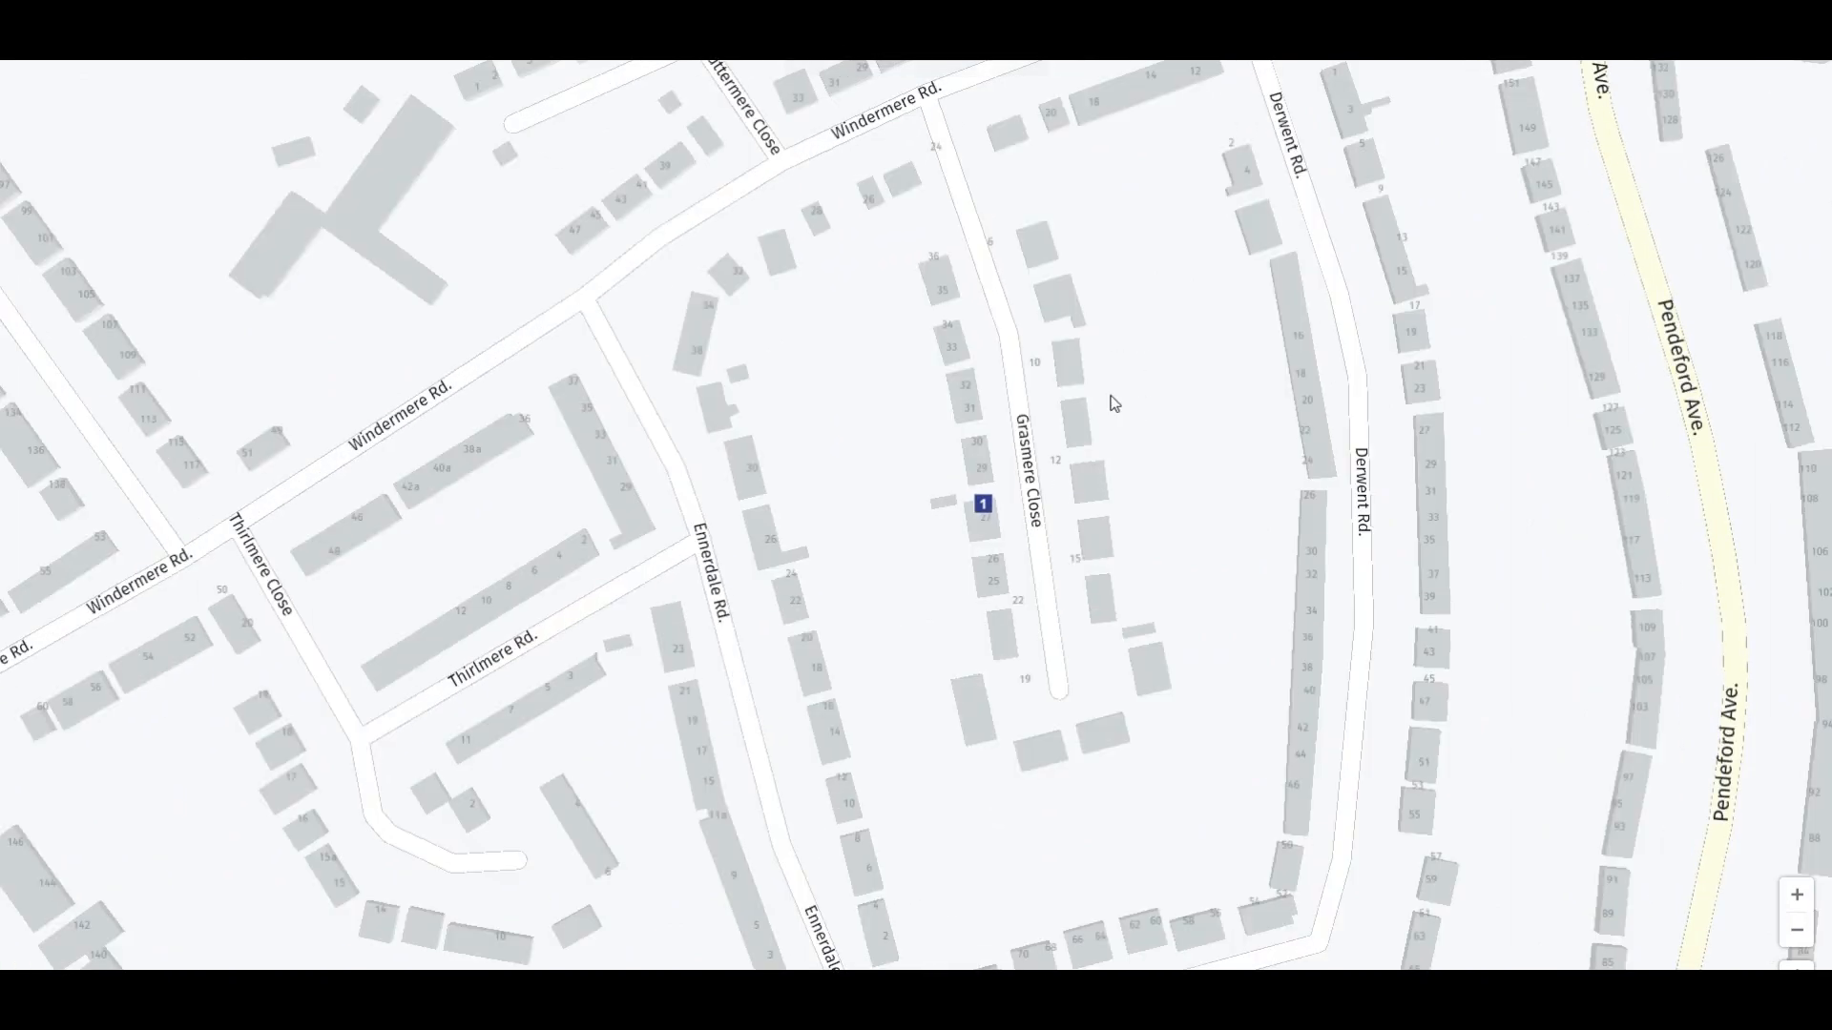
left_click(1791, 967)
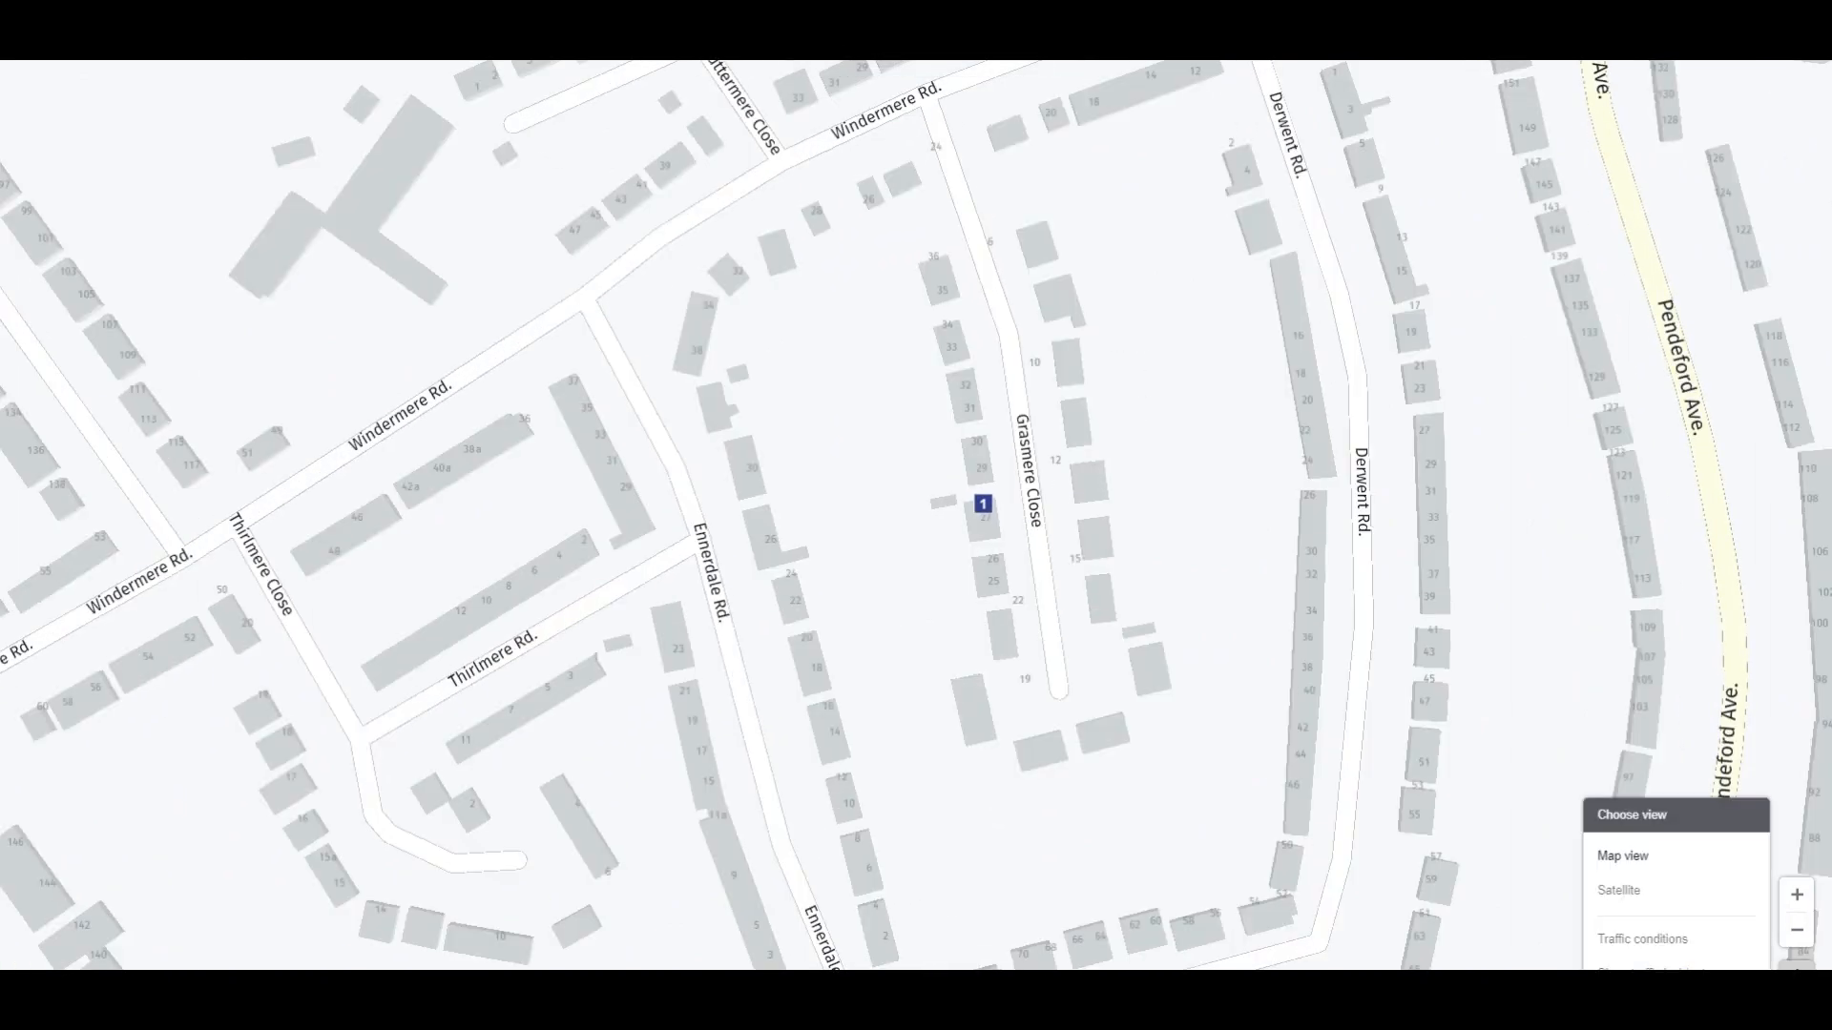
left_click(1621, 891)
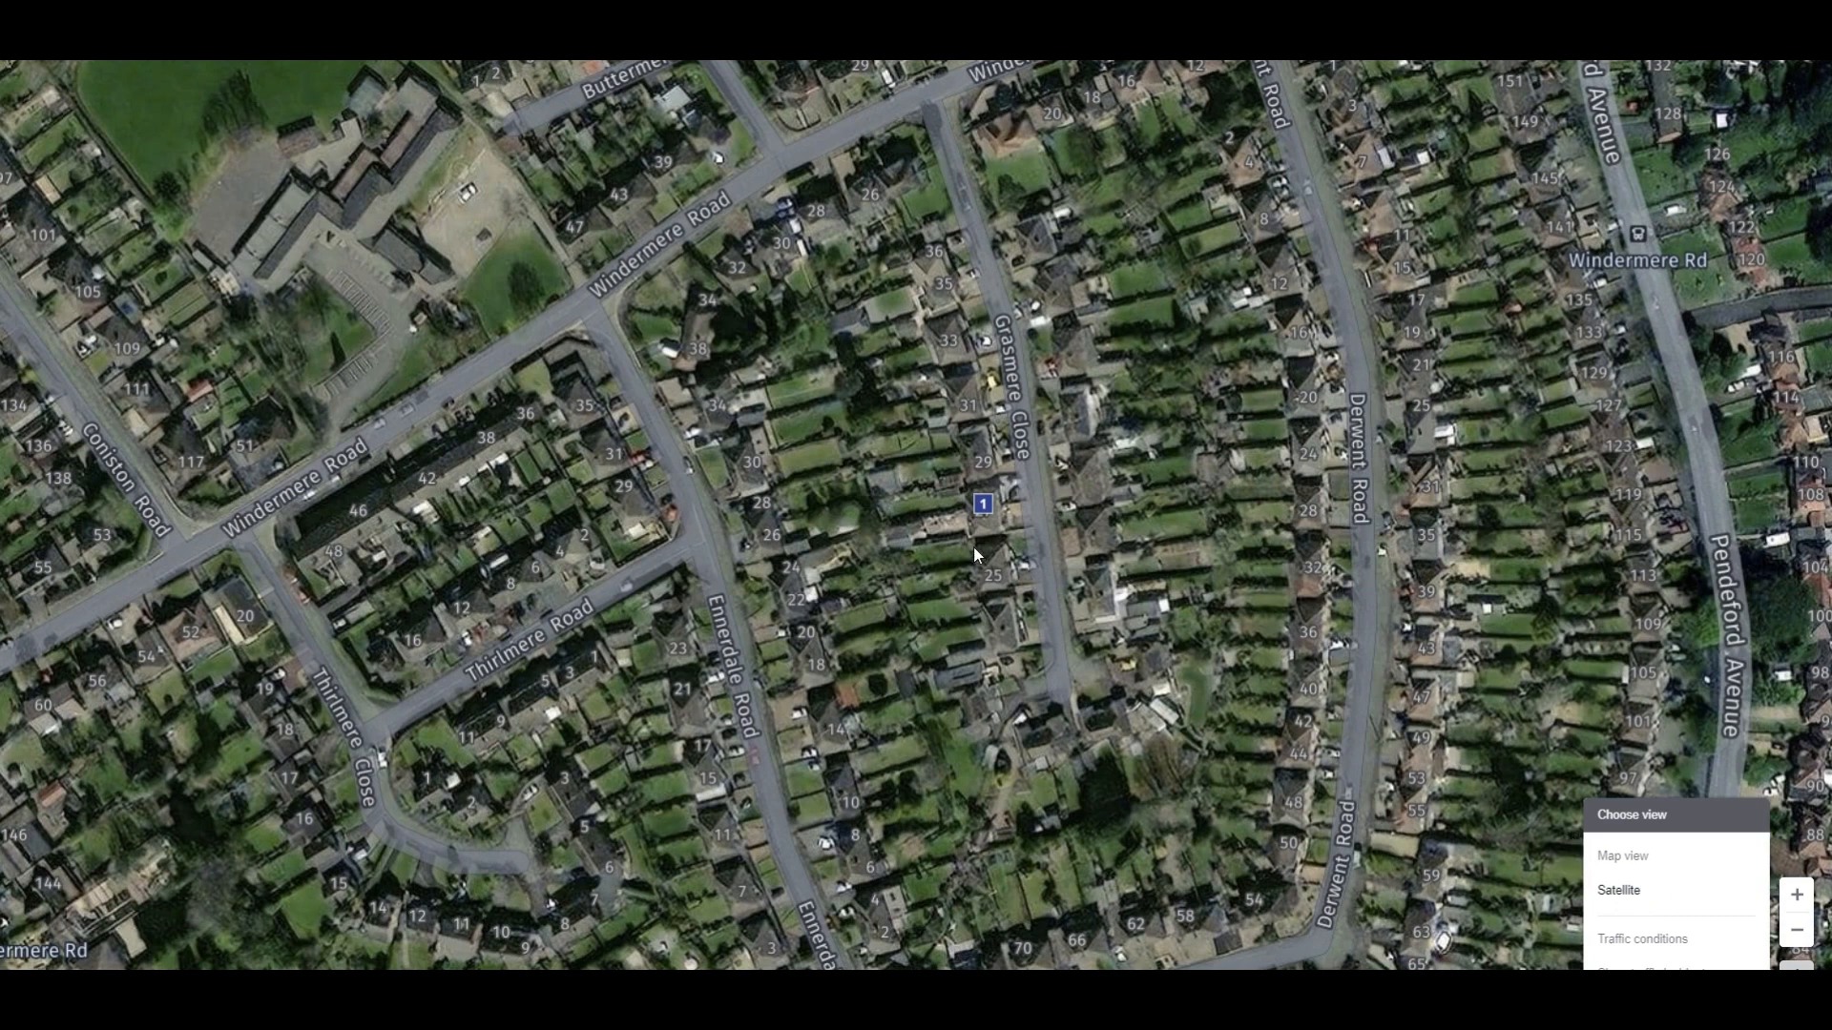
left_click_drag(974, 546, 1034, 622)
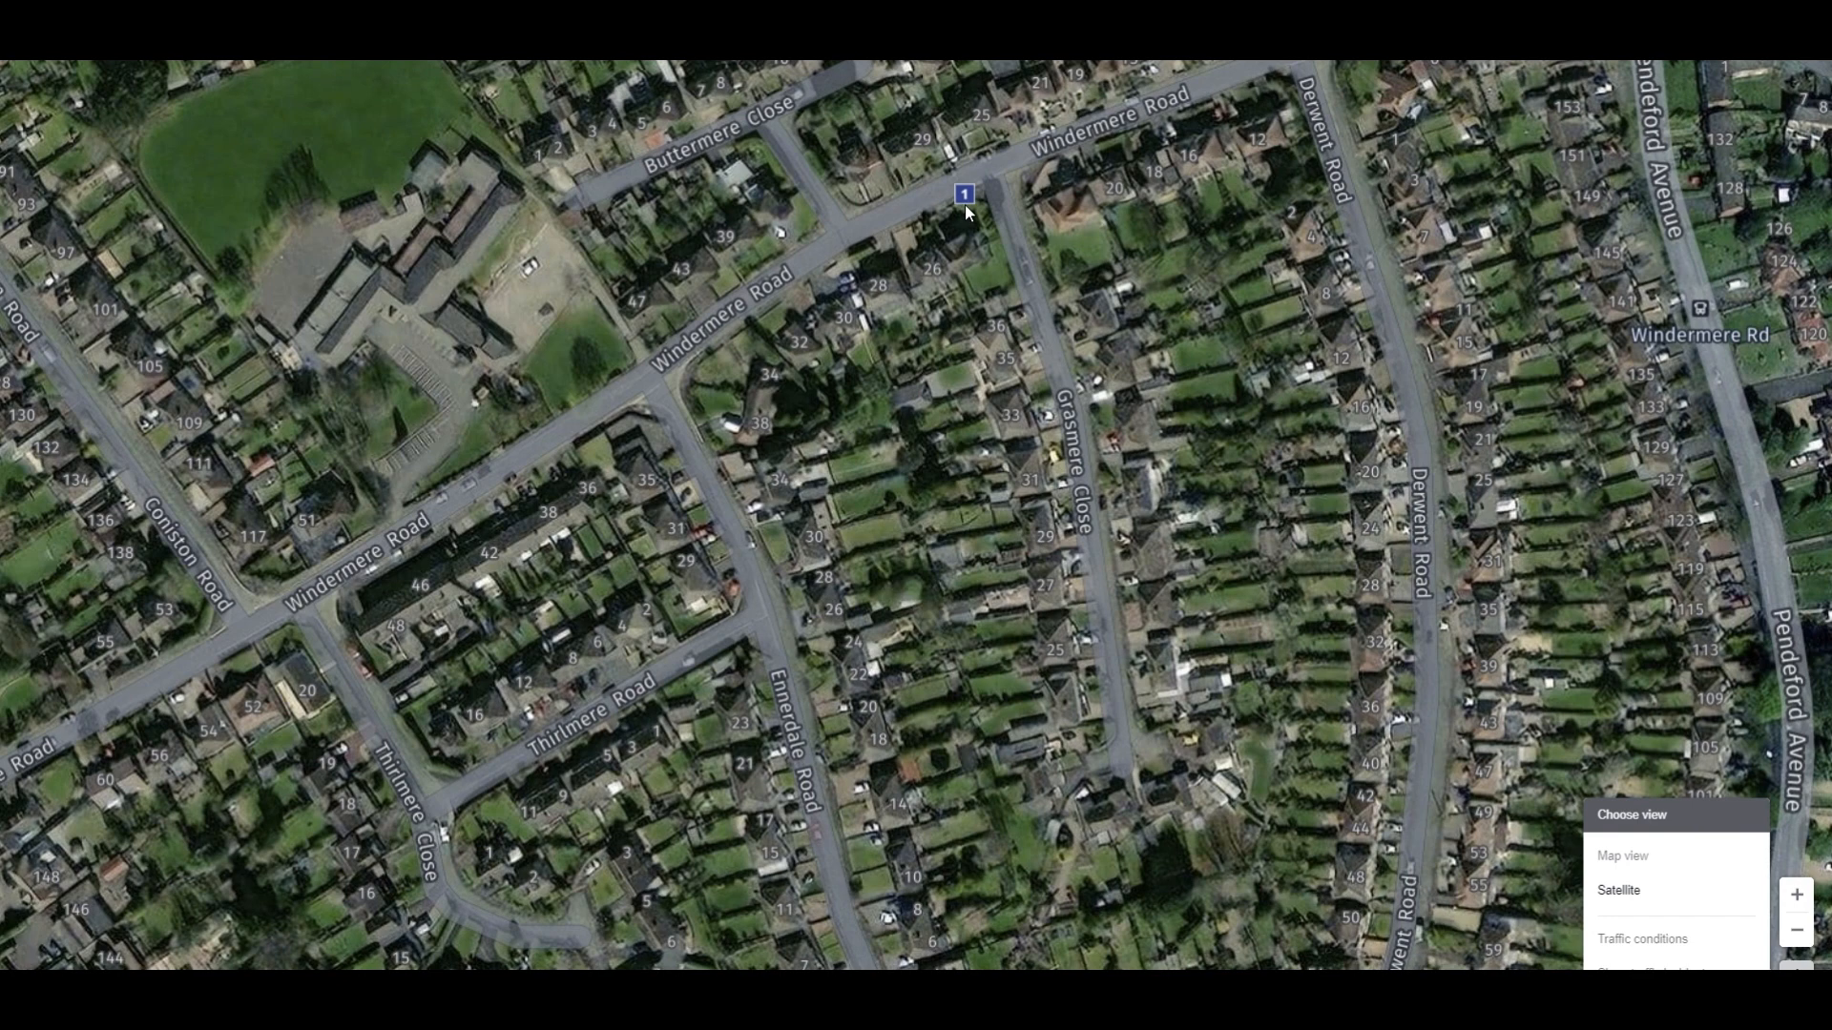
key("Escape")
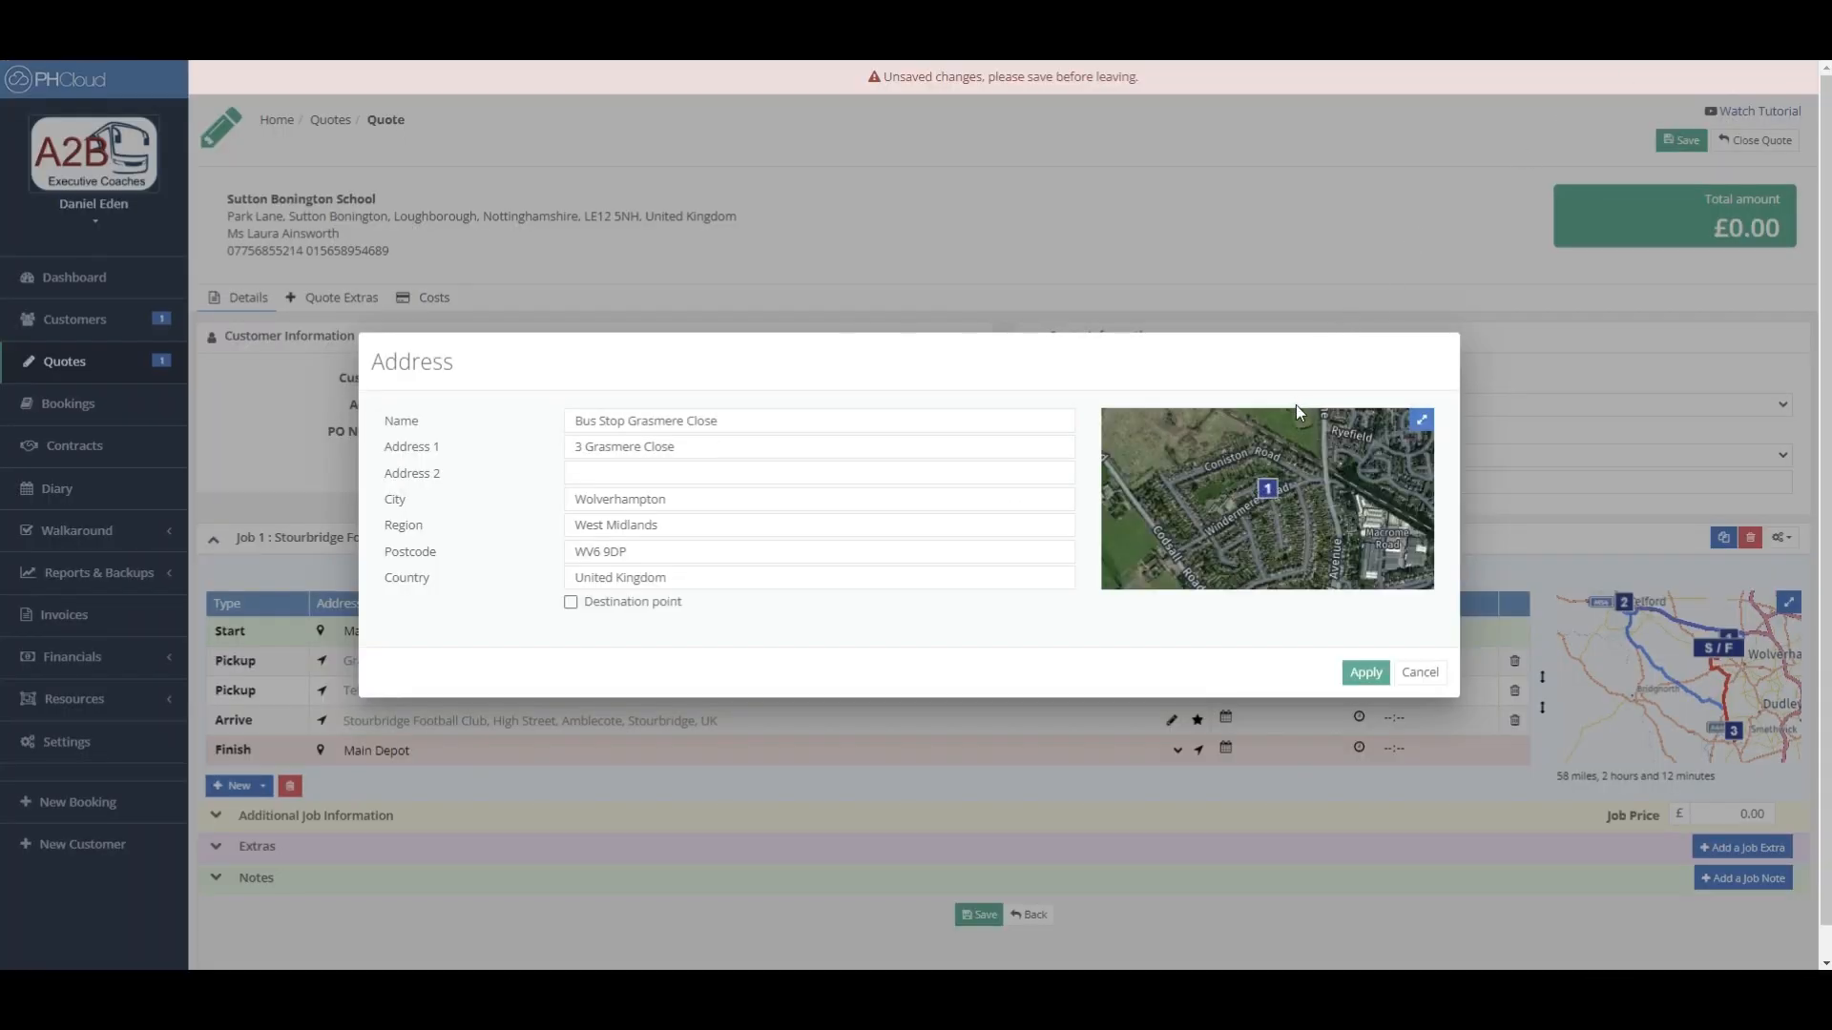
- Apply the address edits so the first pickup reads Bus Stop Grasmere Close
left_click(1363, 676)
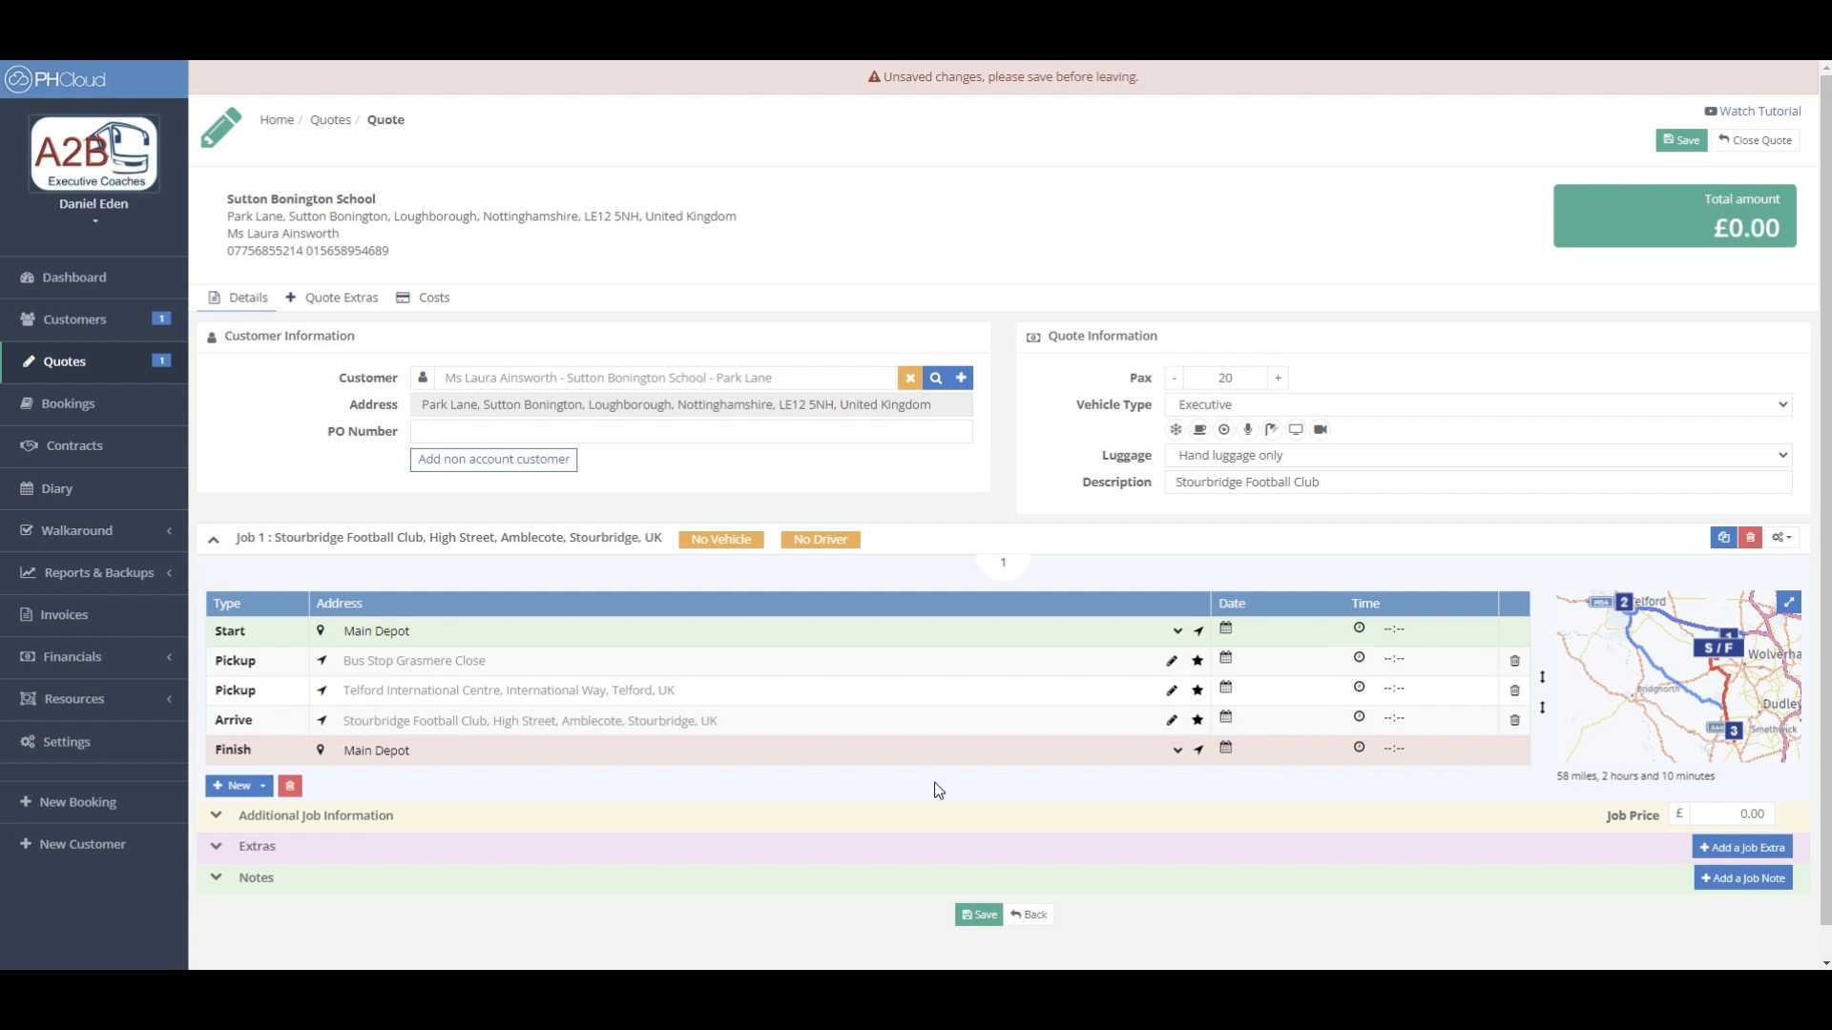
- Set the pickup to 01/11/2023 at 09:00 and positioning to 08:45, timing the route from pickup
left_click(1227, 660)
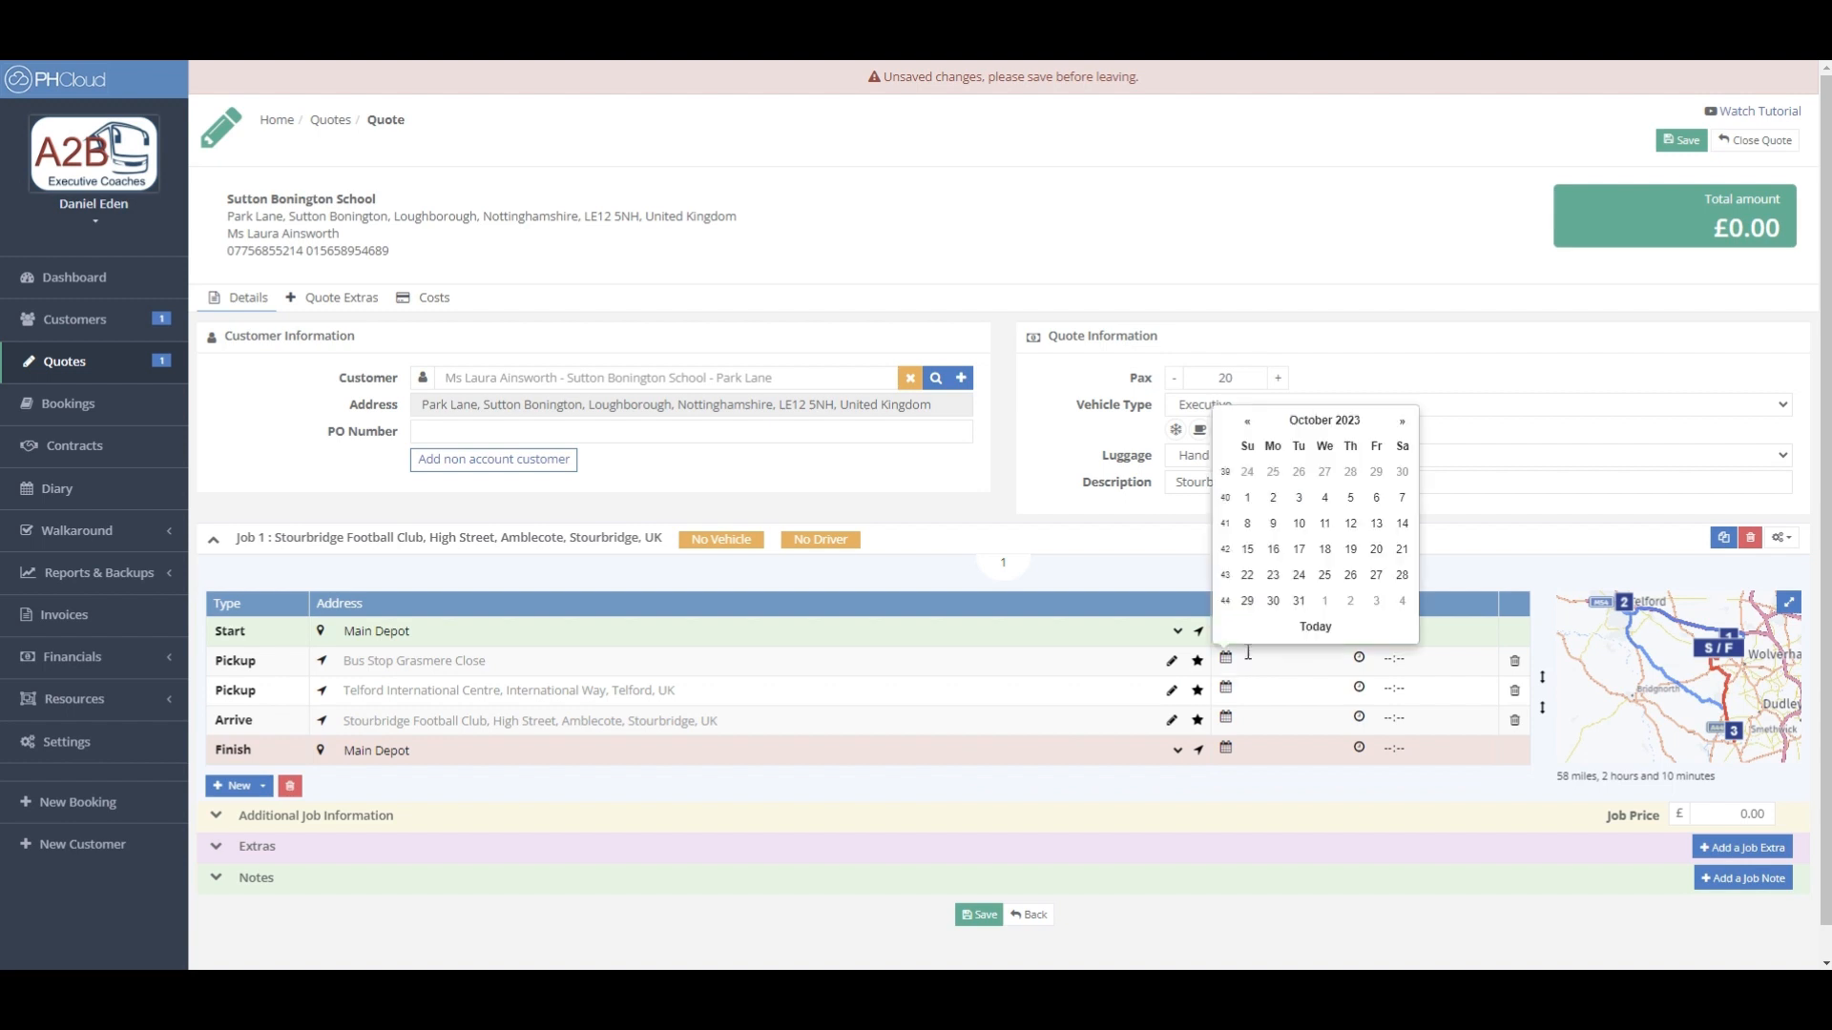
left_click(1322, 603)
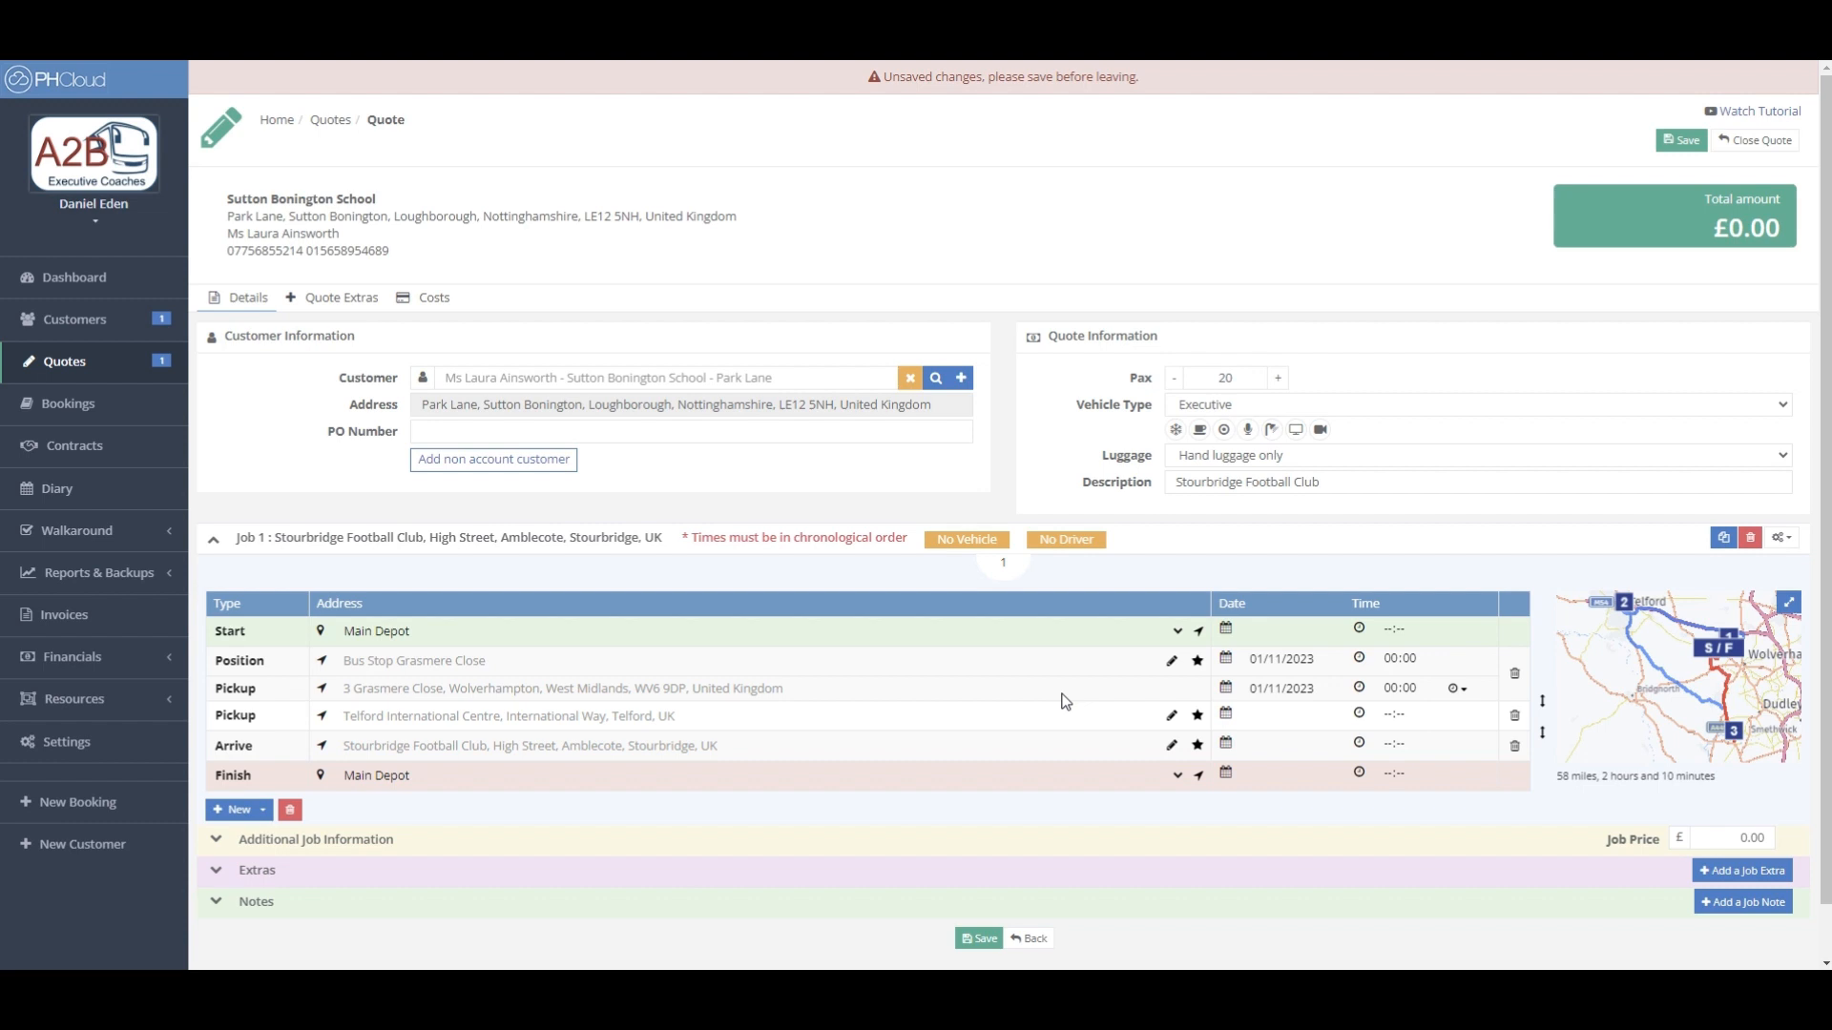
left_click(1359, 689)
left_click(1388, 848)
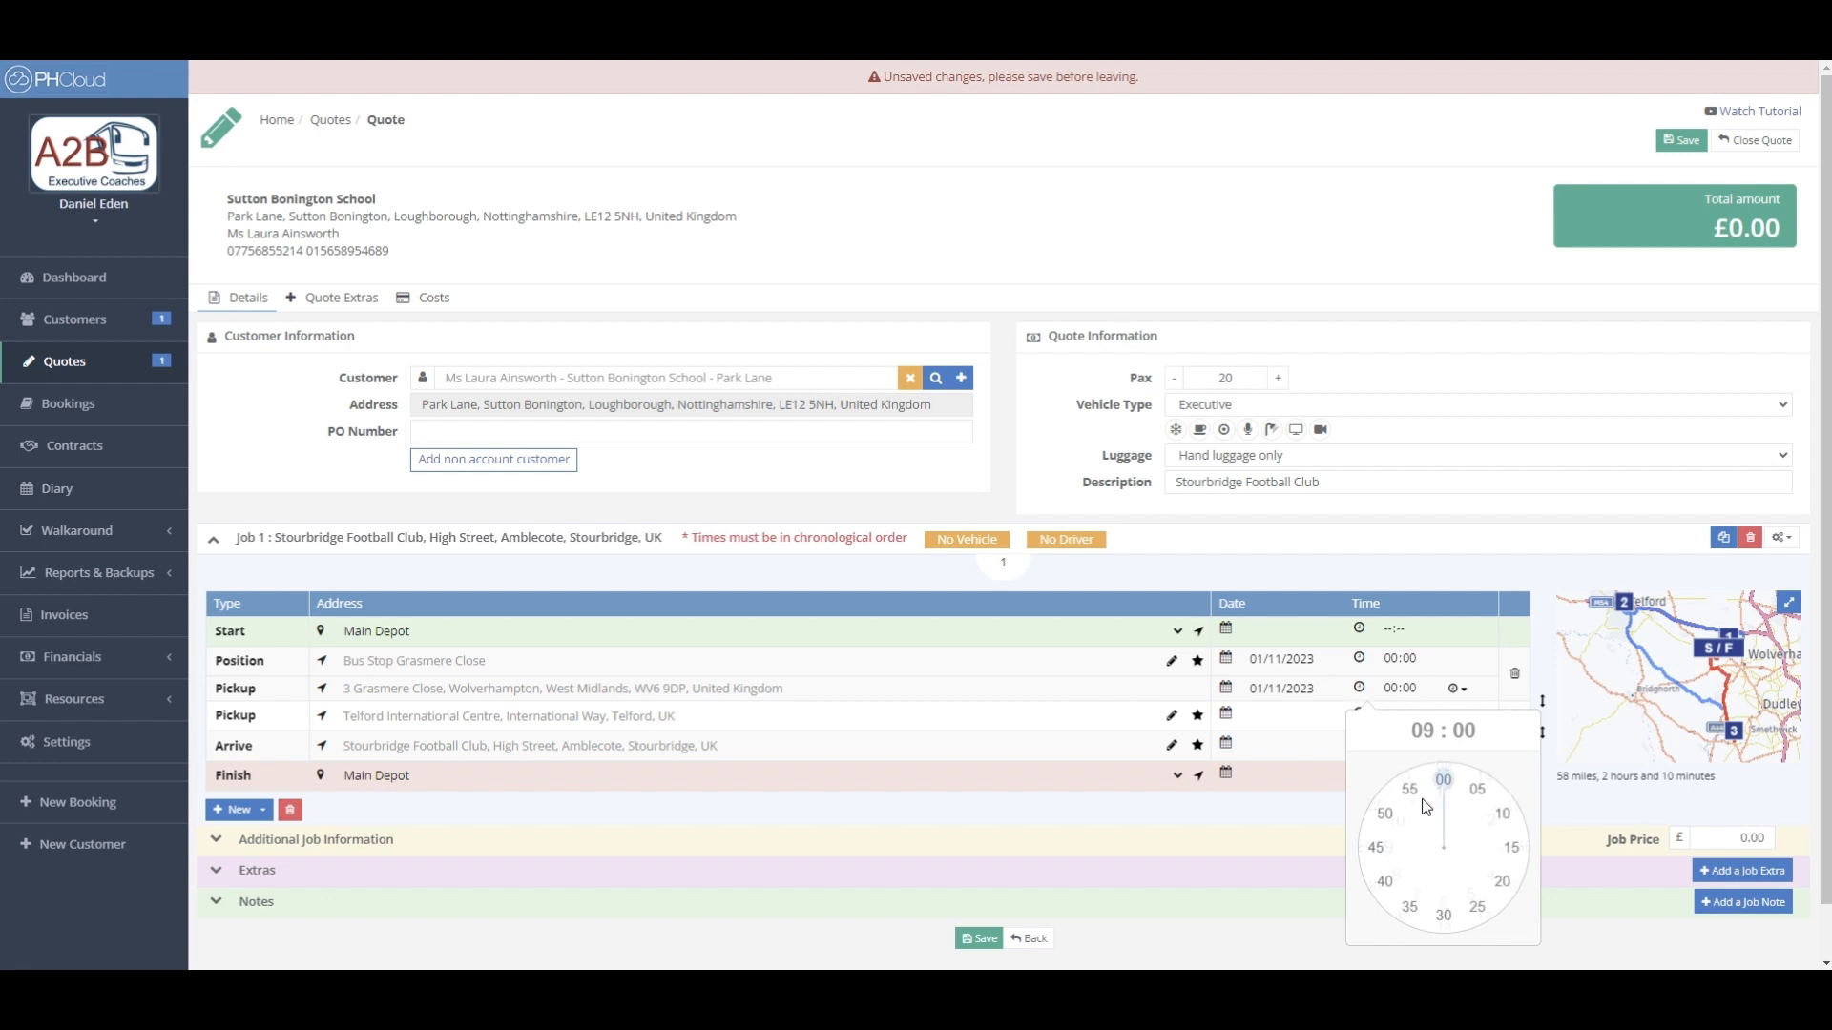
left_click(1442, 781)
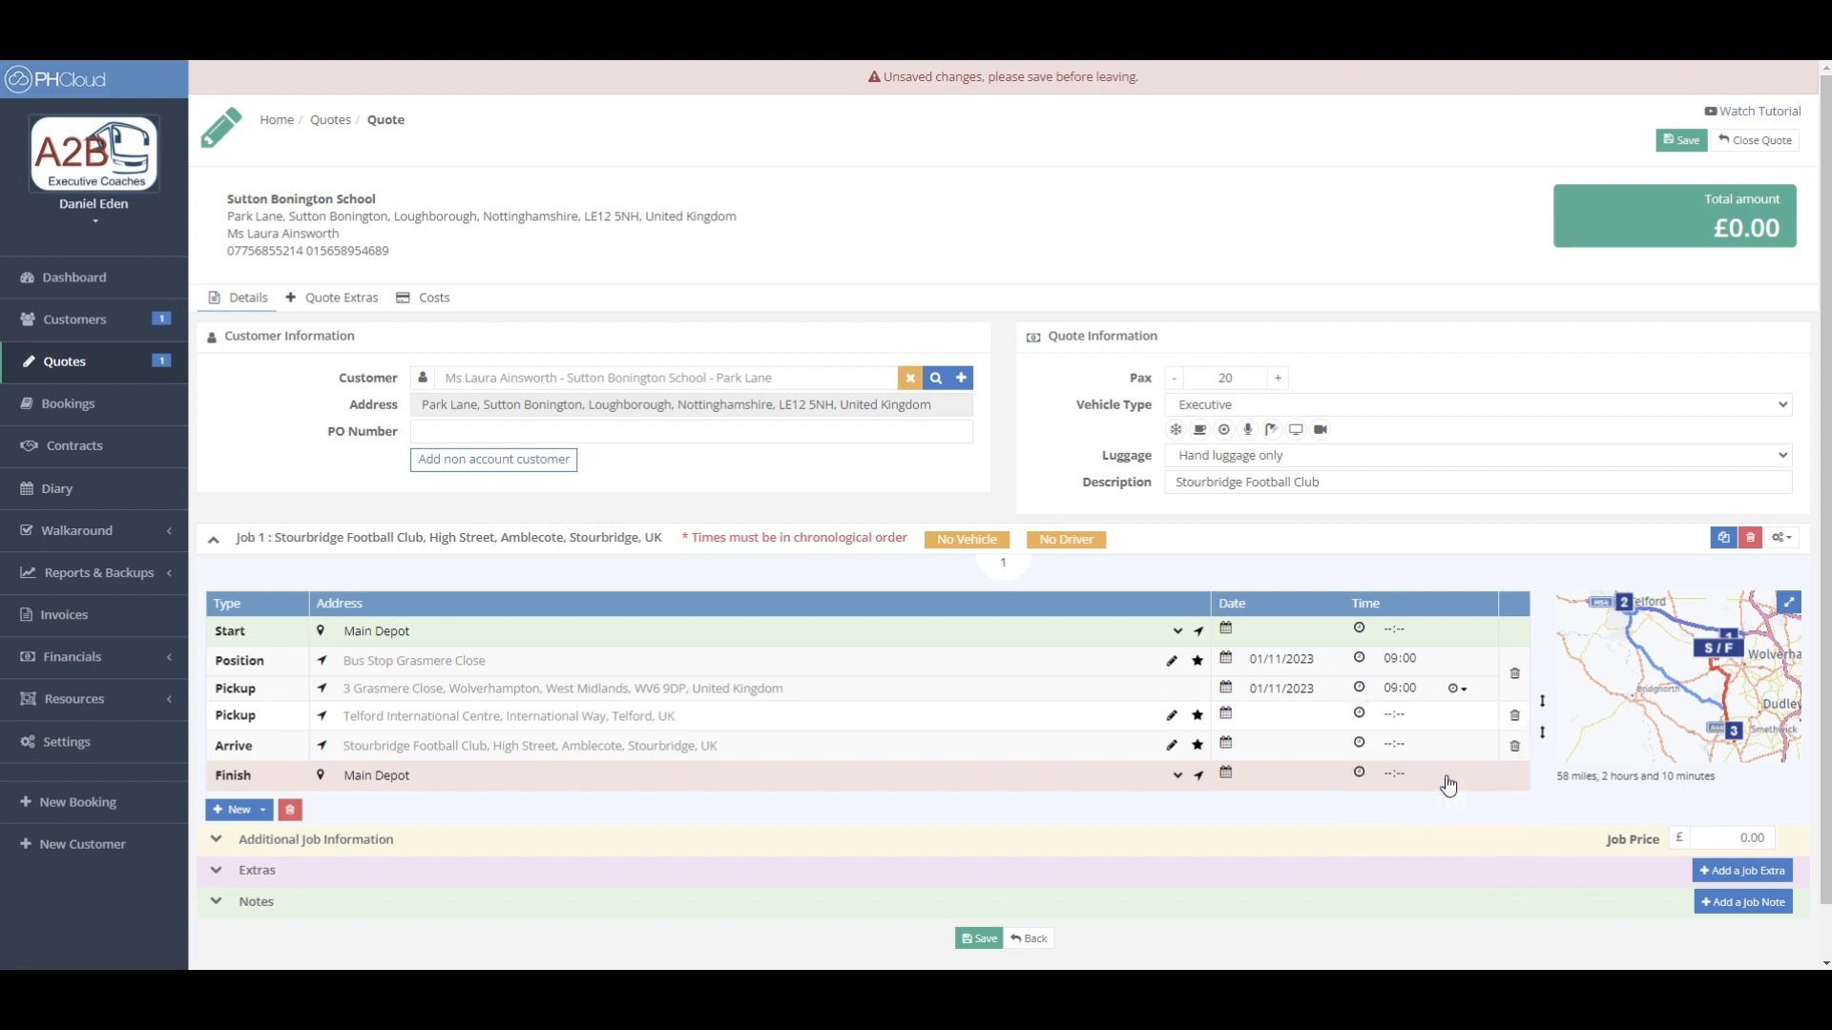
left_click(1361, 667)
left_click(1404, 847)
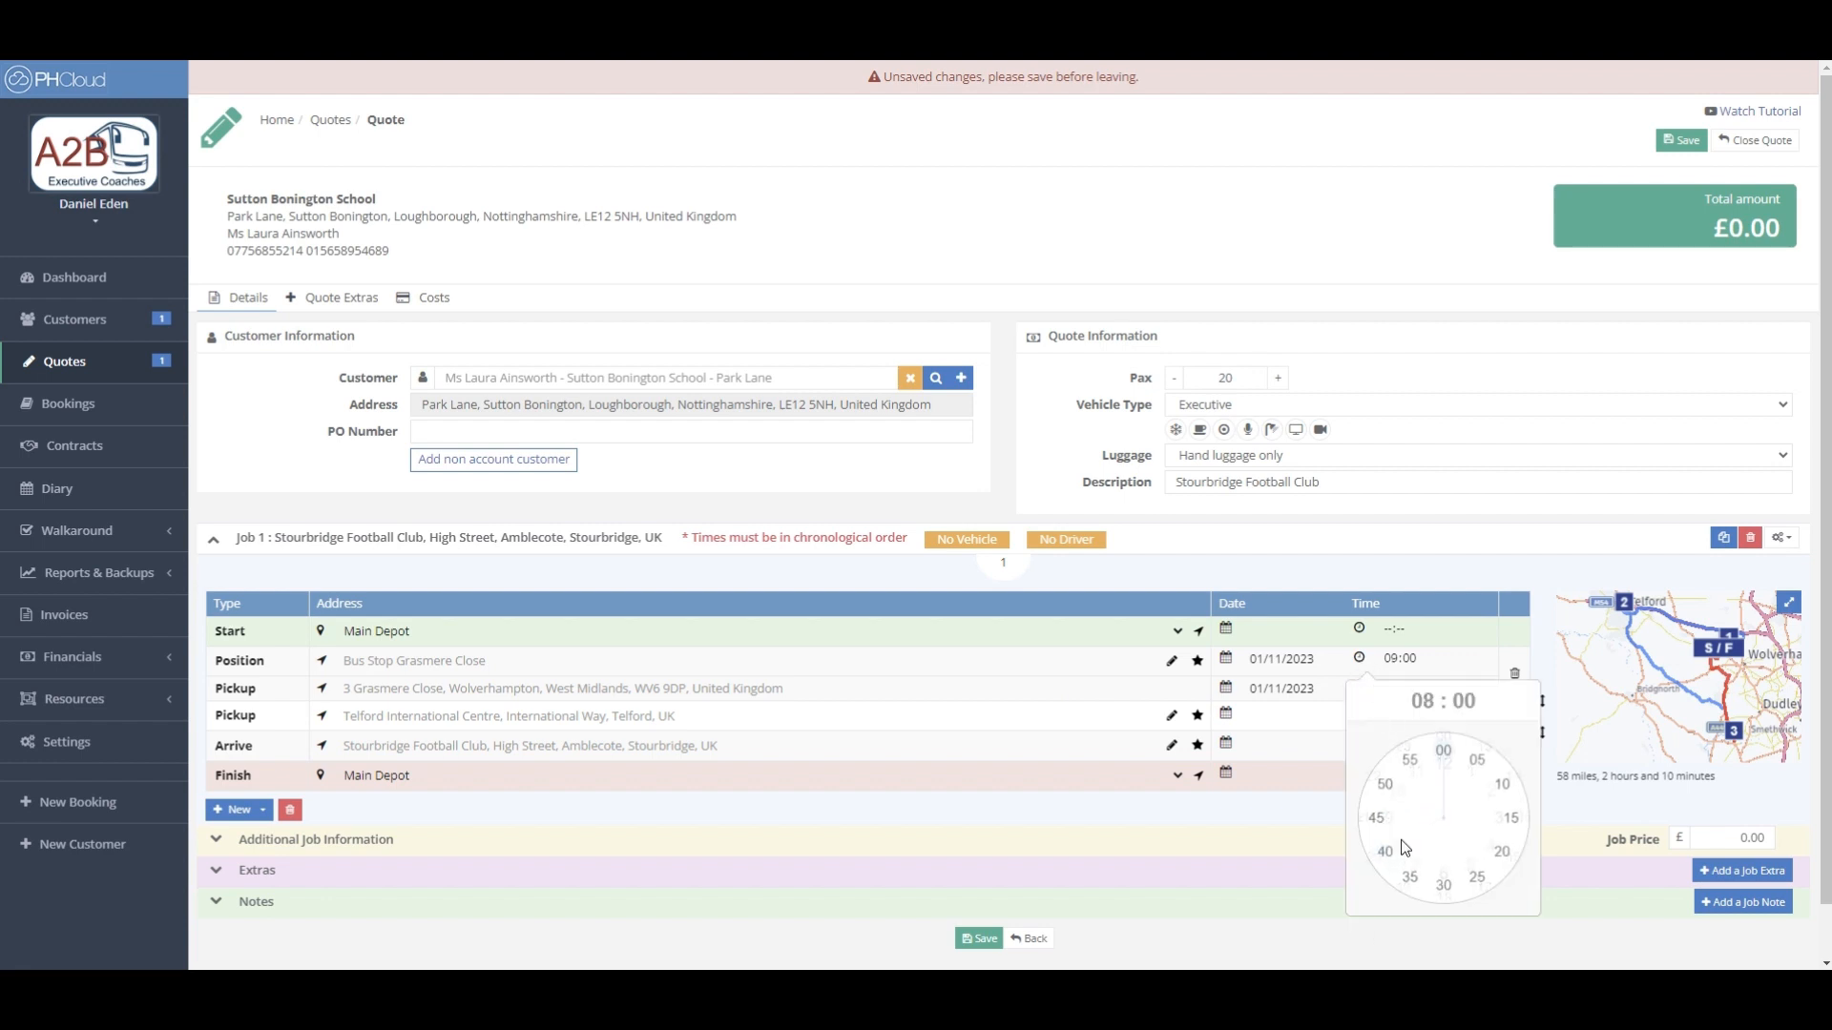
left_click(1377, 818)
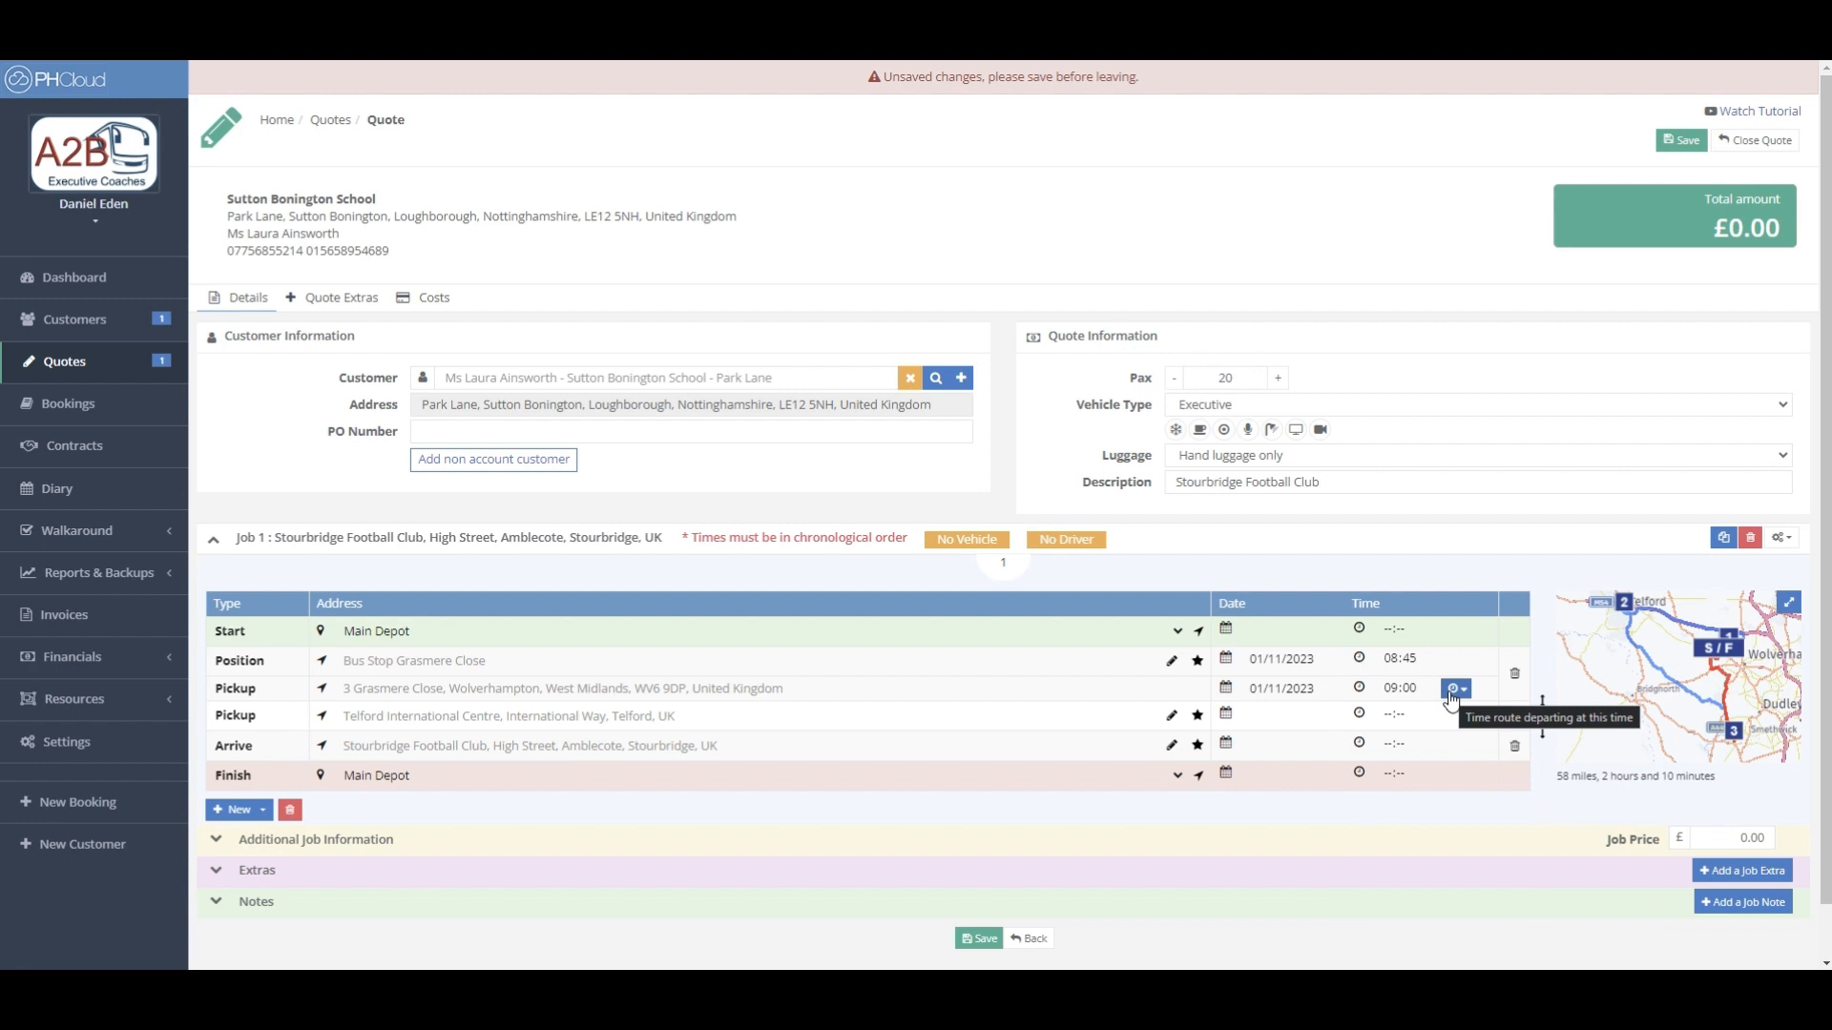
left_click(1450, 697)
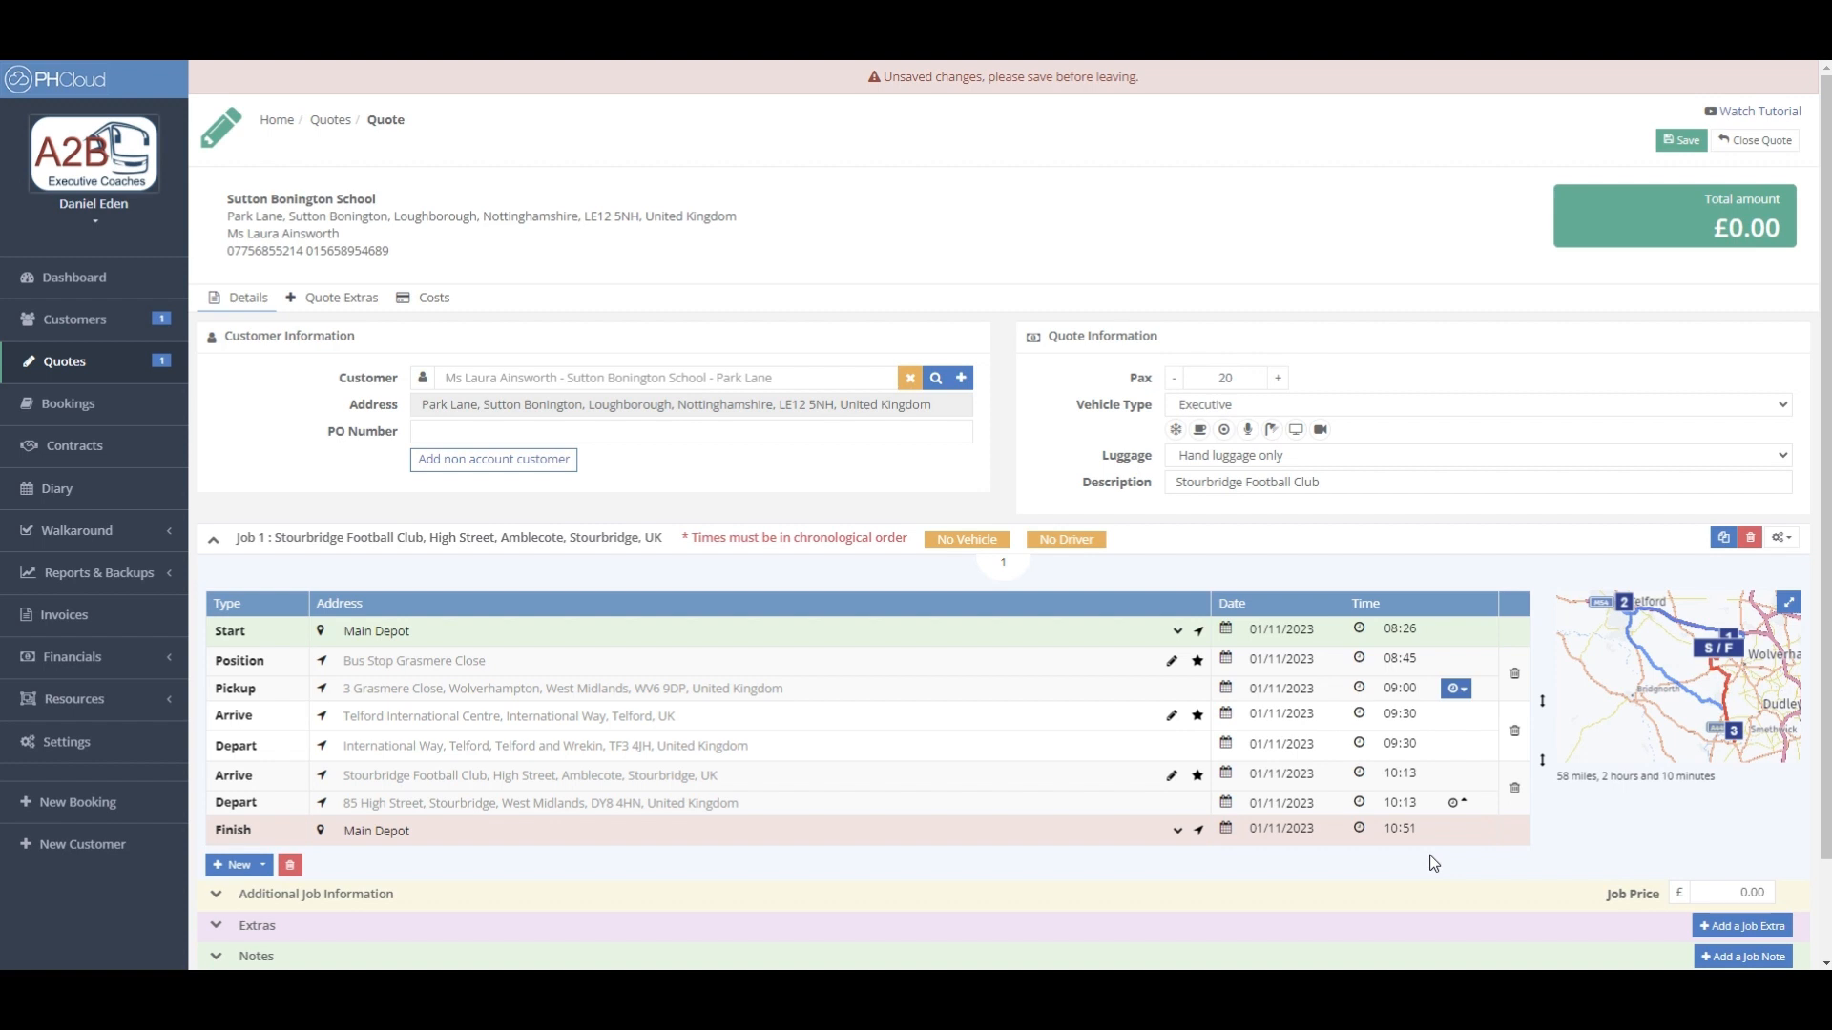
- Reorder Job 1's times: Telford 09:30, Stourbridge 10:13, finishing at Main Depot 10:51
left_click(1358, 715)
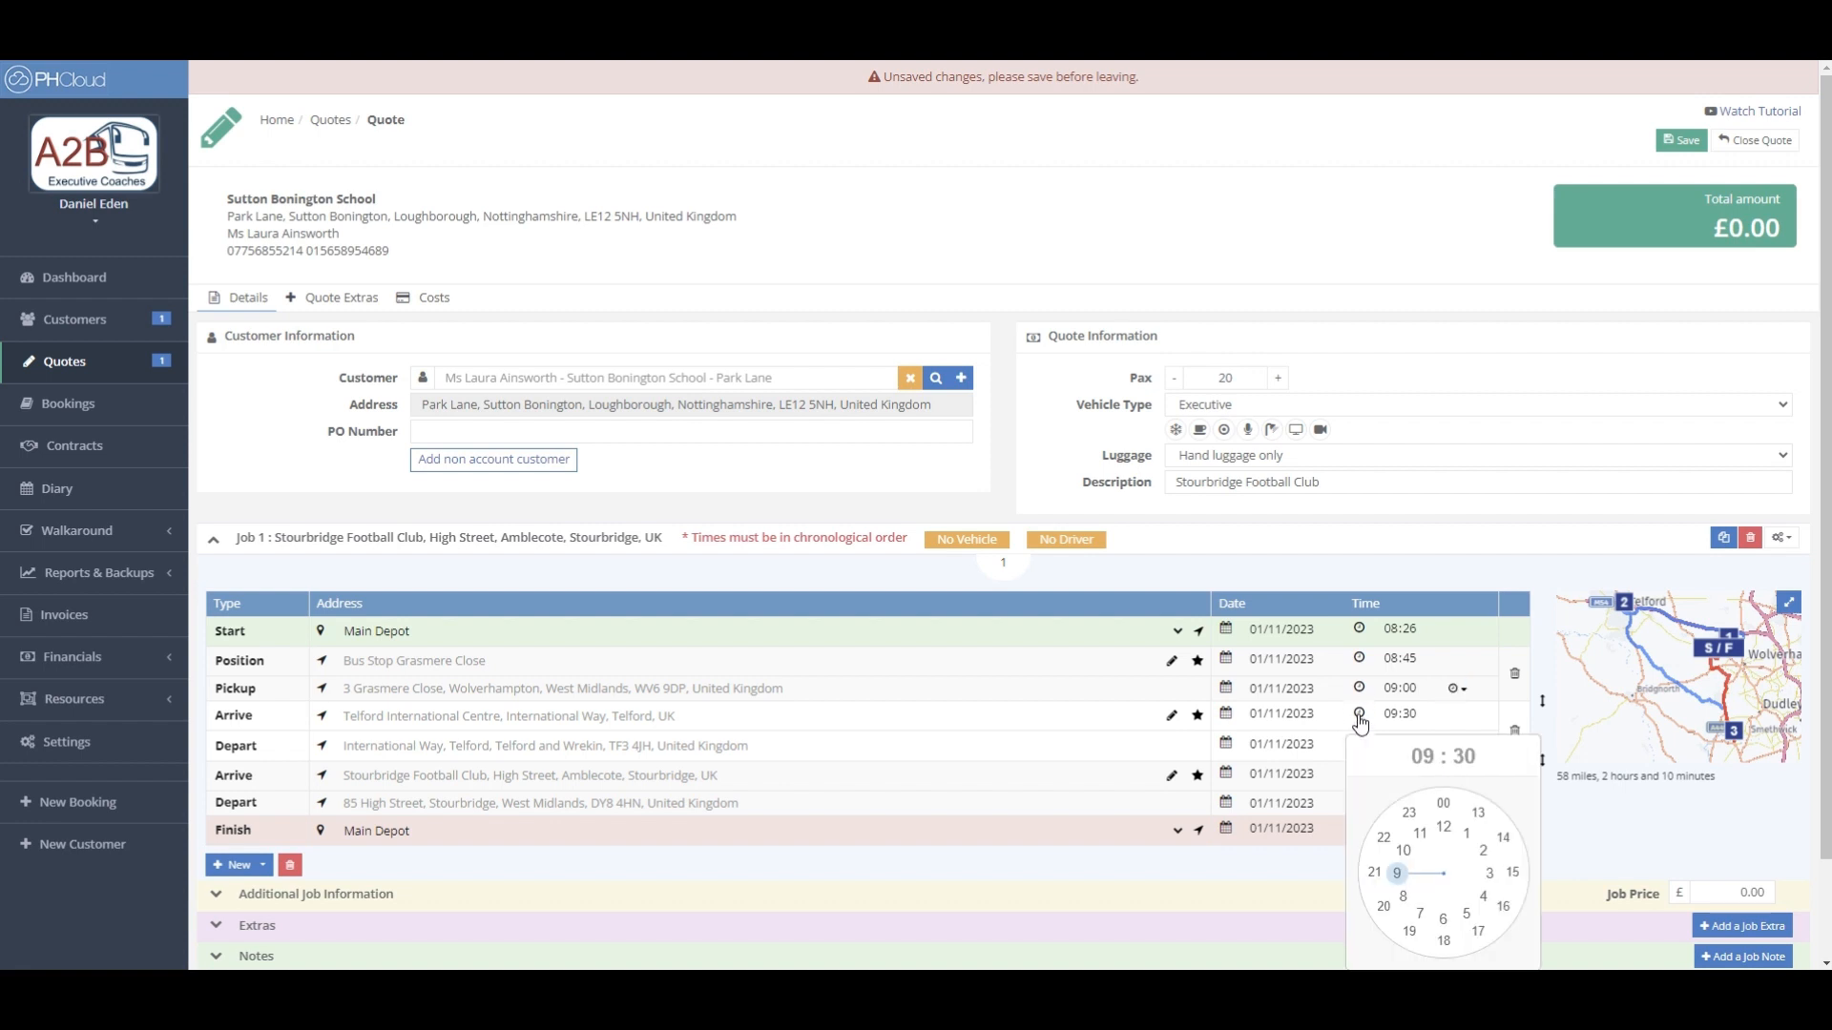
double_click(1393, 715)
key("Tab")
key("Tab")
key("Tab")
key("Tab")
key("Tab")
key("Tab")
key("Tab")
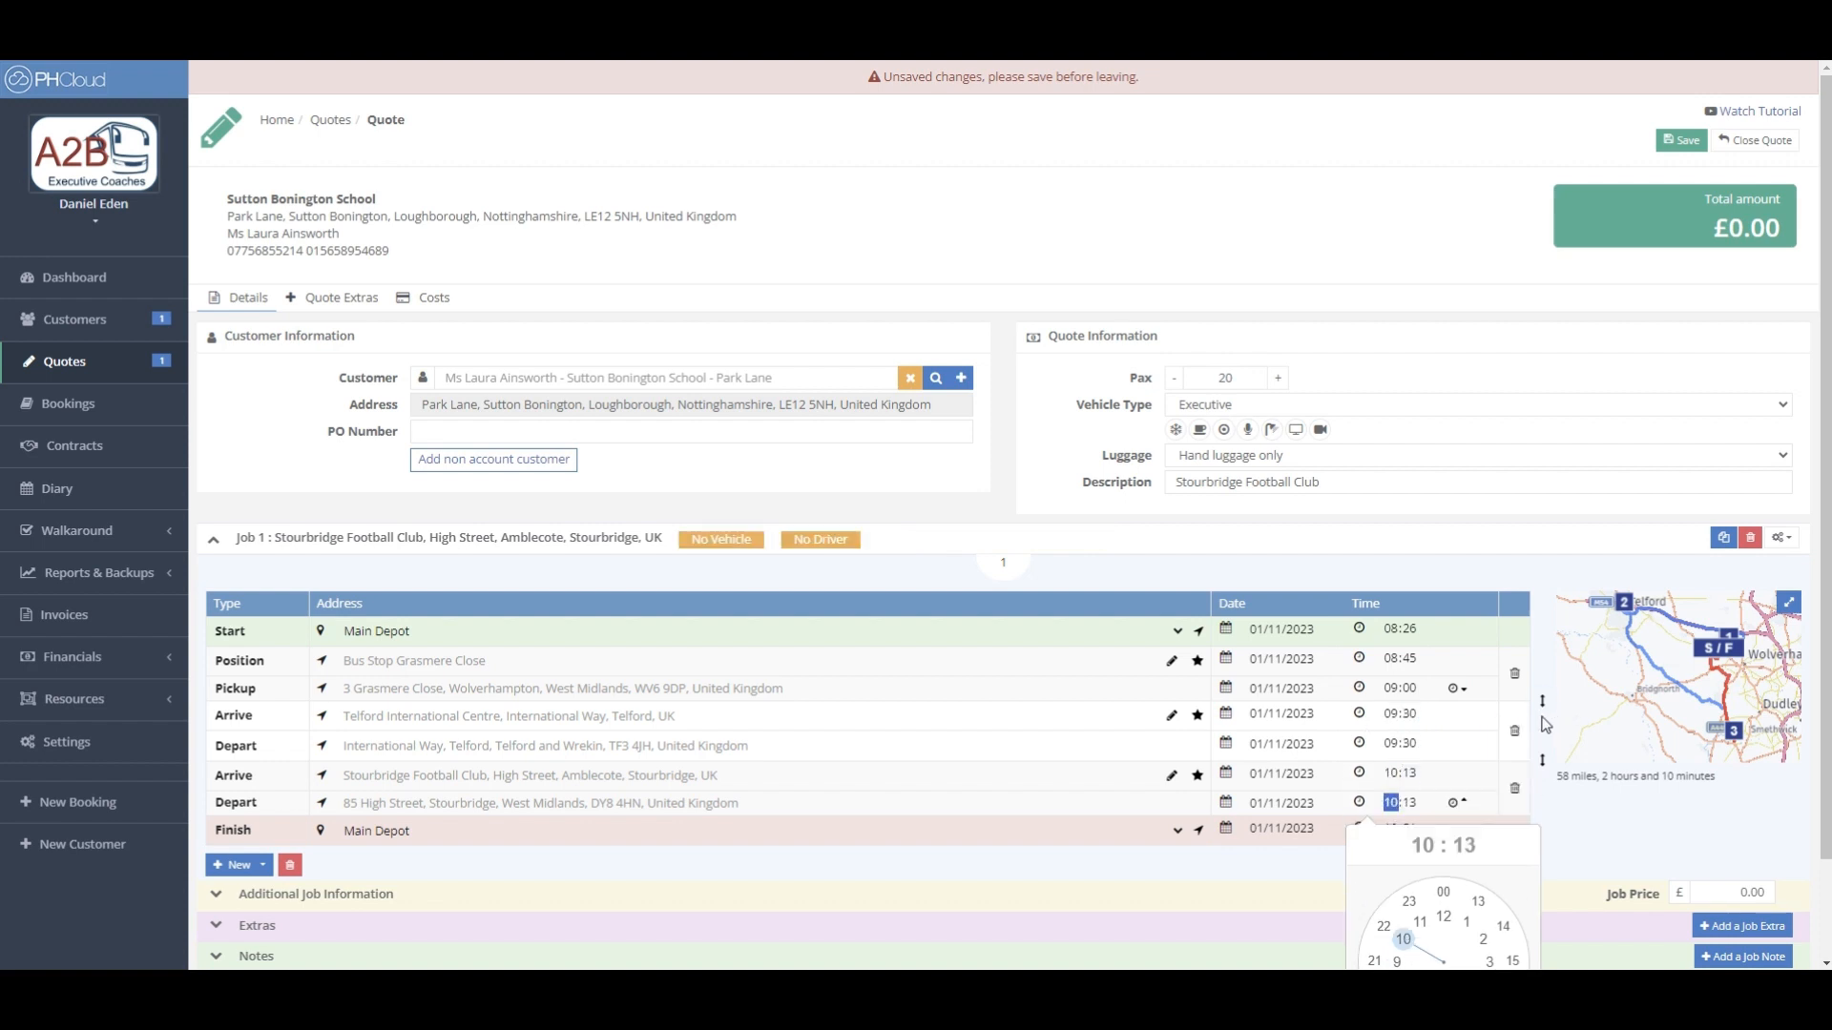
key("Tab")
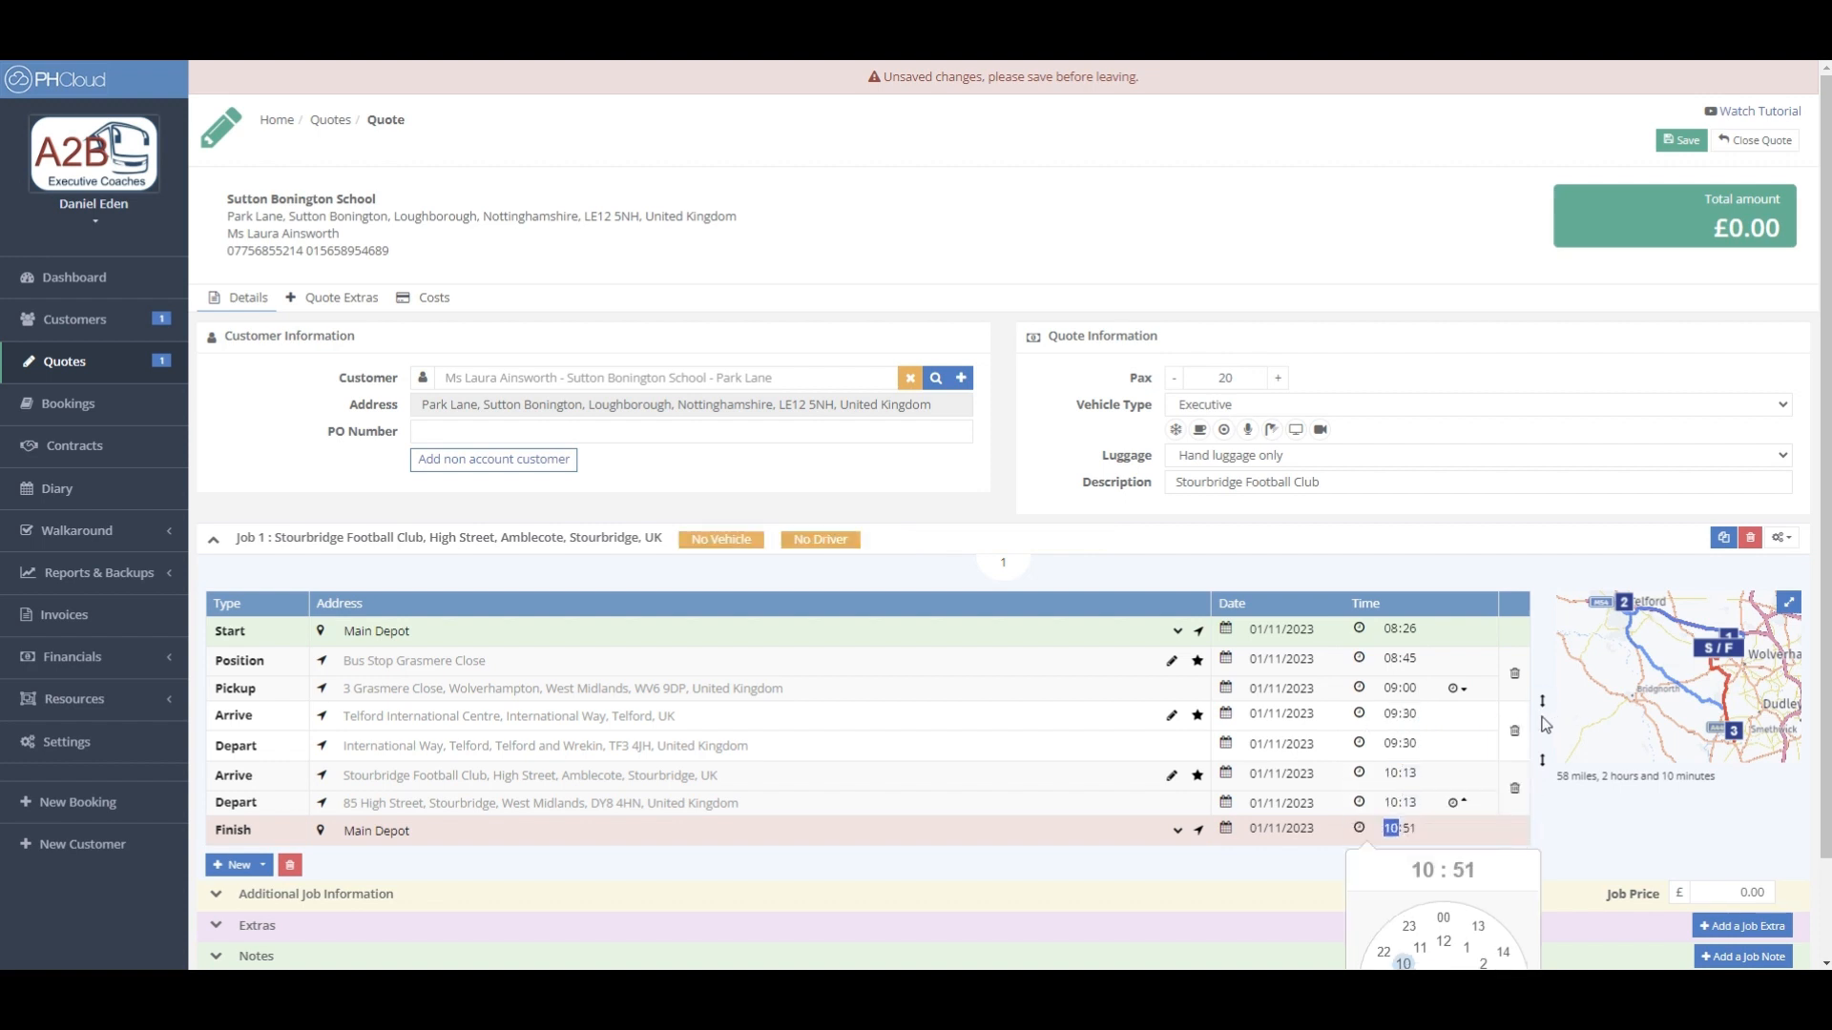
left_click(1557, 817)
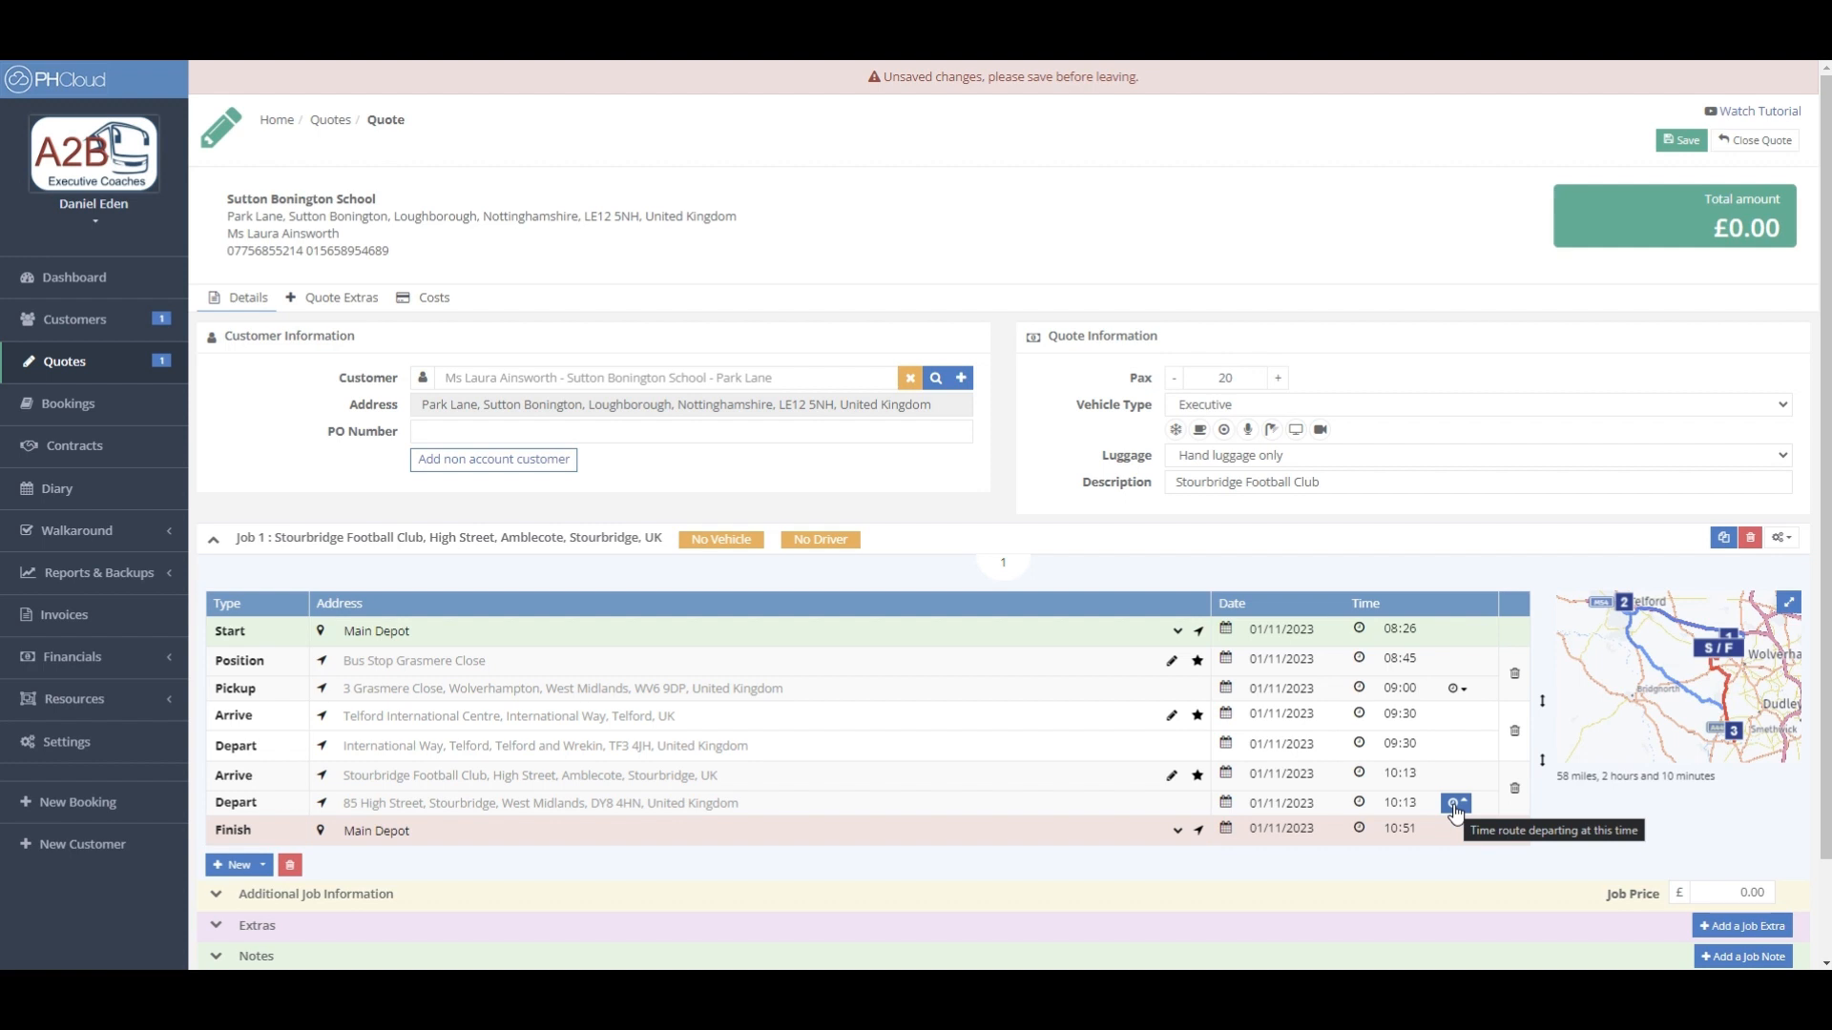
- Add a return leg to the quote from the New stop list
left_click(258, 870)
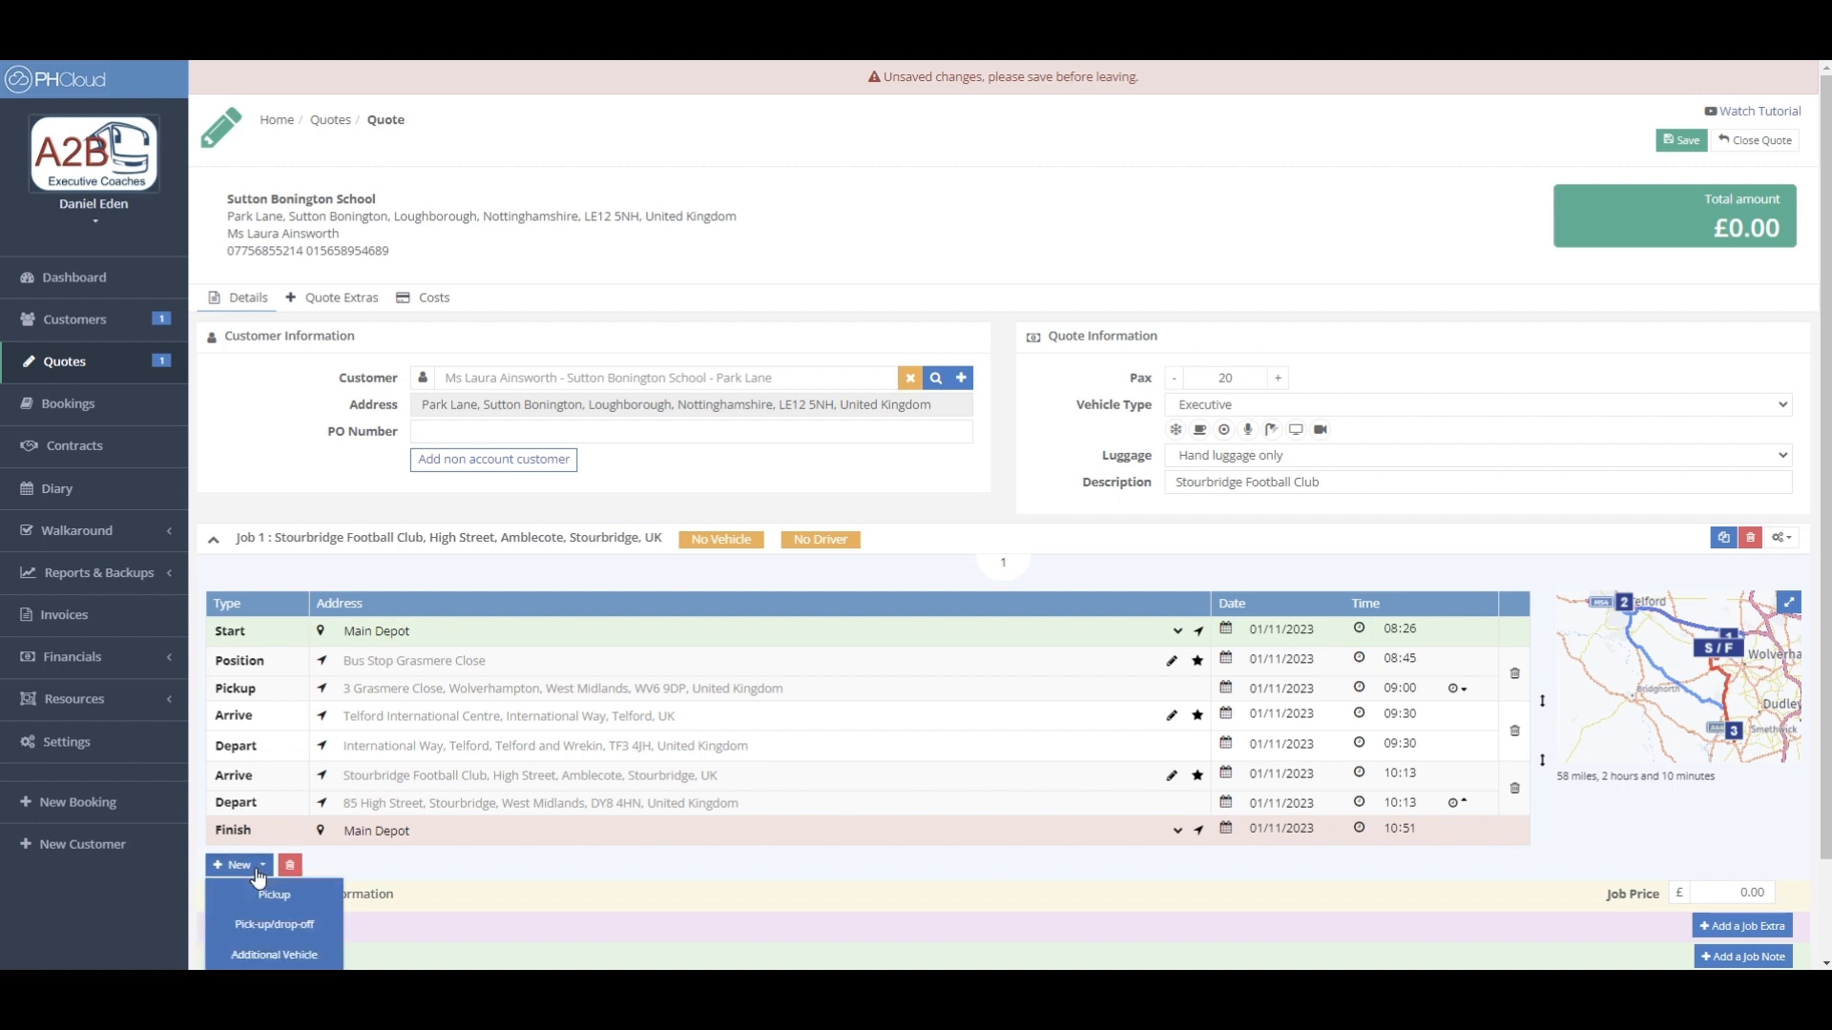
scroll(286, 945, "down", 2)
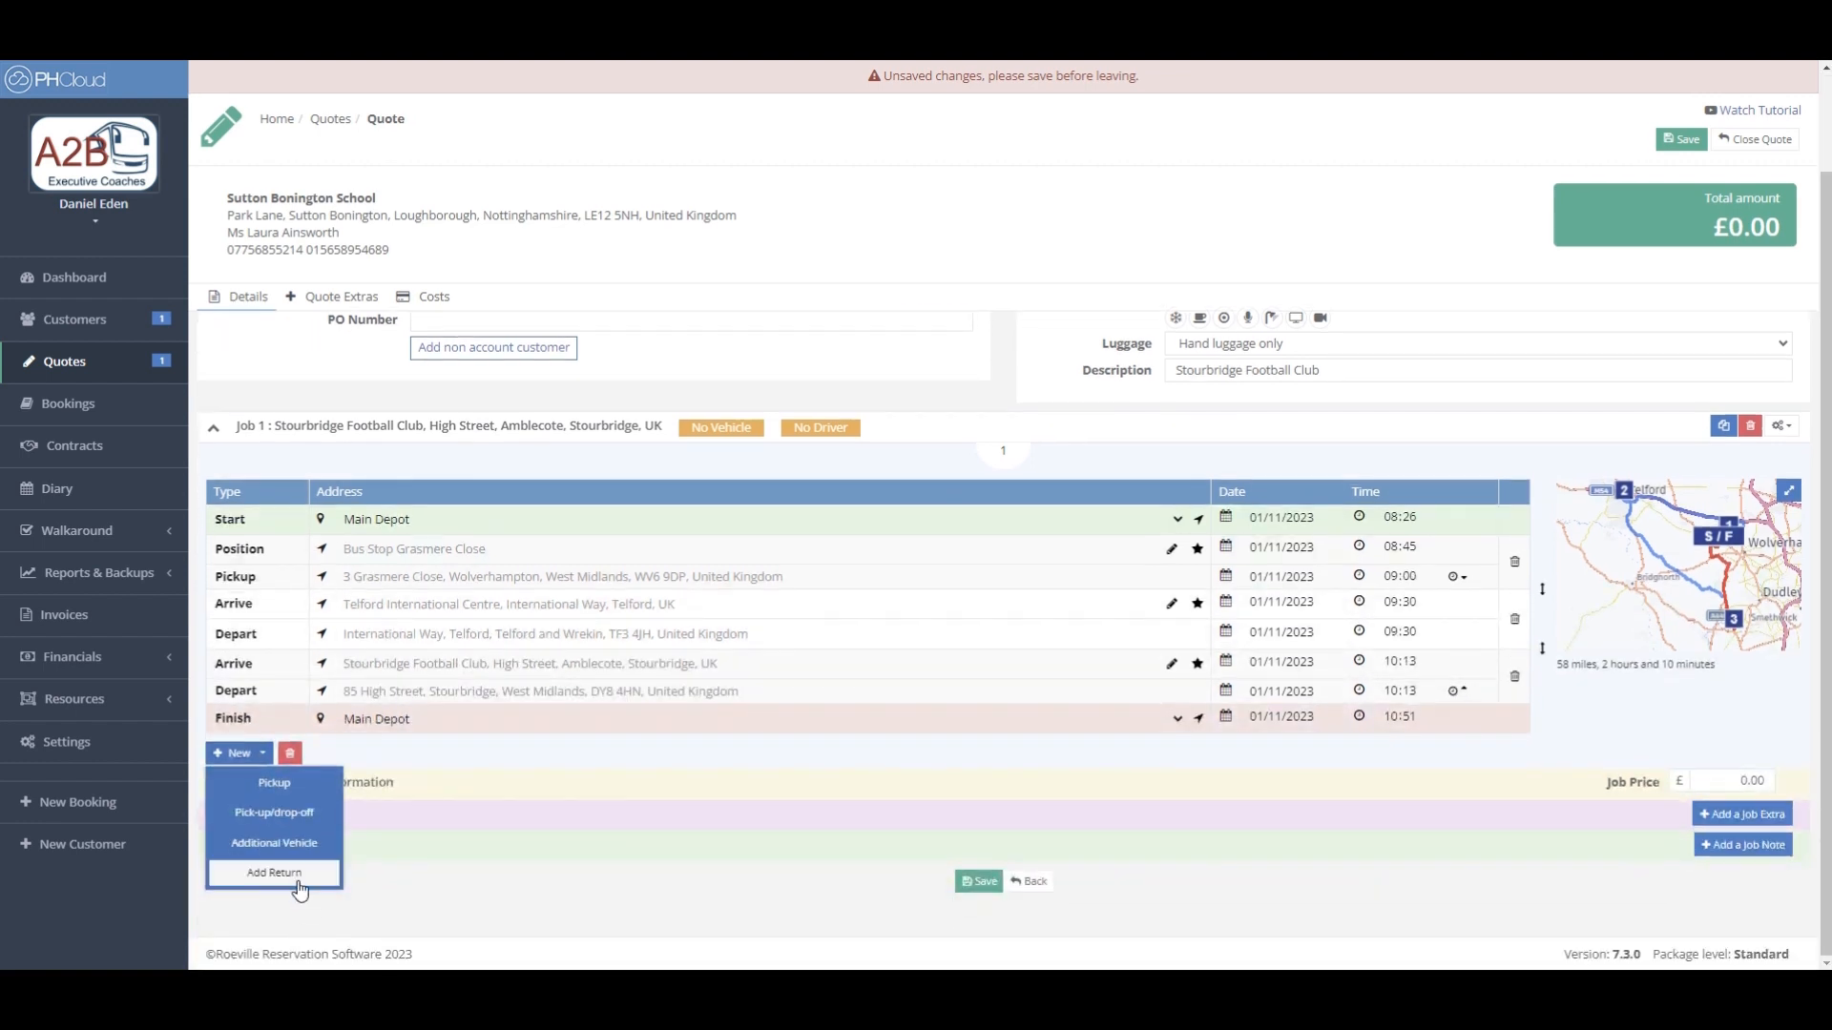
left_click(274, 873)
scroll(584, 781, "down", 2)
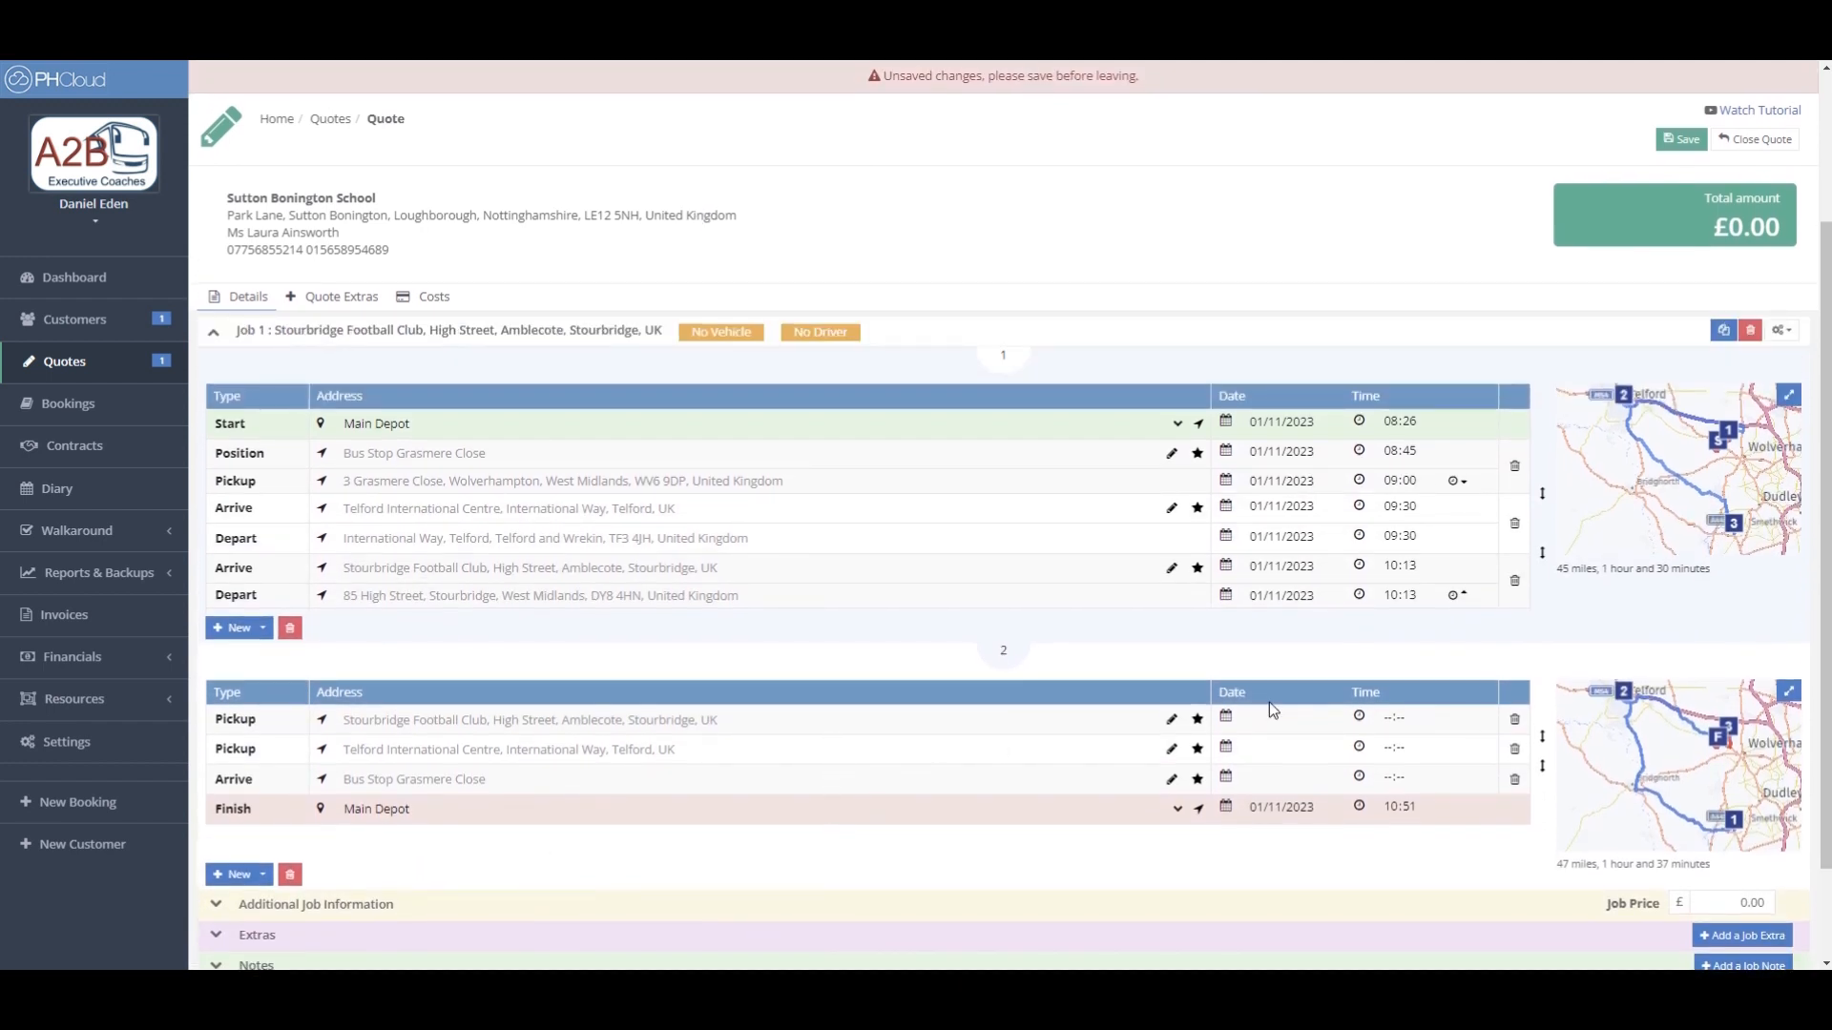
- Set the return pickup to 01/11/2023 at 18:00, reaching Main Depot at 19:37
left_click(1229, 722)
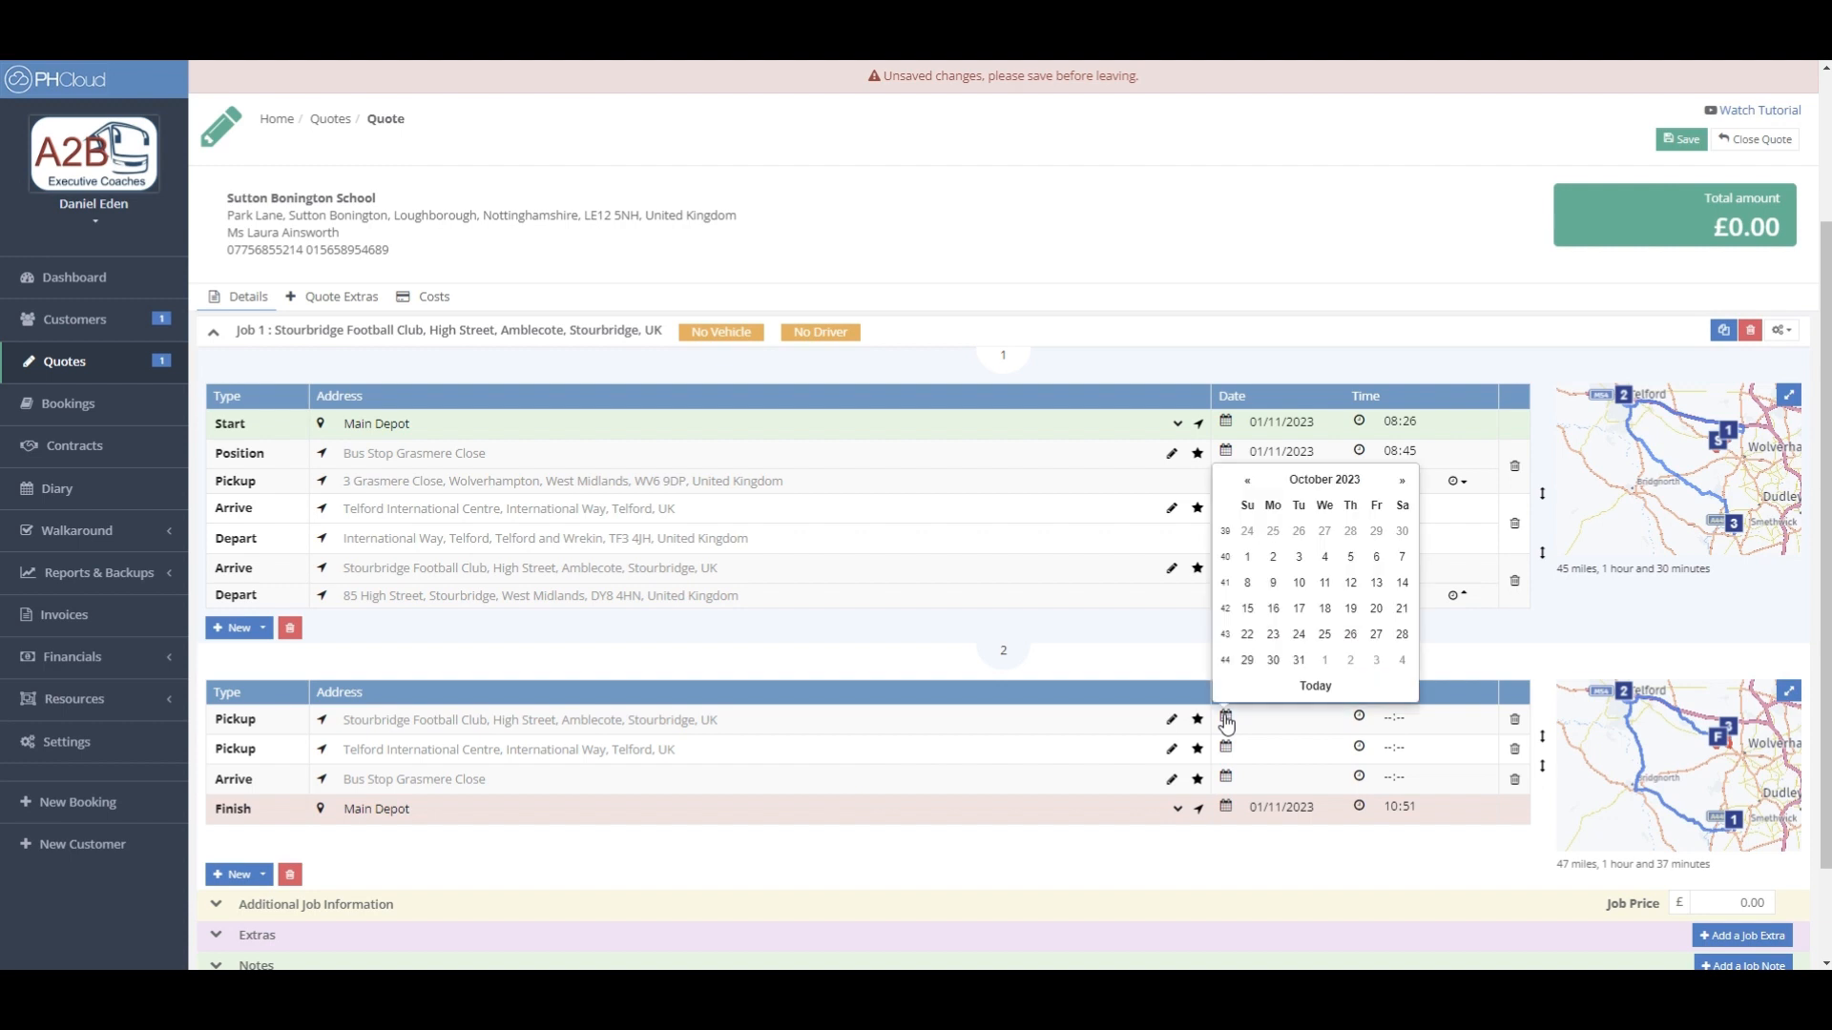
left_click(1324, 661)
left_click(1359, 747)
scroll(1448, 945, "down", 1)
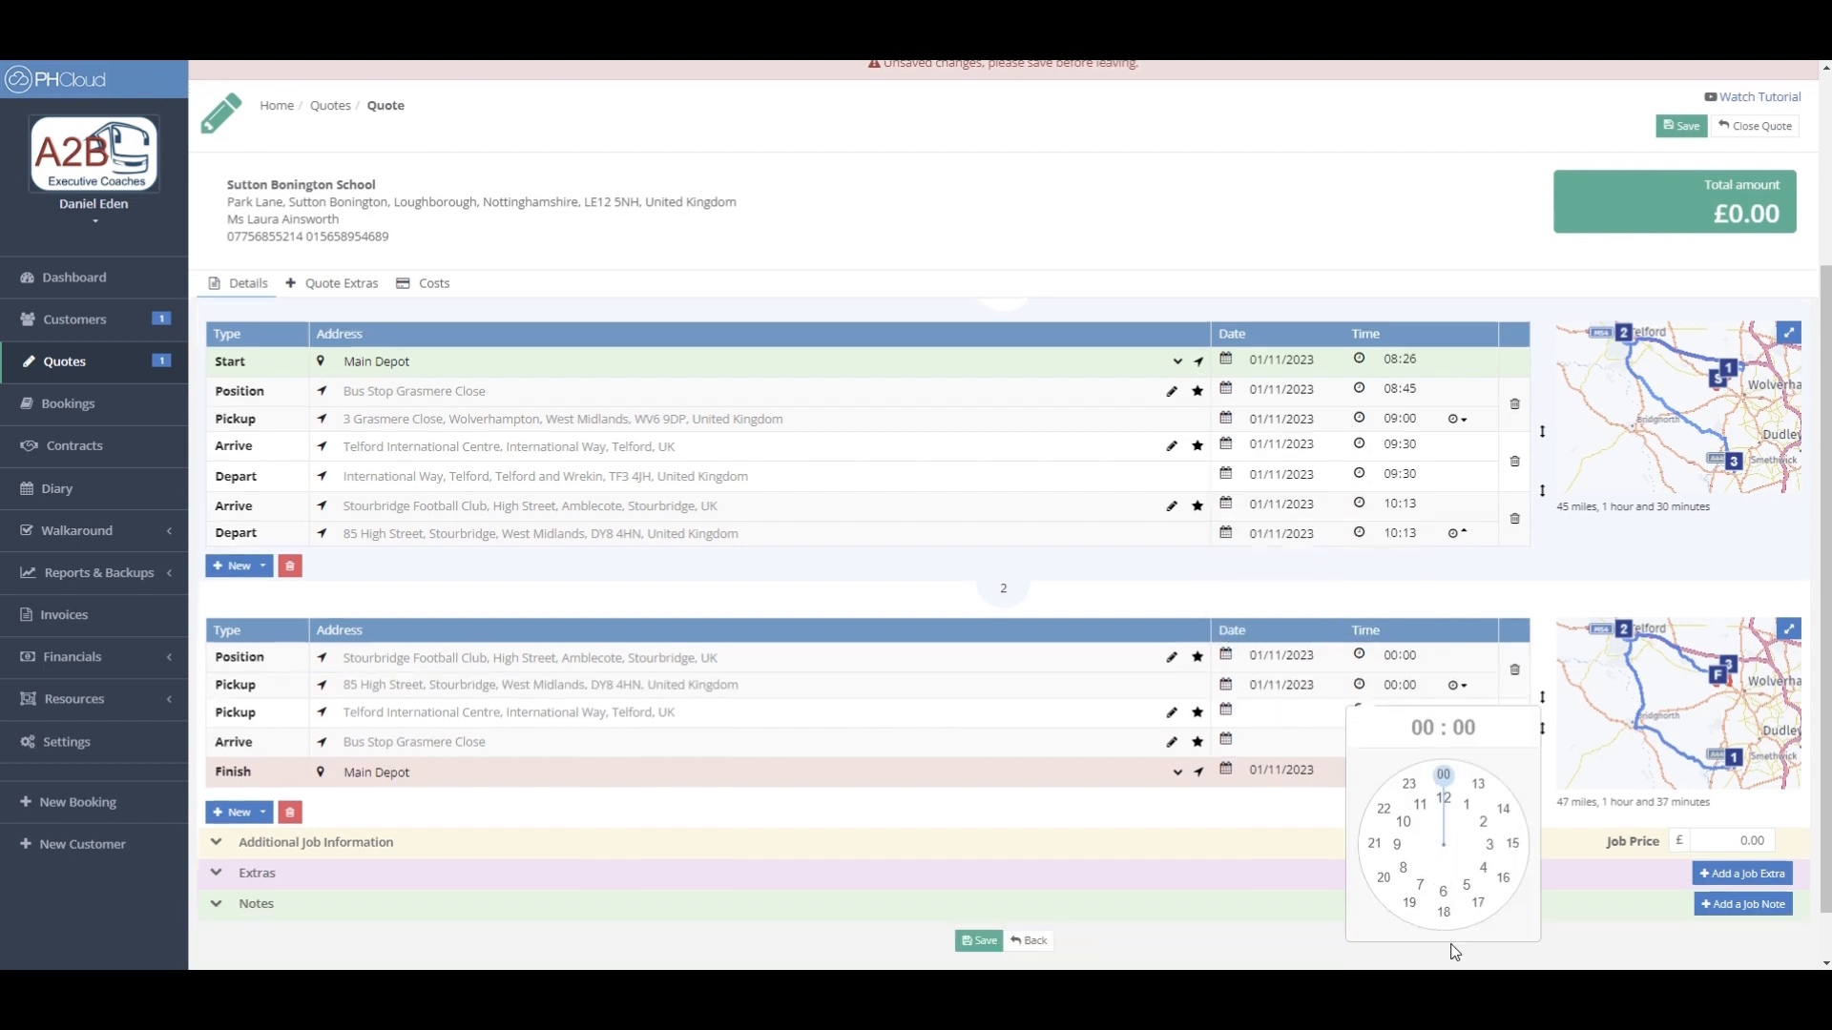
left_click(1442, 875)
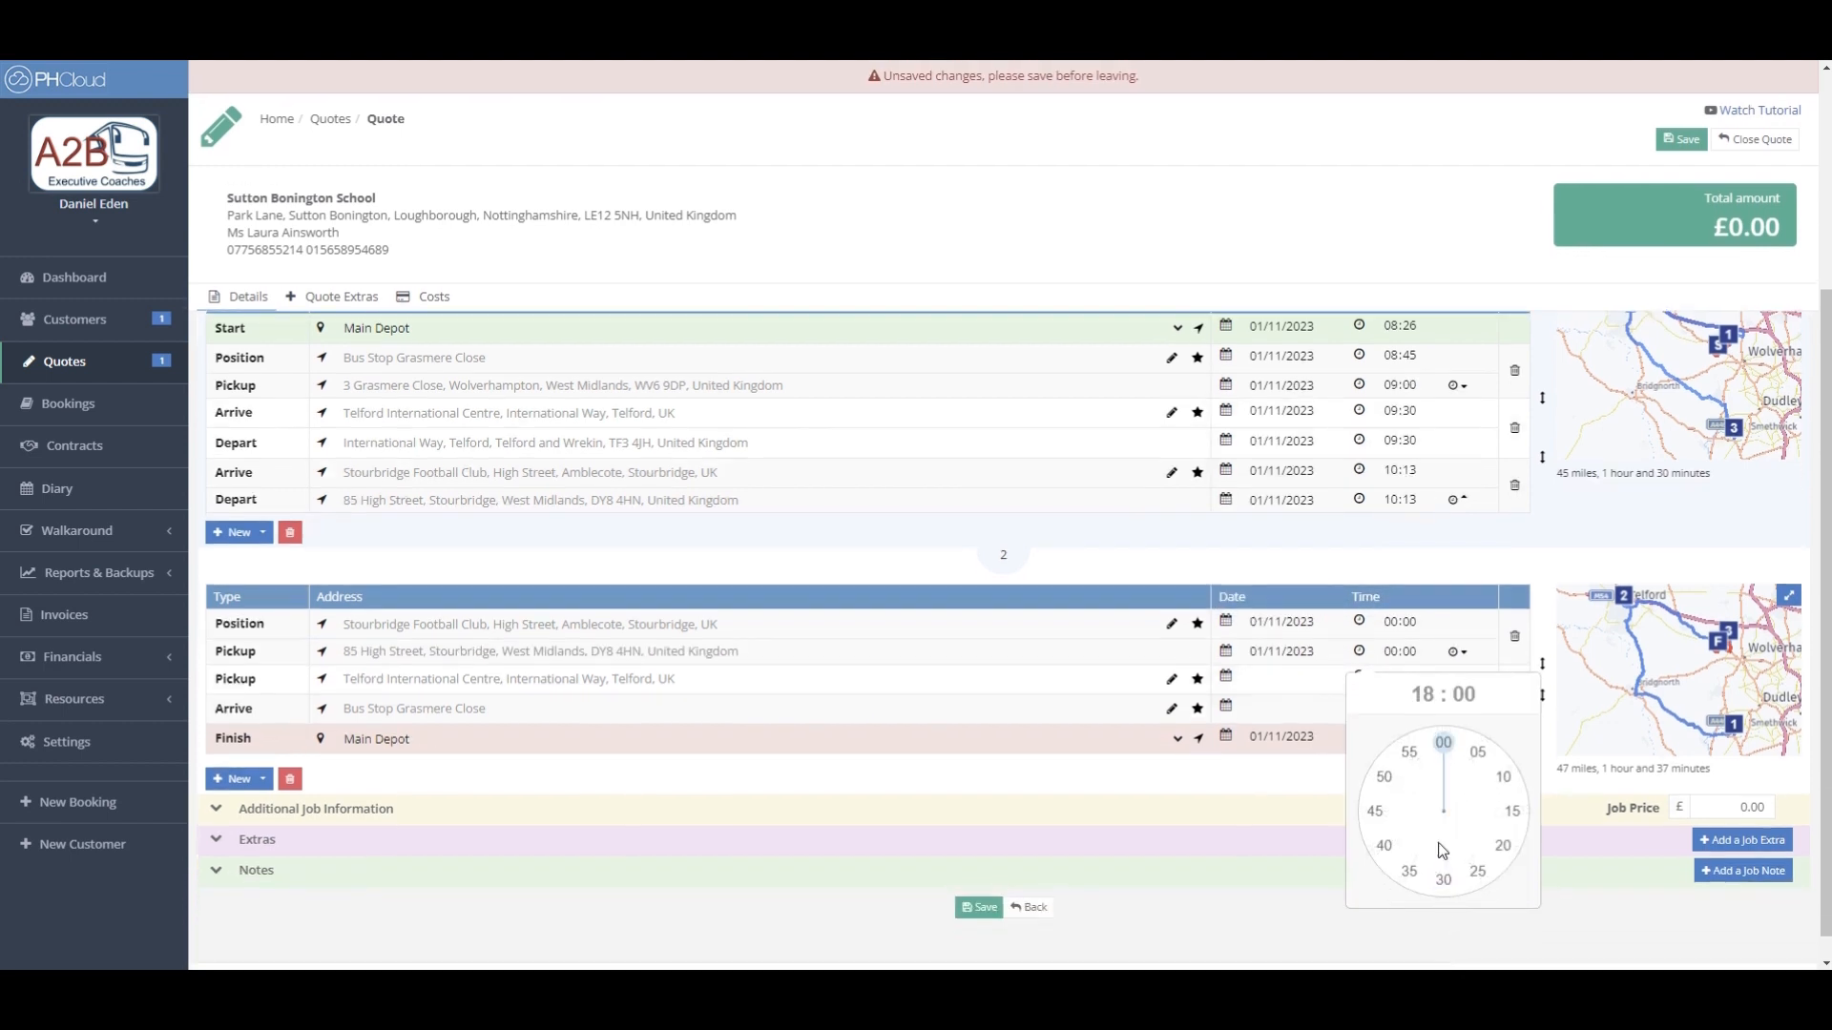
left_click(1442, 743)
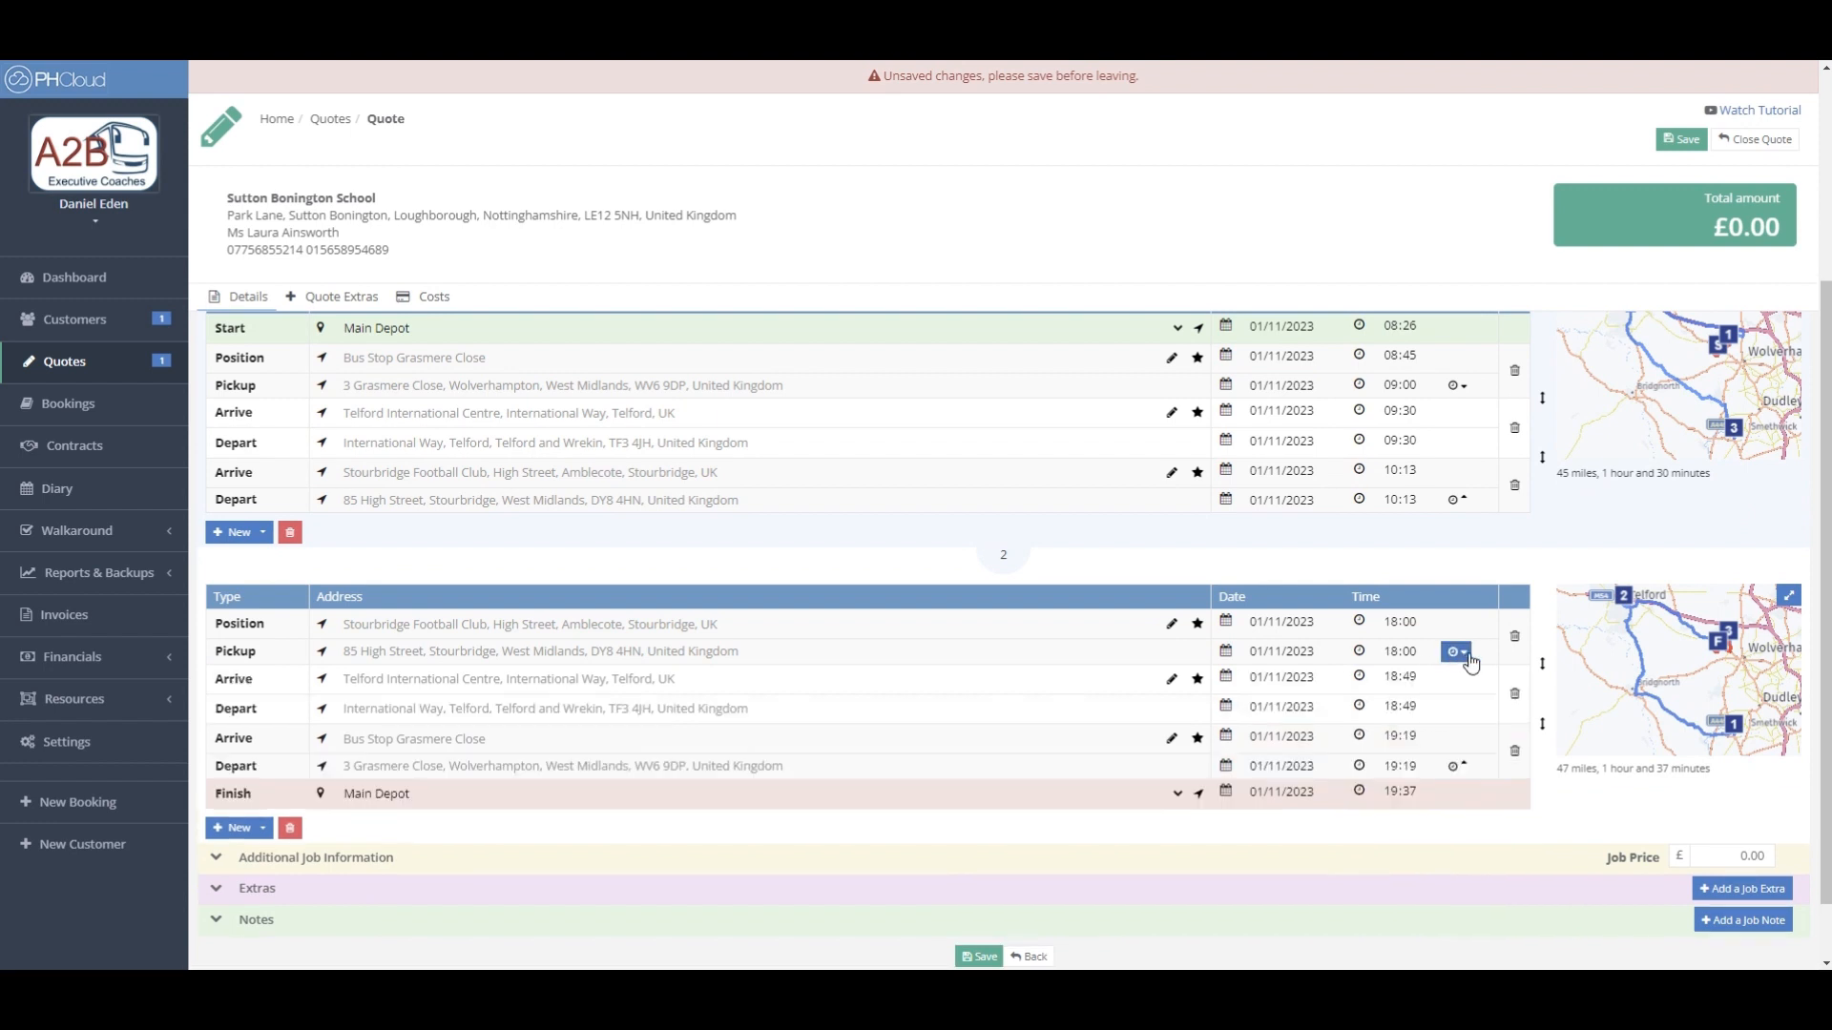
left_click_drag(1039, 557, 988, 556)
left_click(992, 561)
scroll(992, 561, "up", 1)
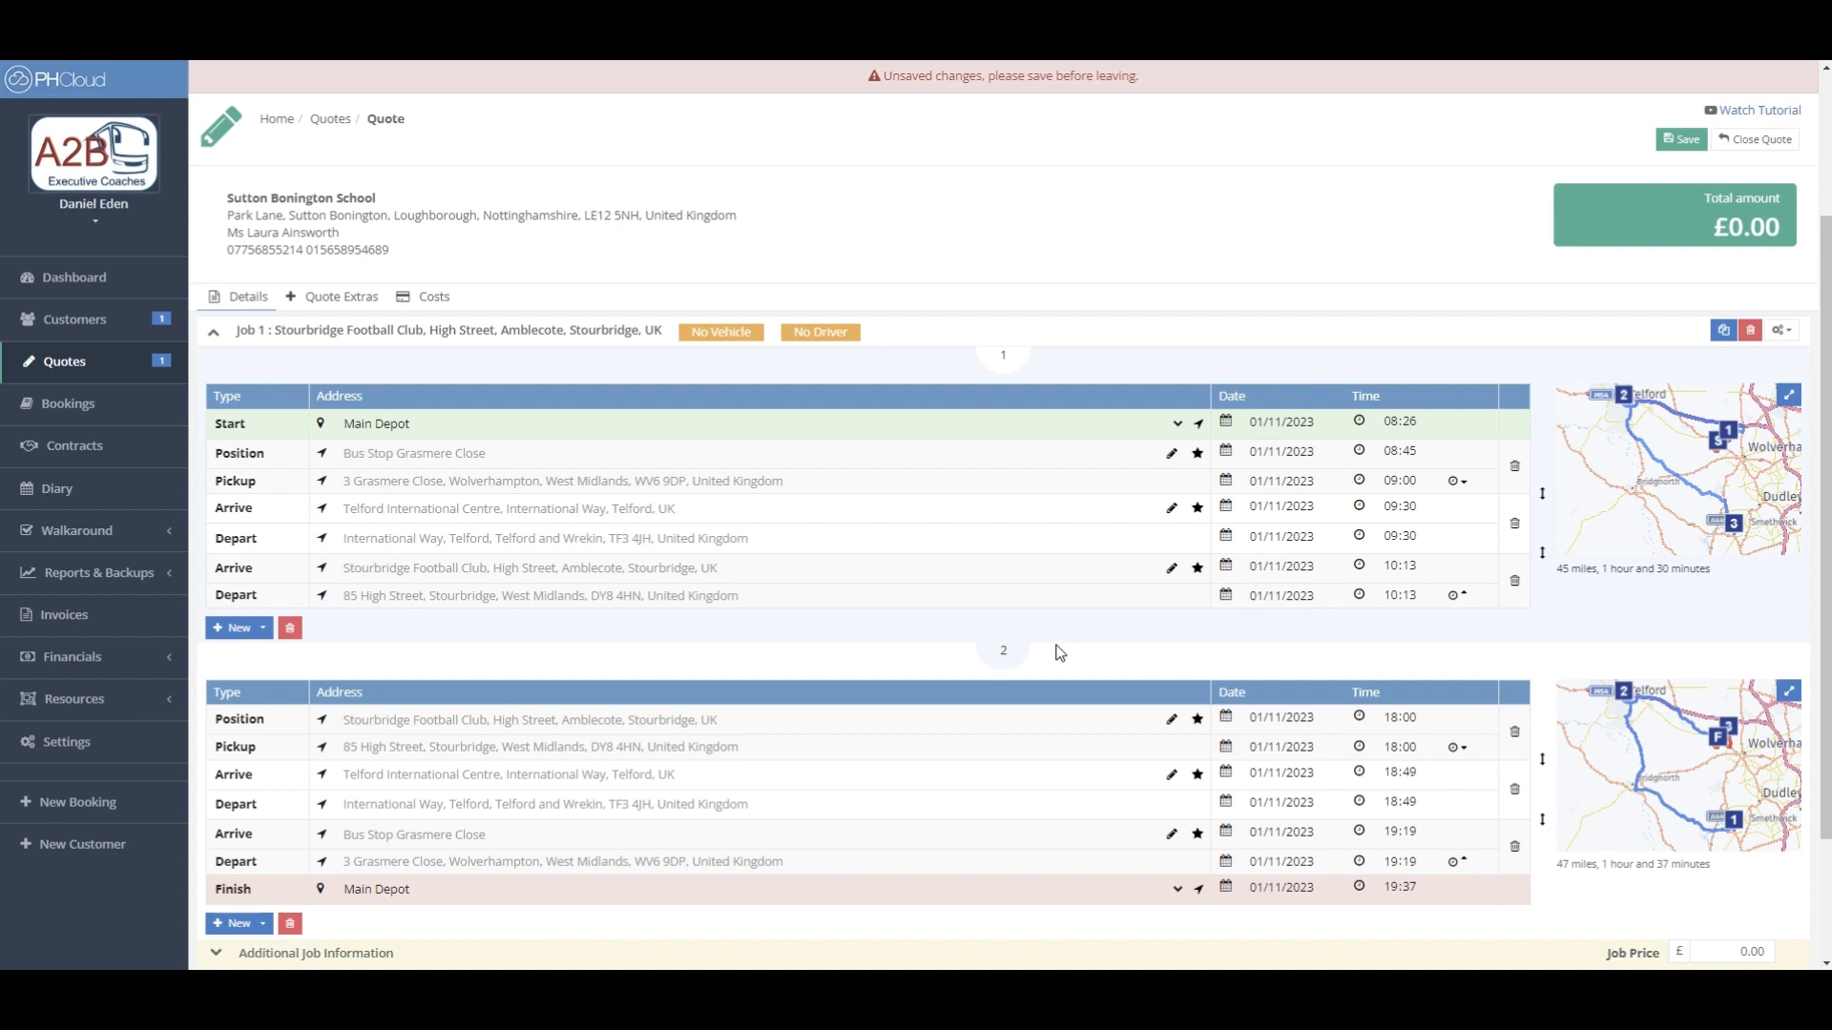
- End Job 1 with Return to Base, delete Job 2, and recalculate Job 1 from pickup
left_click(233, 633)
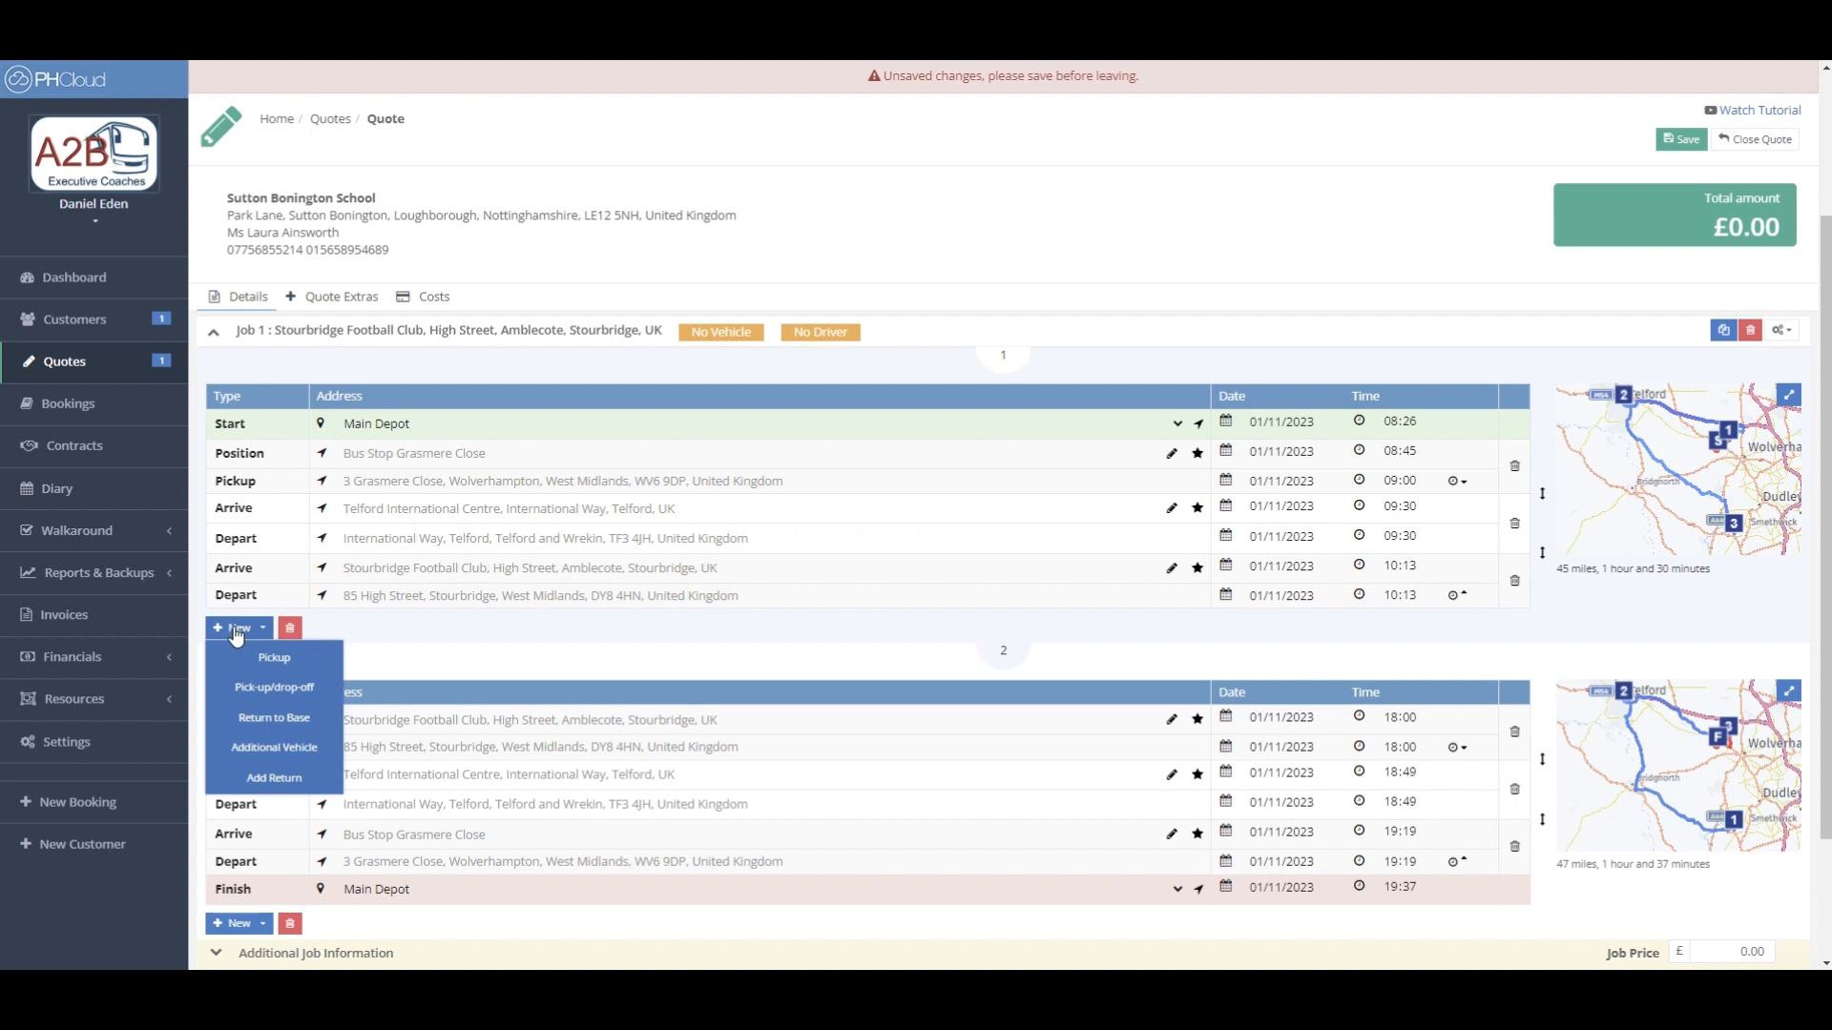
left_click(315, 725)
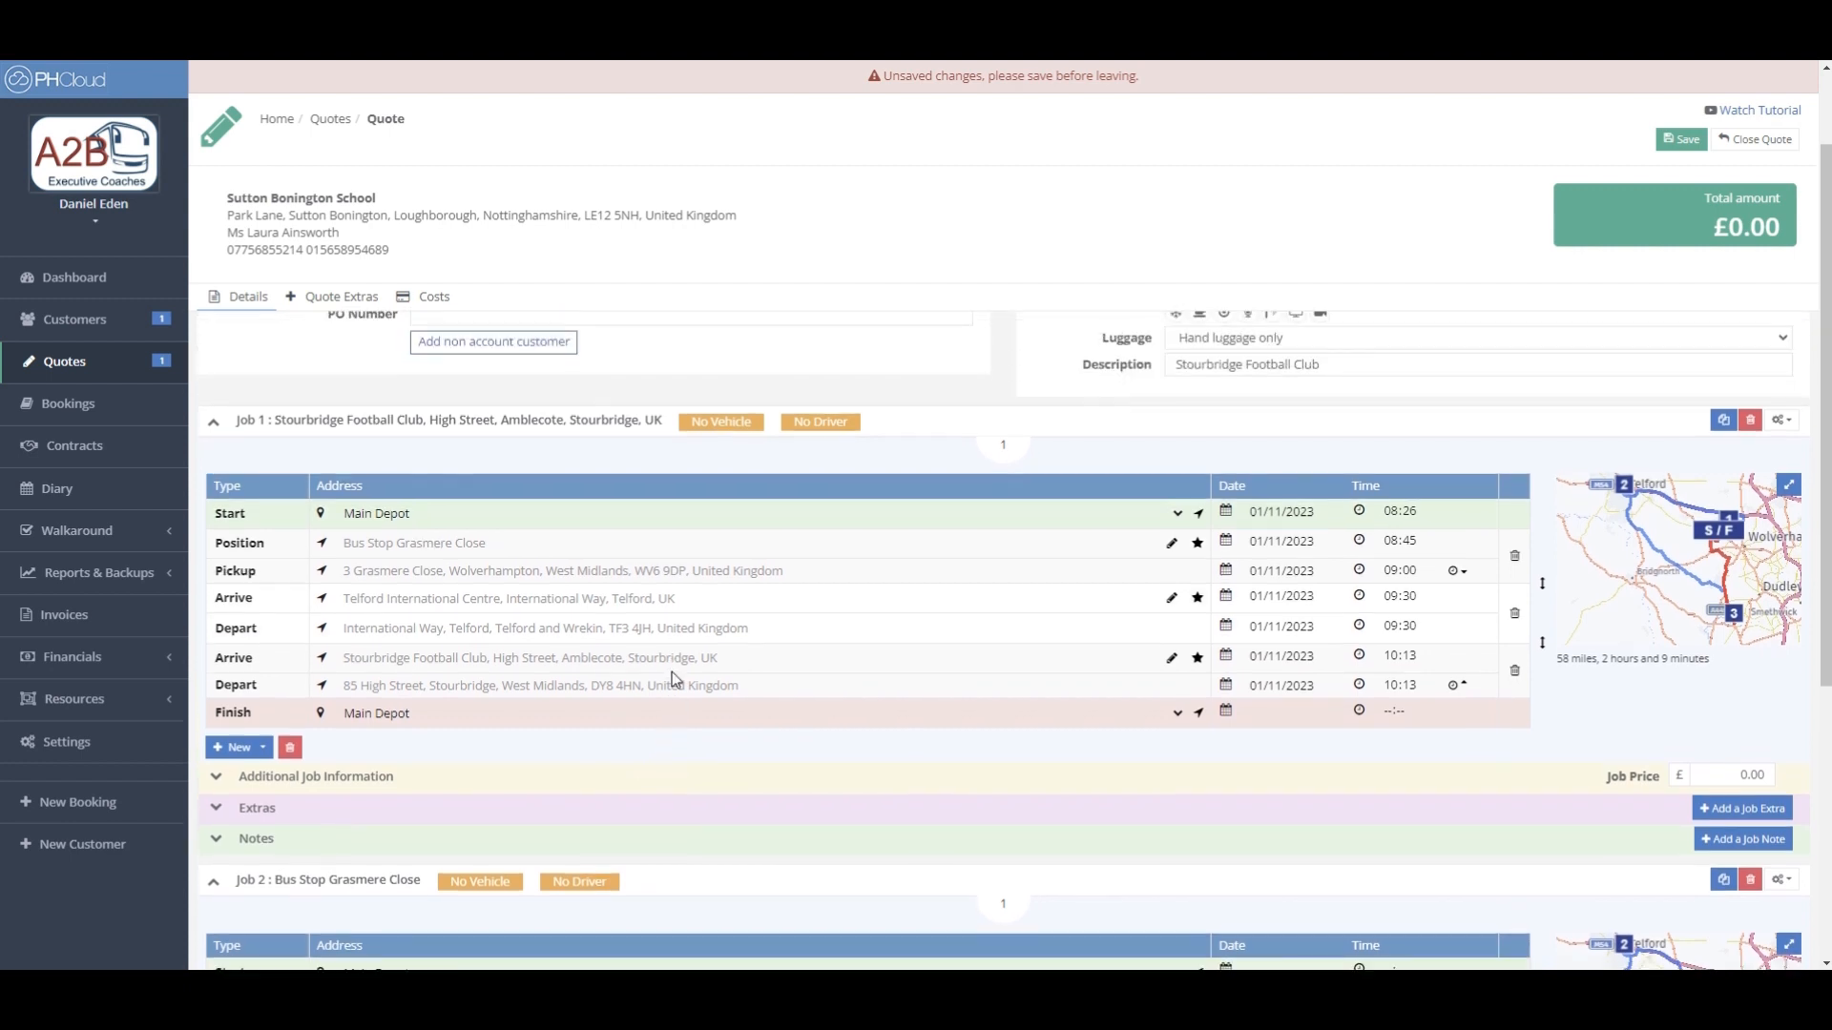
scroll(671, 672, "down", 3)
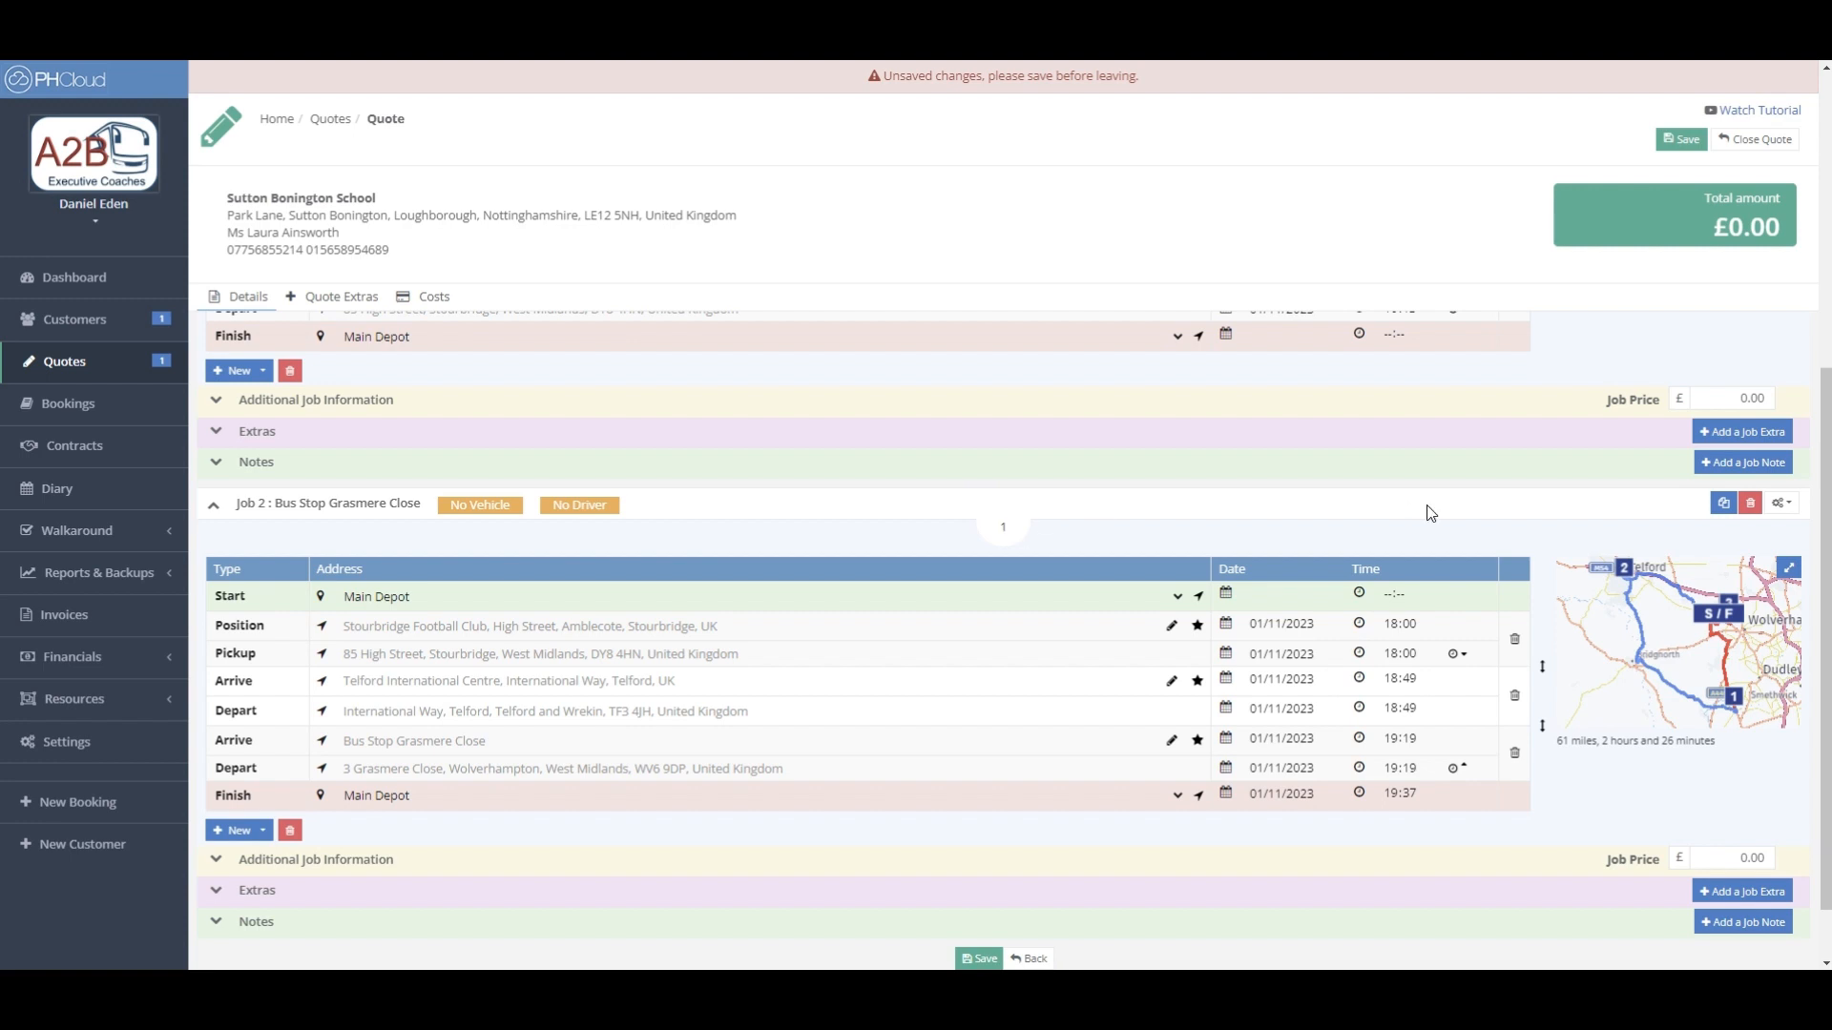
left_click(1752, 504)
left_click(1461, 578)
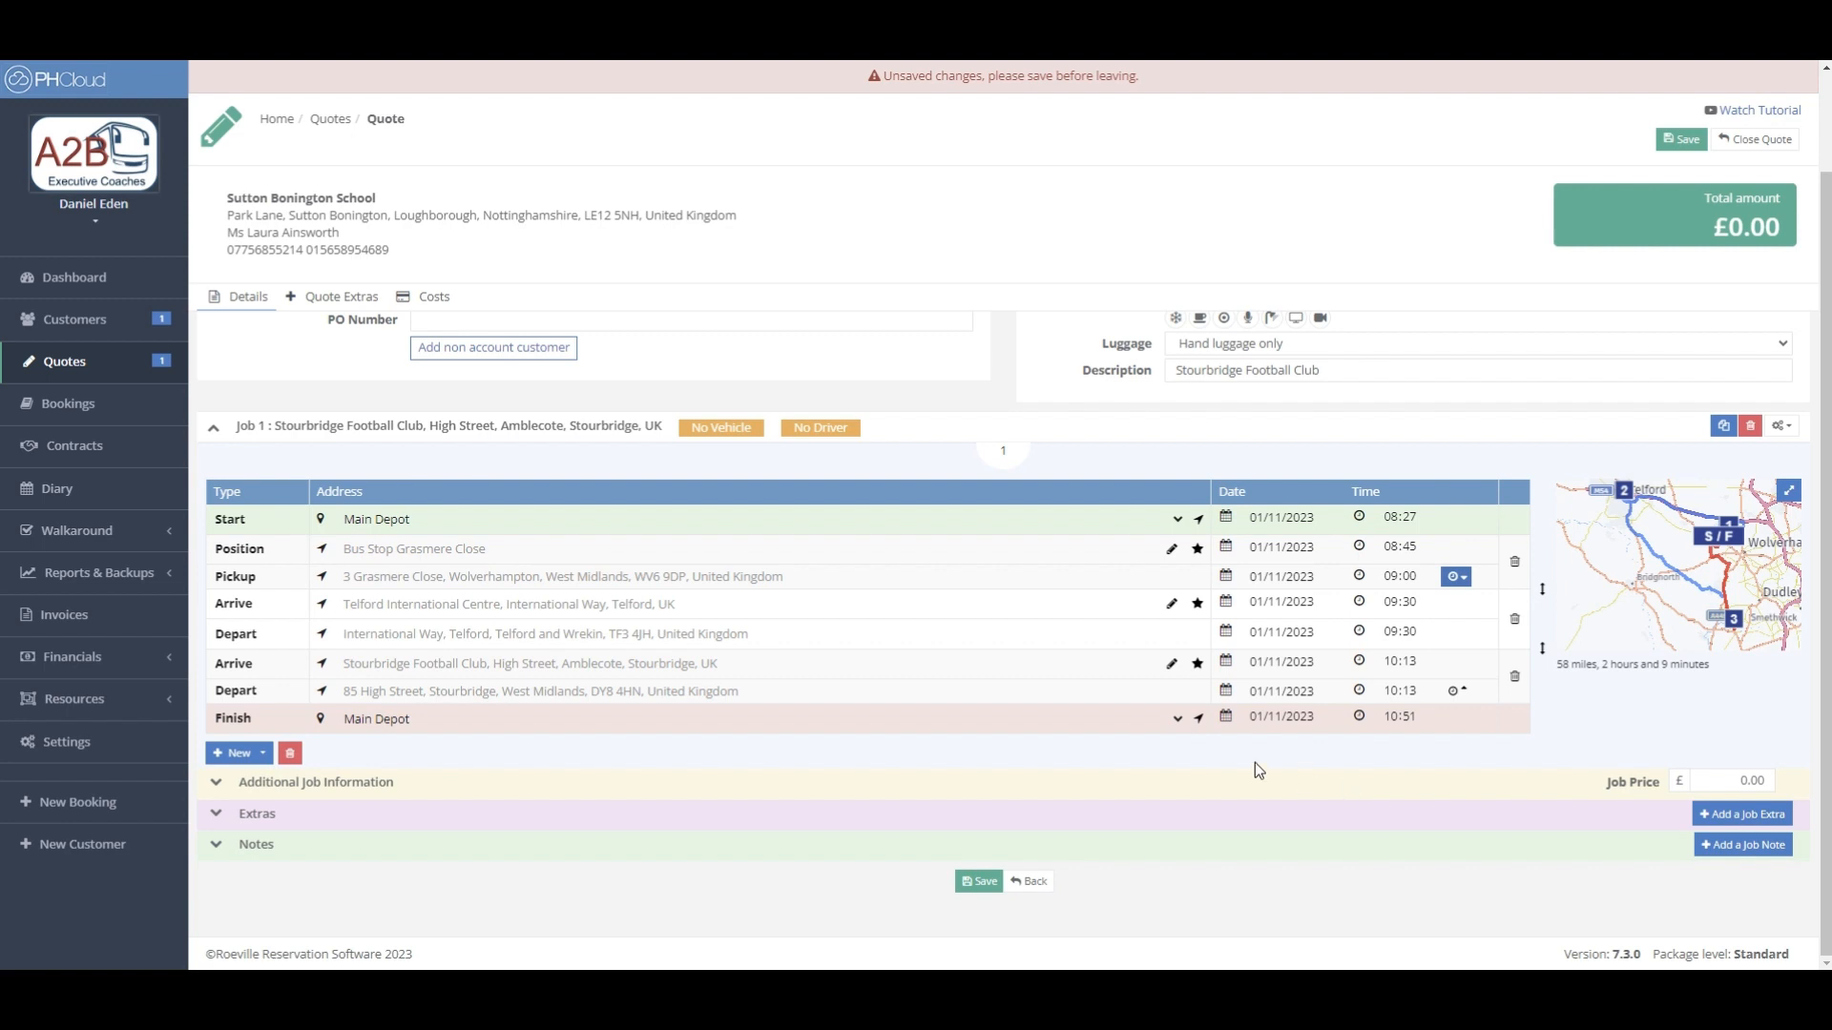
left_click(250, 760)
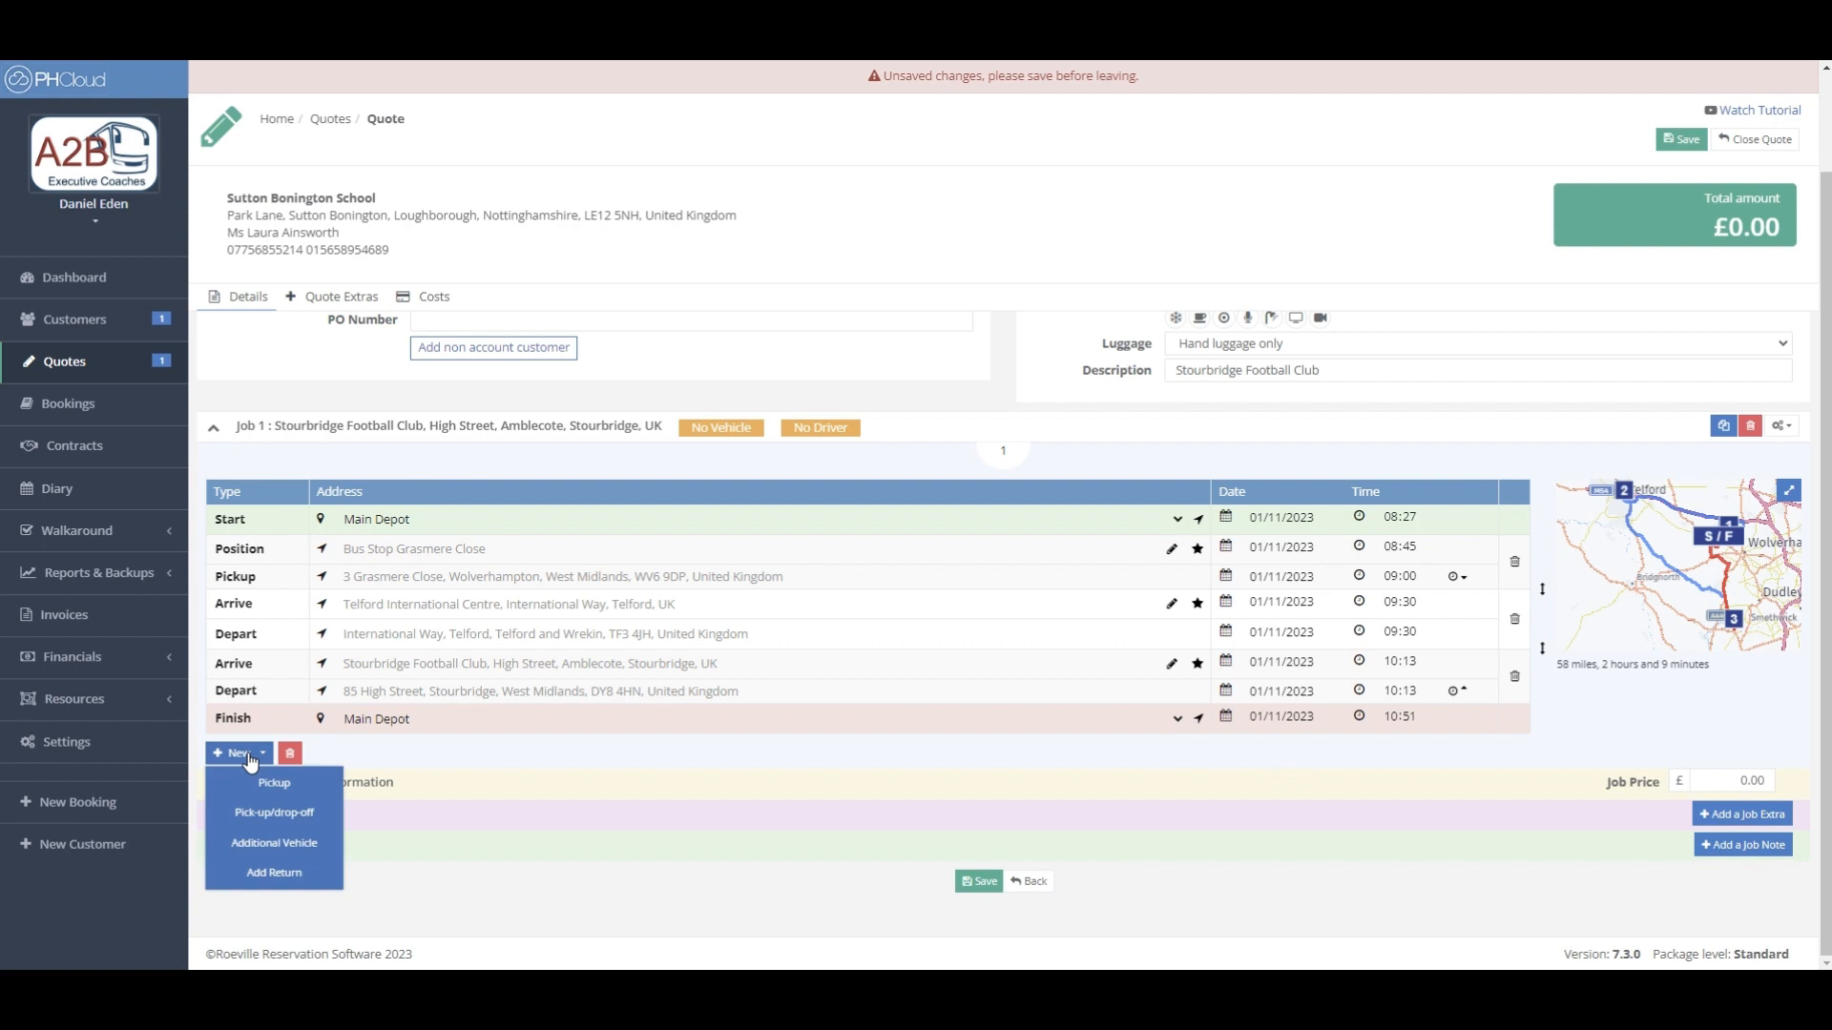
left_click(303, 847)
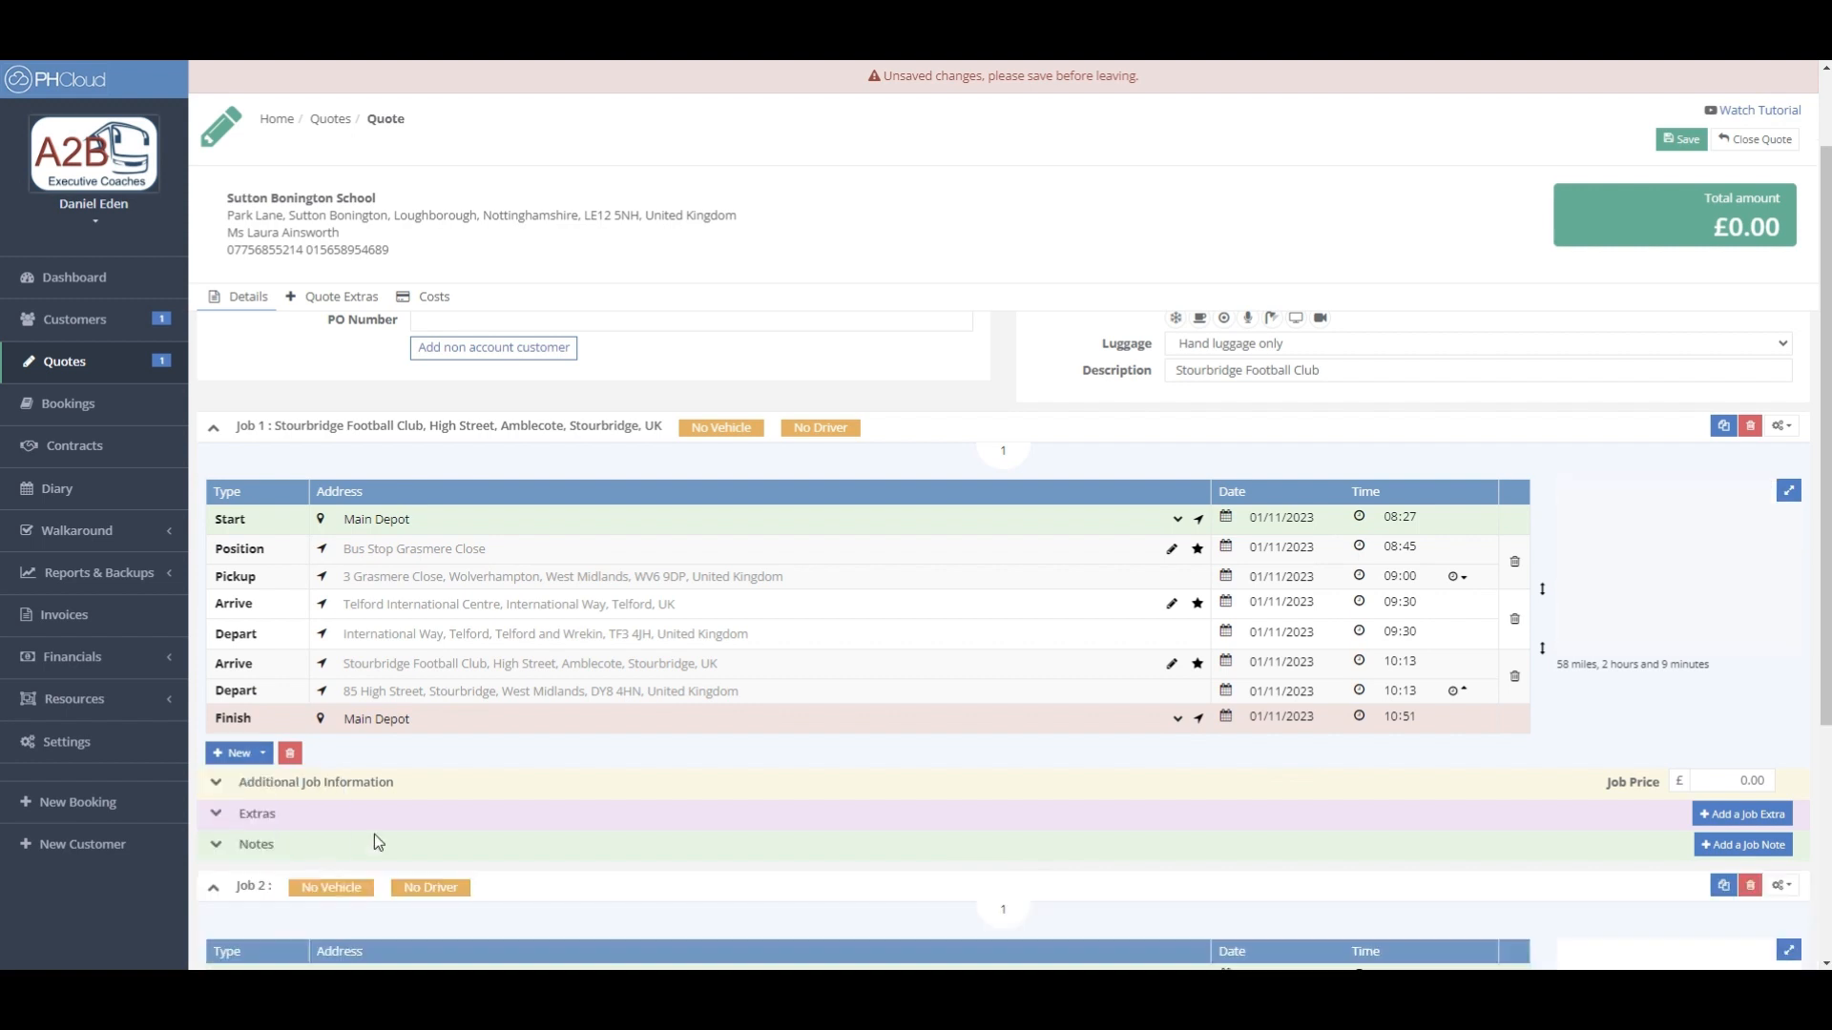
scroll(554, 780, "down", 4)
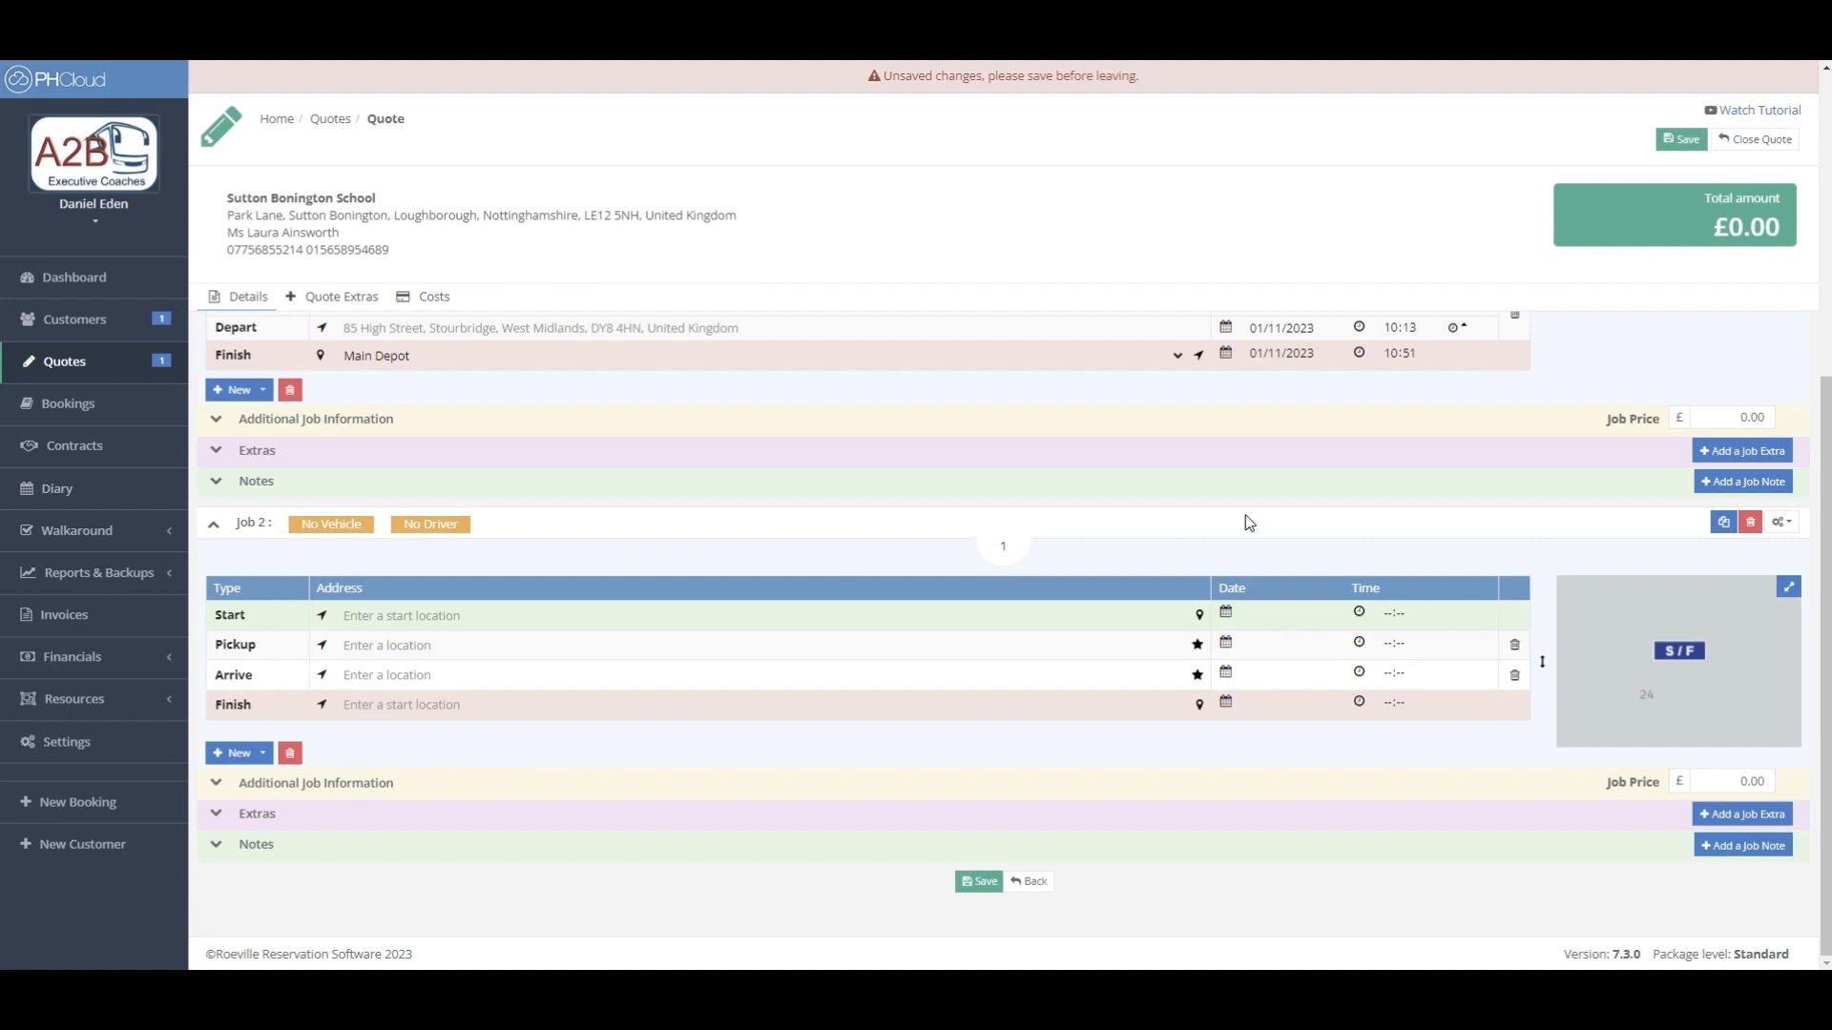
left_click(1750, 527)
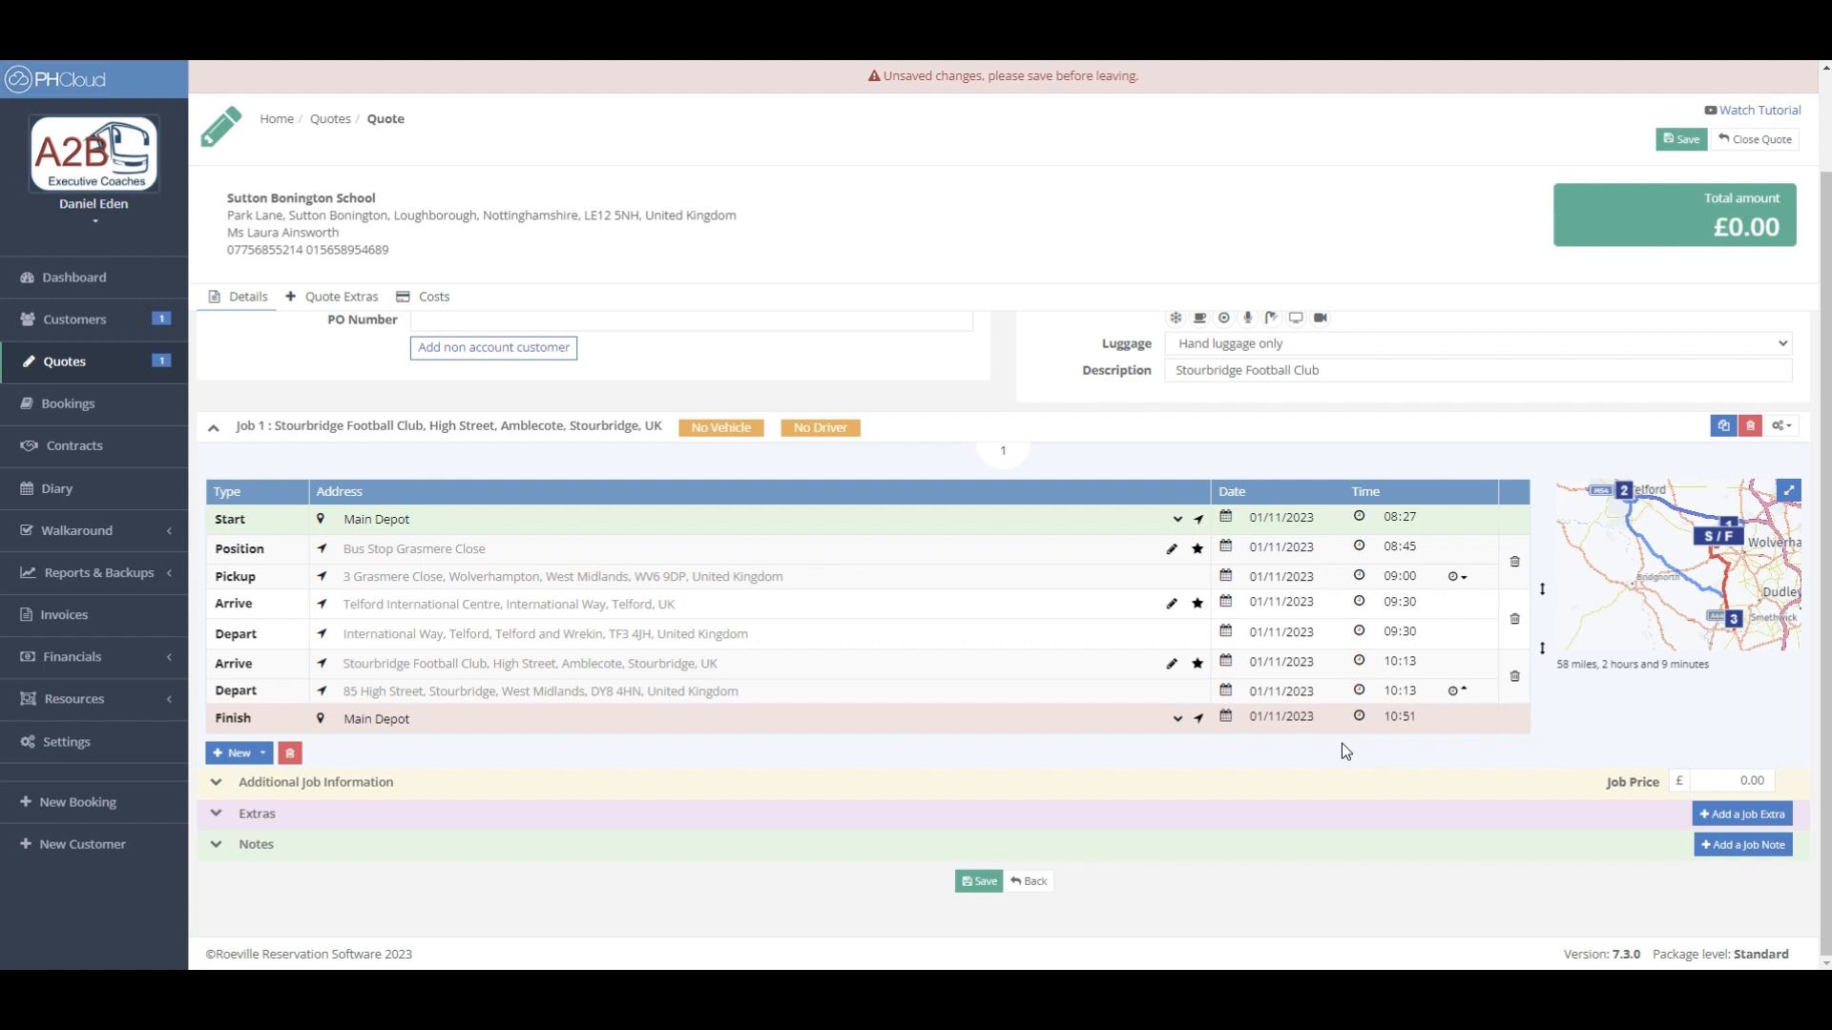
- Copy Job 1 into a new Job 2 to Stourbridge Football Club, 08:27 to 10:51
left_click(1723, 428)
scroll(1174, 572, "down", 5)
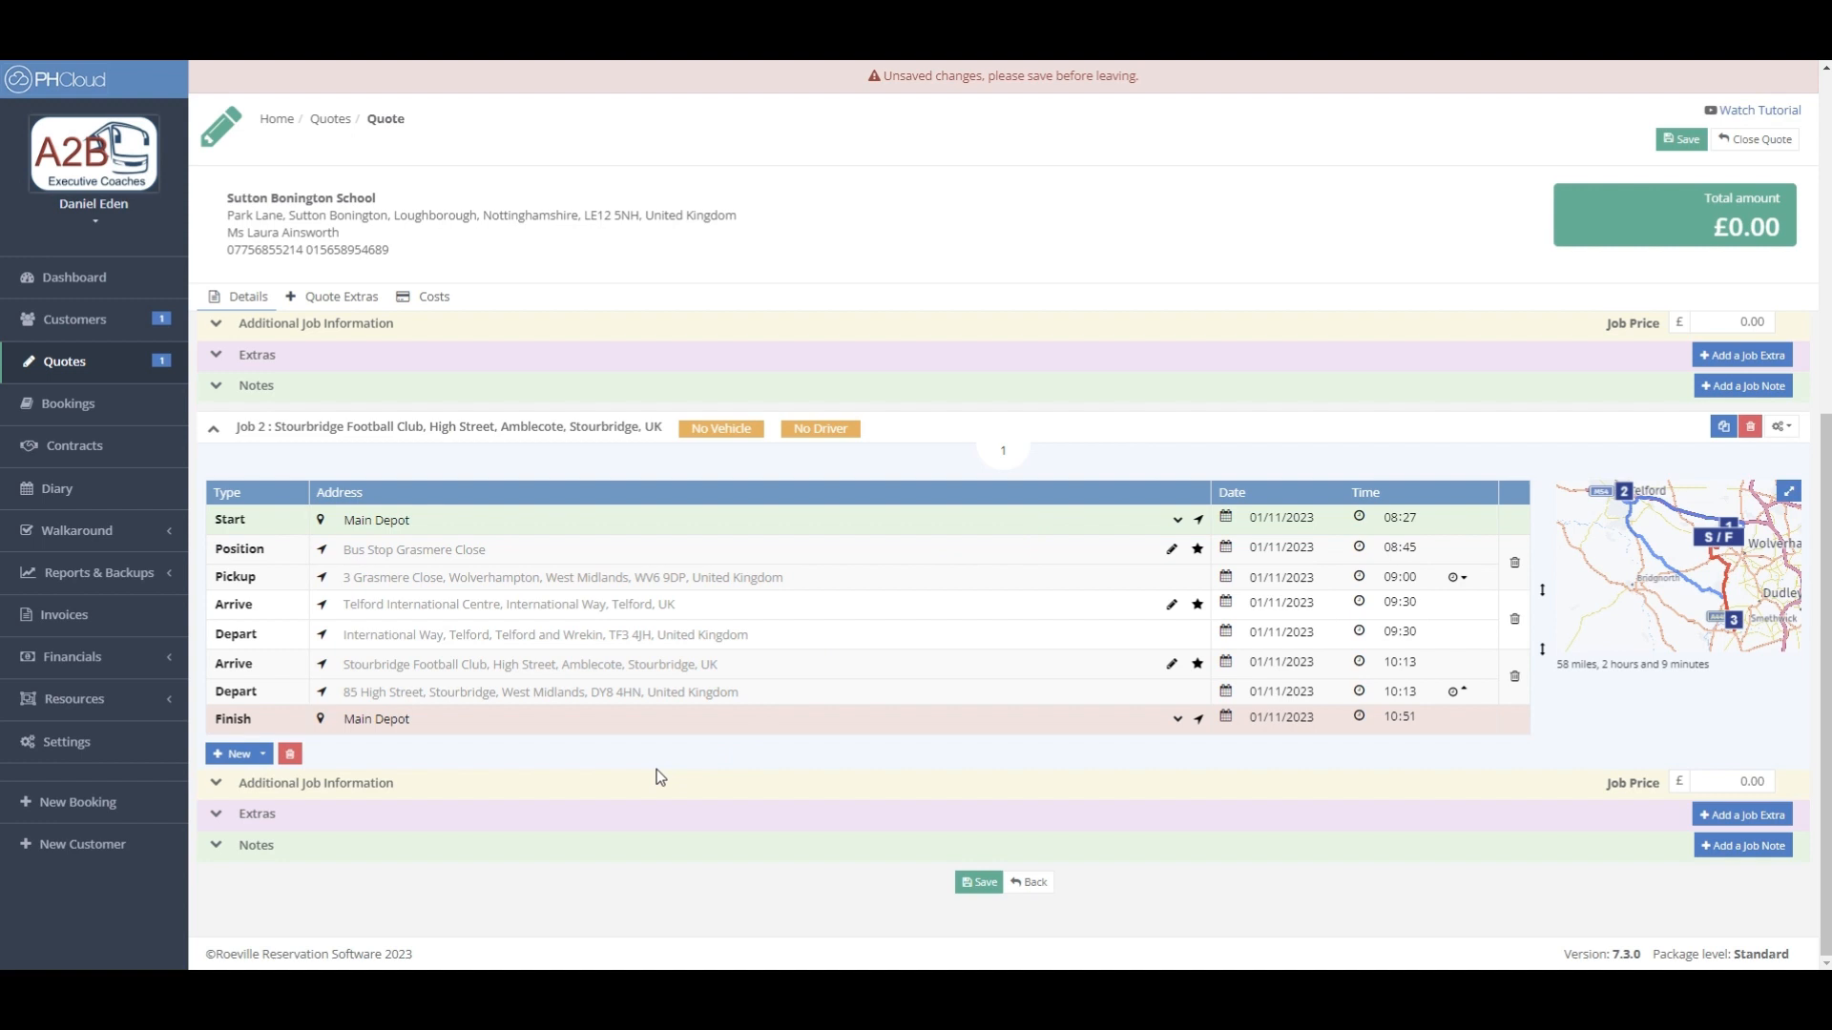
- Change Job 2's Pax from 20 to 12 in its Additional Job Information
left_click(216, 788)
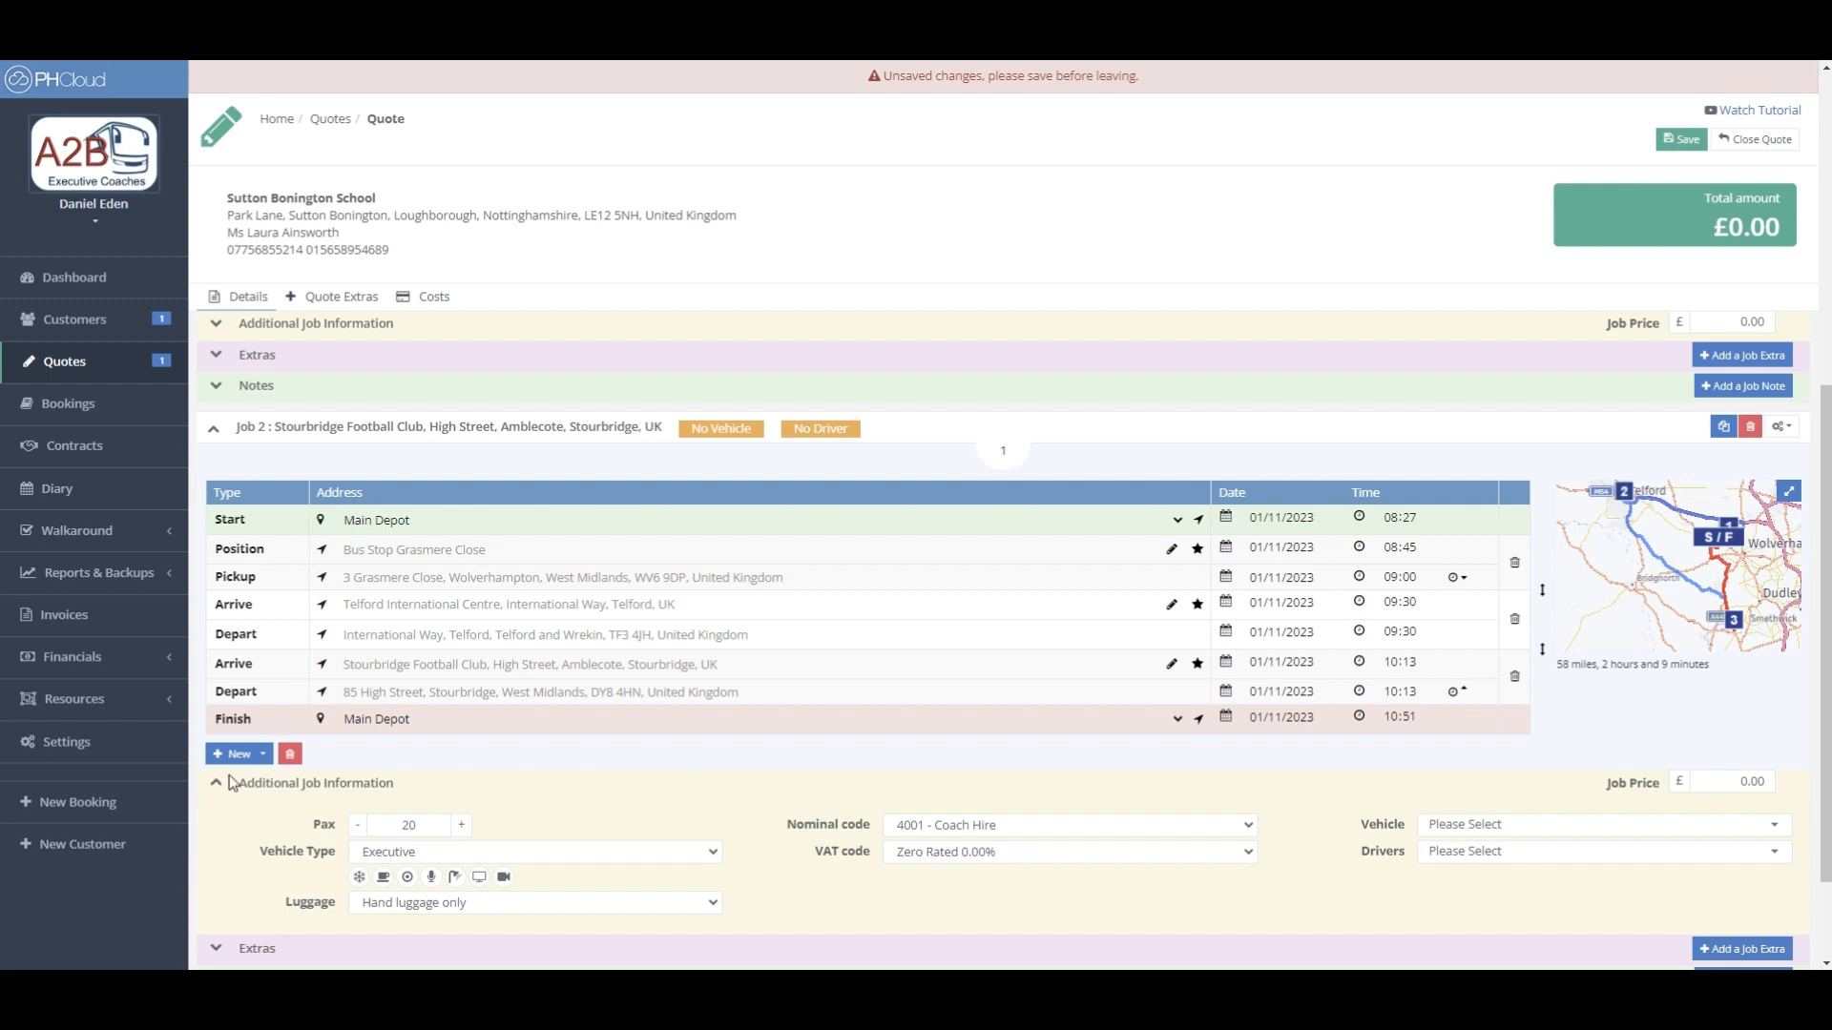
scroll(563, 767, "down", 1)
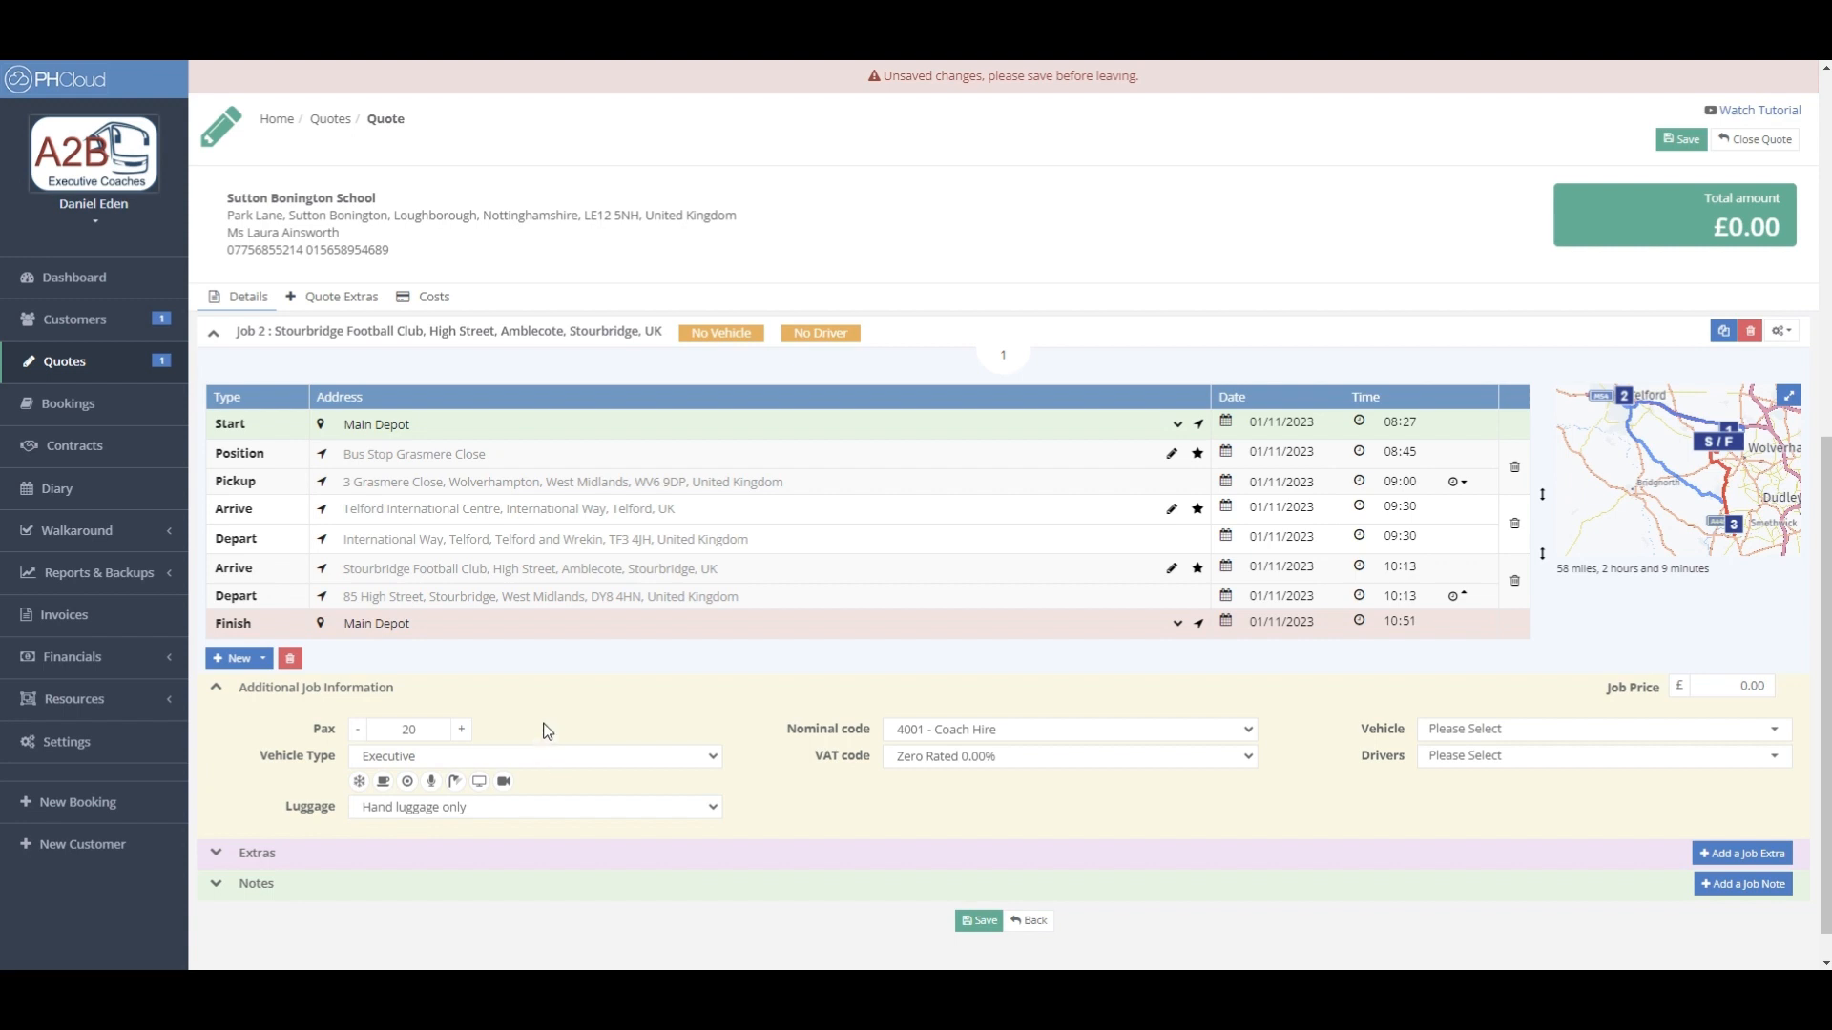
double_click(437, 729)
type("12")
left_click(515, 709)
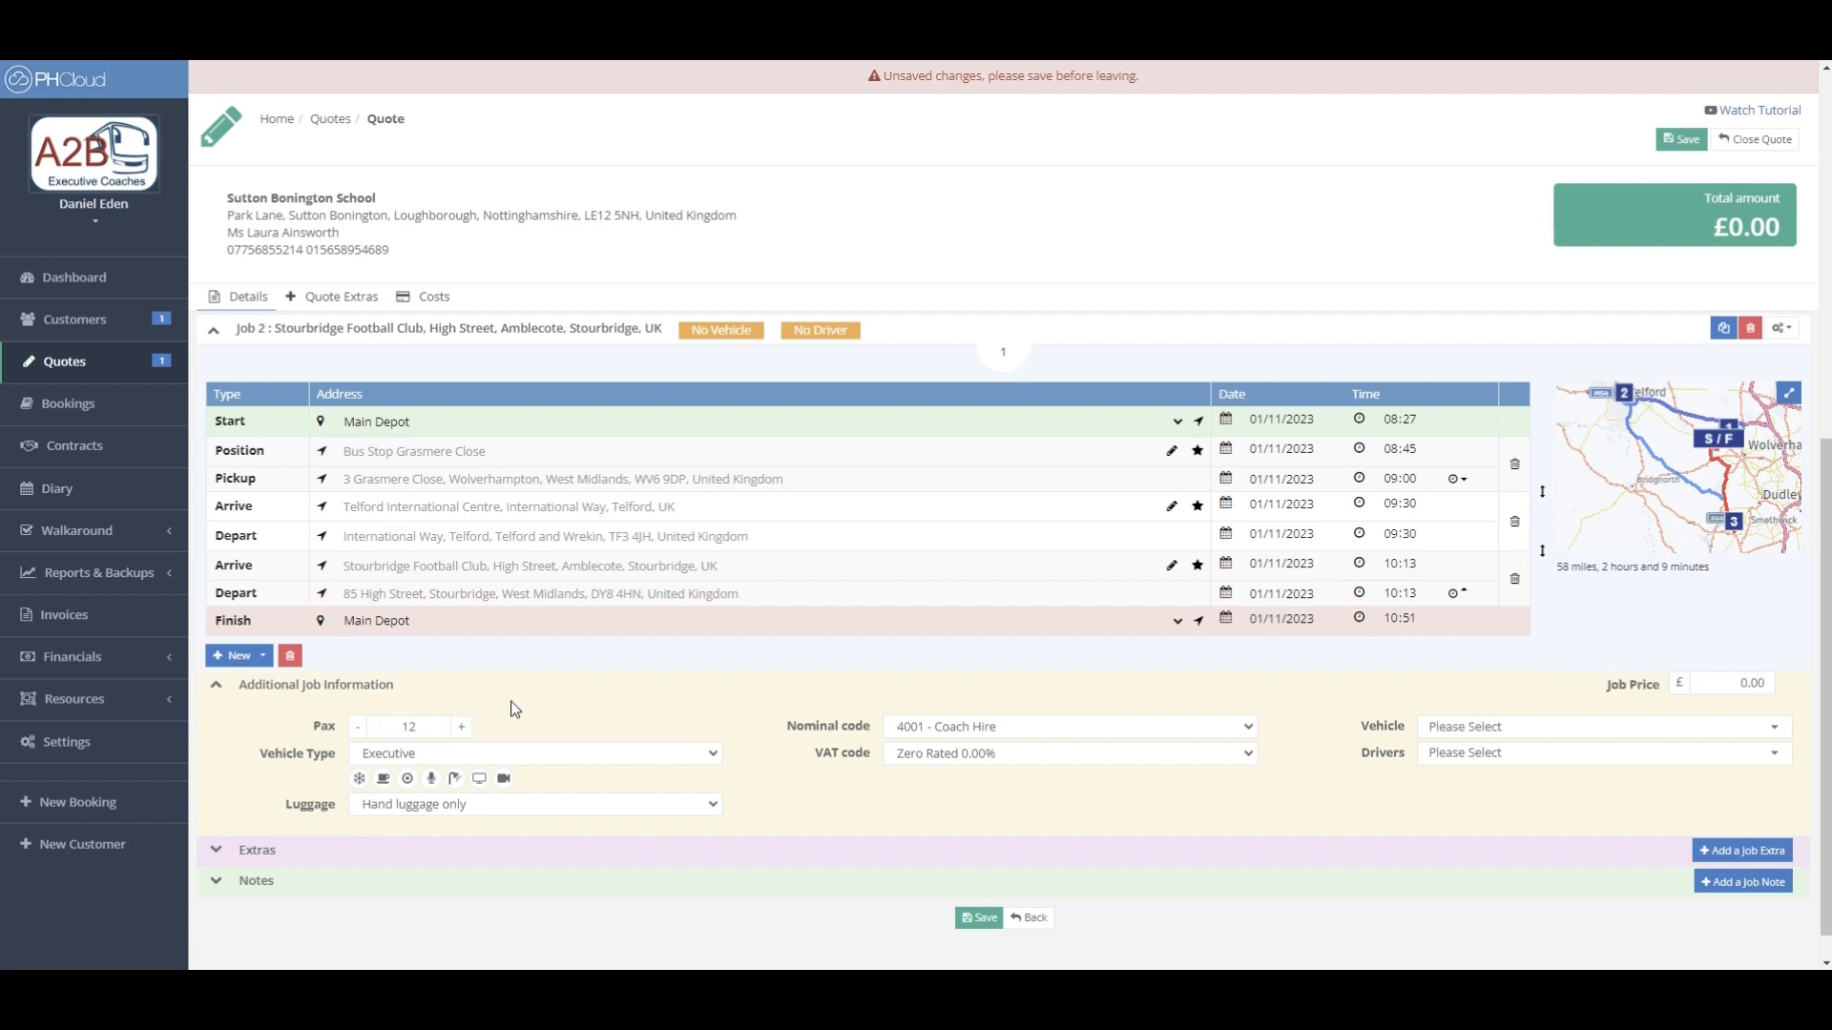
left_click(219, 689)
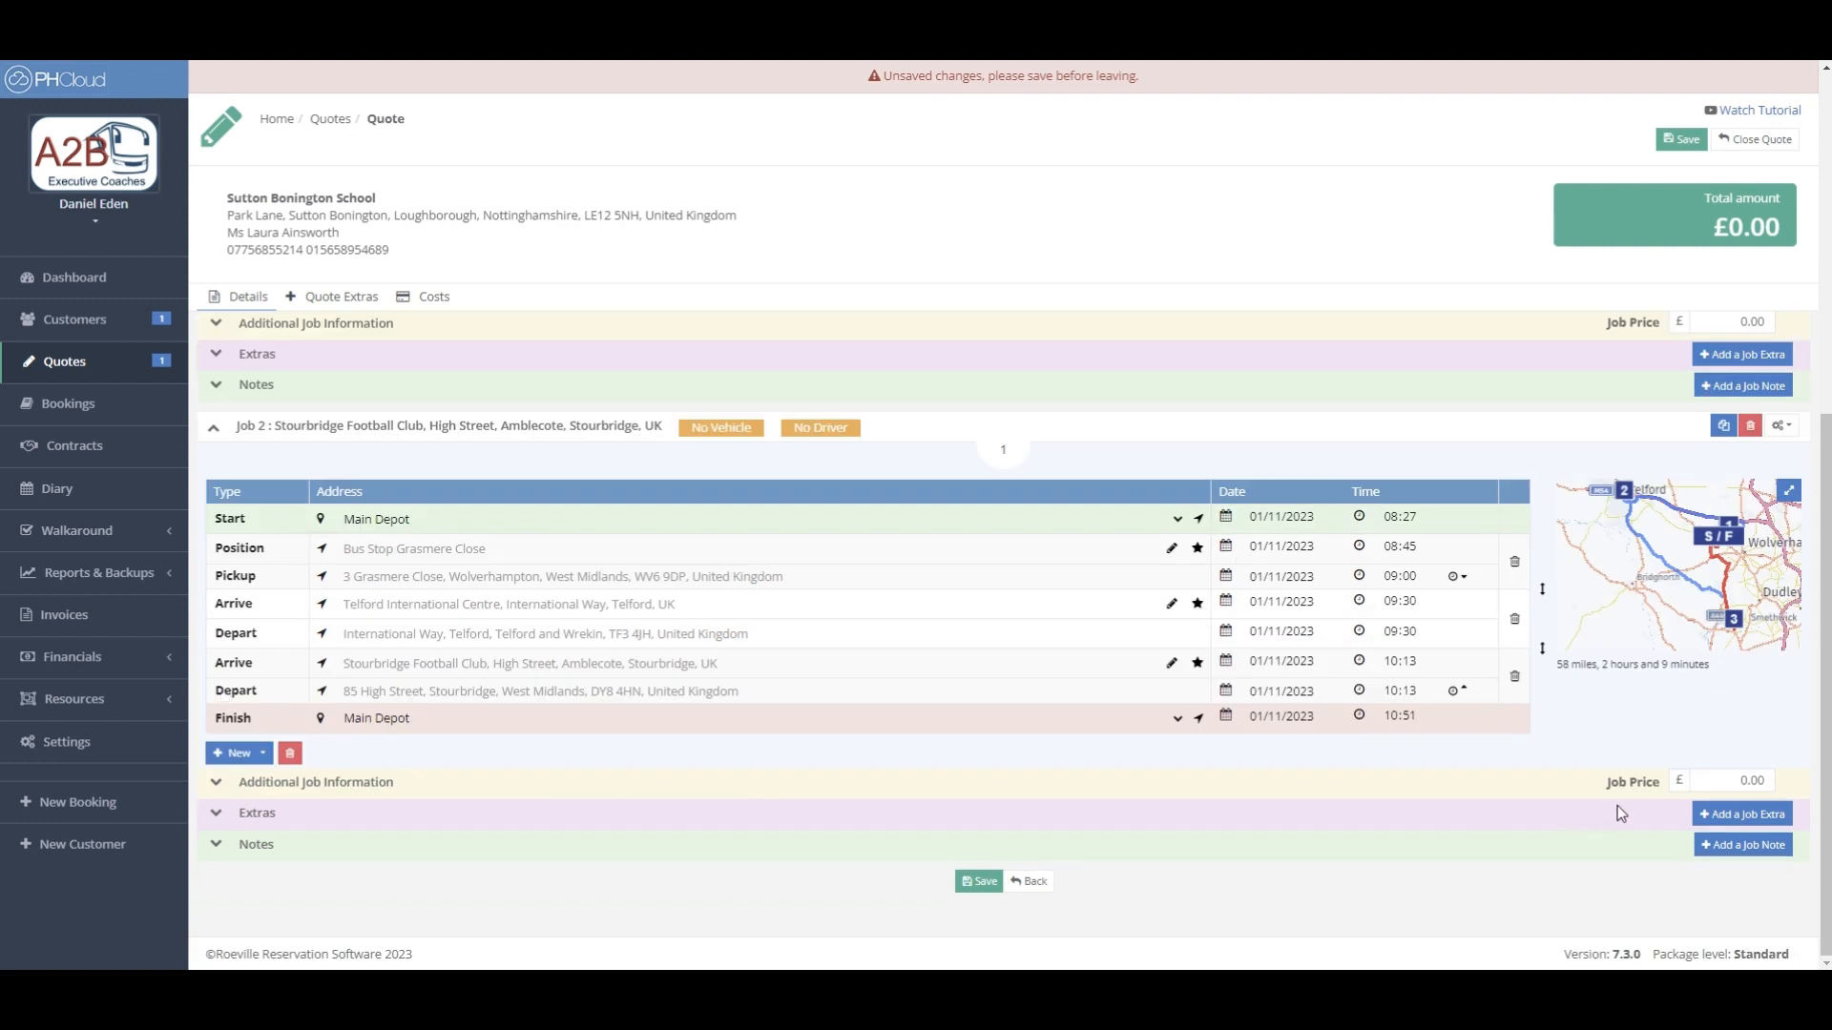
left_click(1722, 782)
- Price Job 2 at £500 and give it a £50.00 Parking job extra
type("500")
left_click(1761, 814)
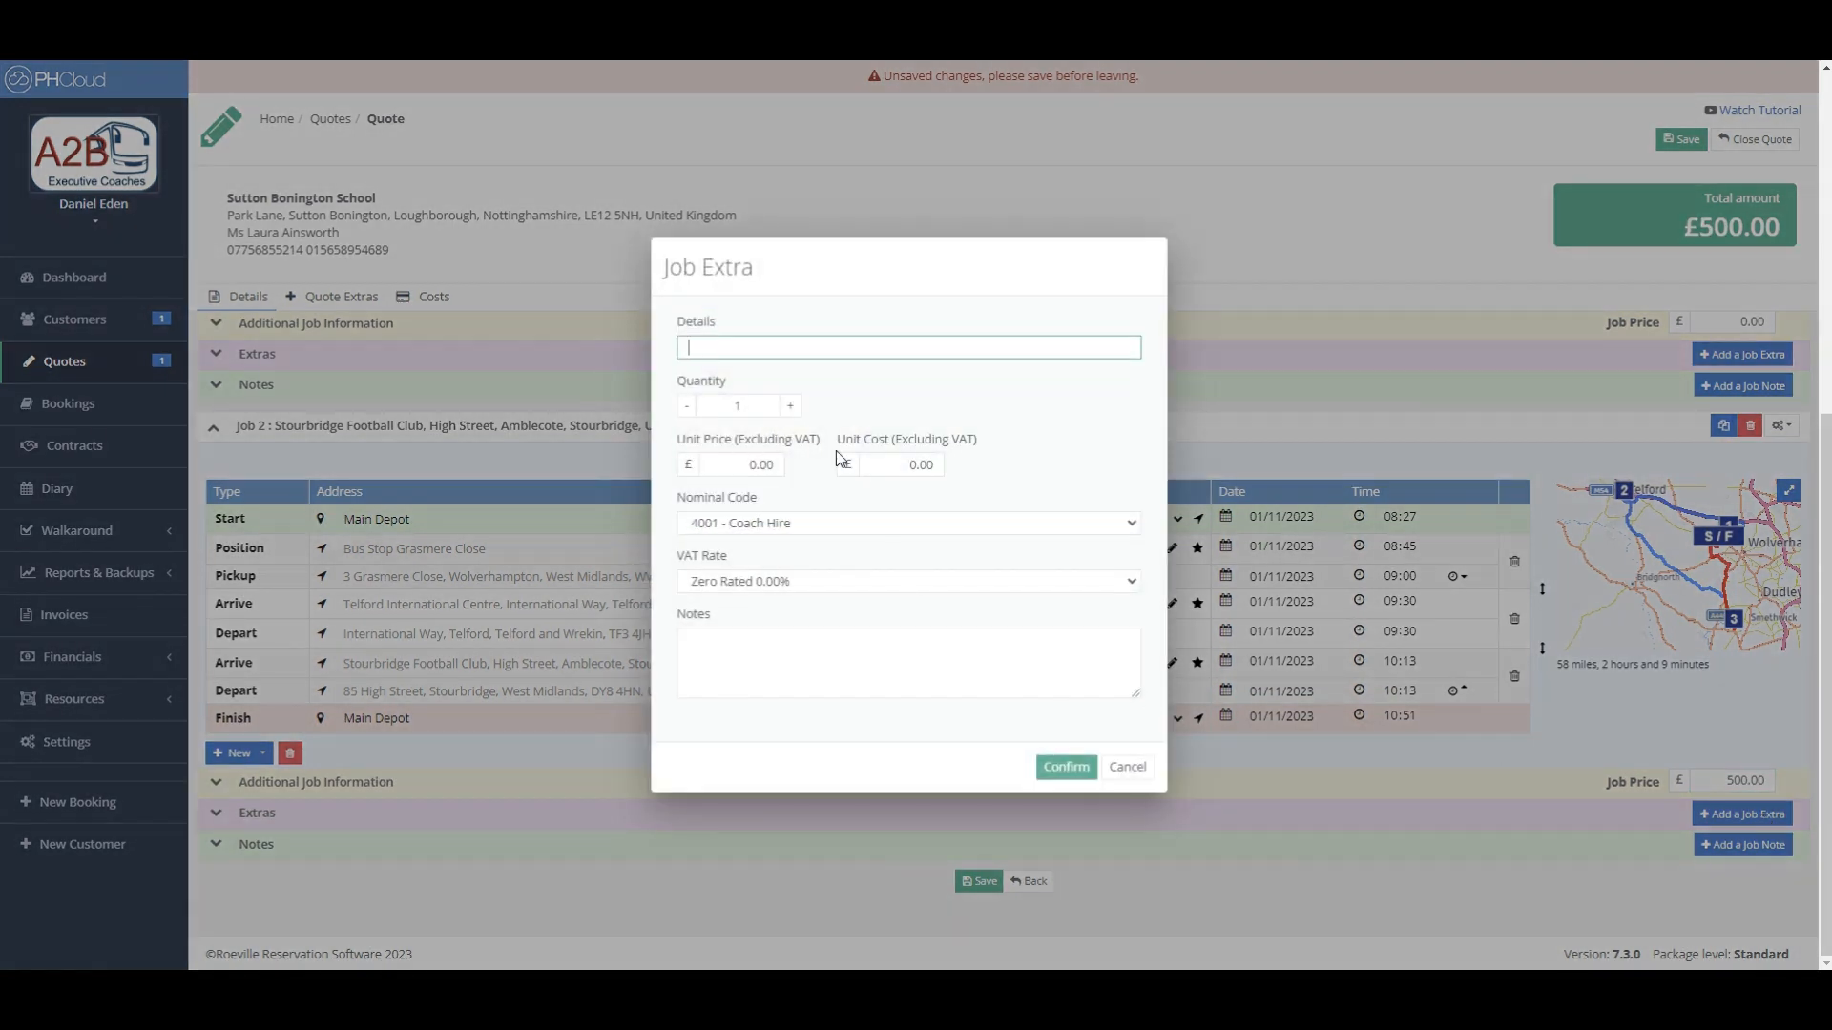
type("Parking")
left_click(714, 461)
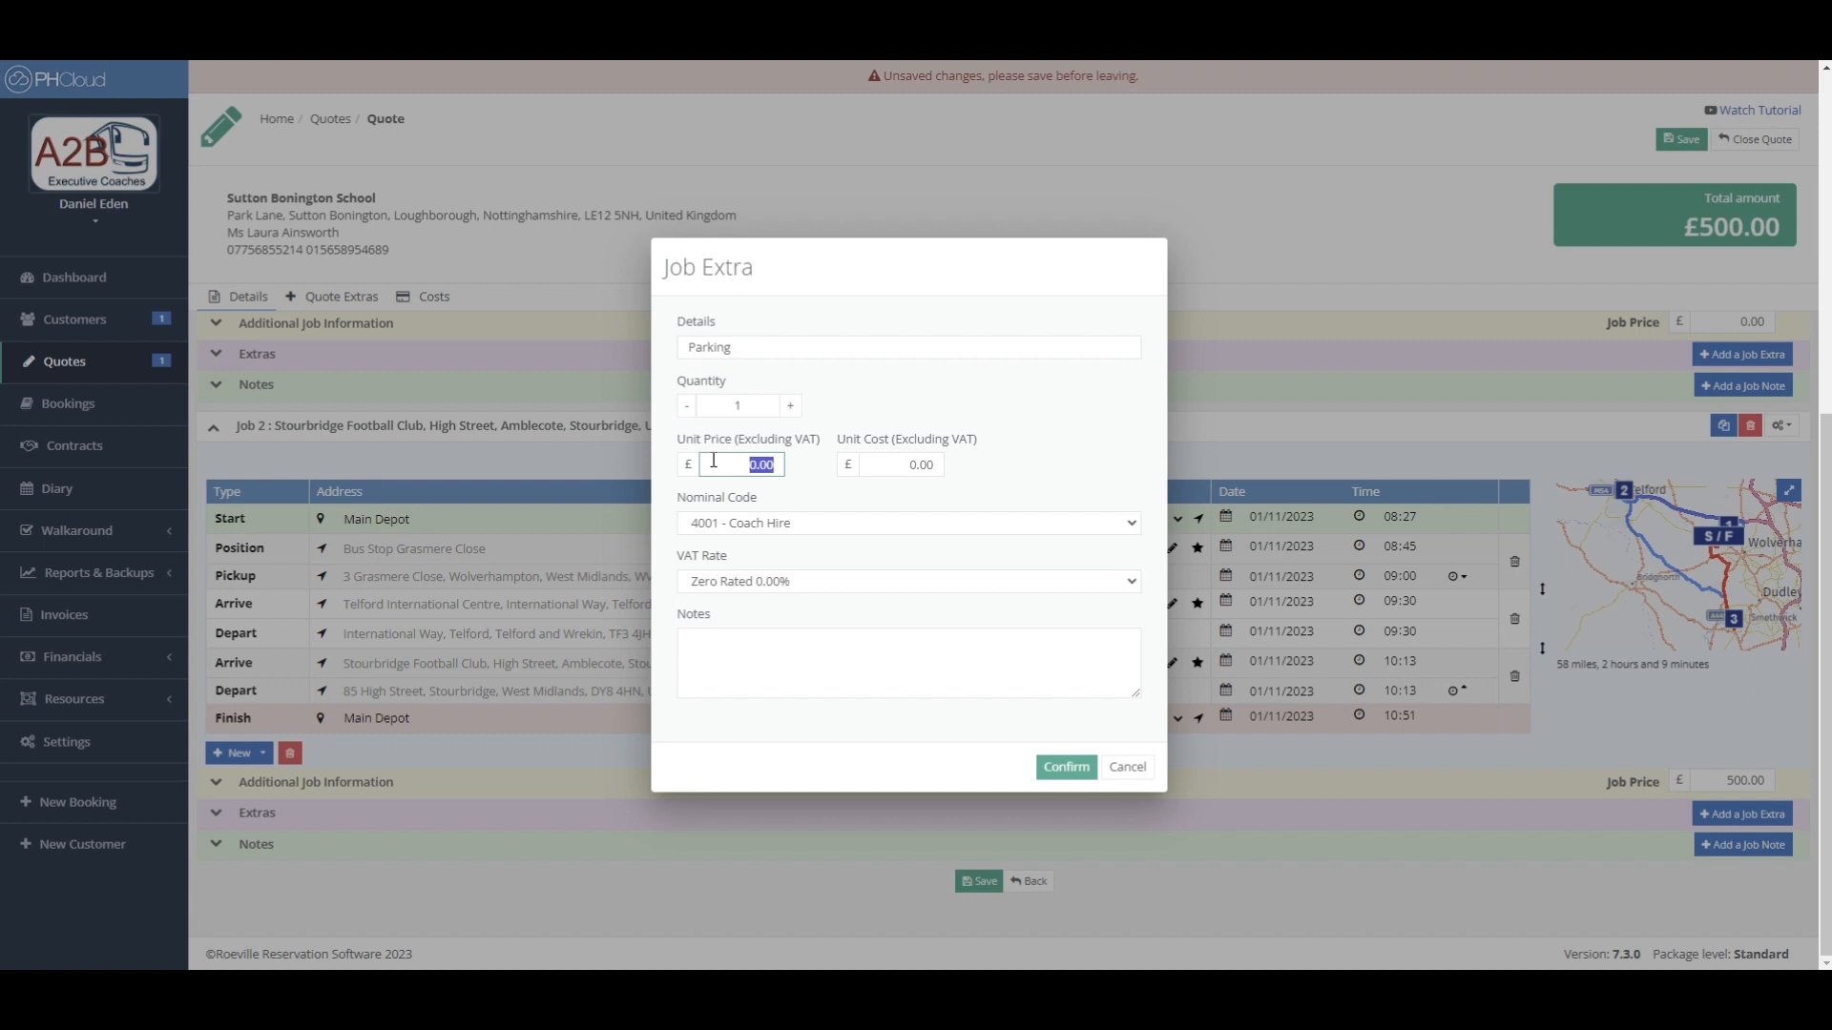
type("50")
left_click(878, 490)
left_click(1045, 769)
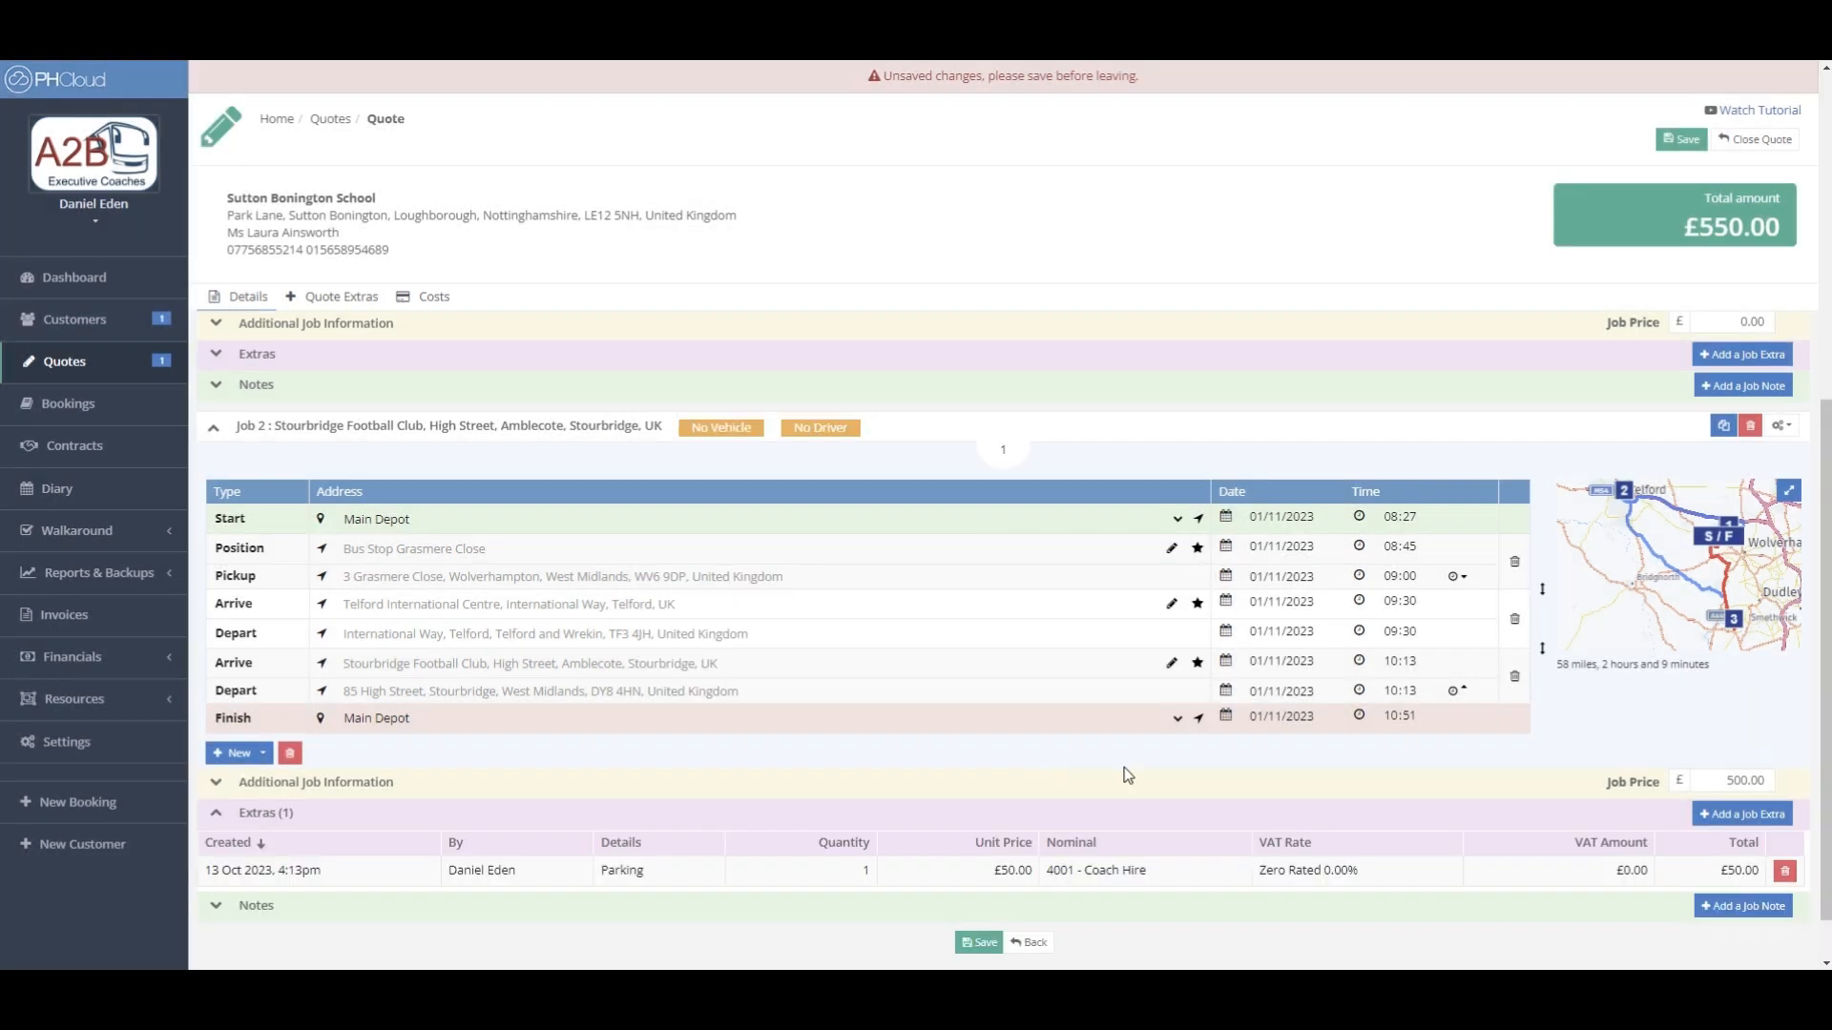
- Clear Job 2's job price and delete its Parking extra, dropping the total to £0.00
scroll(1320, 759, "down", 1)
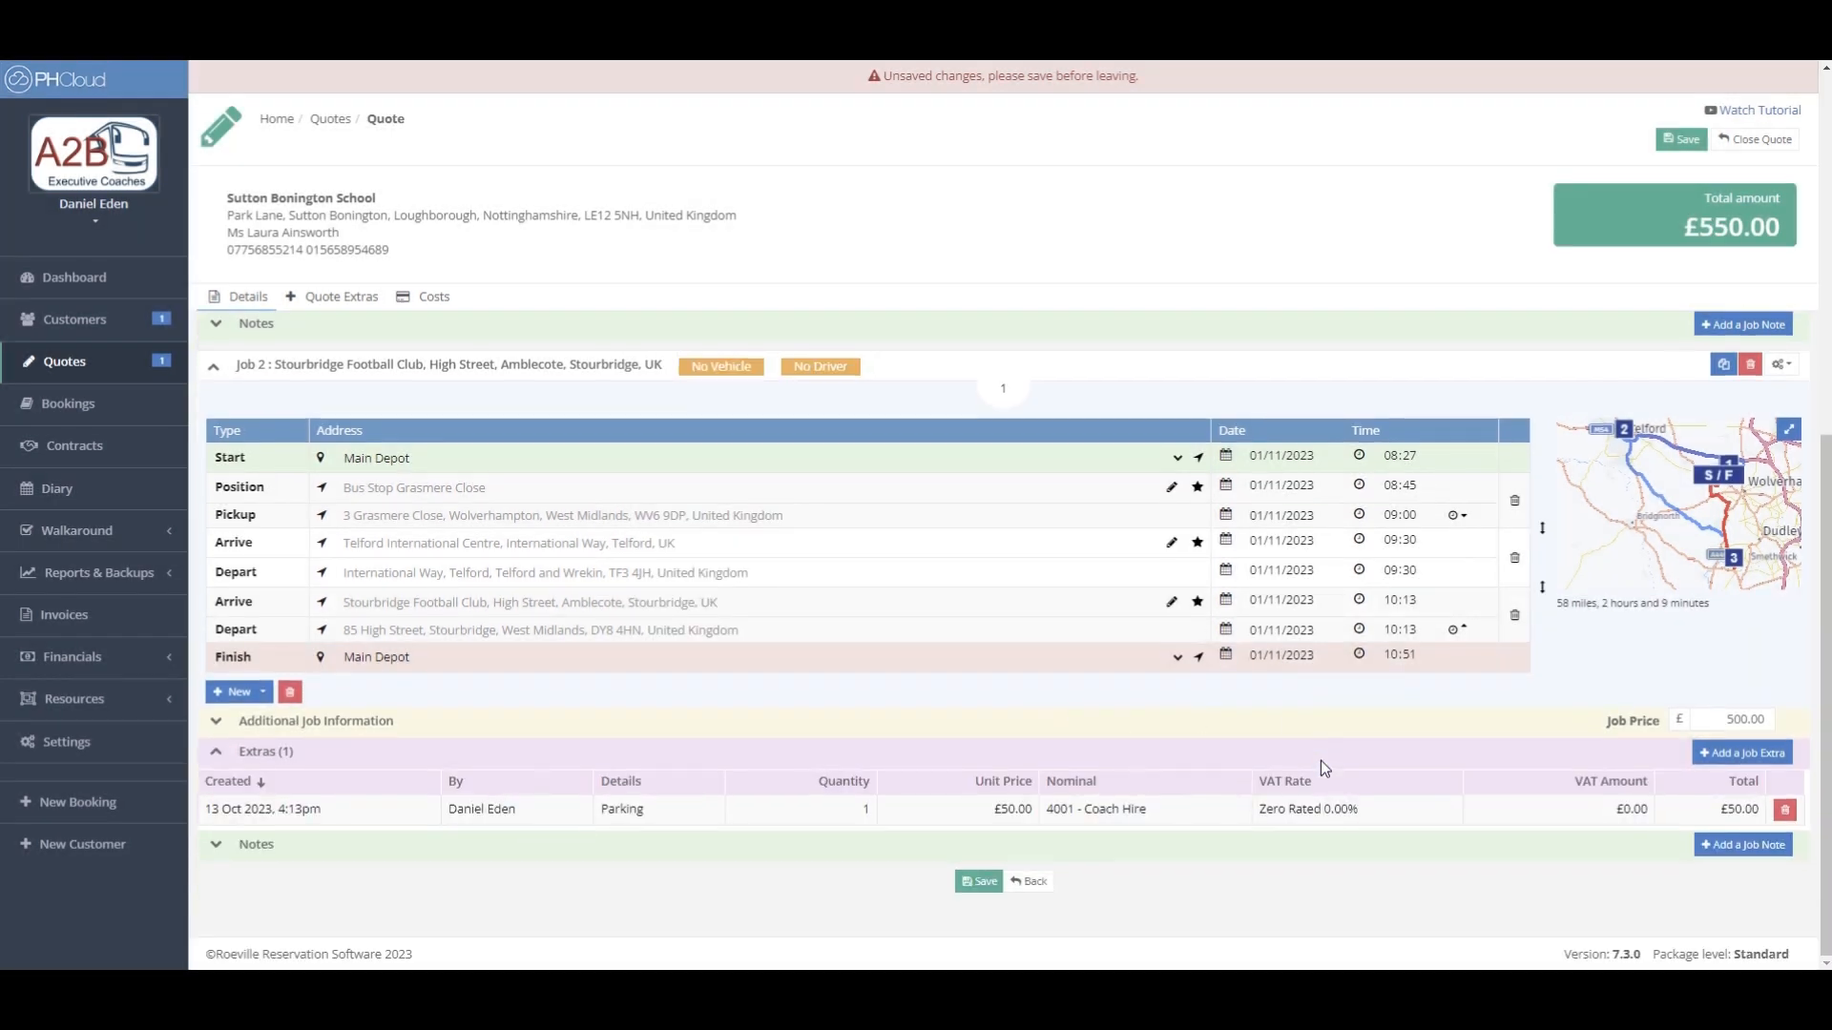
left_click_drag(1723, 718, 1801, 723)
key("BackSpace")
left_click(1784, 809)
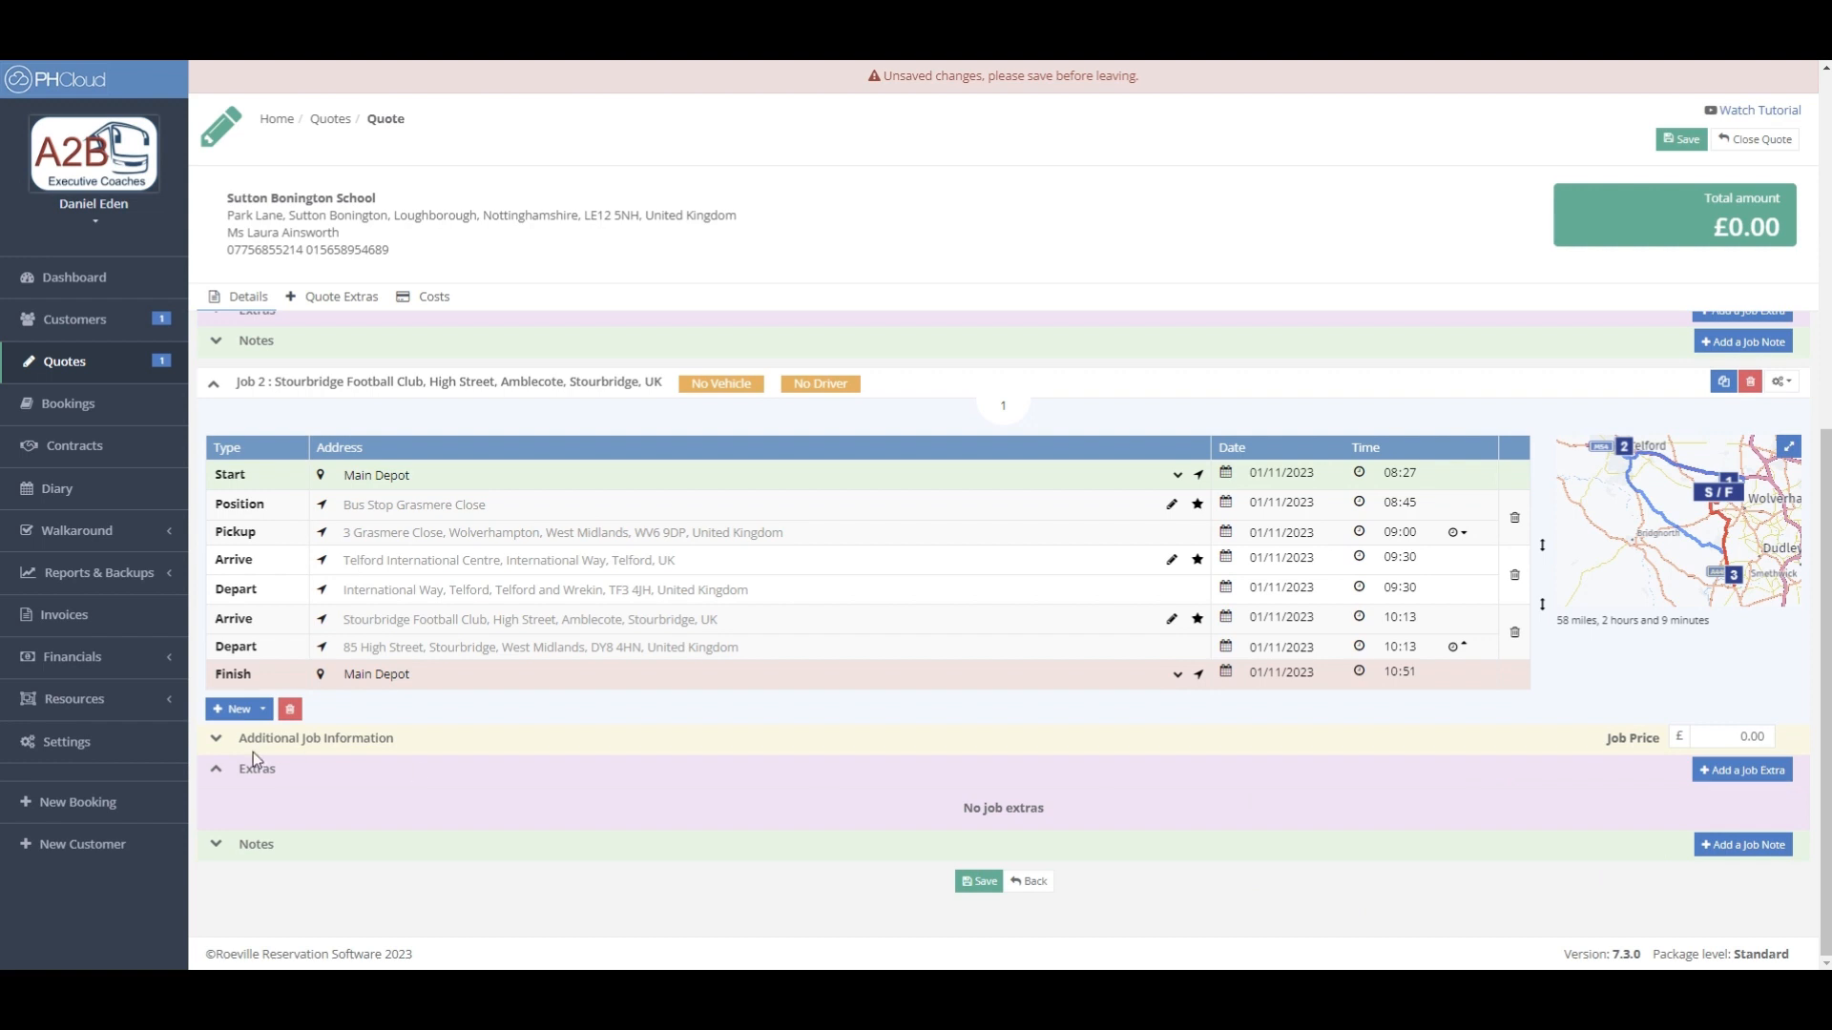
left_click(215, 772)
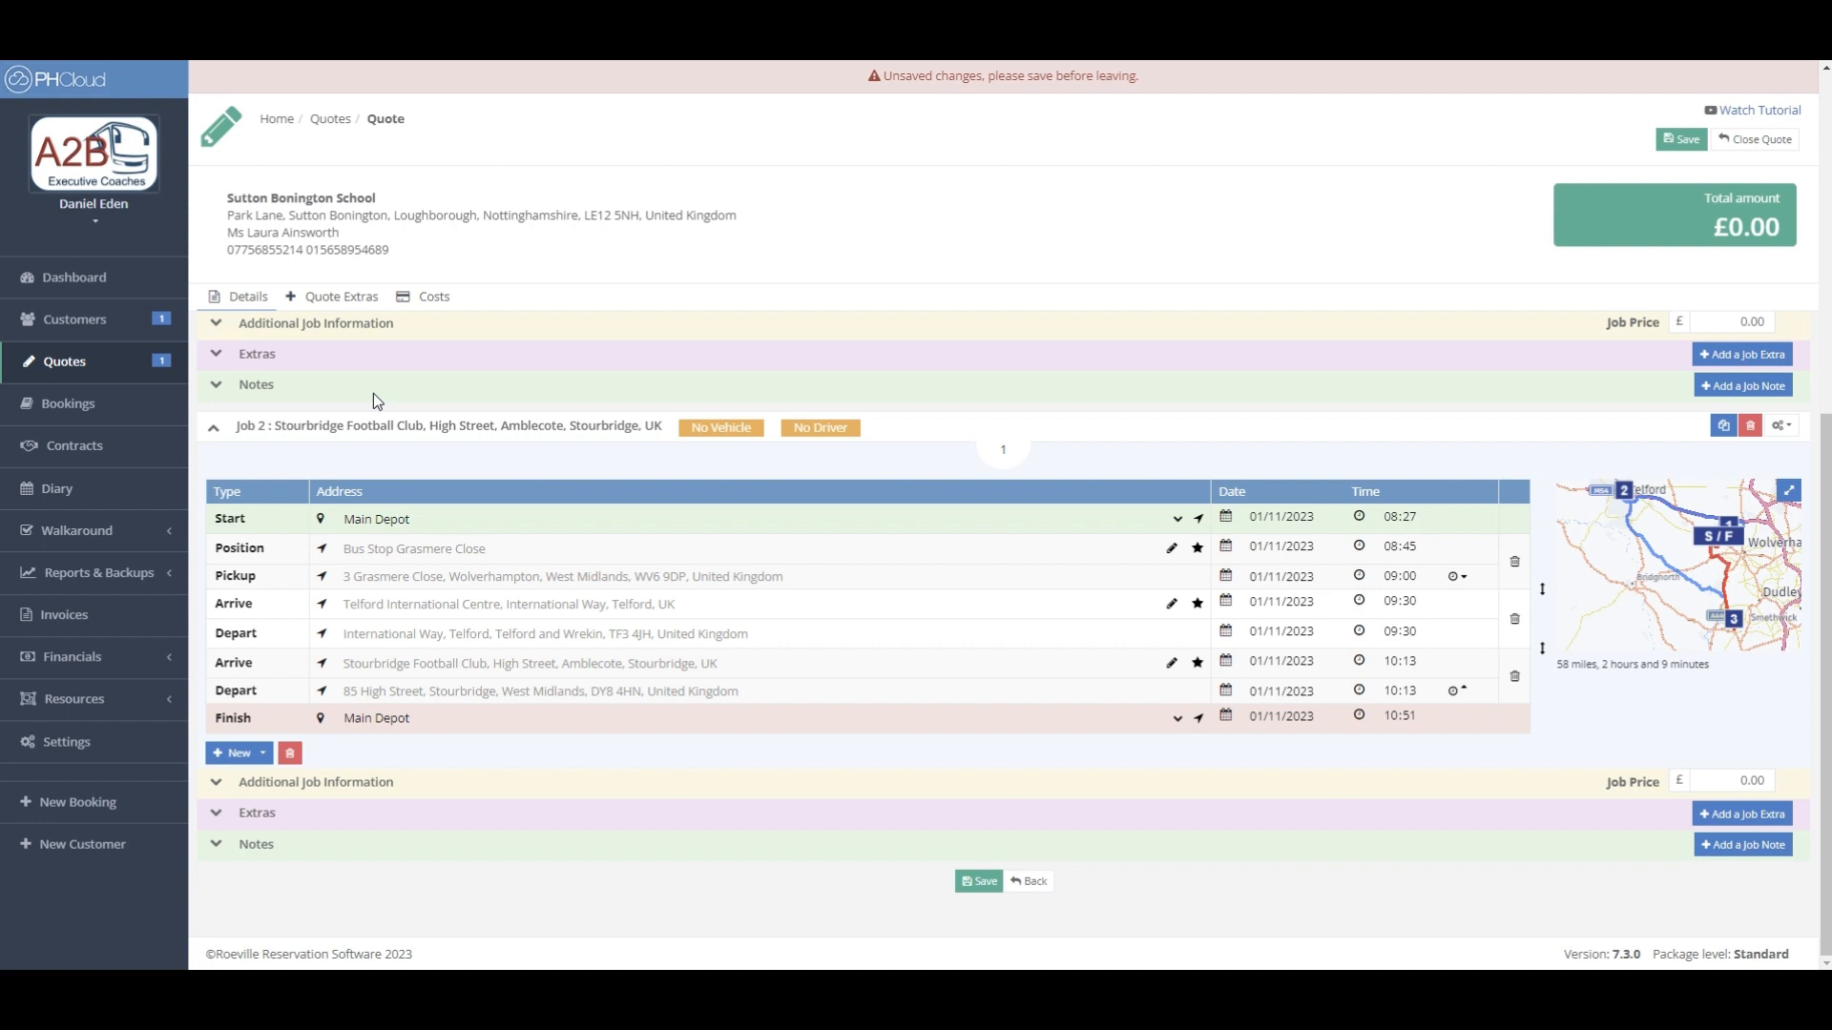
left_click(434, 299)
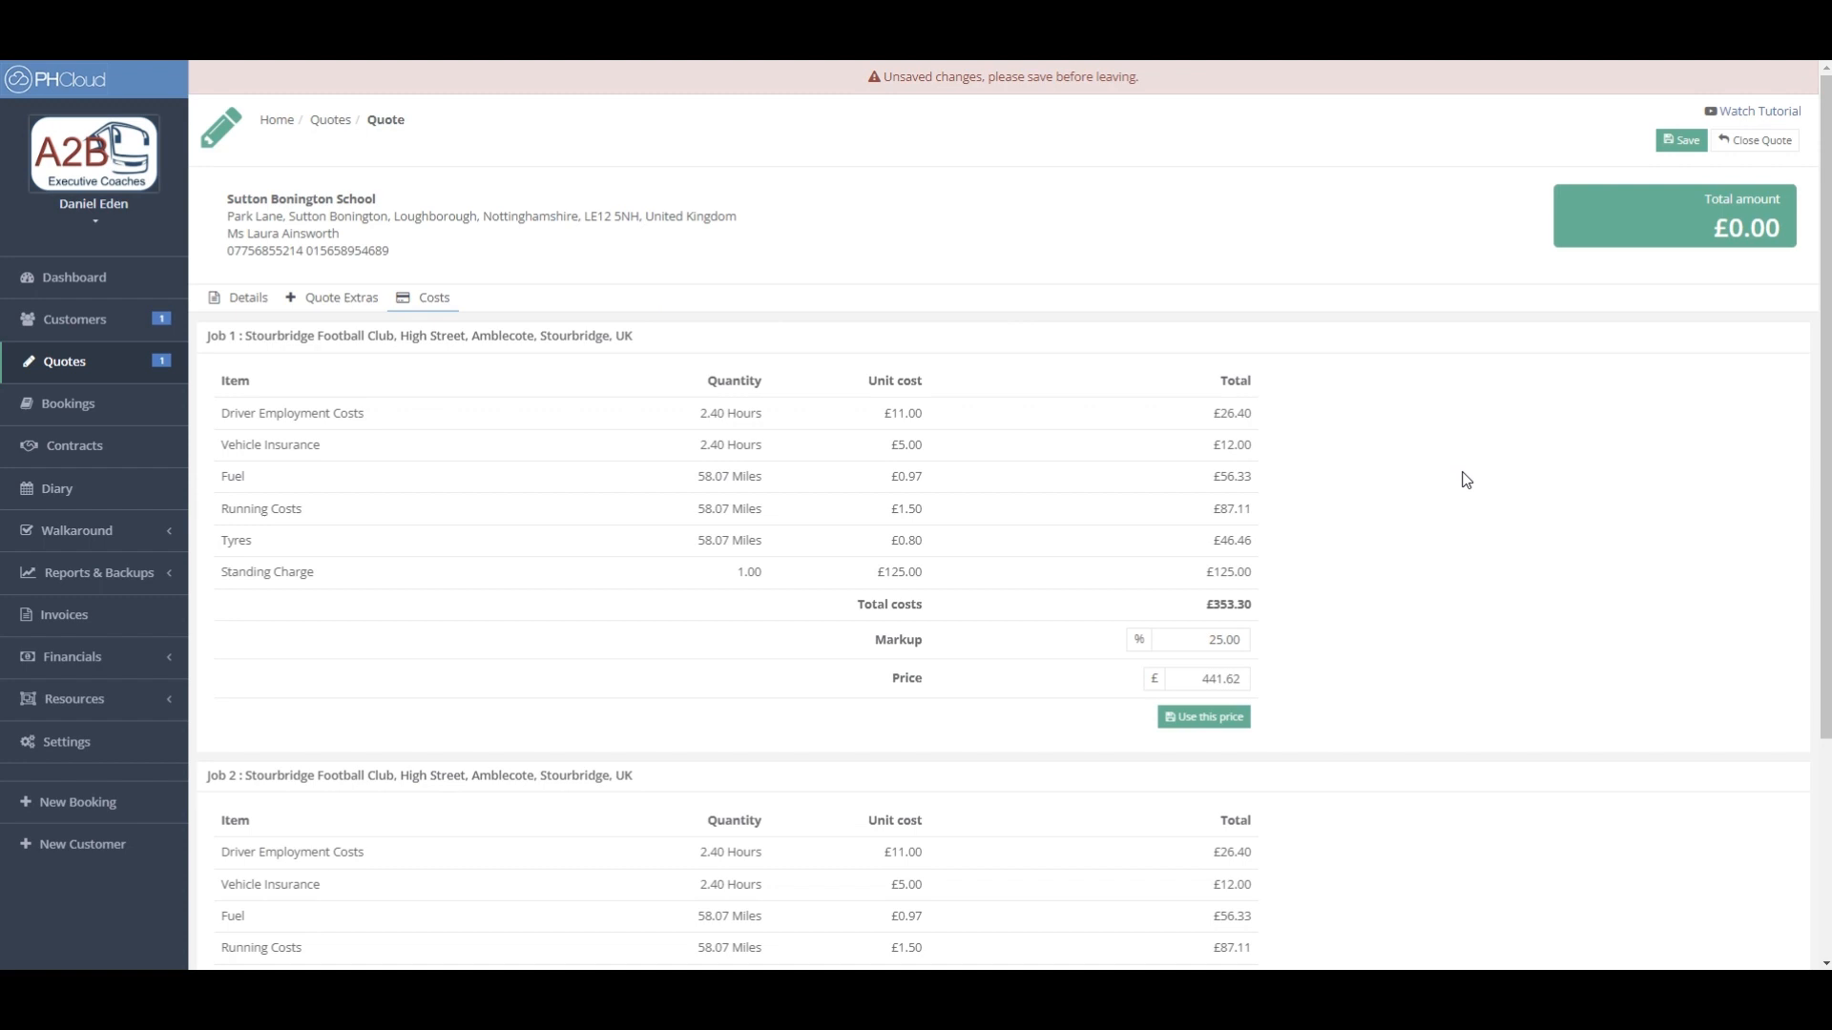
- Review Job 1 and Job 2 cost tables (£353.30 costs, £441.62 price), then return to Details
scroll(1466, 480, "down", 3)
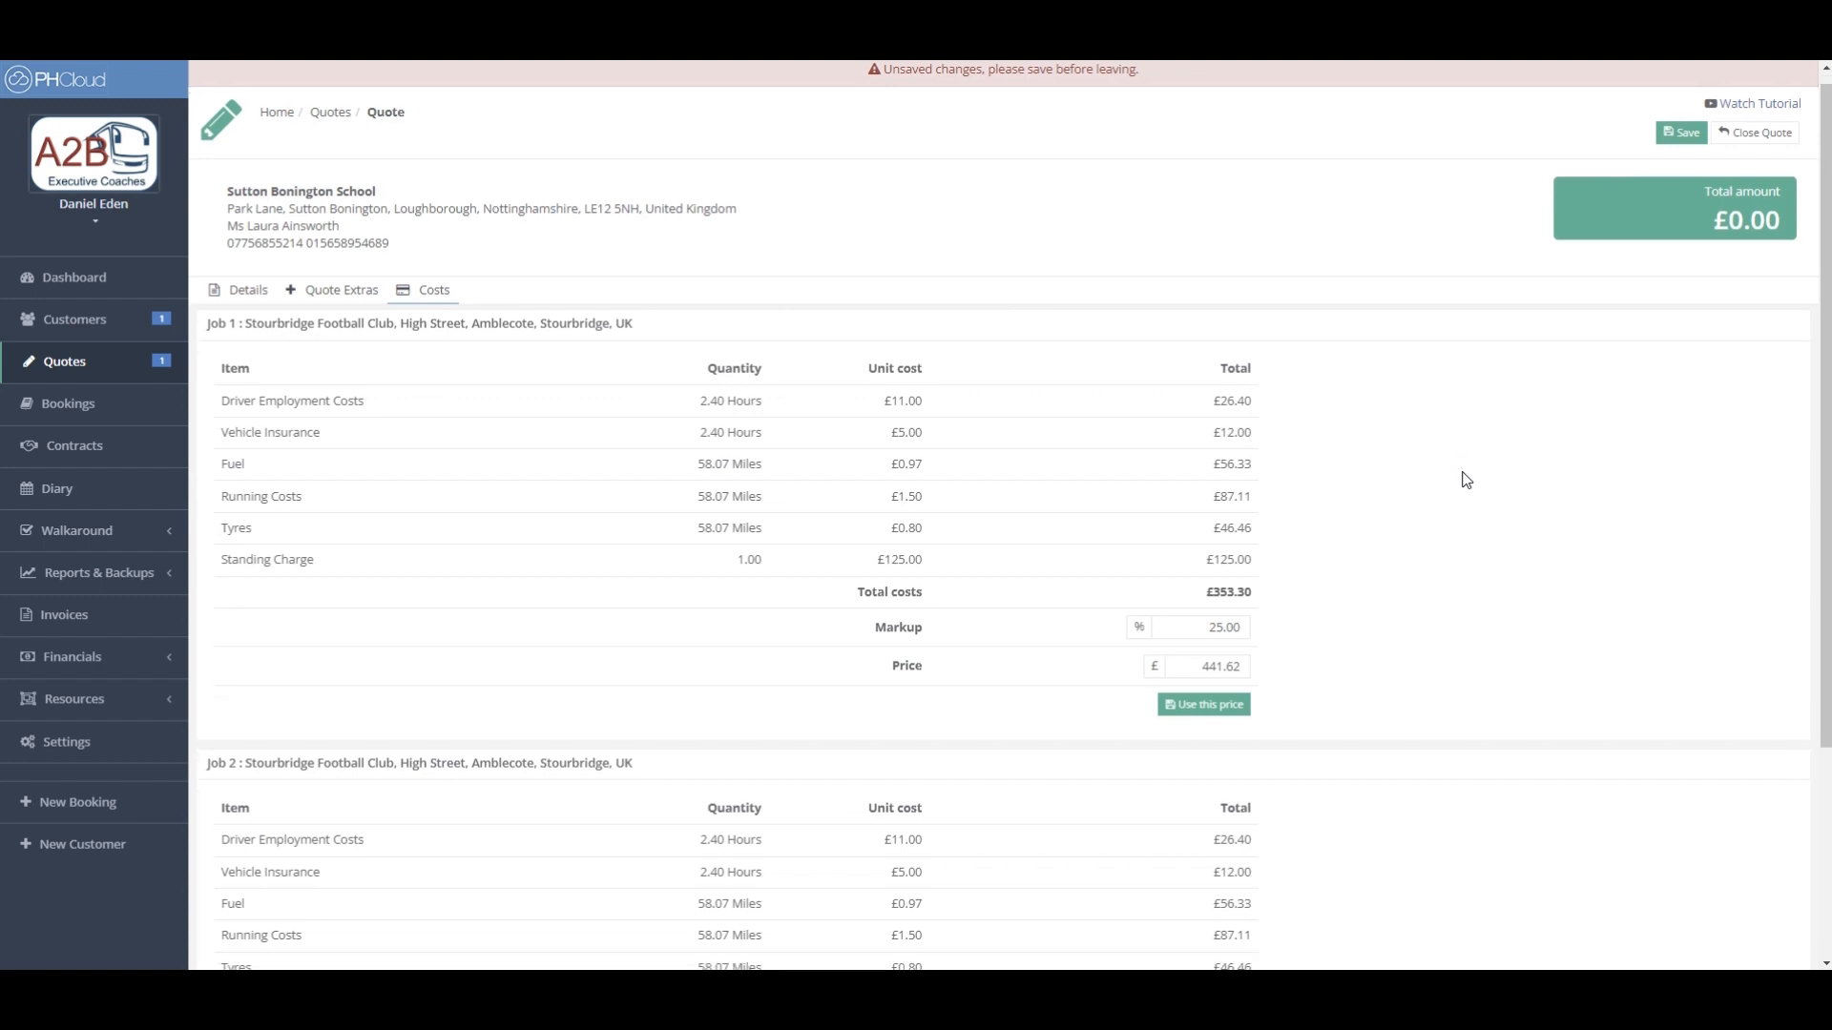
scroll(1466, 480, "up", 3)
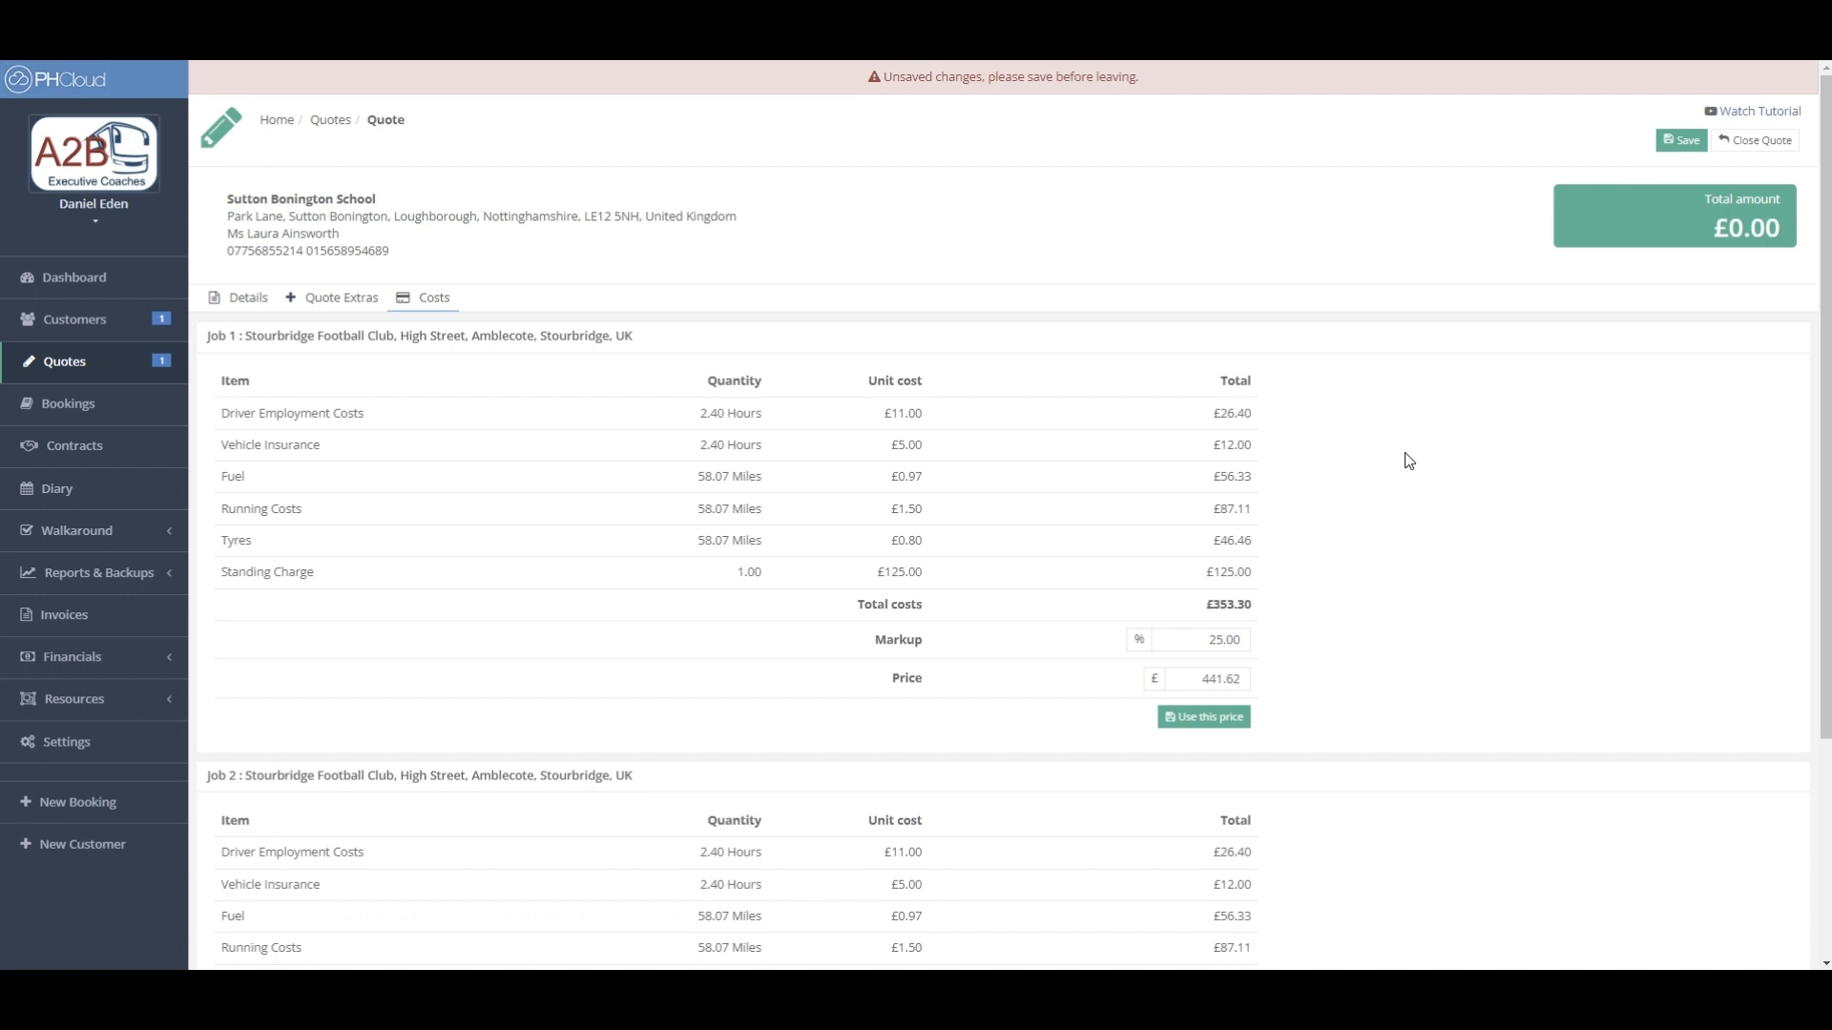
left_click(266, 302)
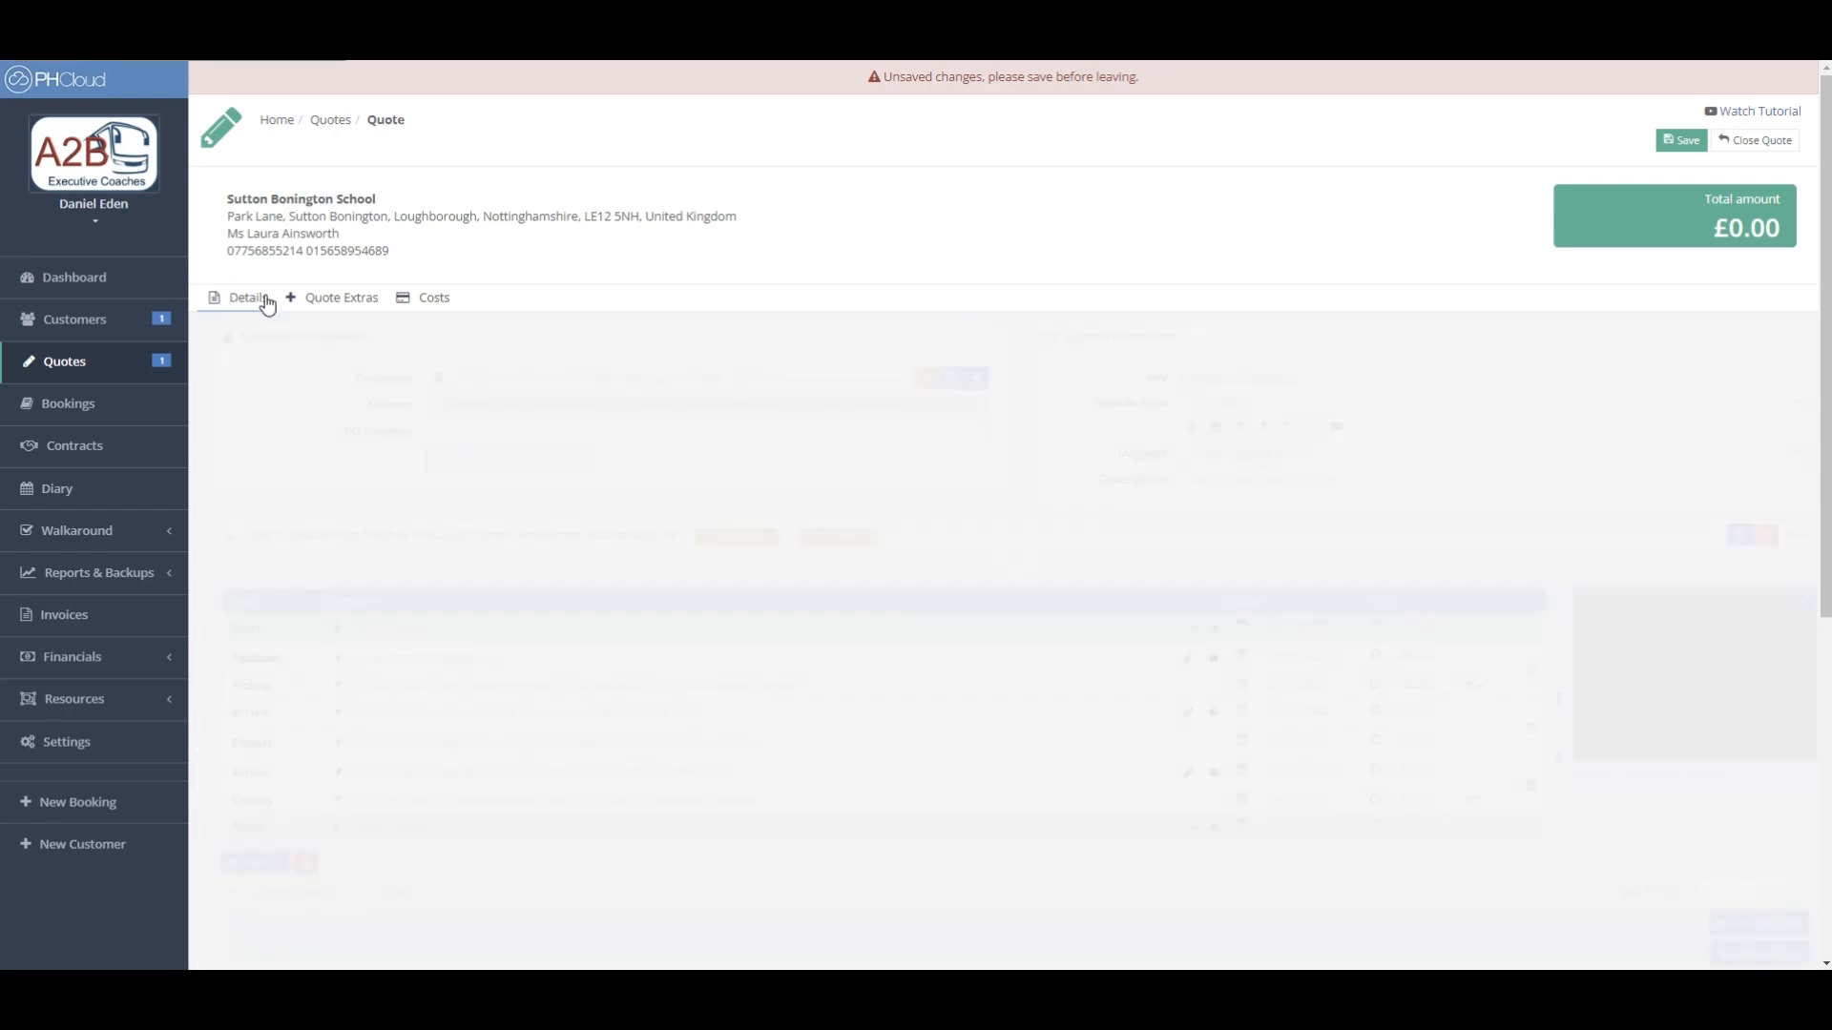
- Enter a £500.00 job price on both Job 1 and Job 2, totalling £1,000.00
scroll(1011, 611, "down", 3)
left_click(1767, 604)
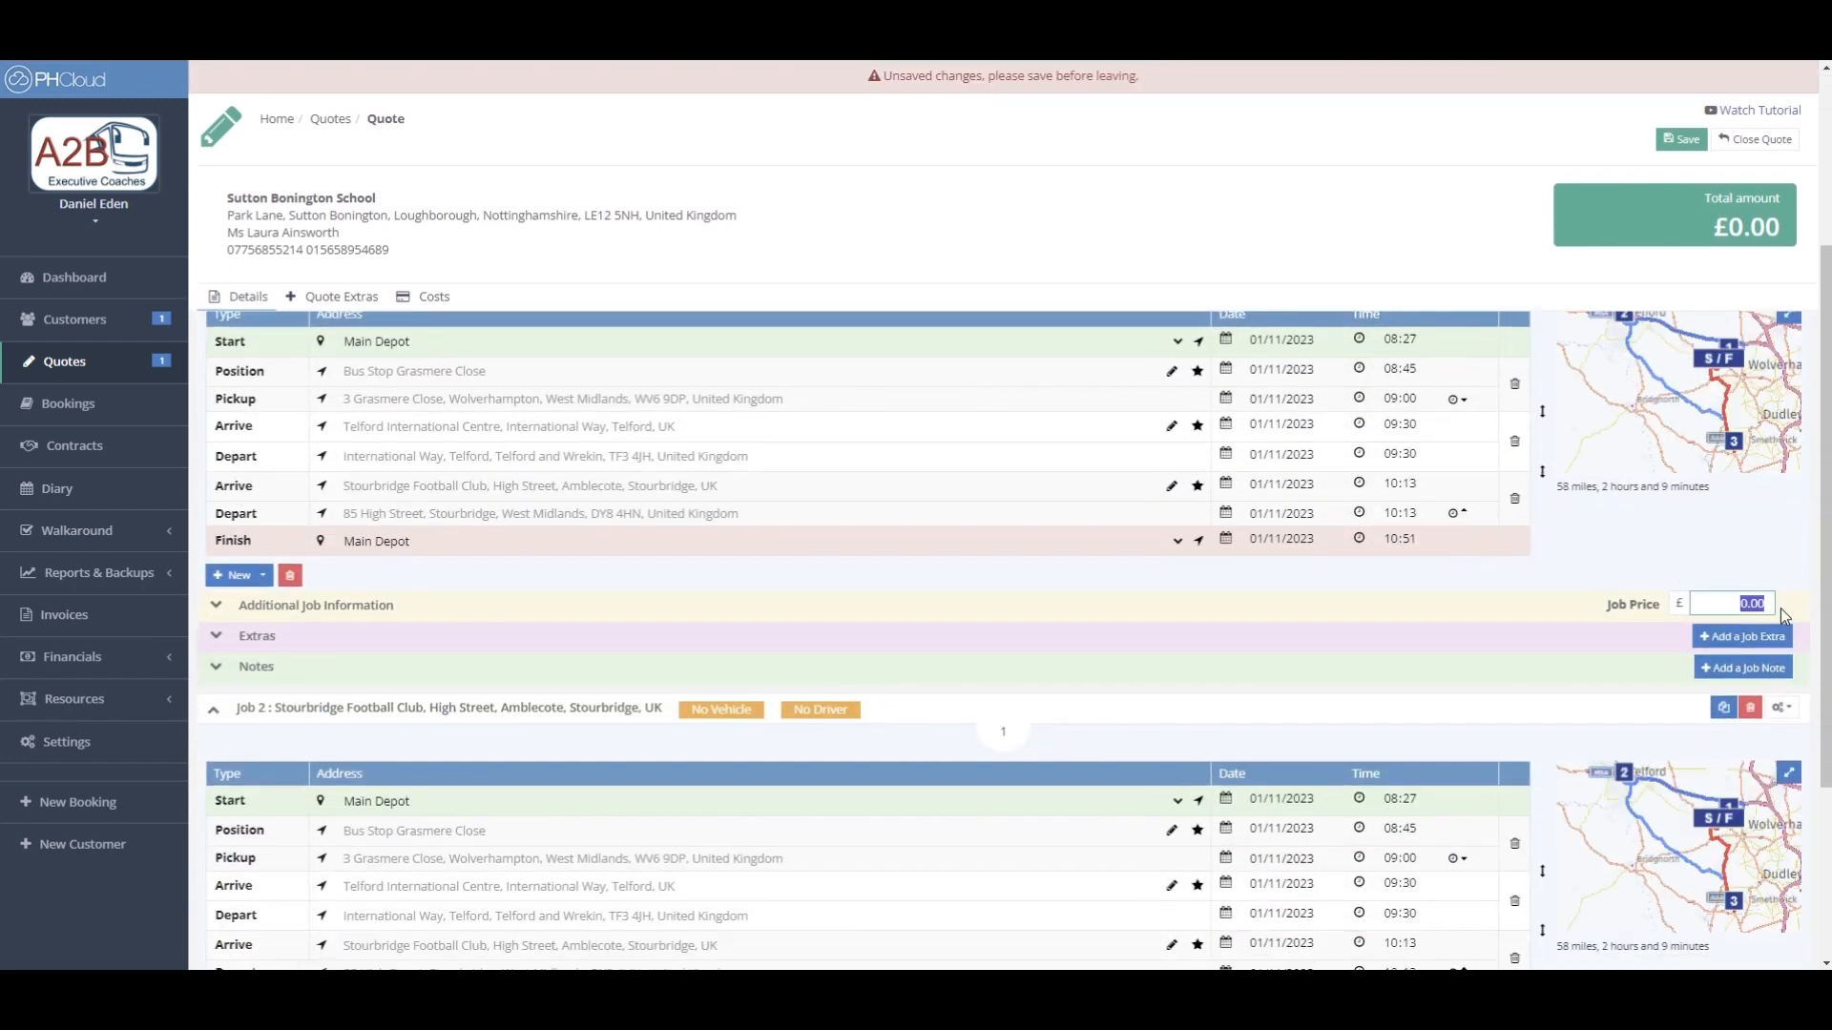
type("500")
scroll(1677, 631, "down", 3)
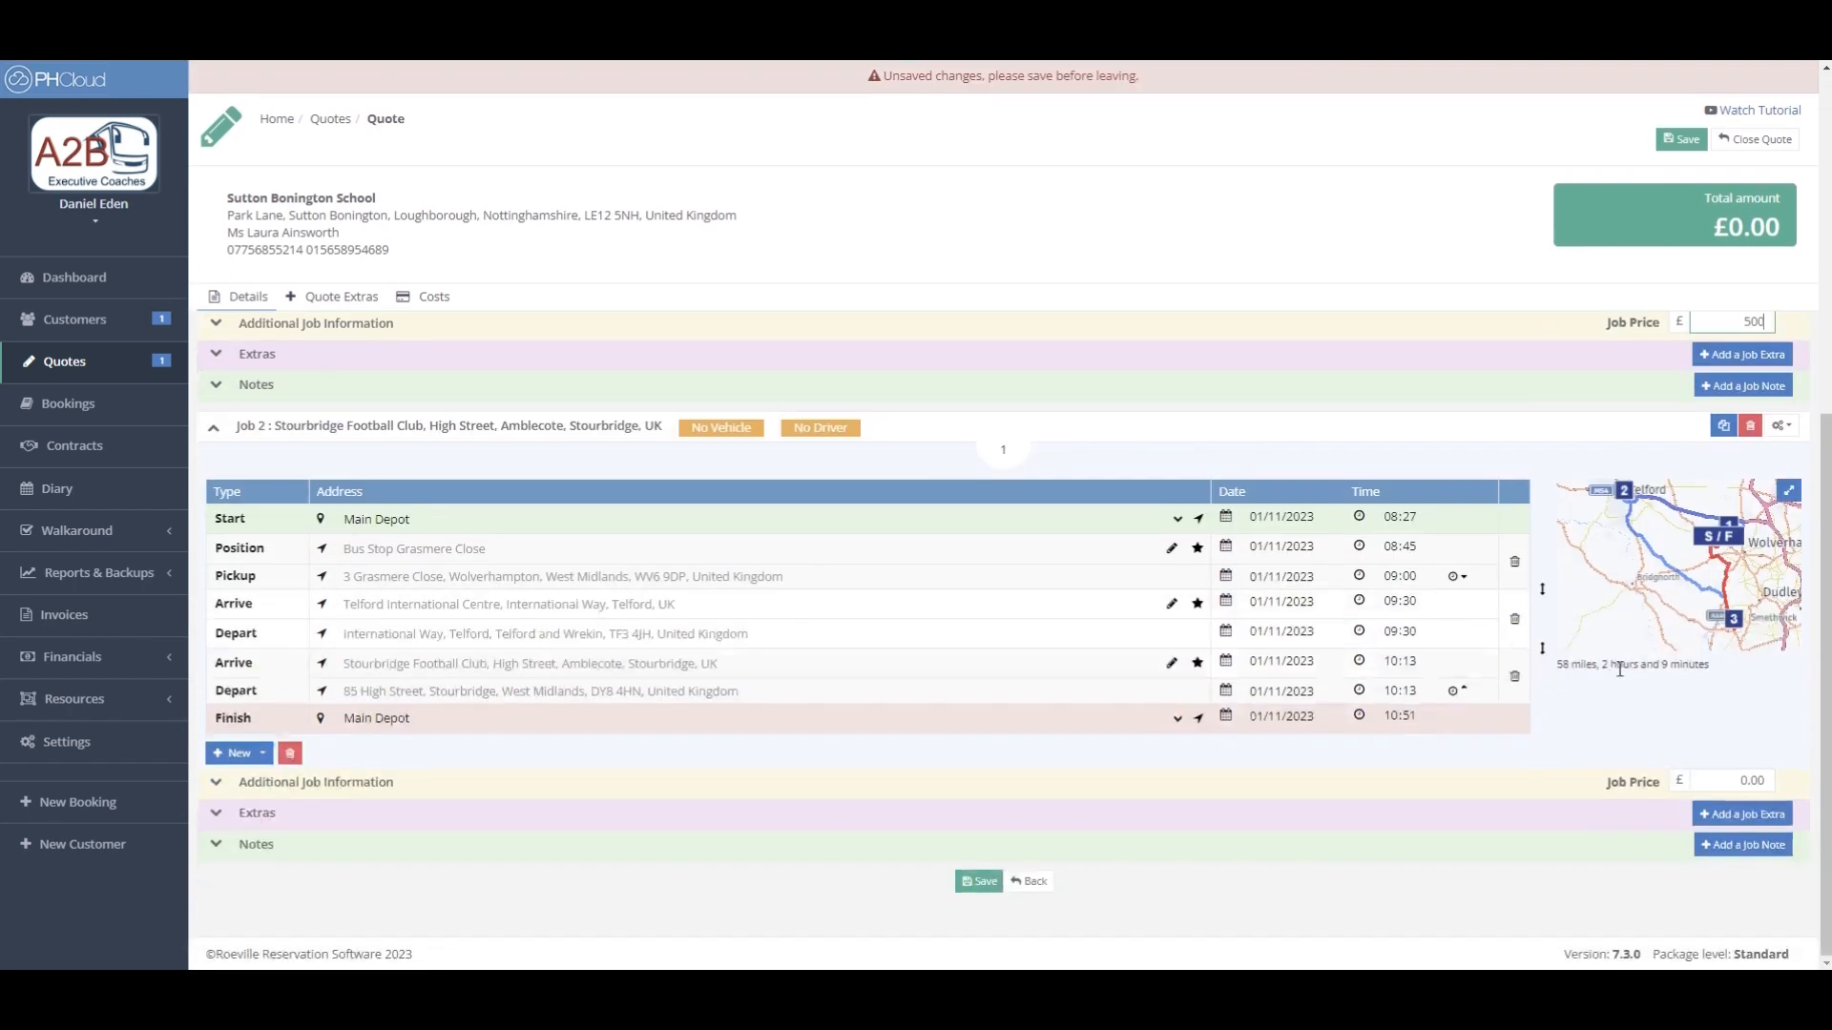
left_click(1744, 779)
type("5")
left_click(1673, 736)
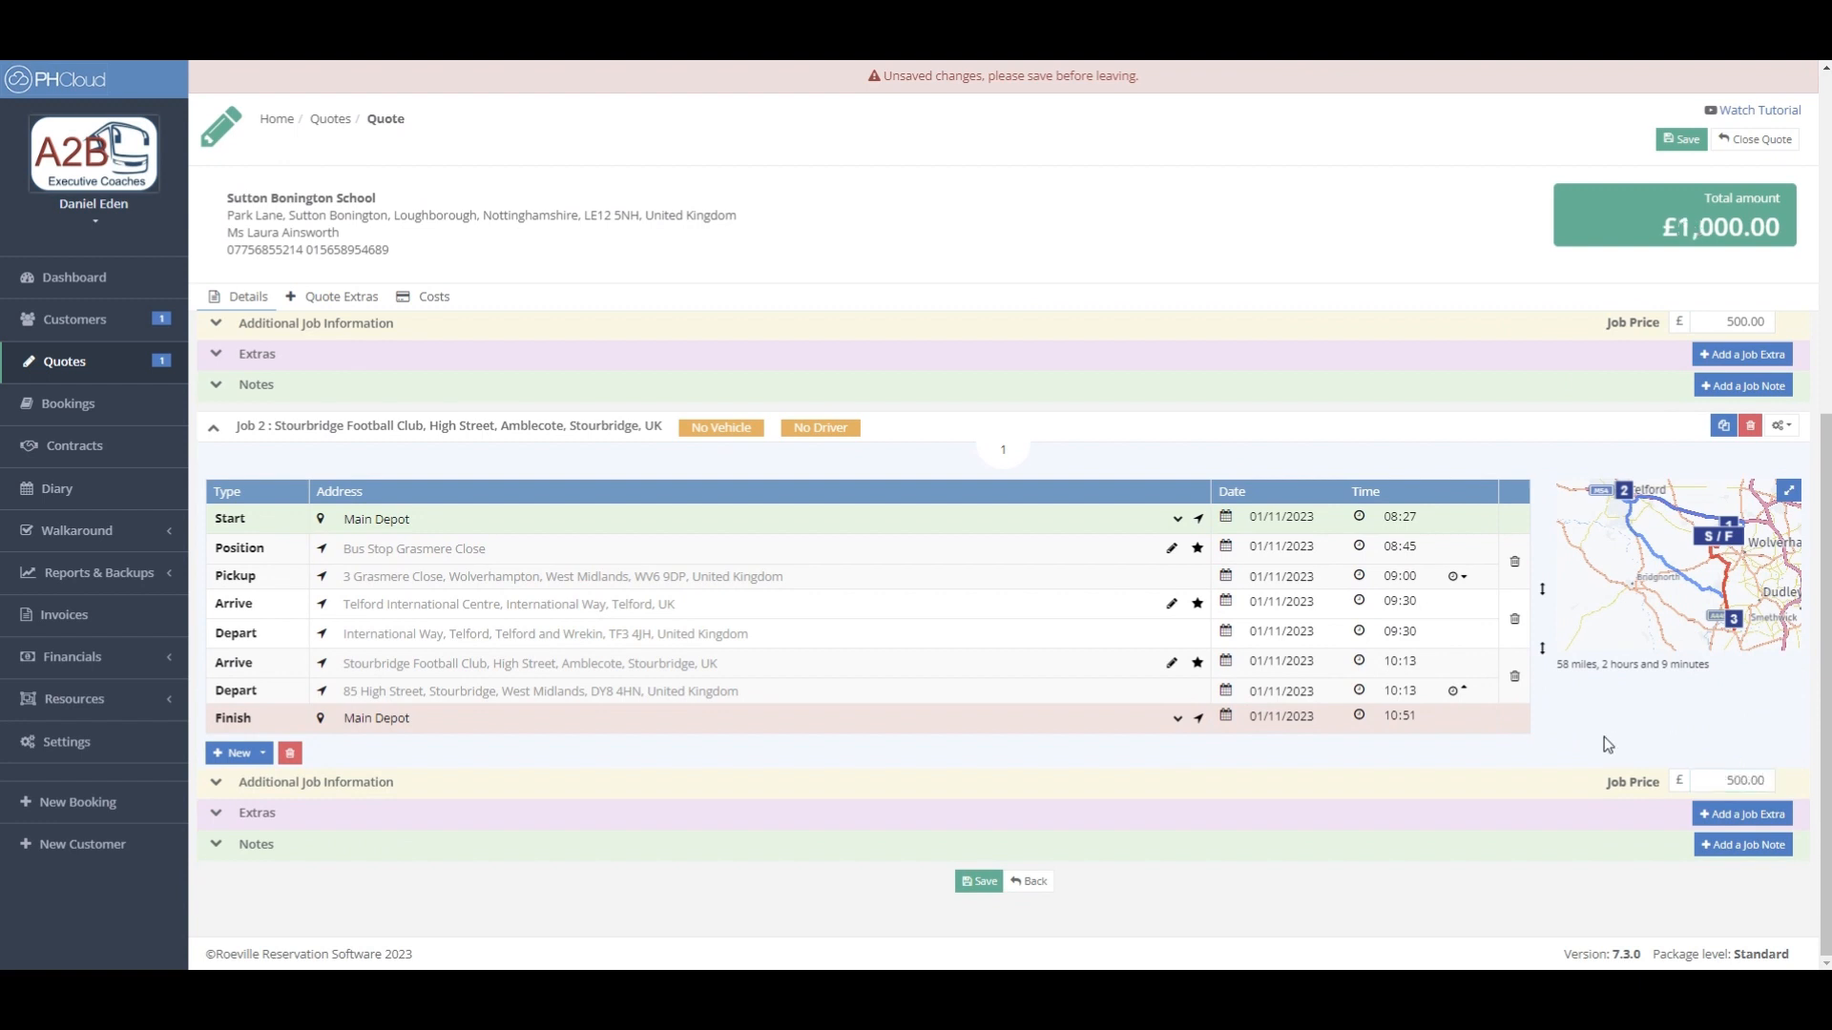
left_click(1746, 849)
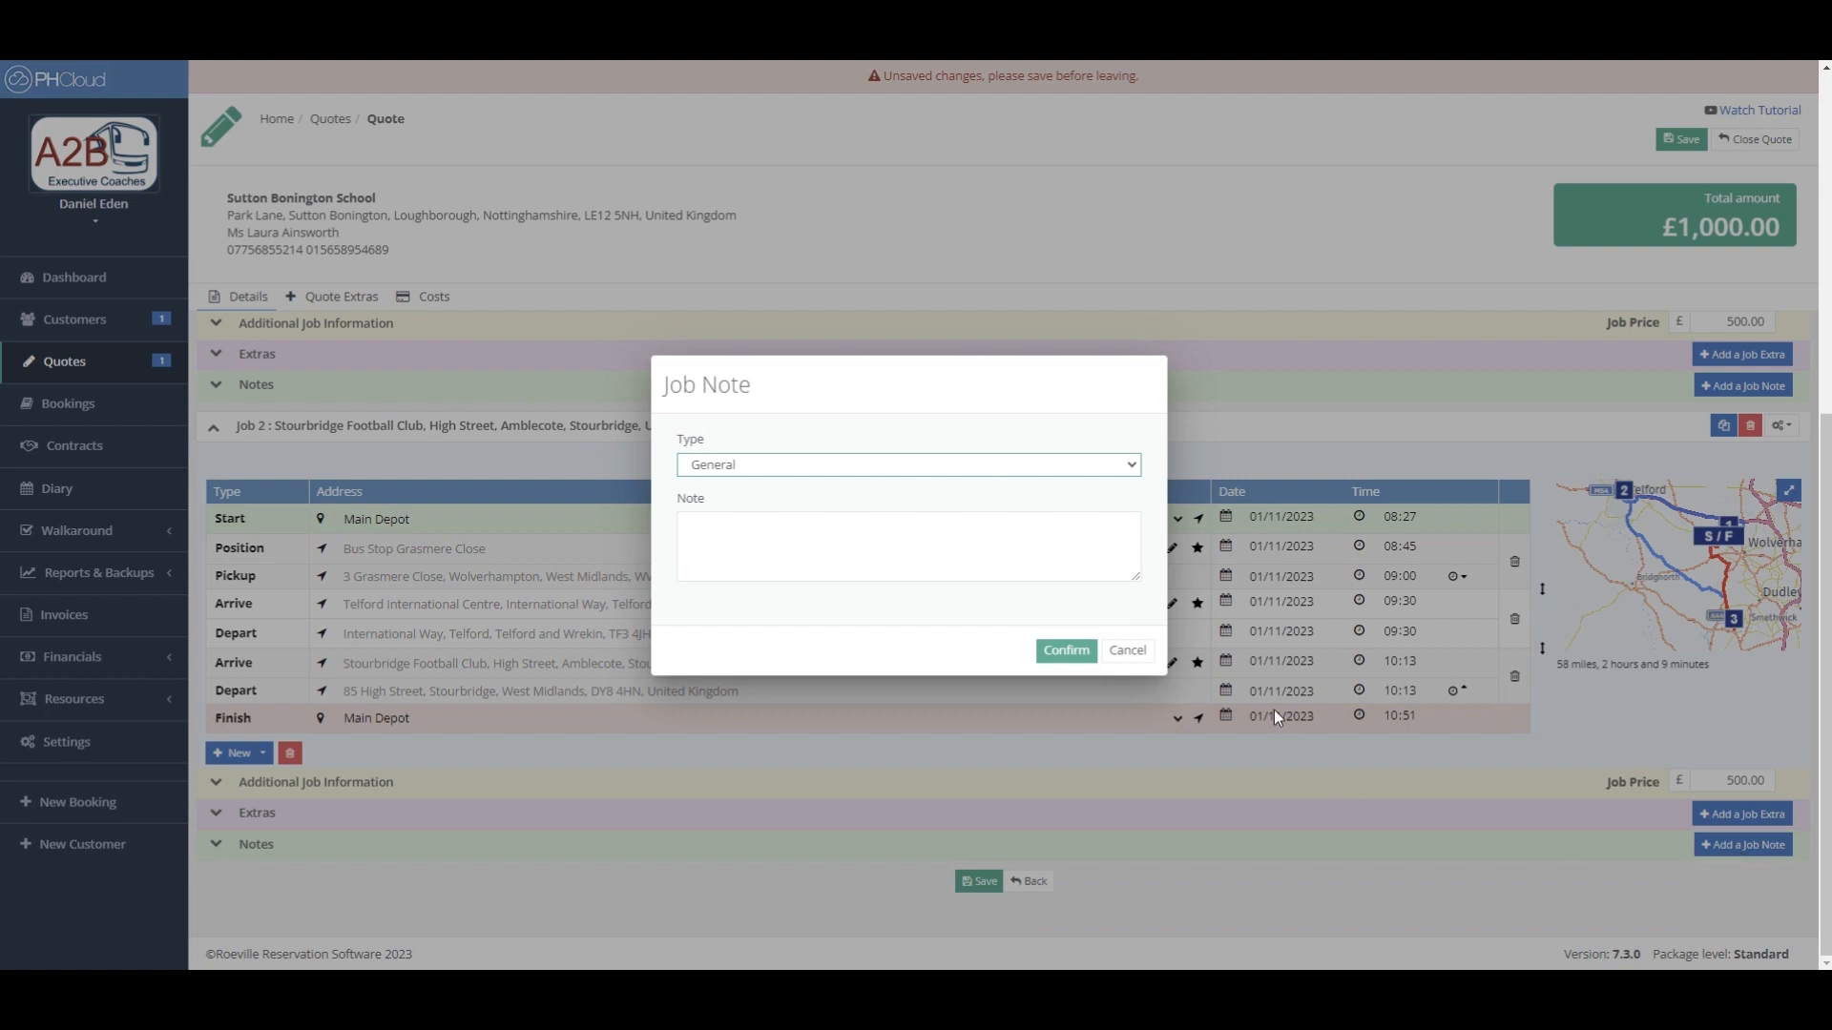
left_click(1131, 467)
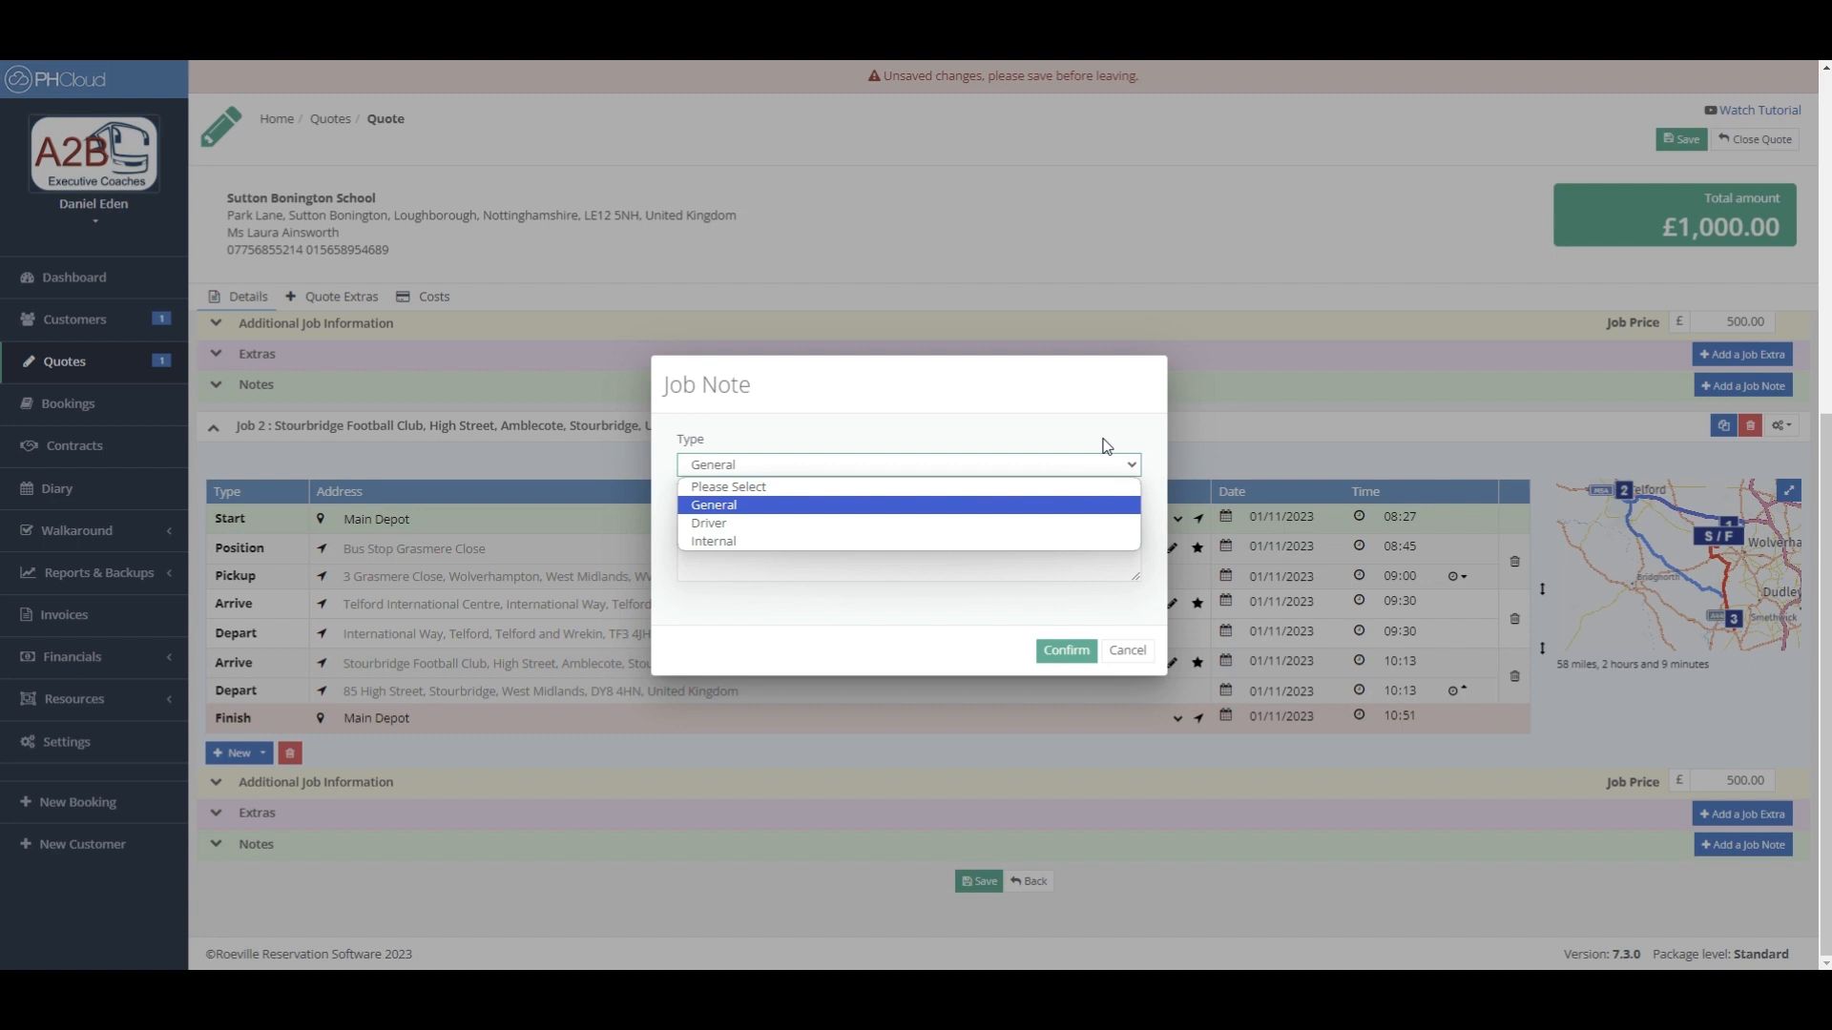
left_click(1104, 446)
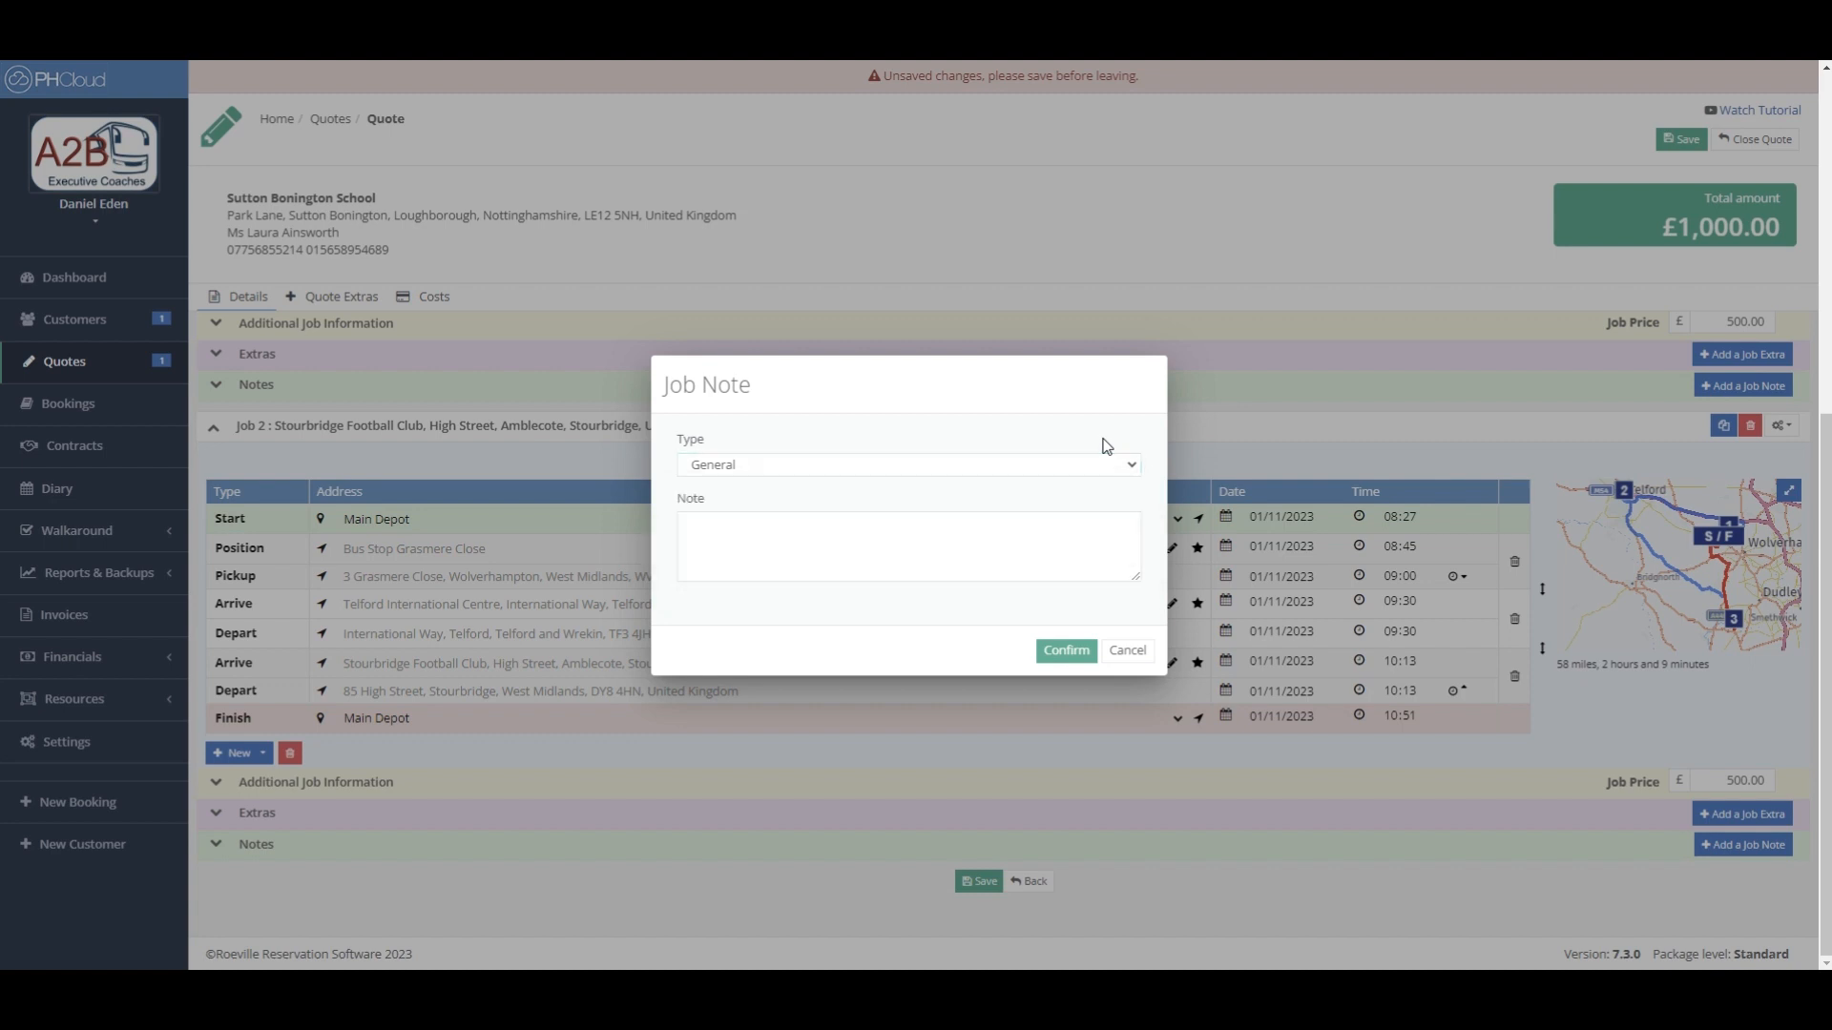
left_click(1129, 653)
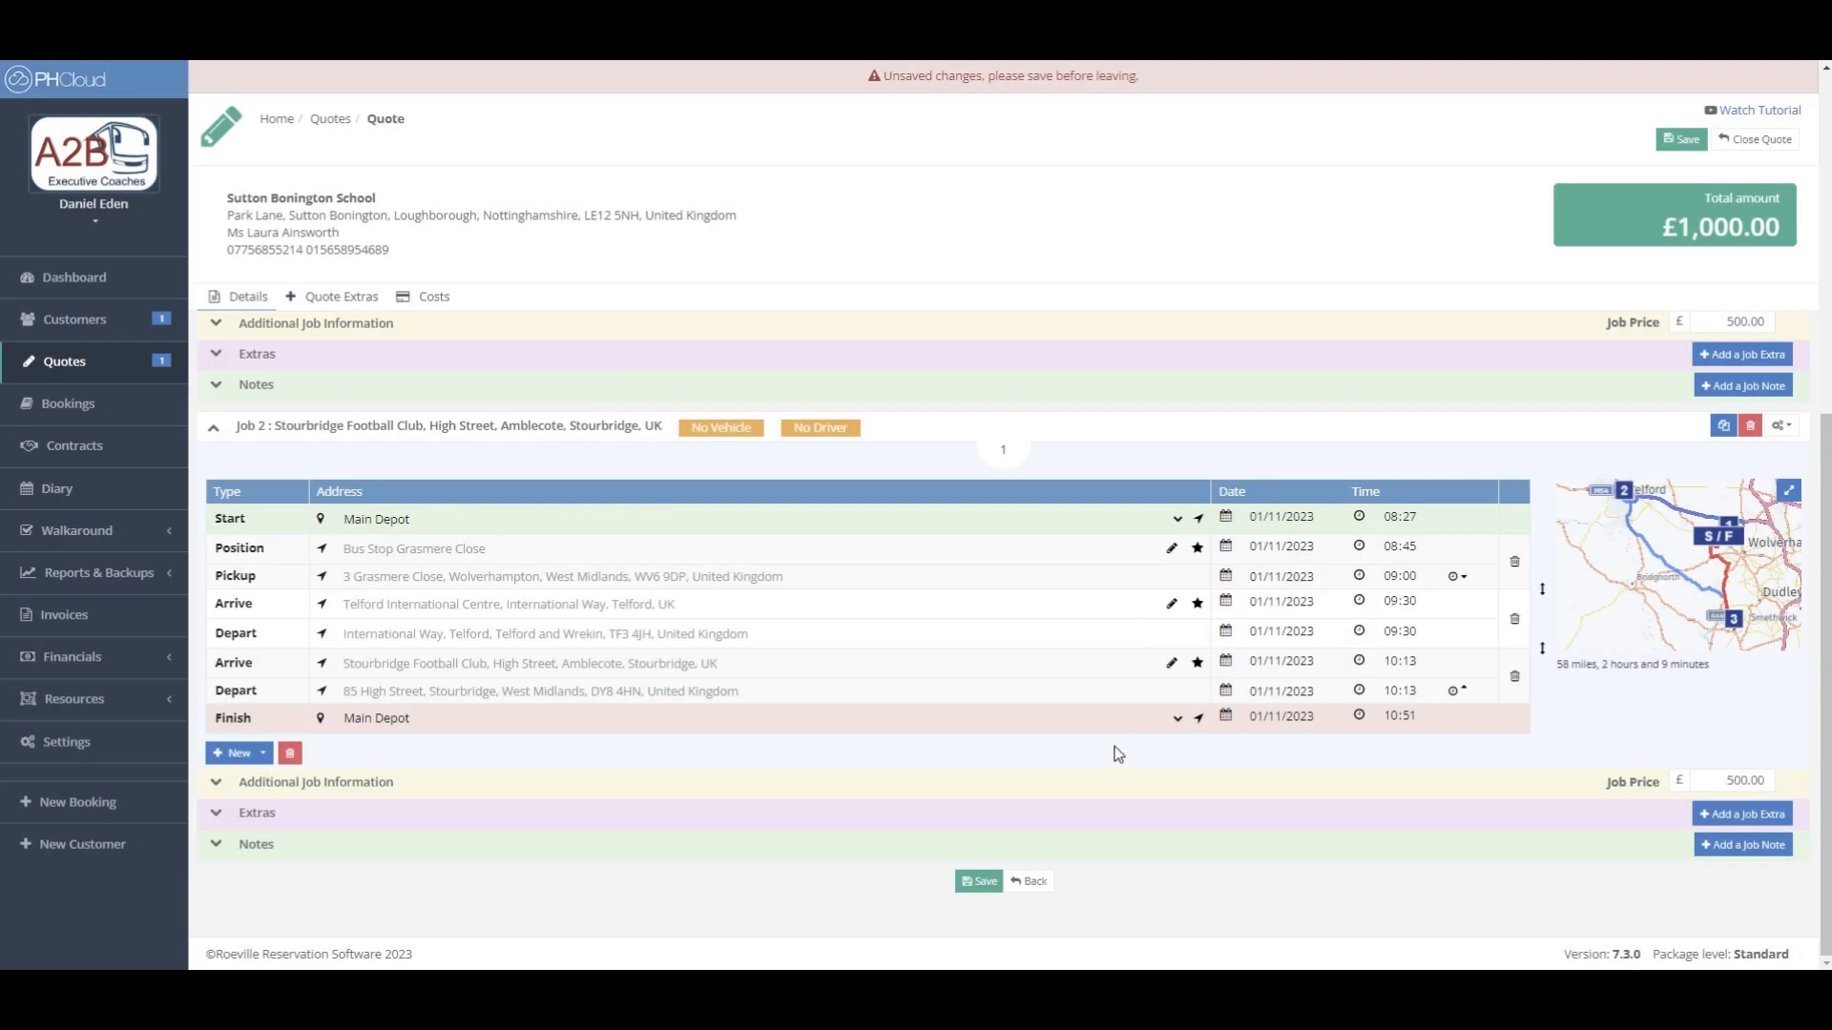
- Save the quote as Q103724 and bring up the Clone Quote dialog
left_click(980, 885)
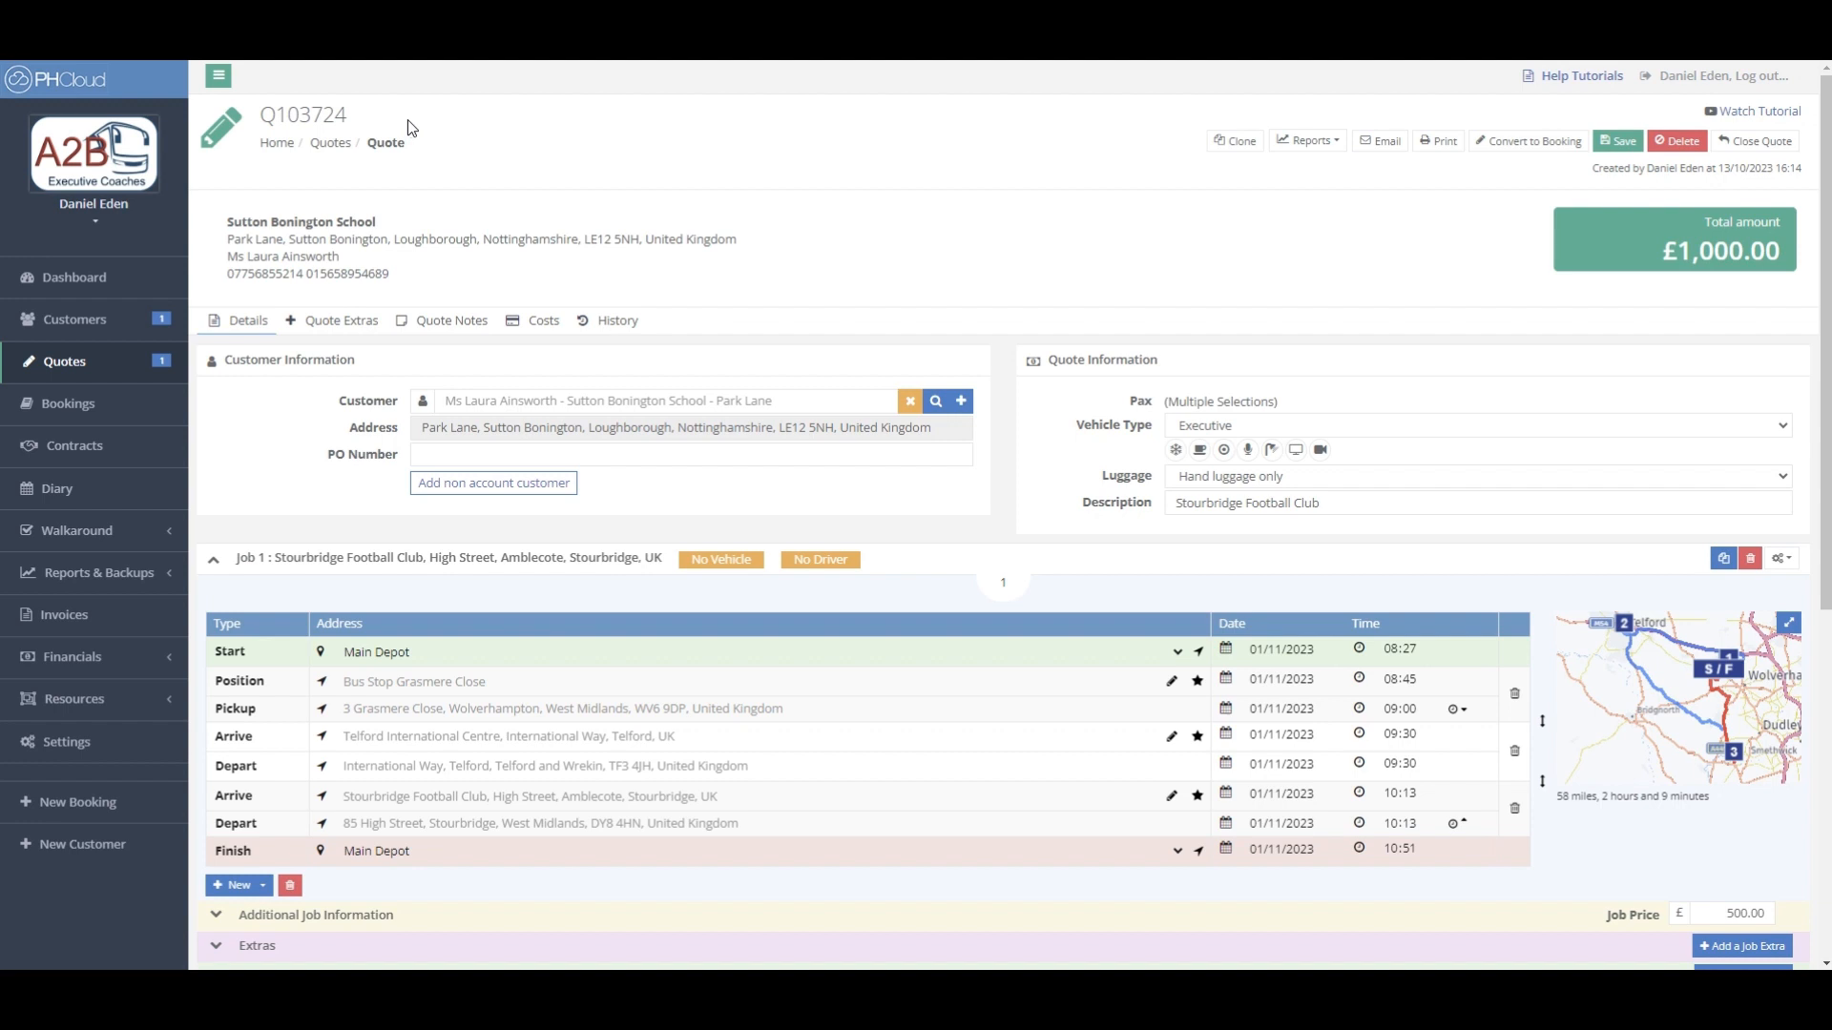
left_click(1239, 145)
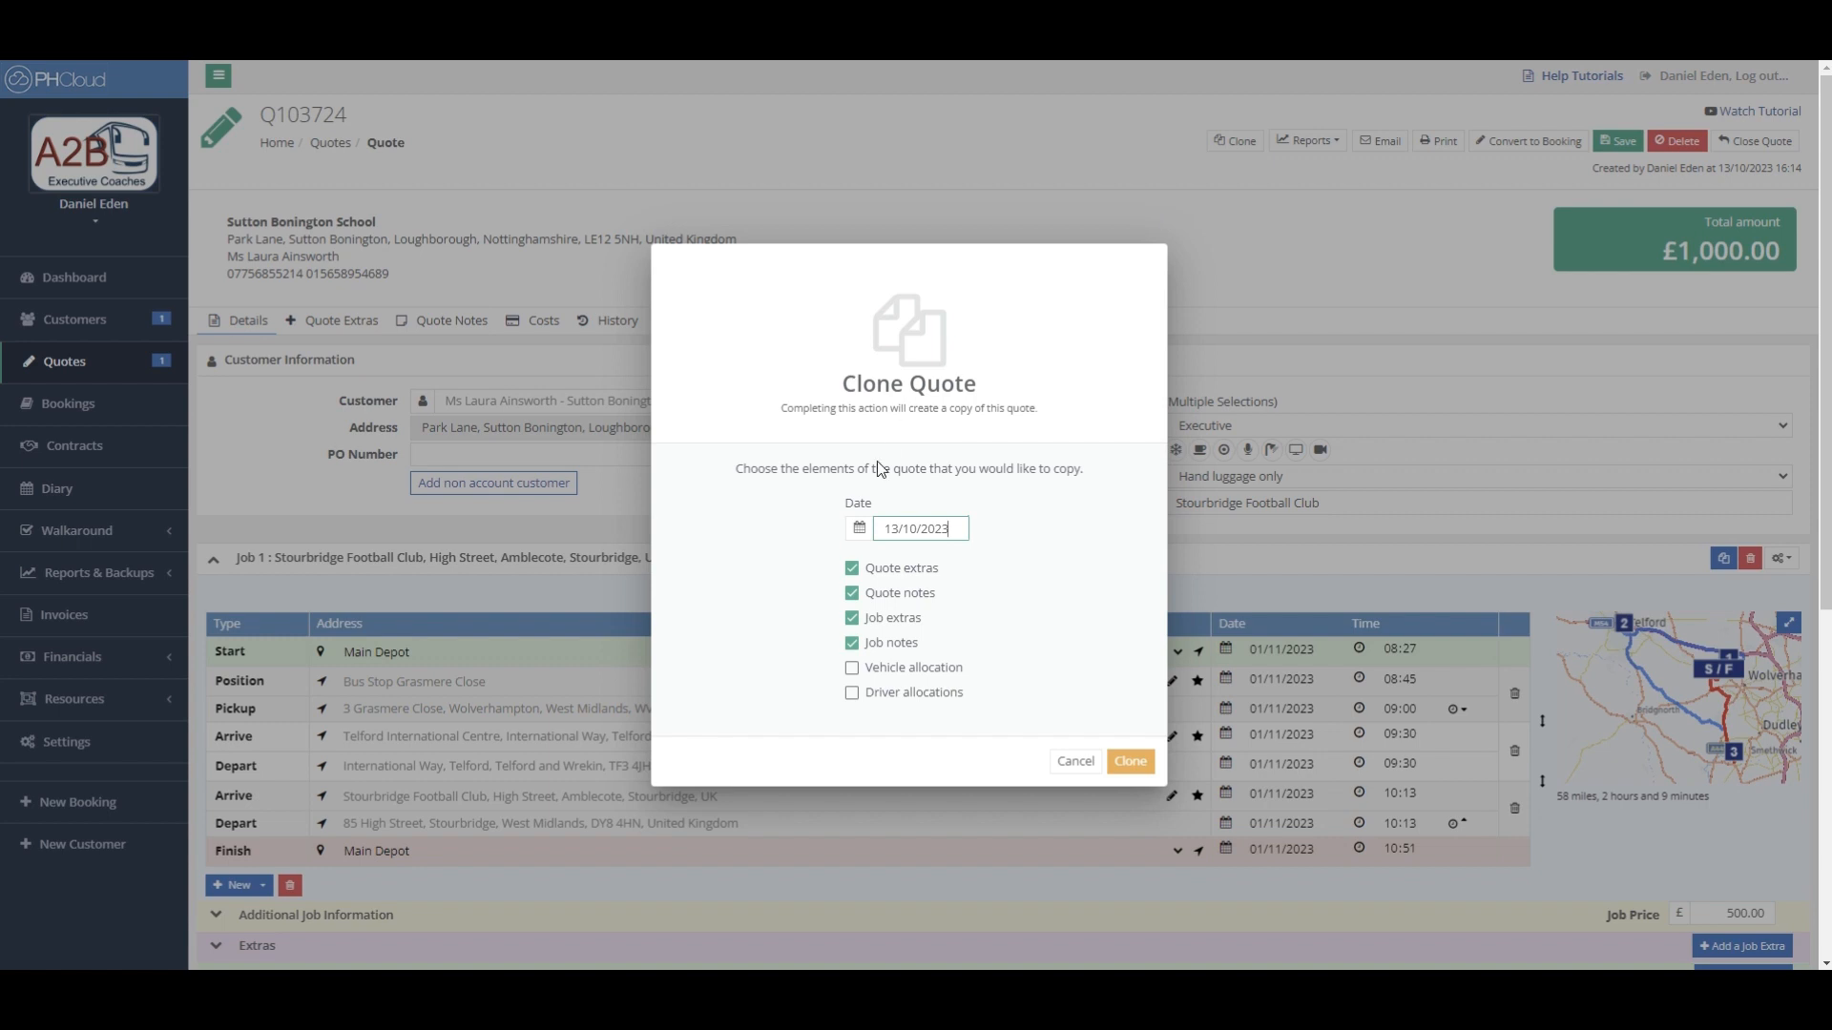
- Cancel the Clone Quote dialog without copying, leaving Q103724 at £1,000.00
left_click(858, 532)
left_click(1059, 559)
left_click(1075, 761)
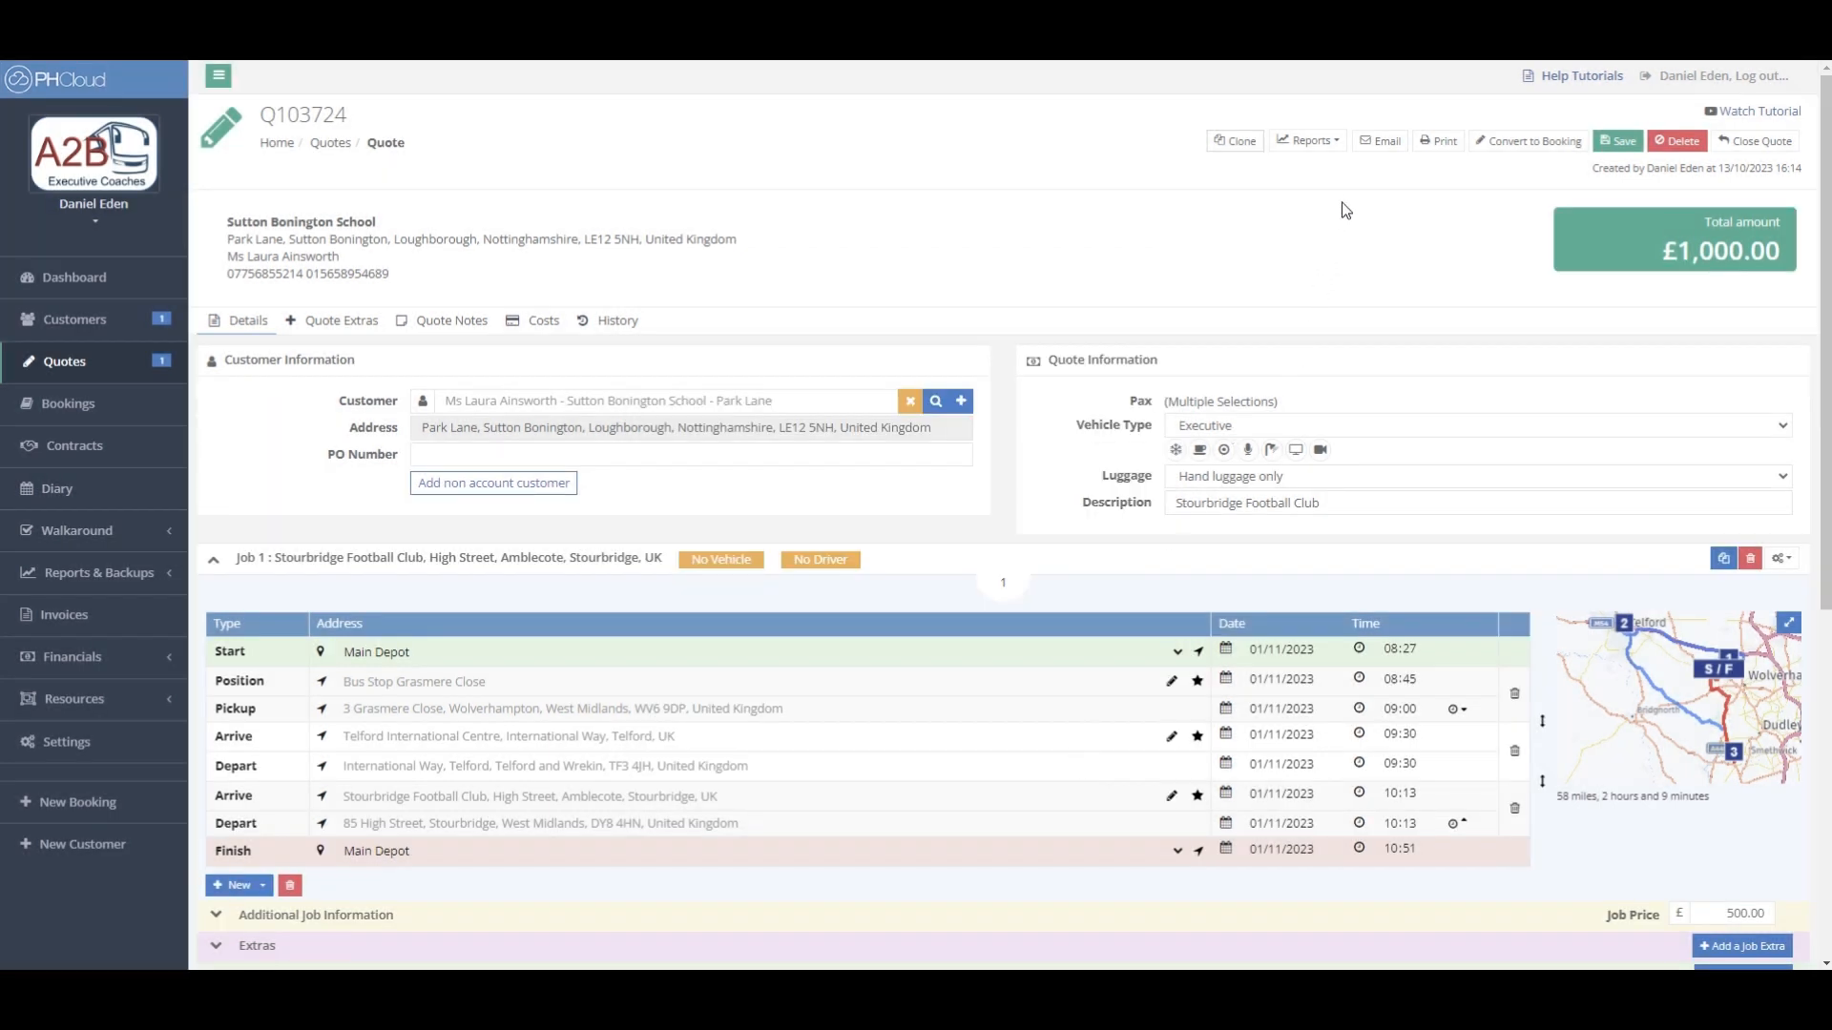
- Start an email for quote Q103724 and fill its body with the Quote Template wording
left_click(1384, 143)
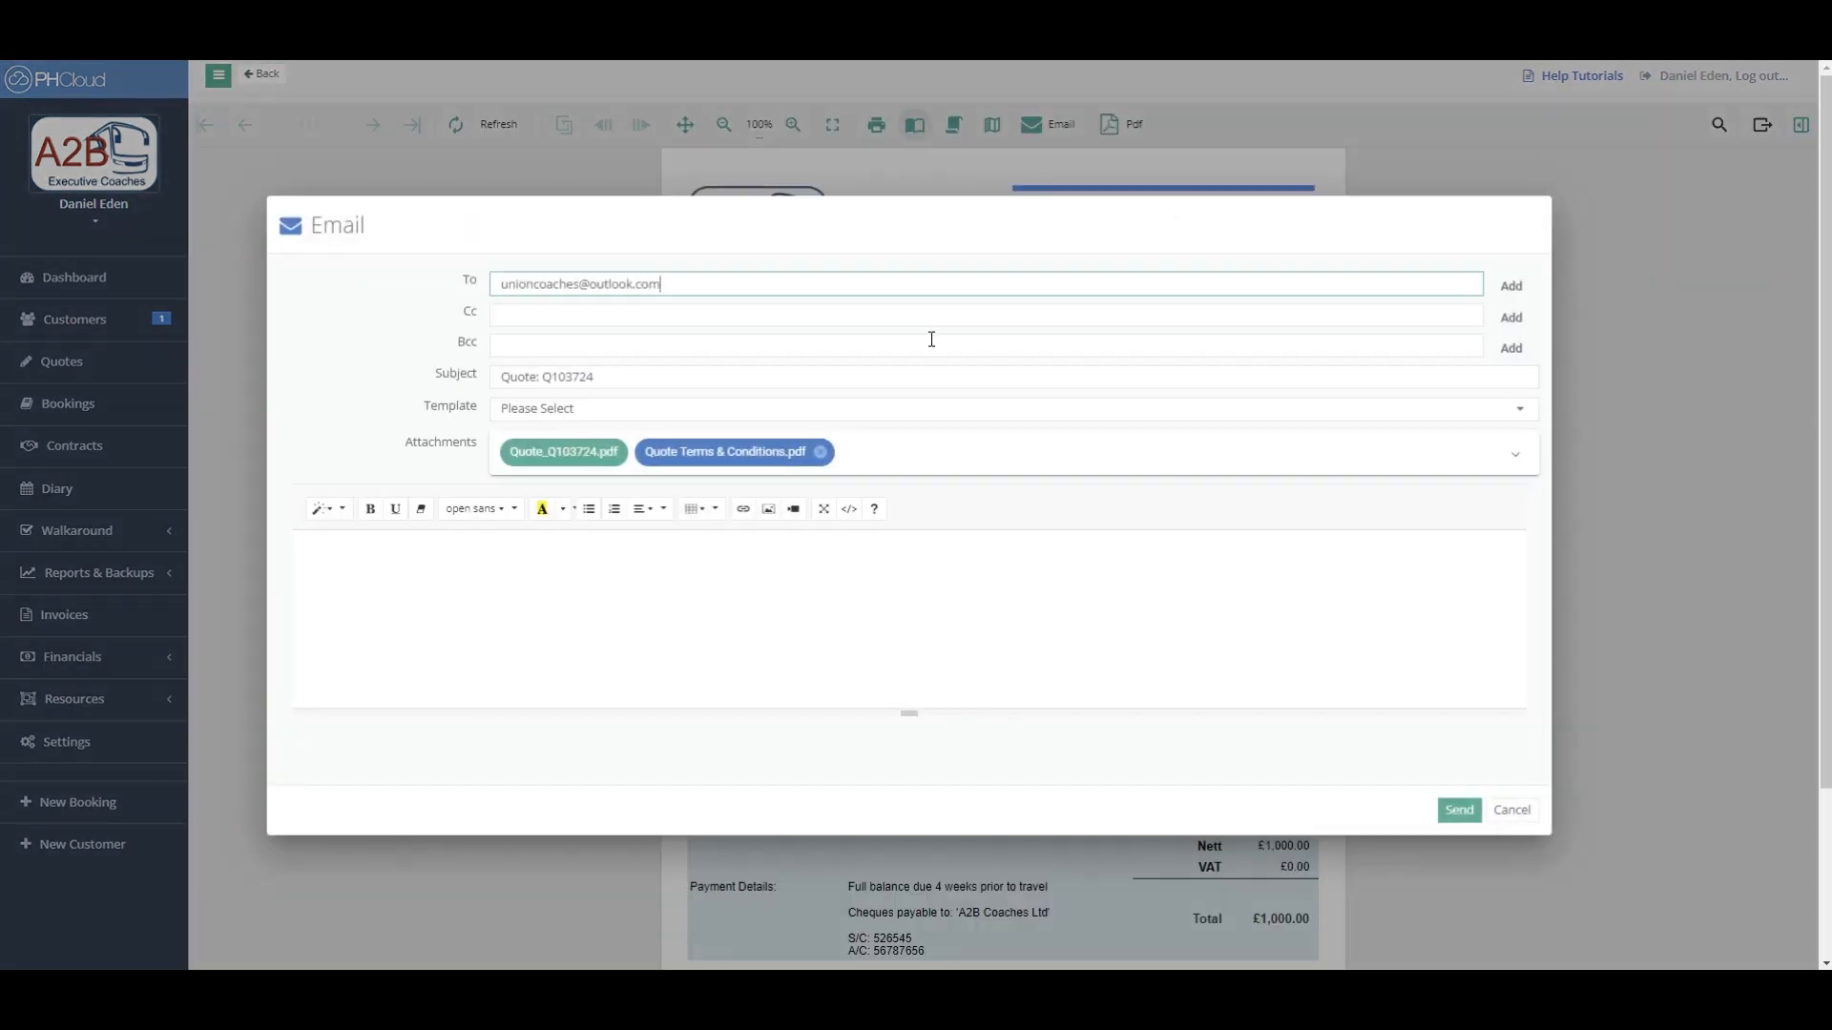
left_click(906, 417)
left_click(670, 444)
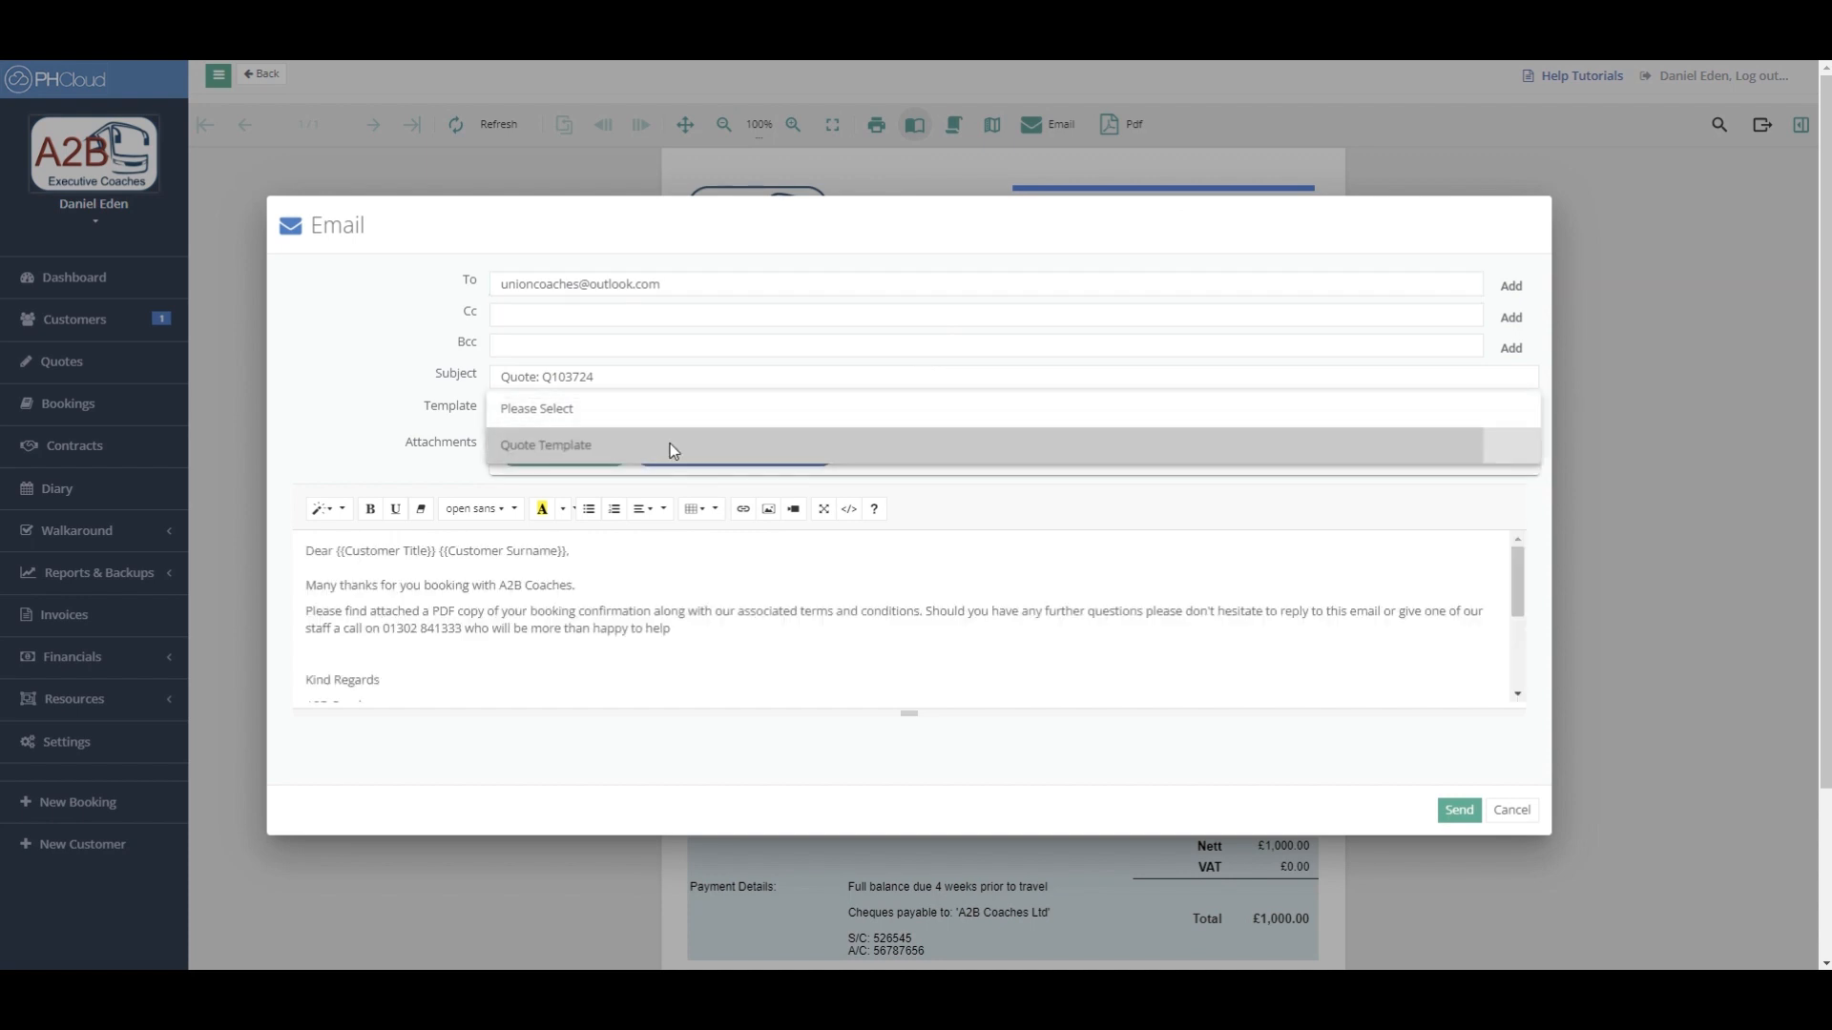
scroll(671, 589, "down", 3)
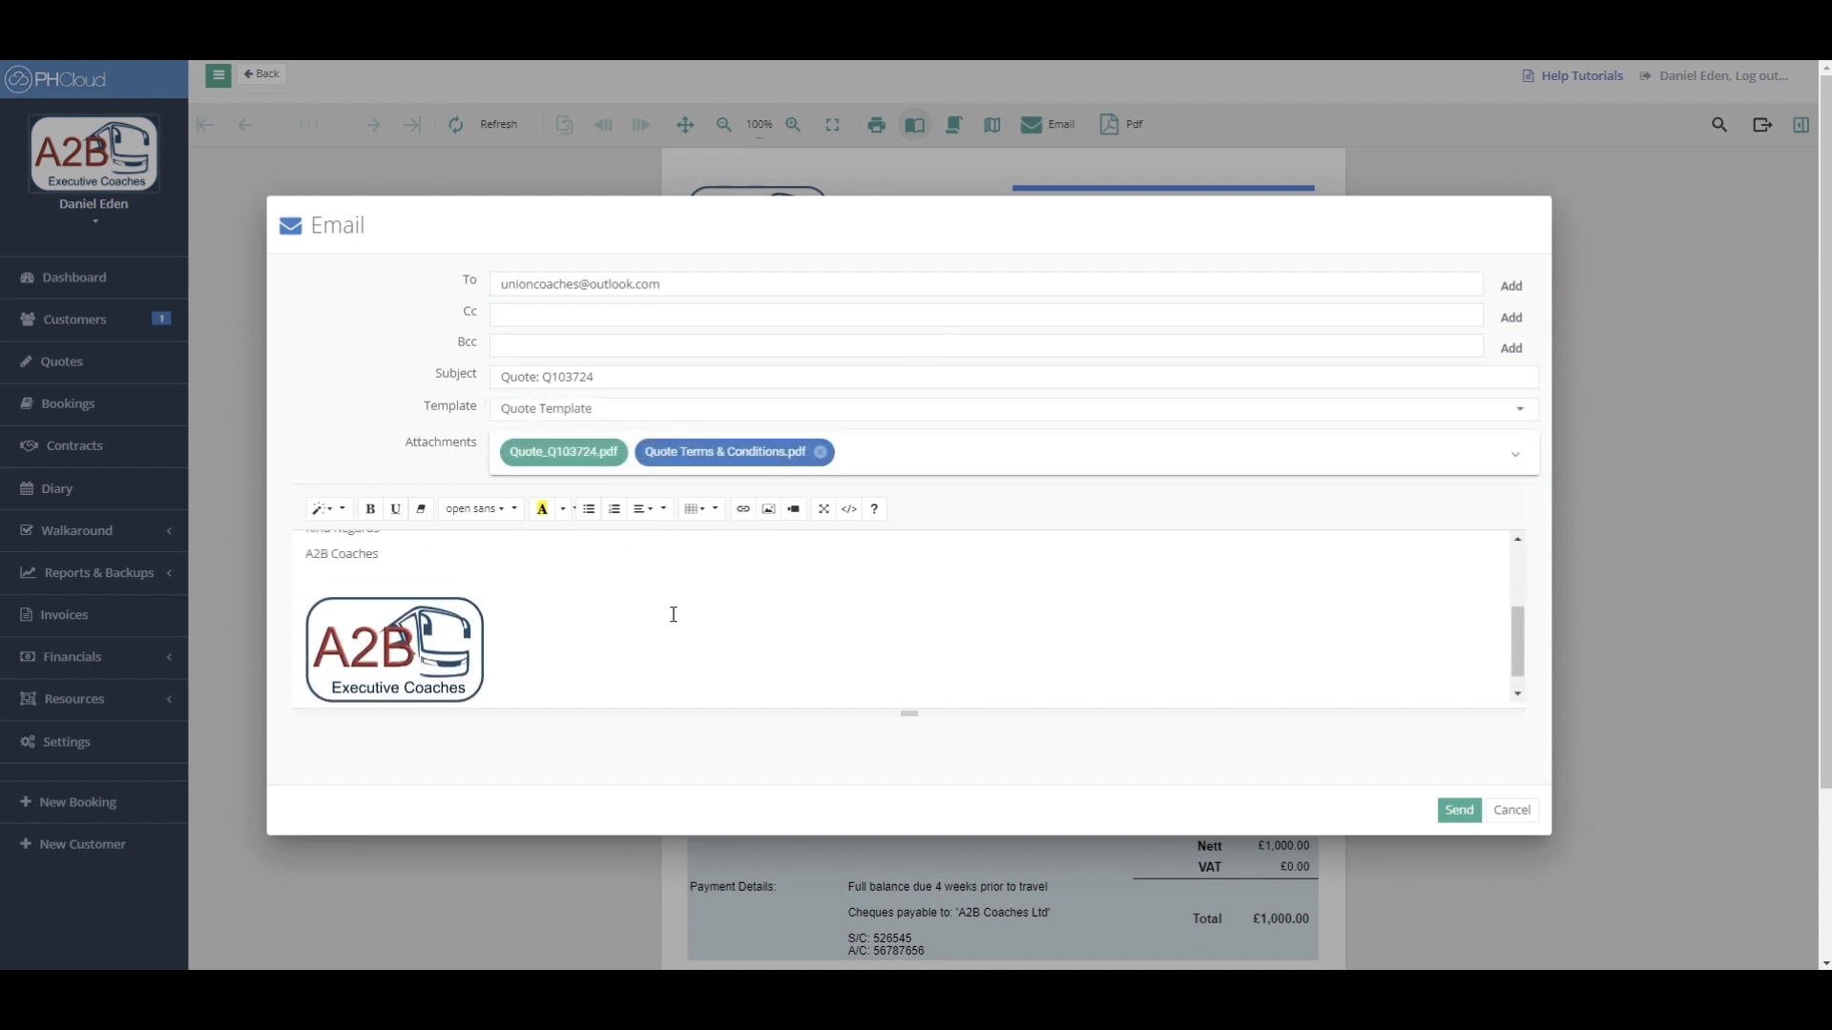
scroll(674, 610, "up", 3)
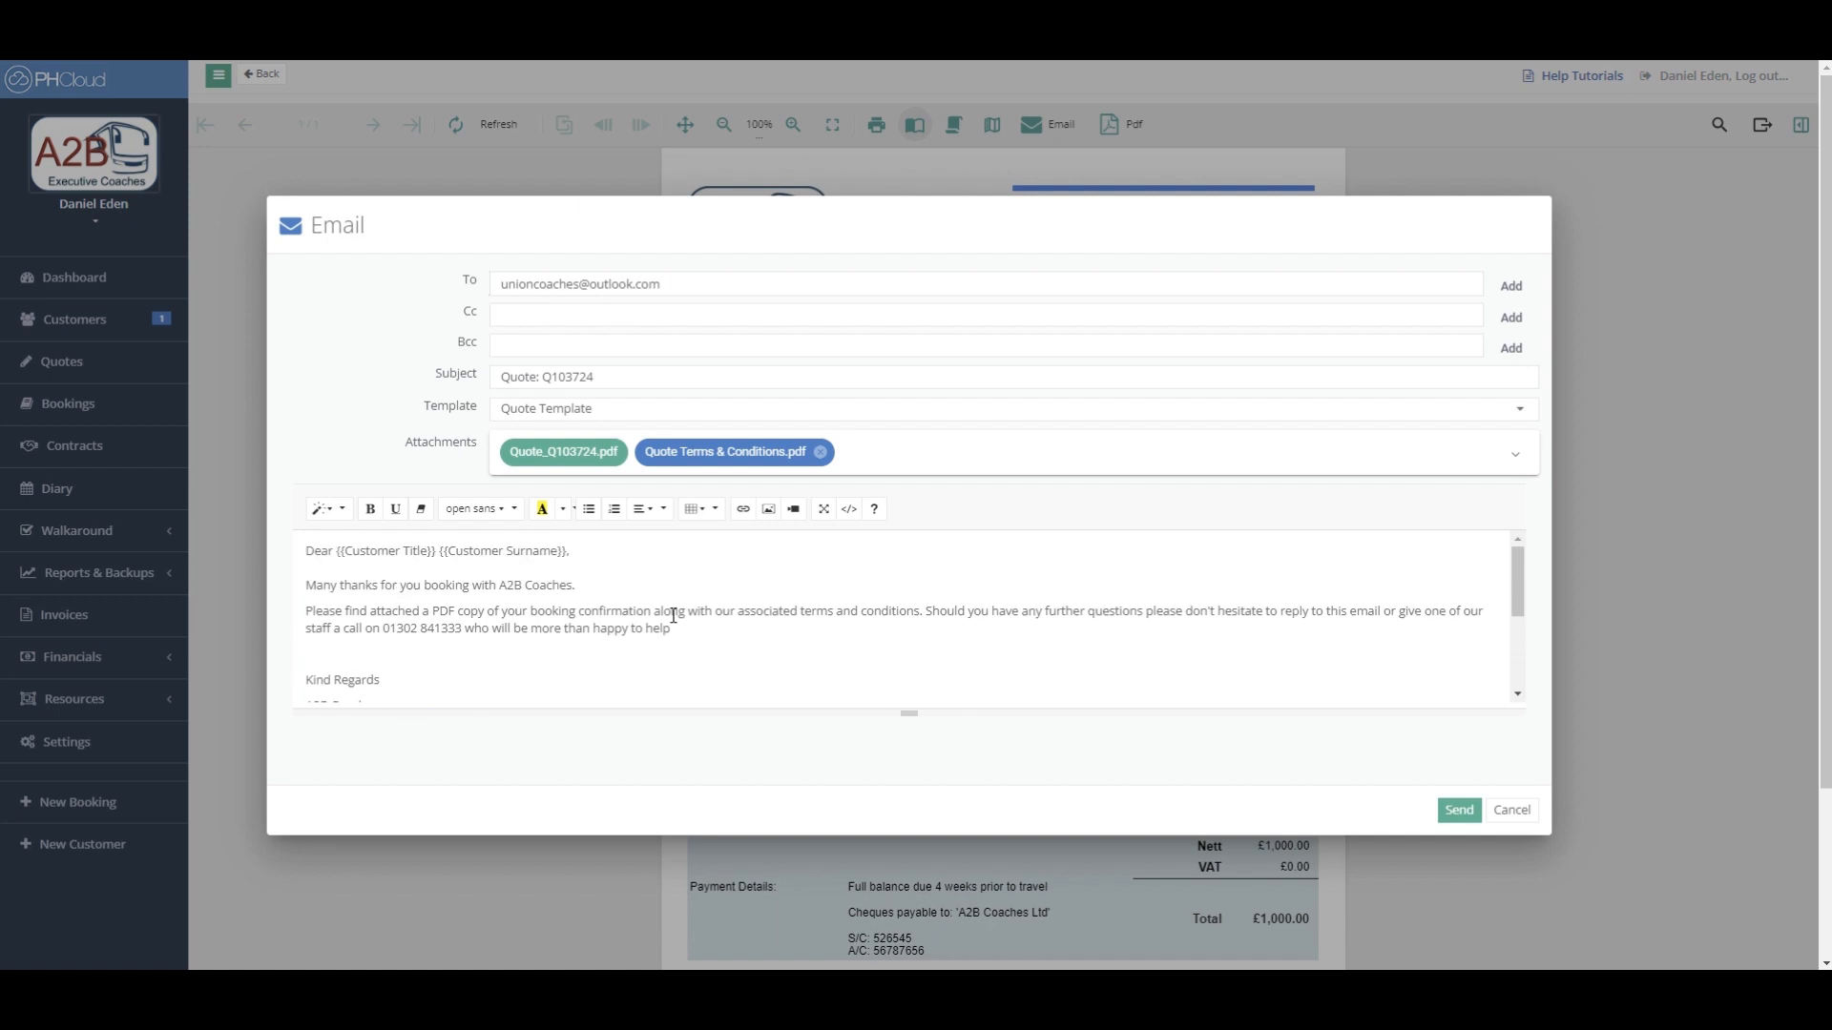
- Review the email body text and attachments, then discard the email without sending
left_click(598, 558)
left_click(600, 586)
left_click(699, 629)
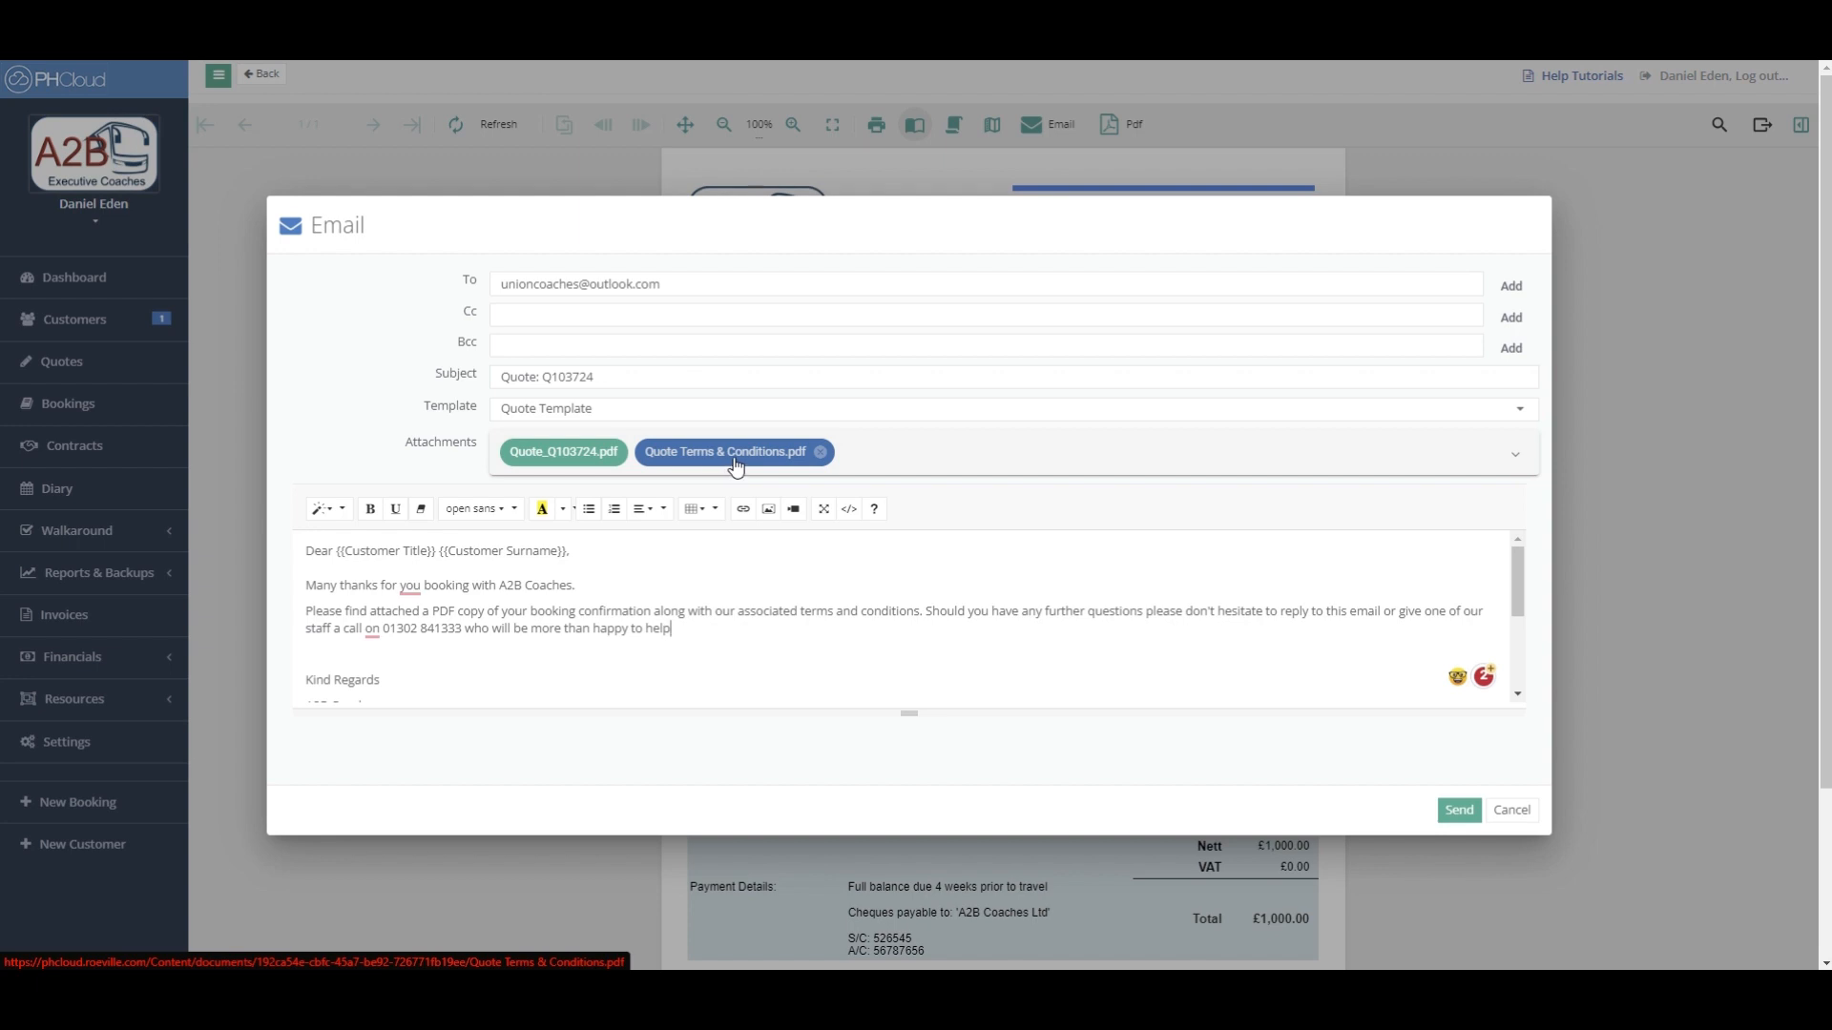
left_click(1517, 461)
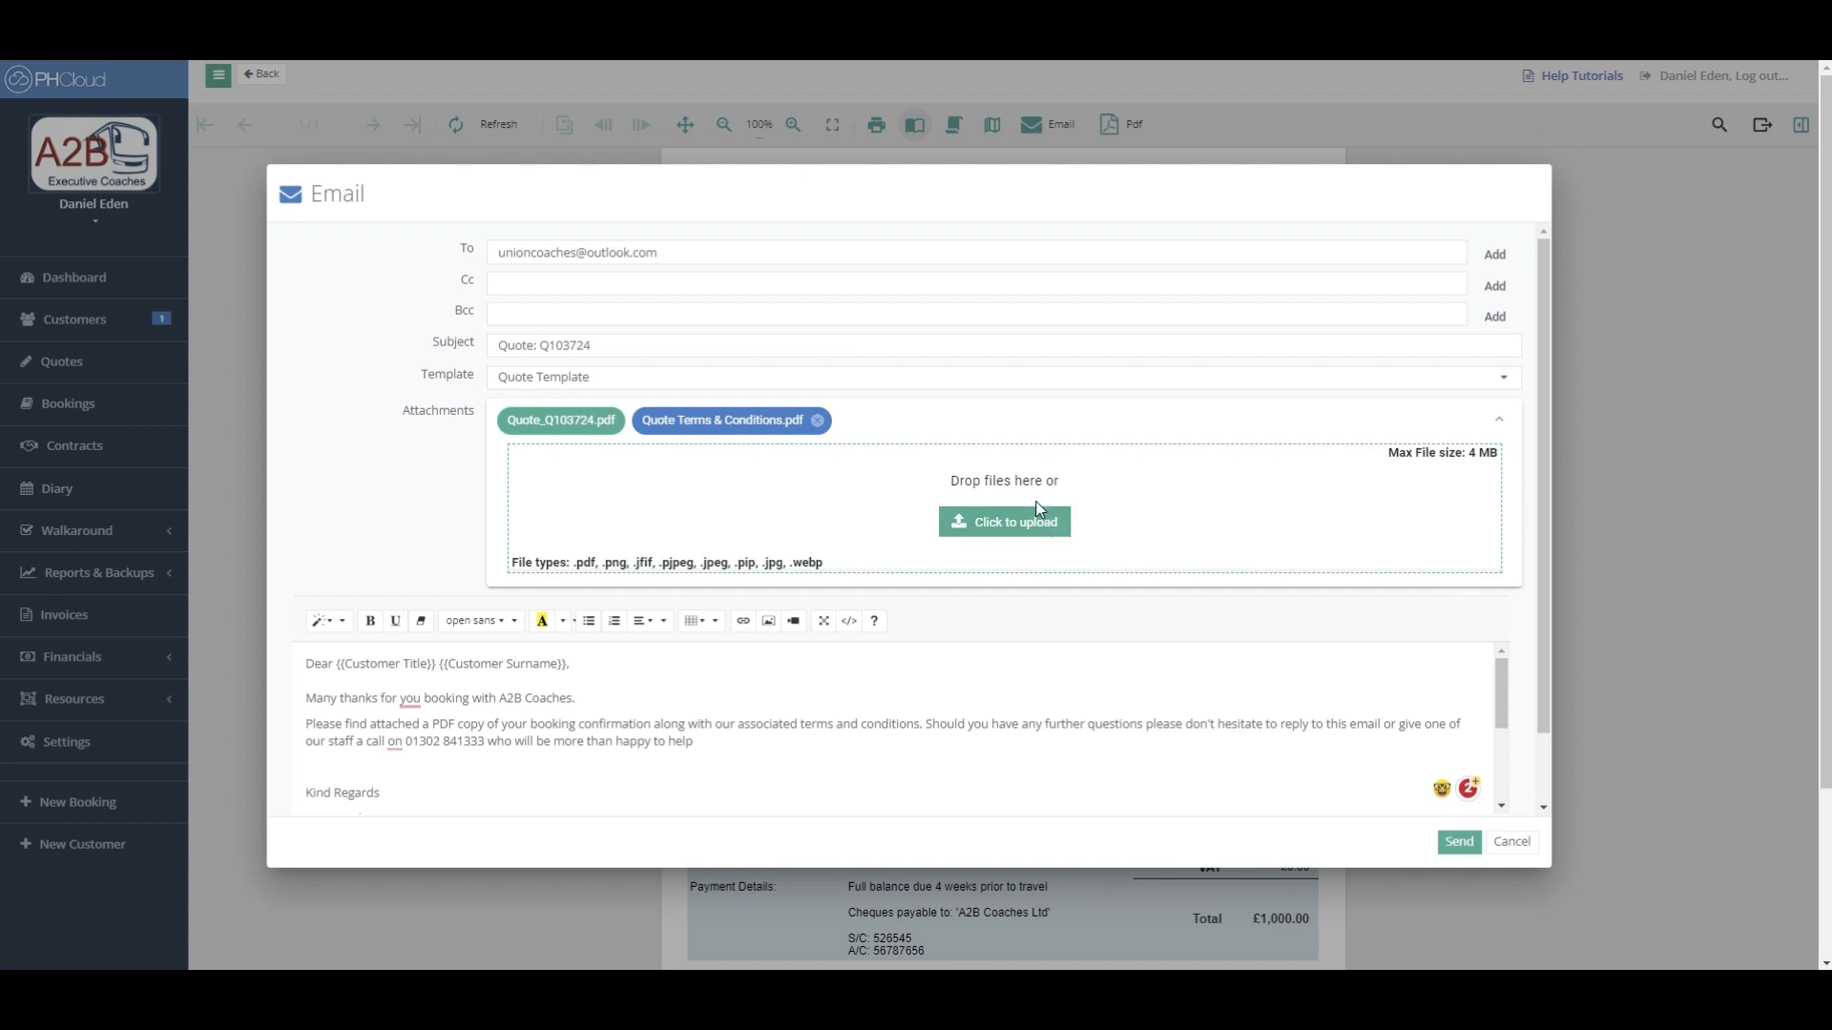
left_click(1511, 841)
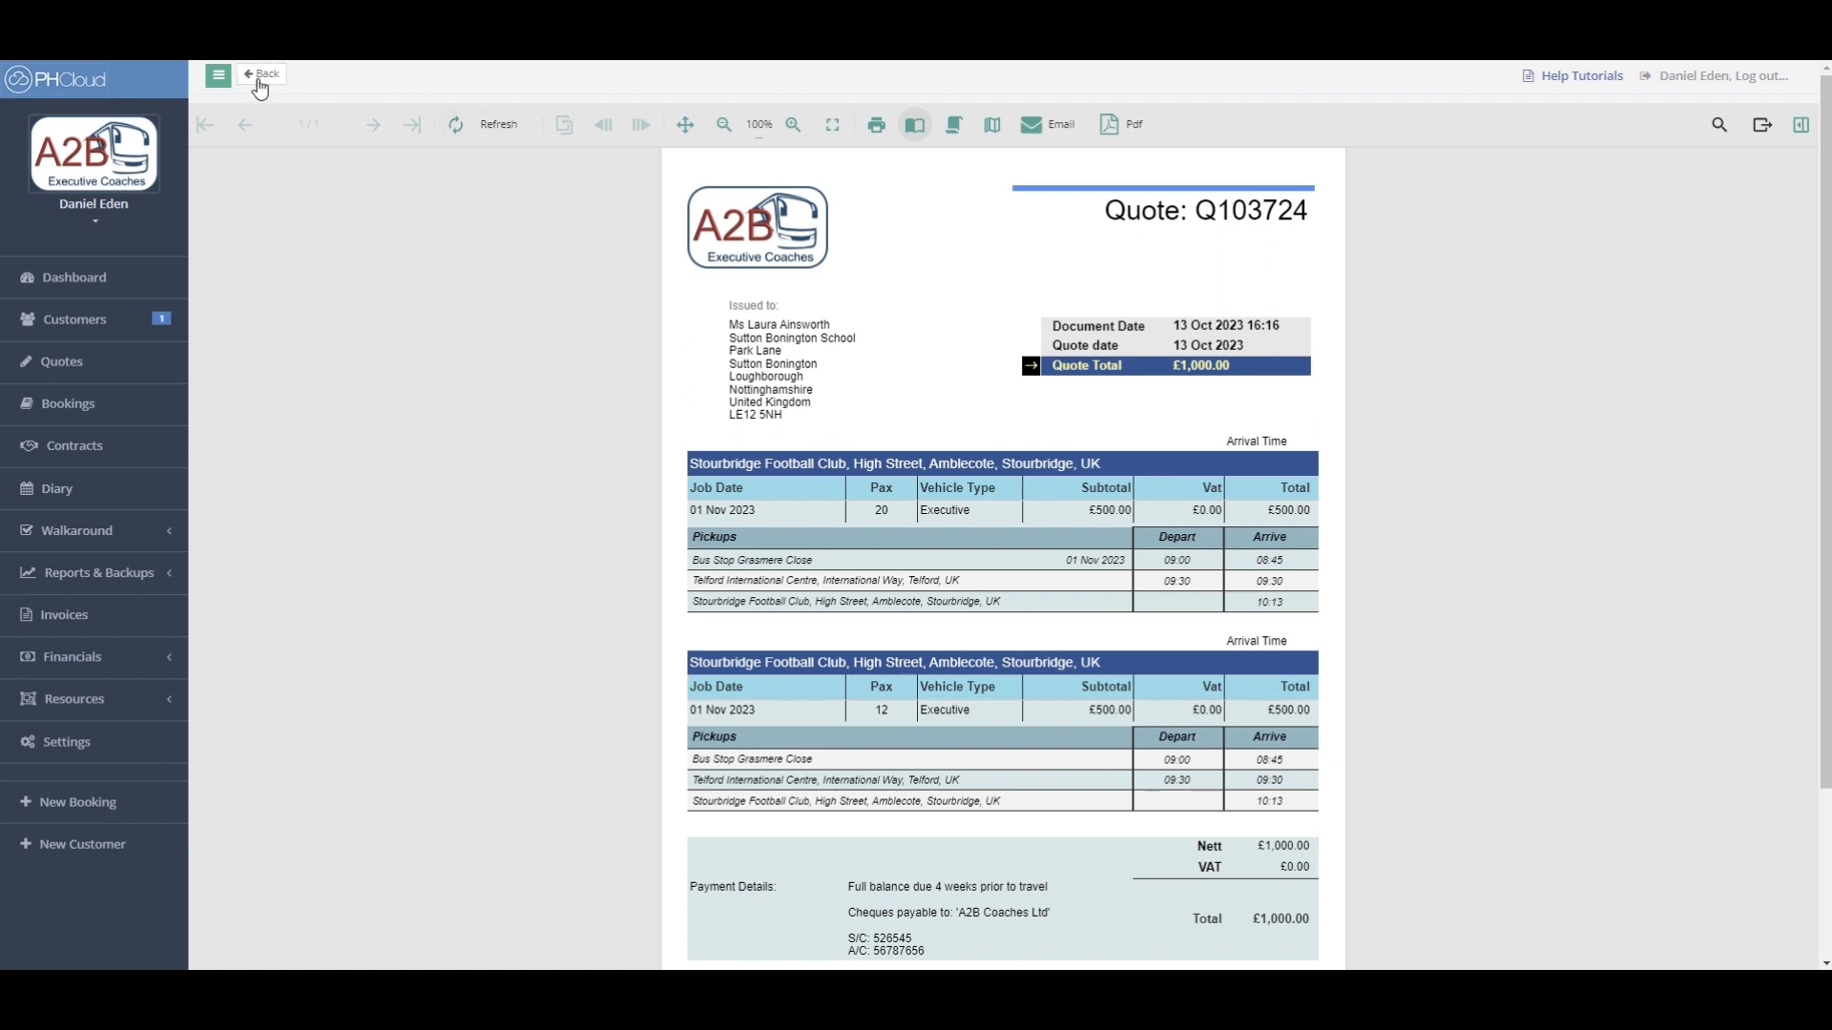
- Add the Accounts Dep contact as a recipient of the Q103724 quote email, then close the form
left_click(257, 78)
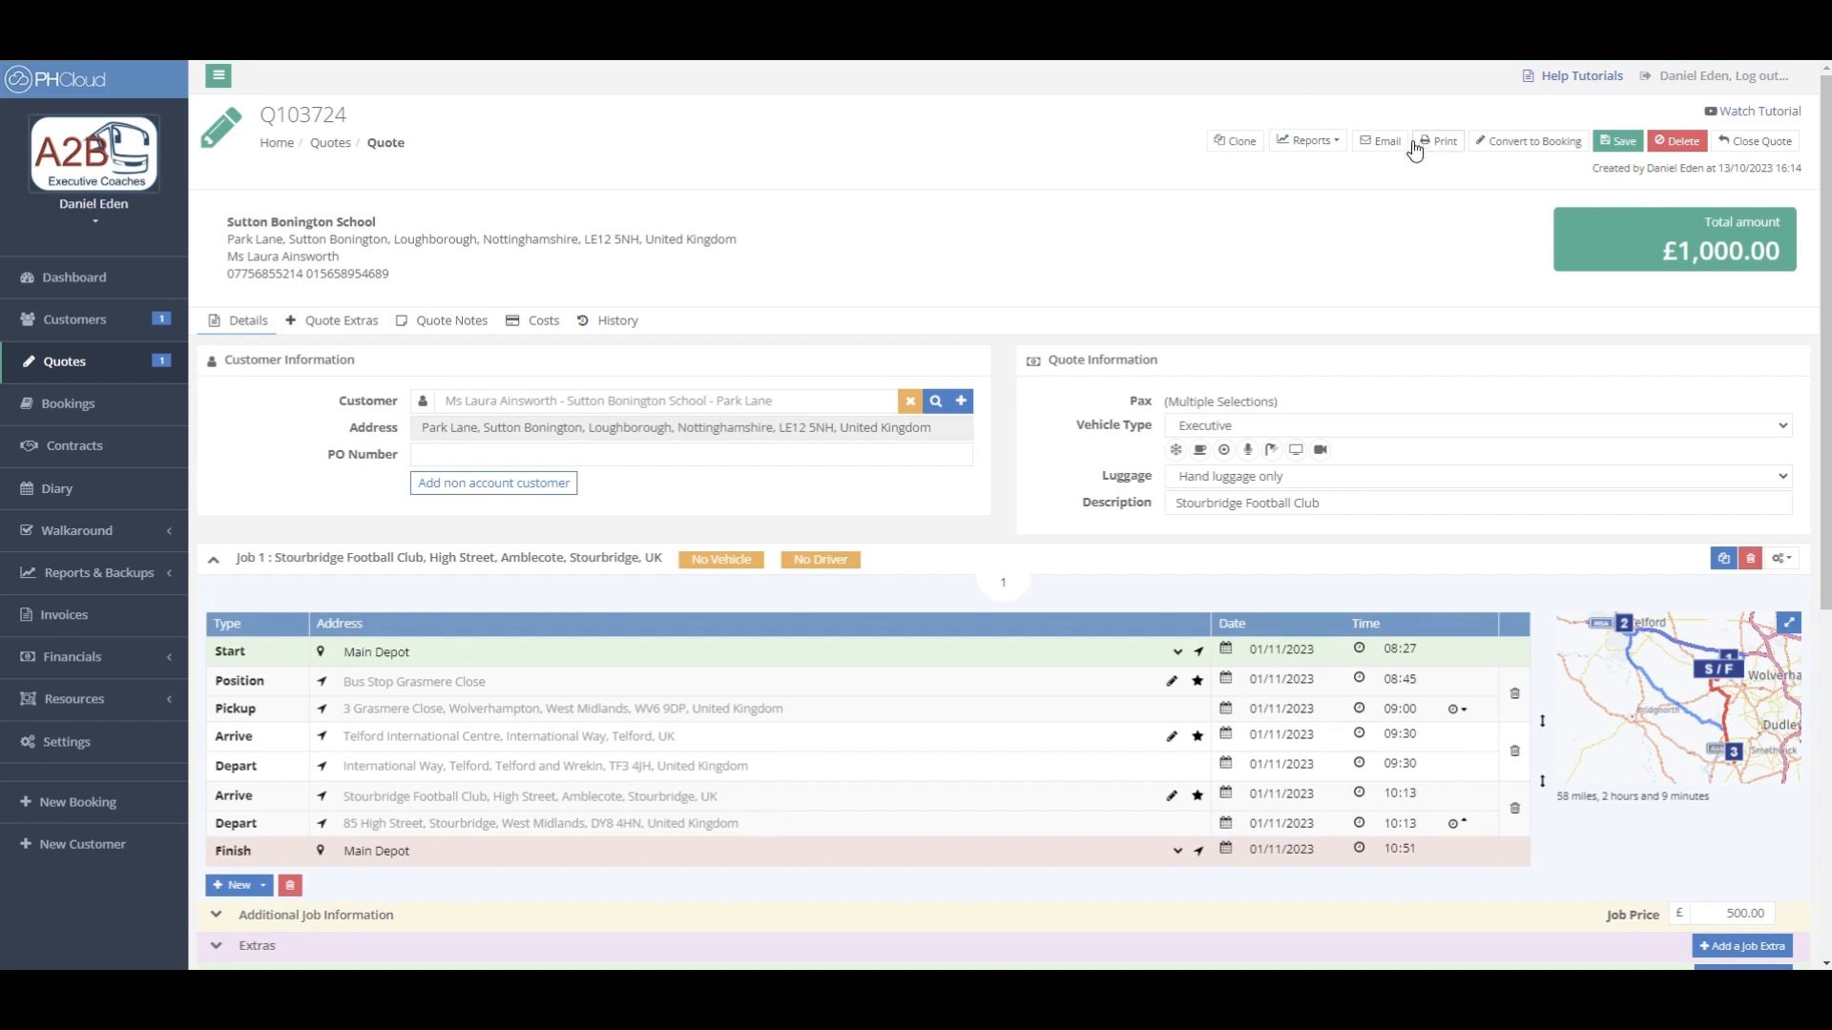
left_click(1383, 143)
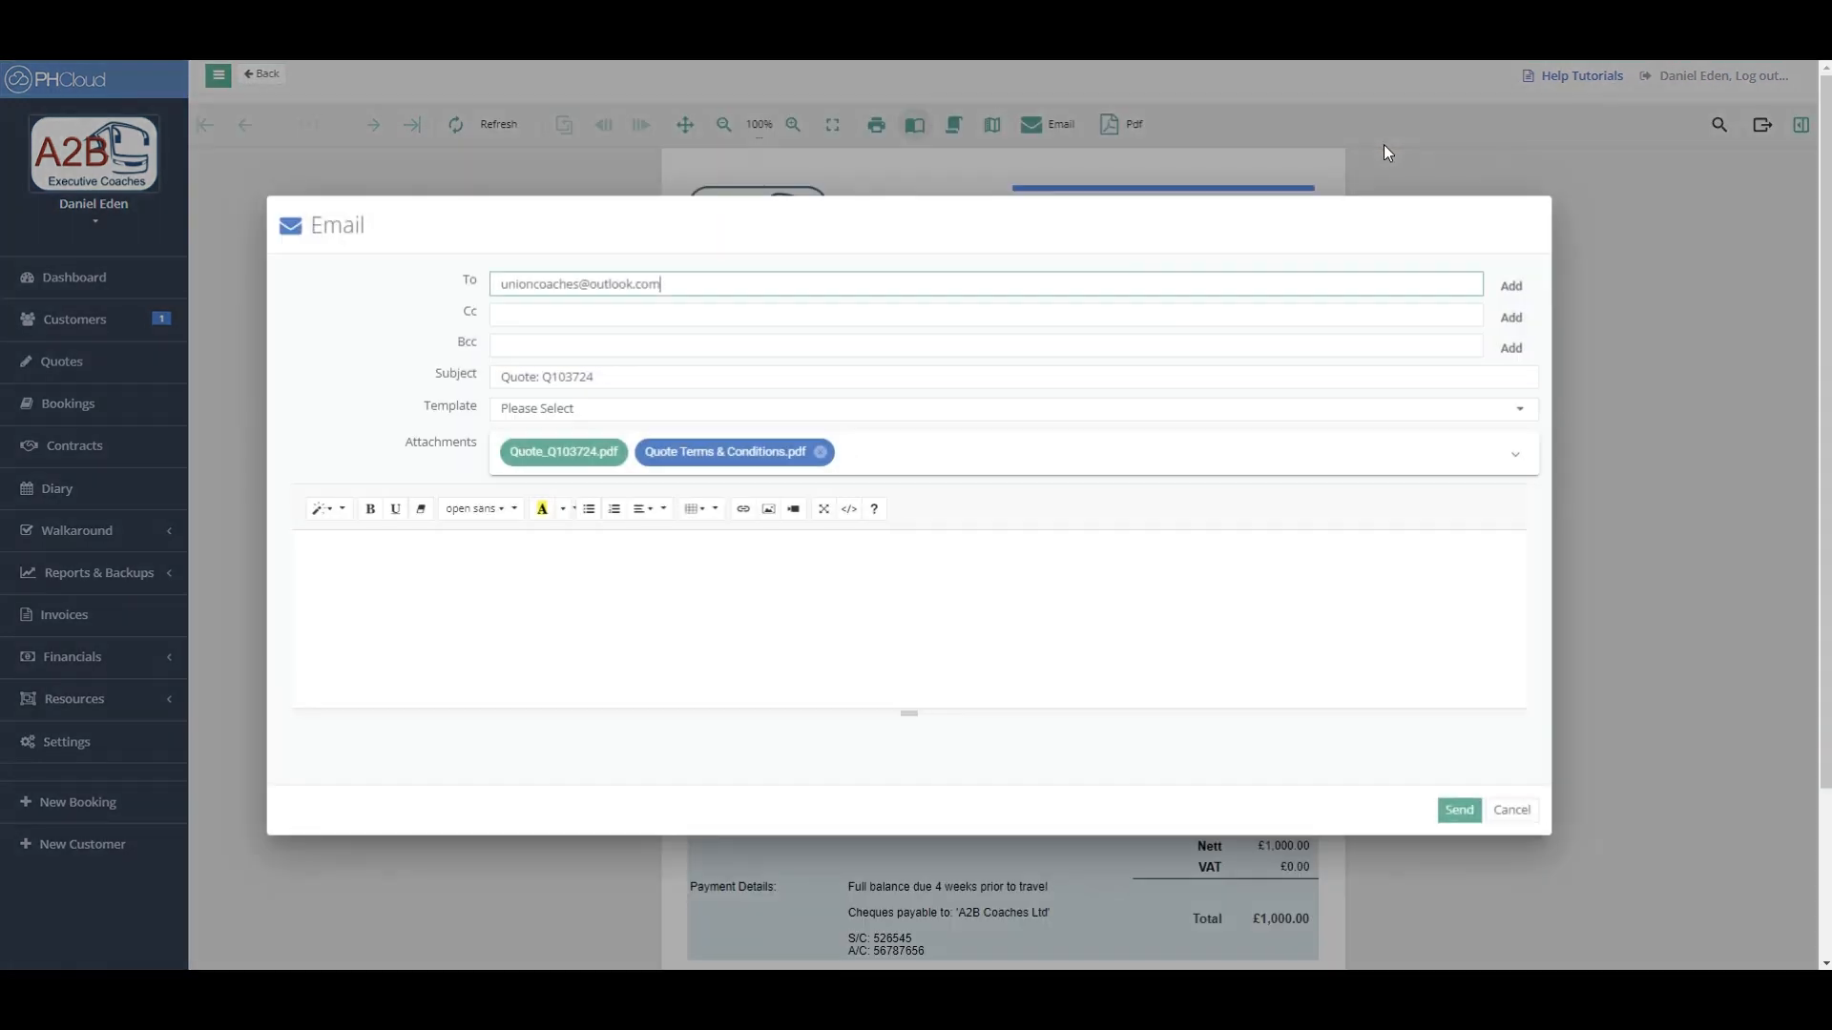
left_click(1511, 286)
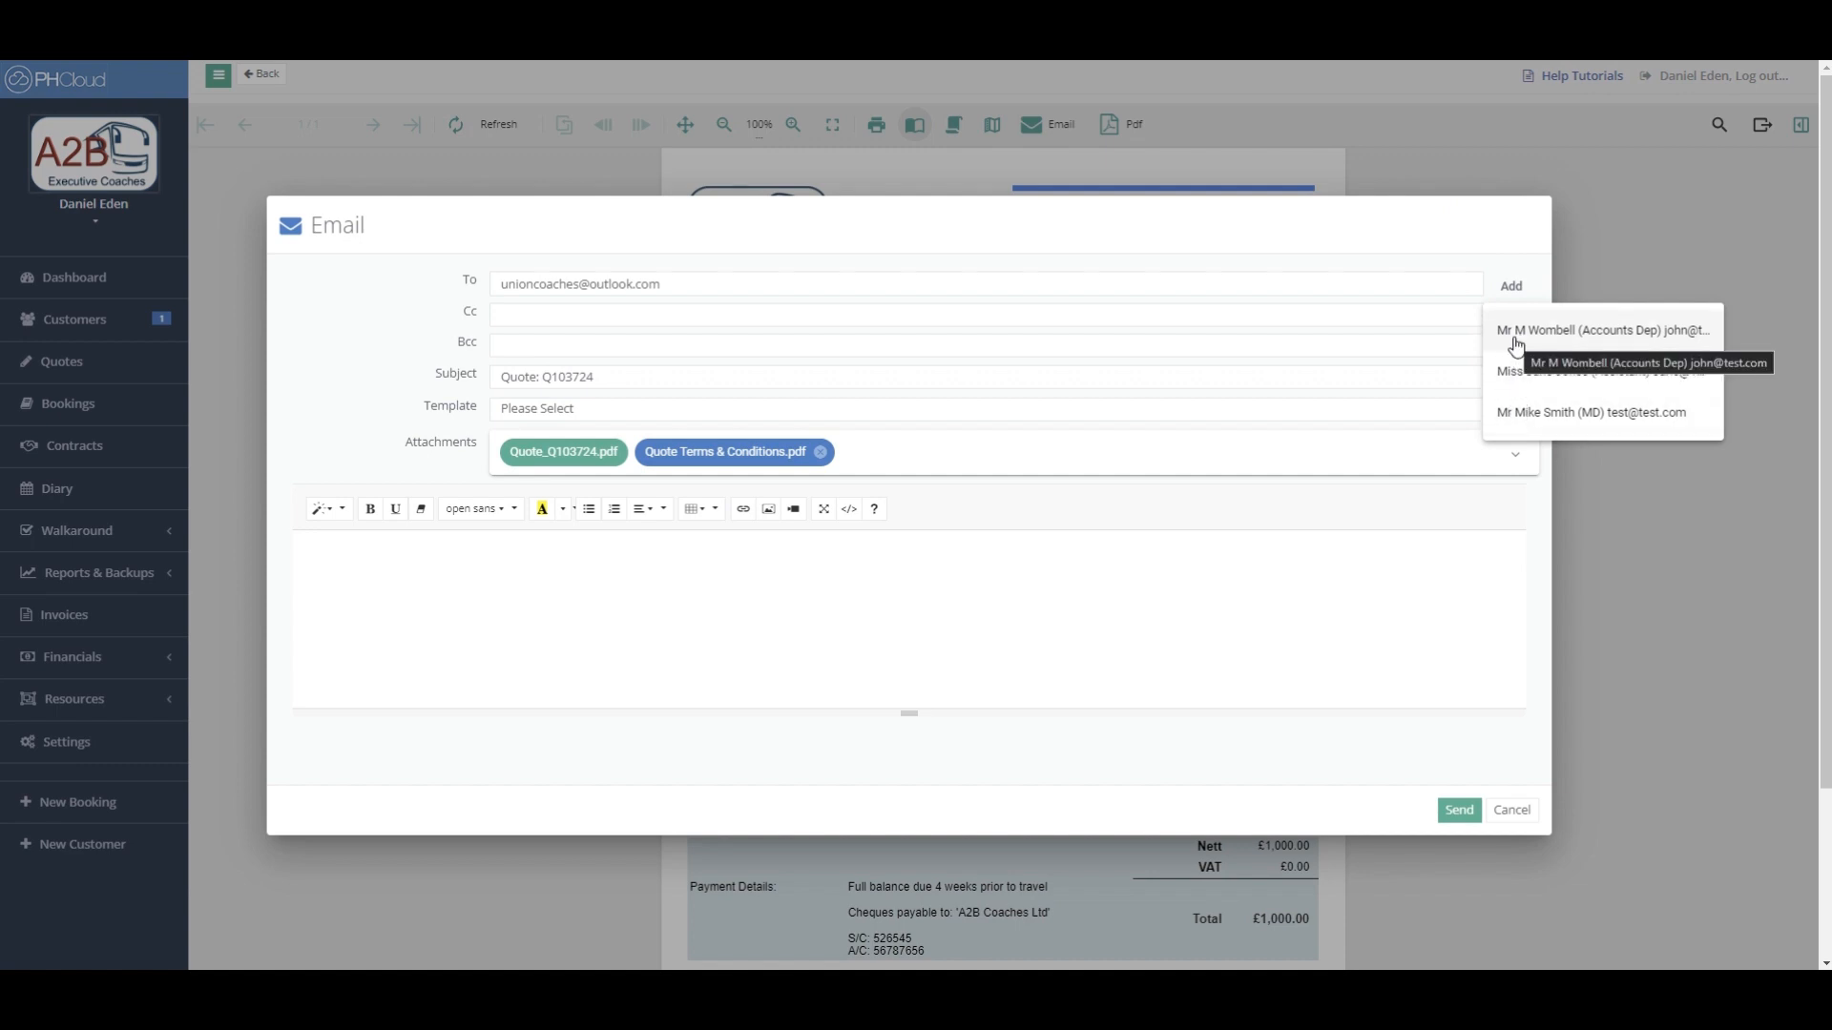
left_click(1518, 337)
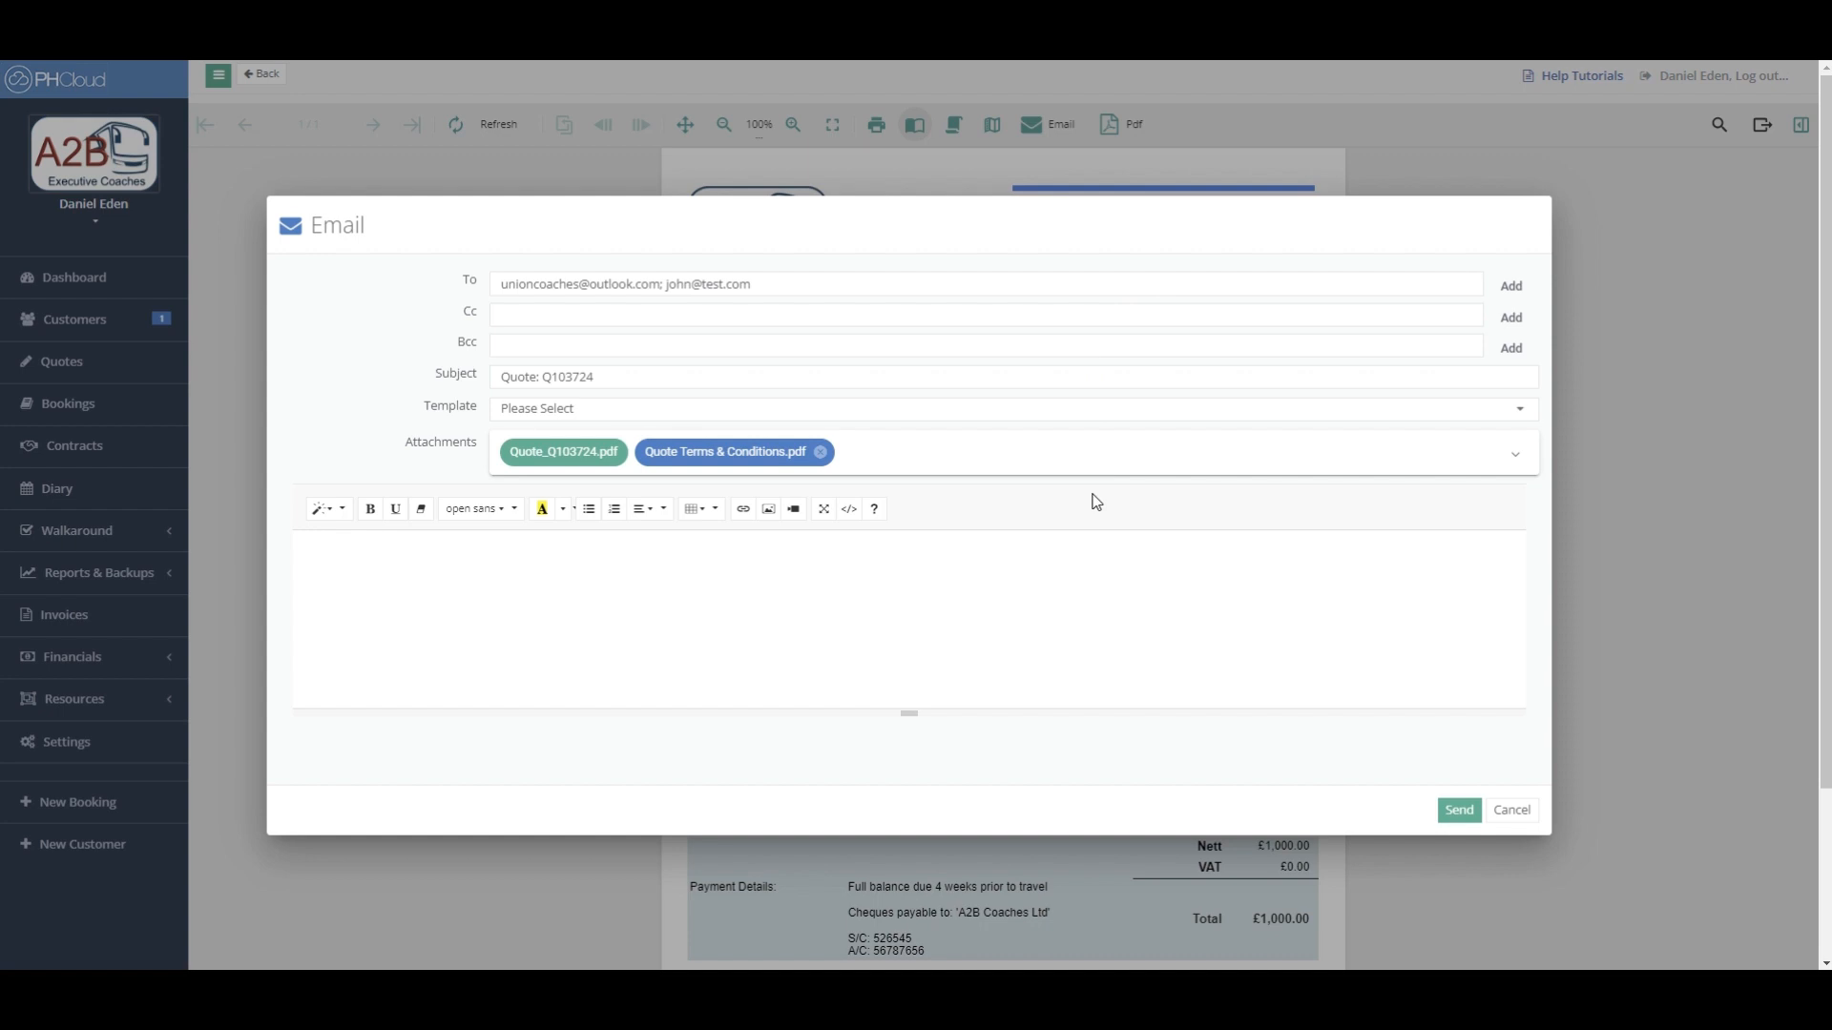
left_click(1514, 813)
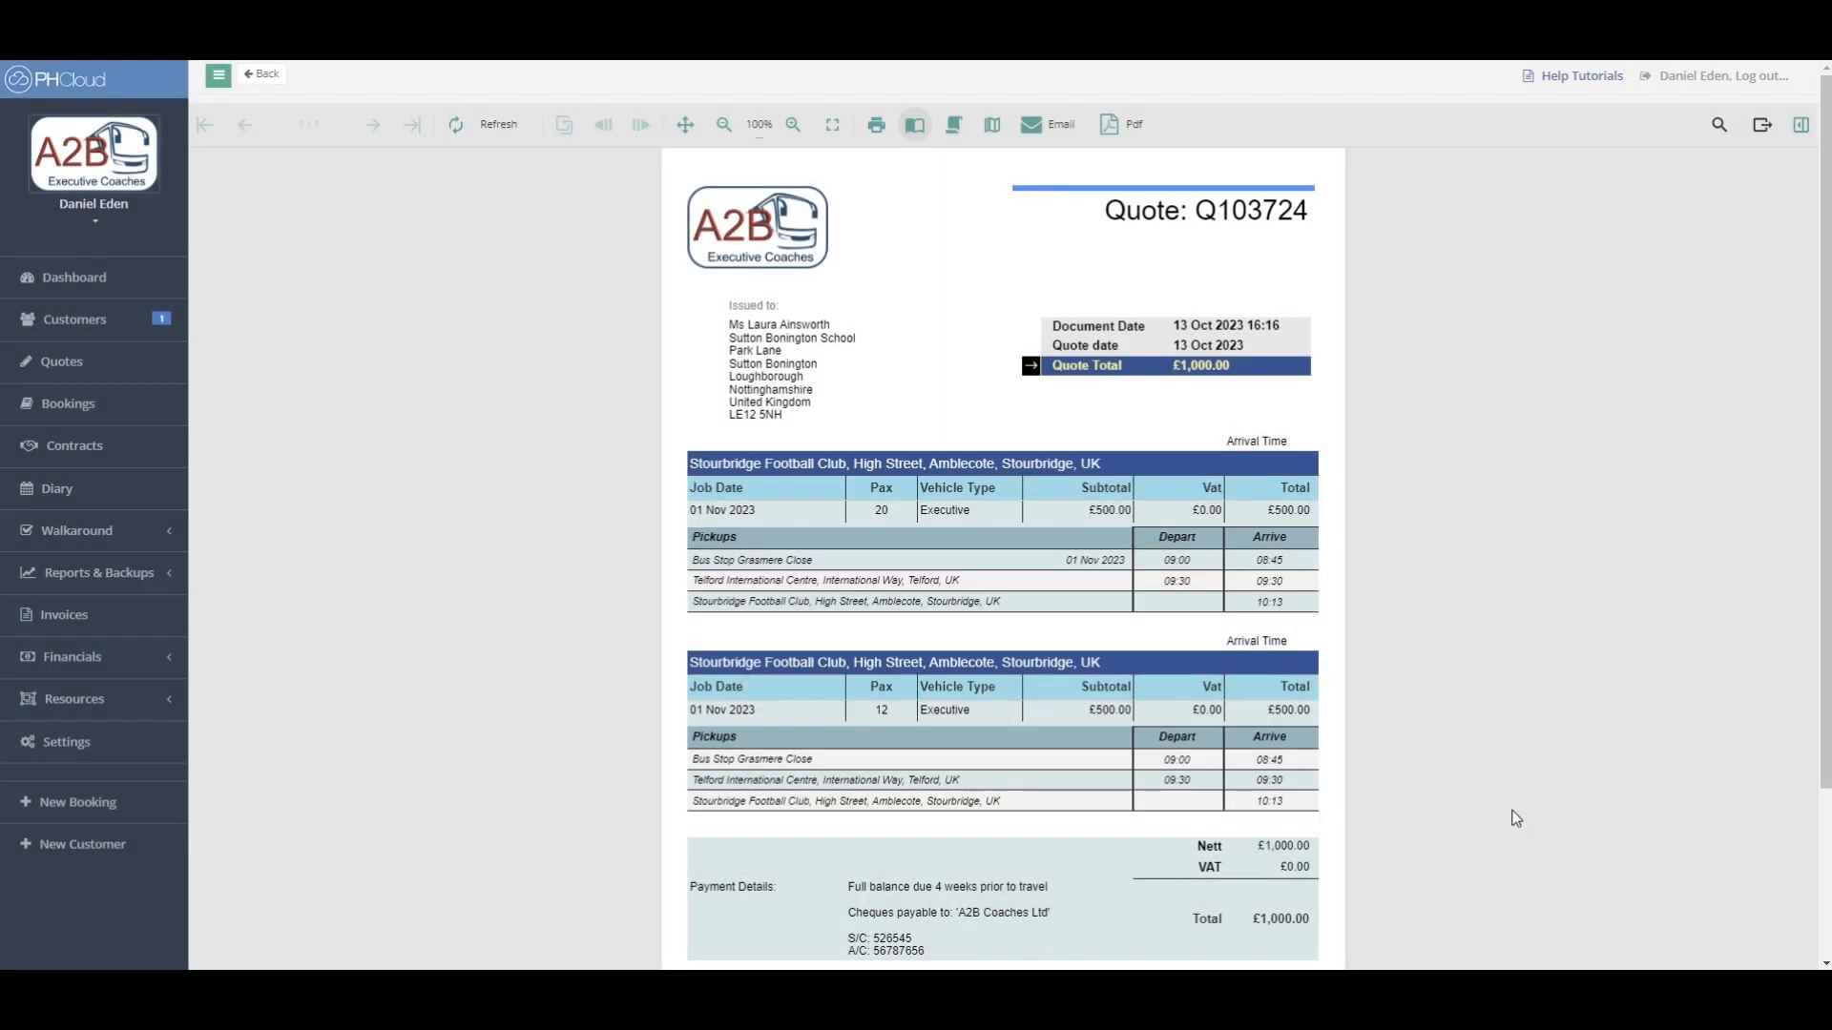
- Reopen quote Q103724 from the Quotes list sorted by Ref, newest first
left_click(262, 75)
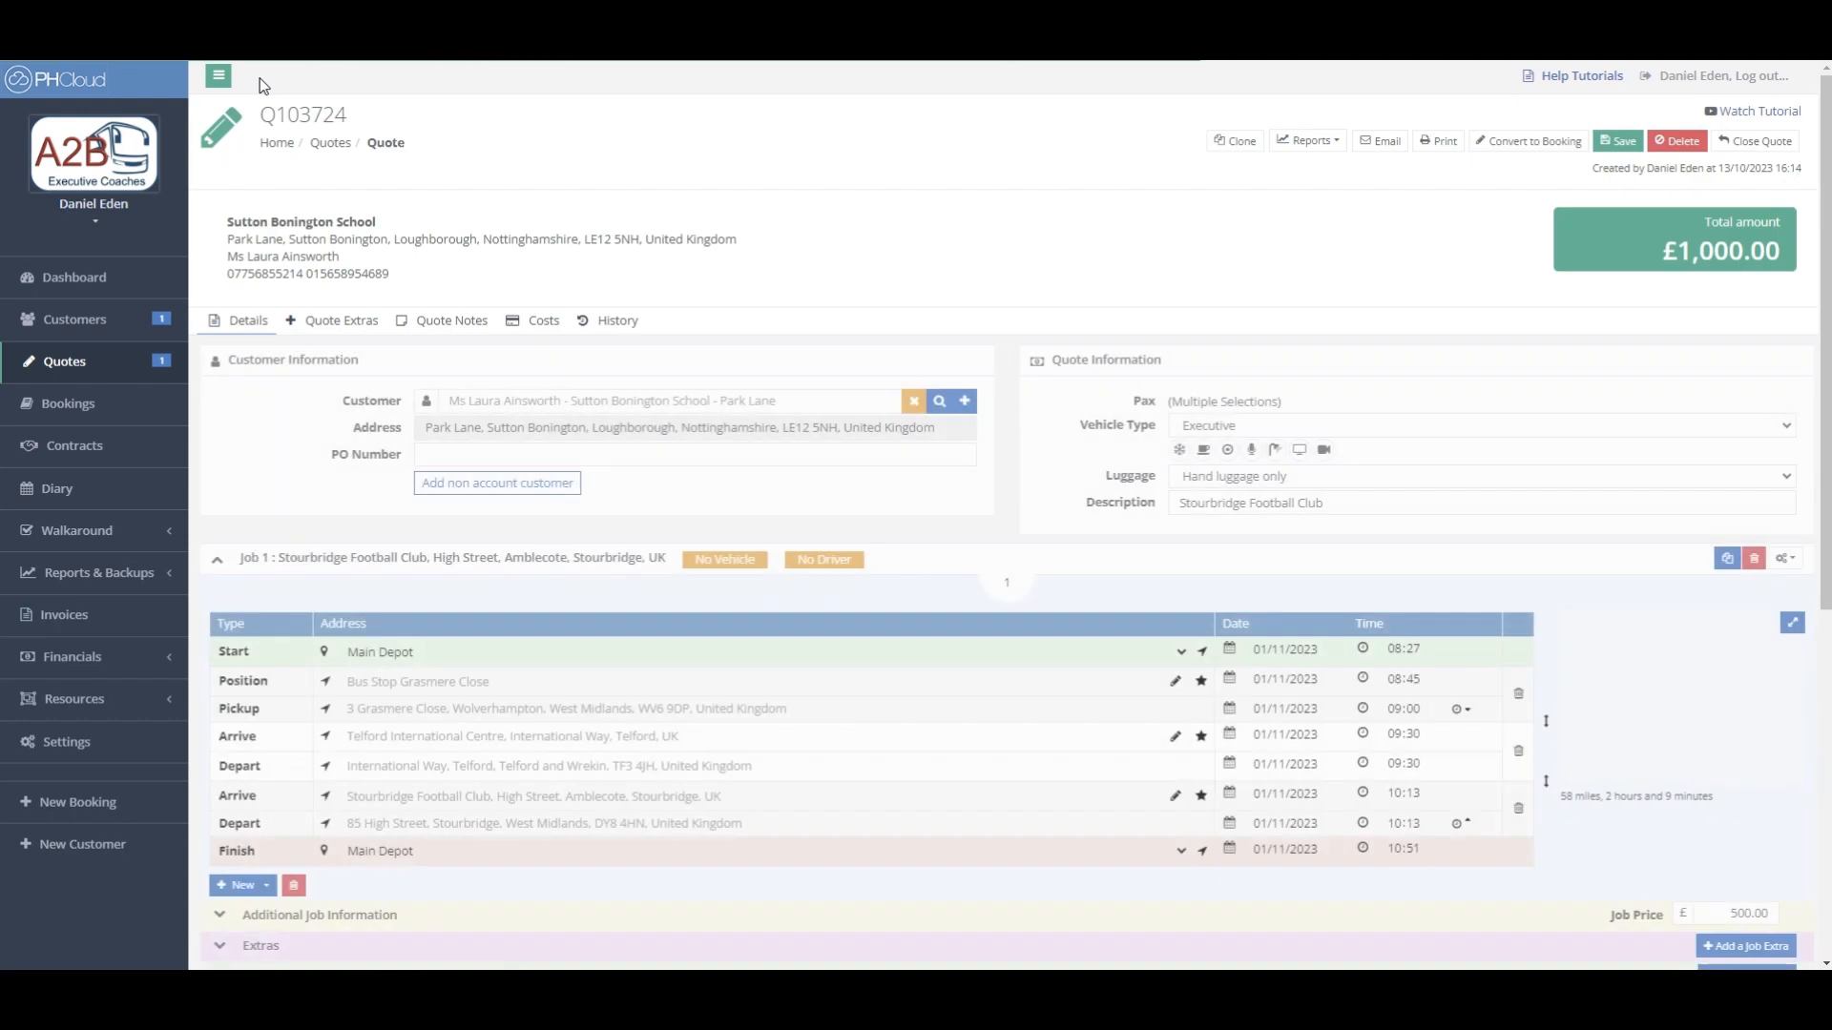
left_click(96, 364)
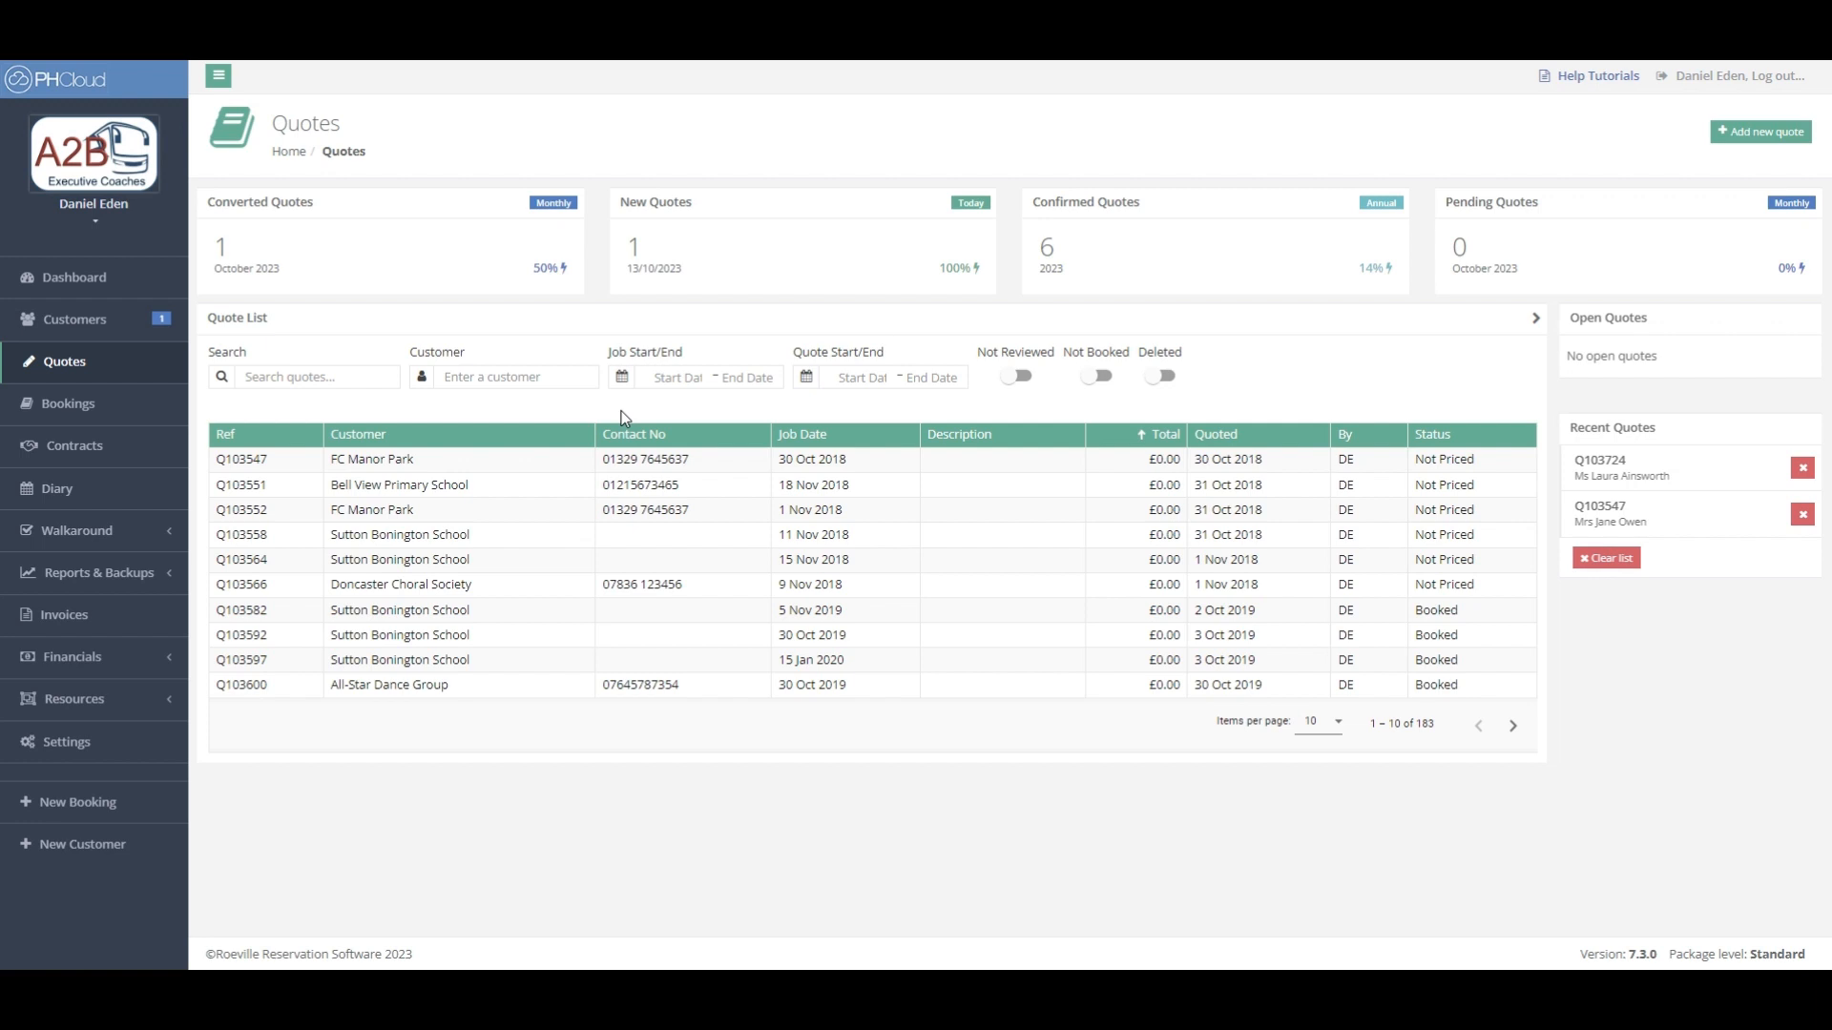
left_click(251, 436)
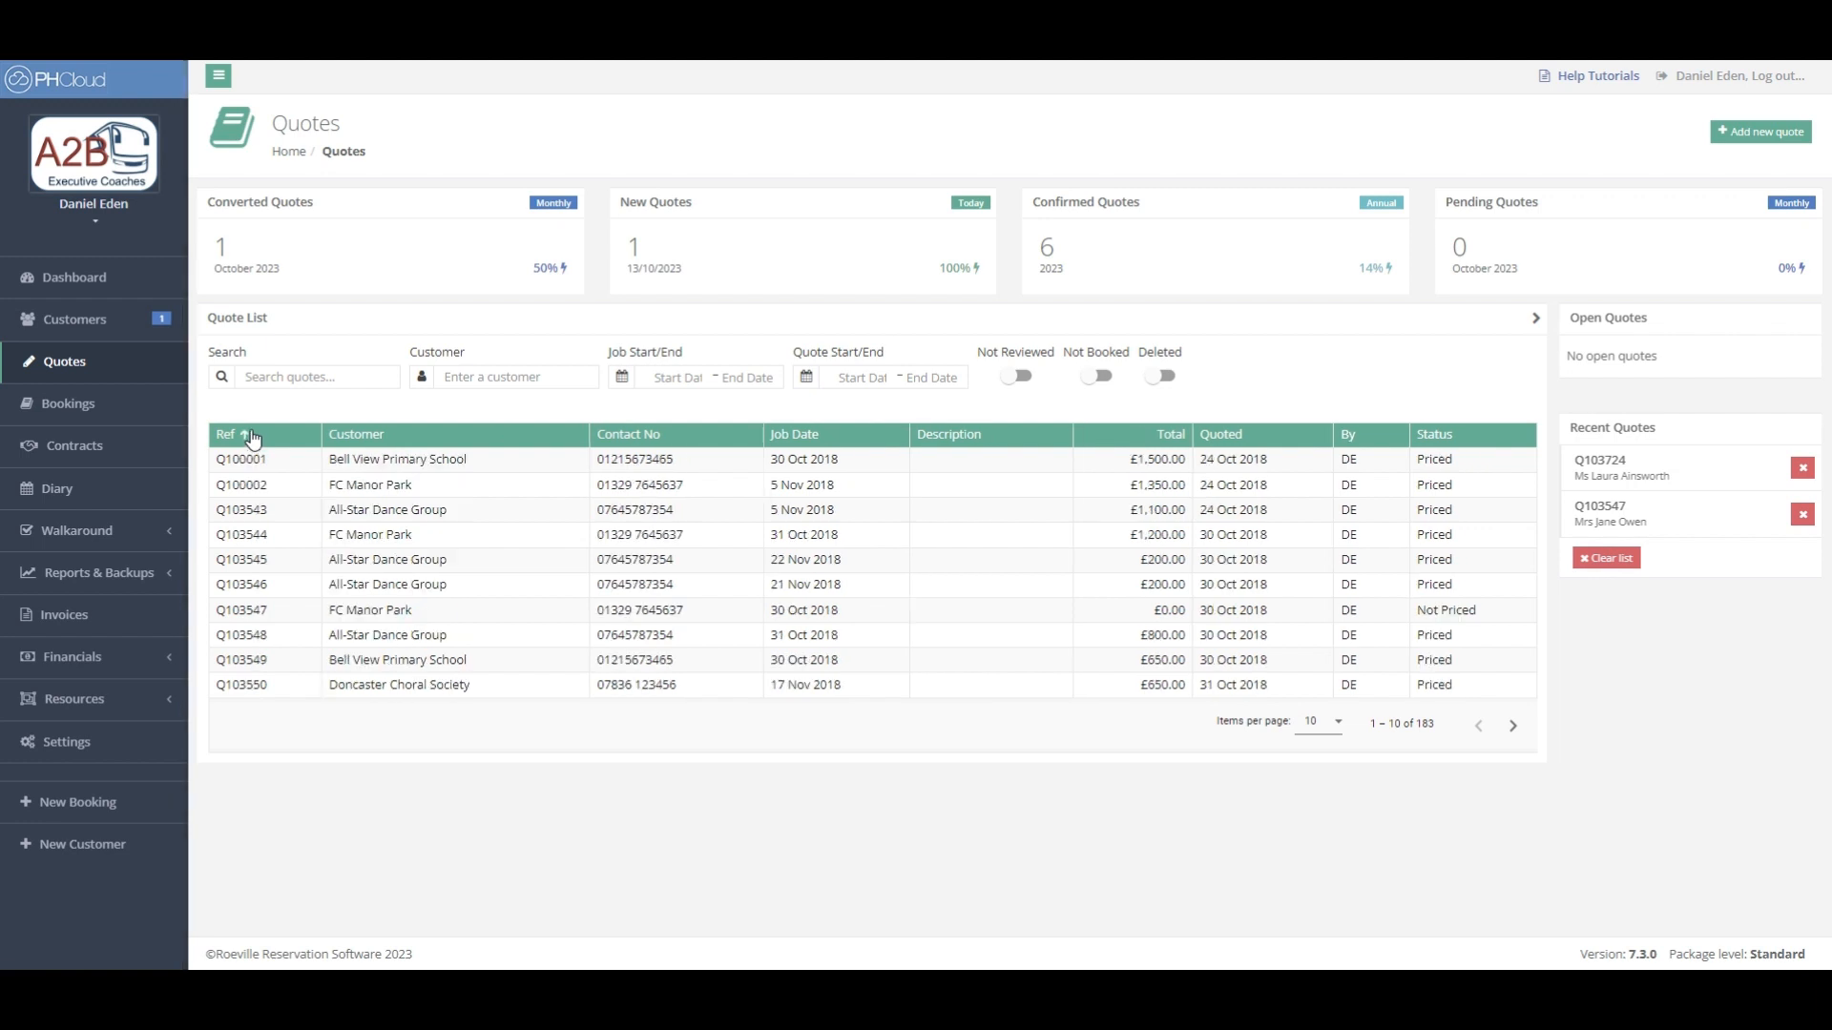
left_click(251, 436)
left_click(428, 471)
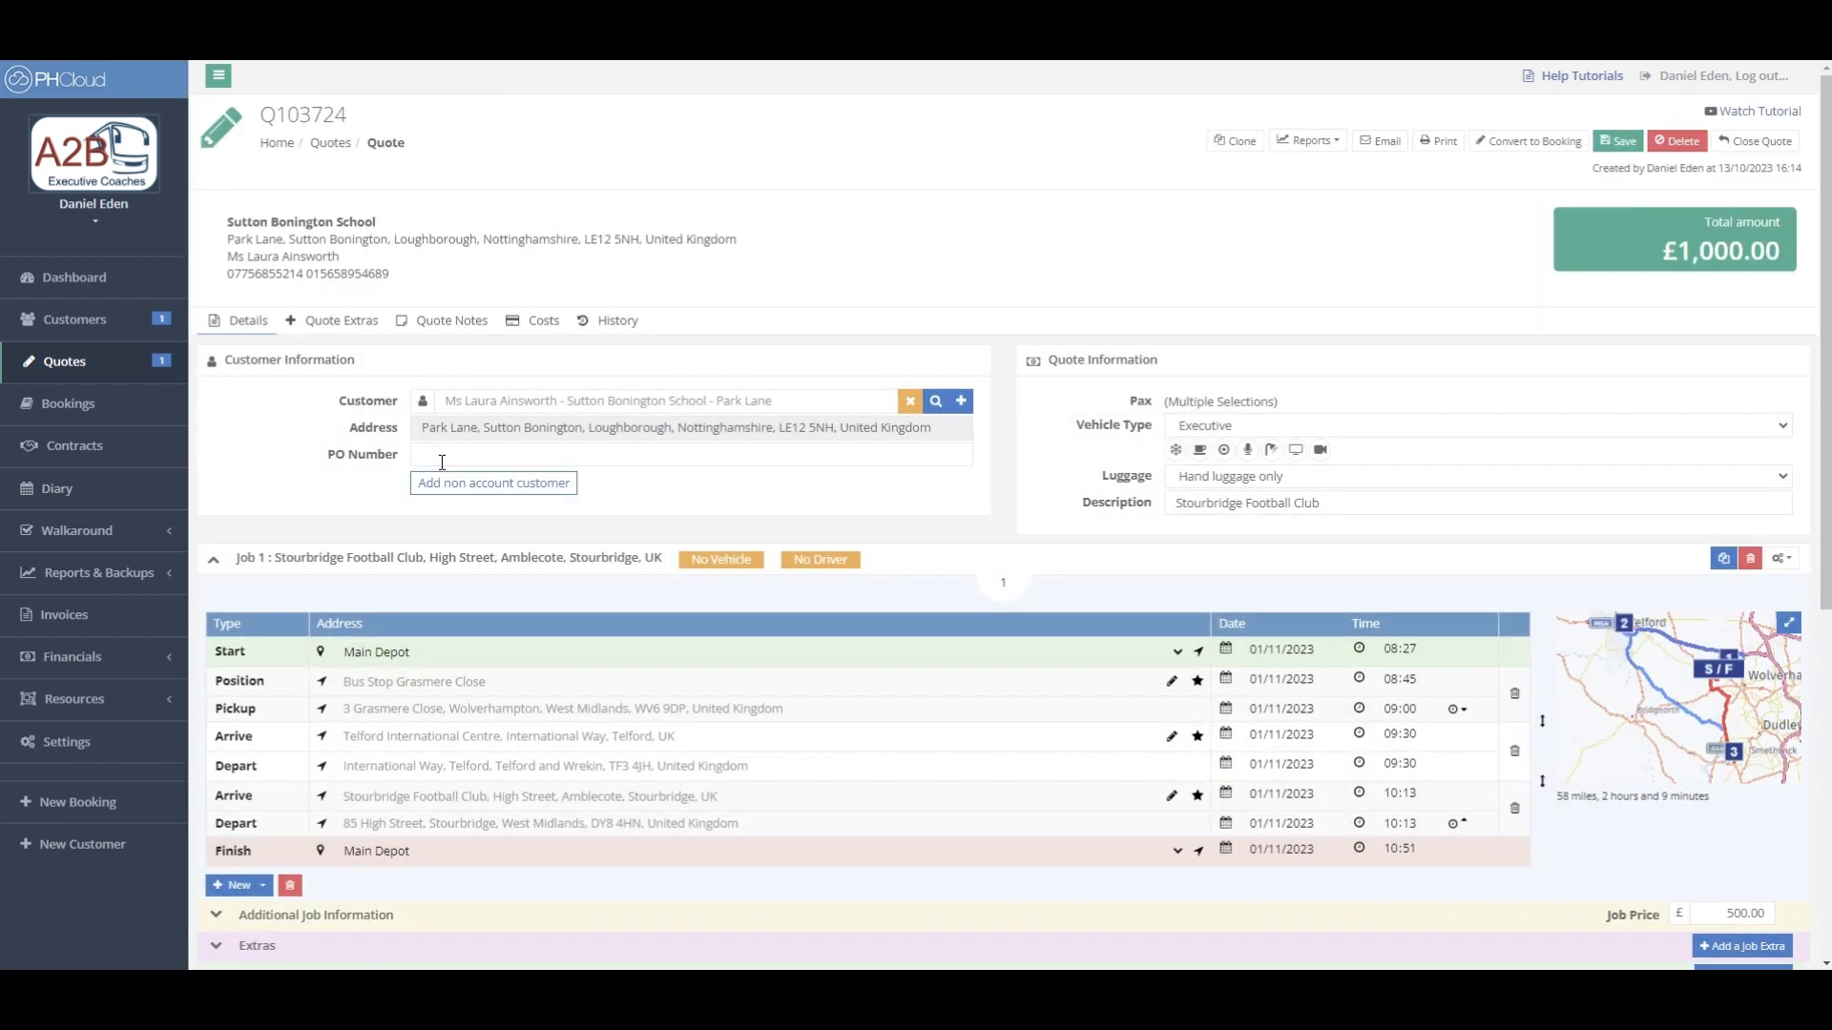
- Convert quote Q103724 into a booking with a £100 deposit and a blank customer reference
left_click(1552, 142)
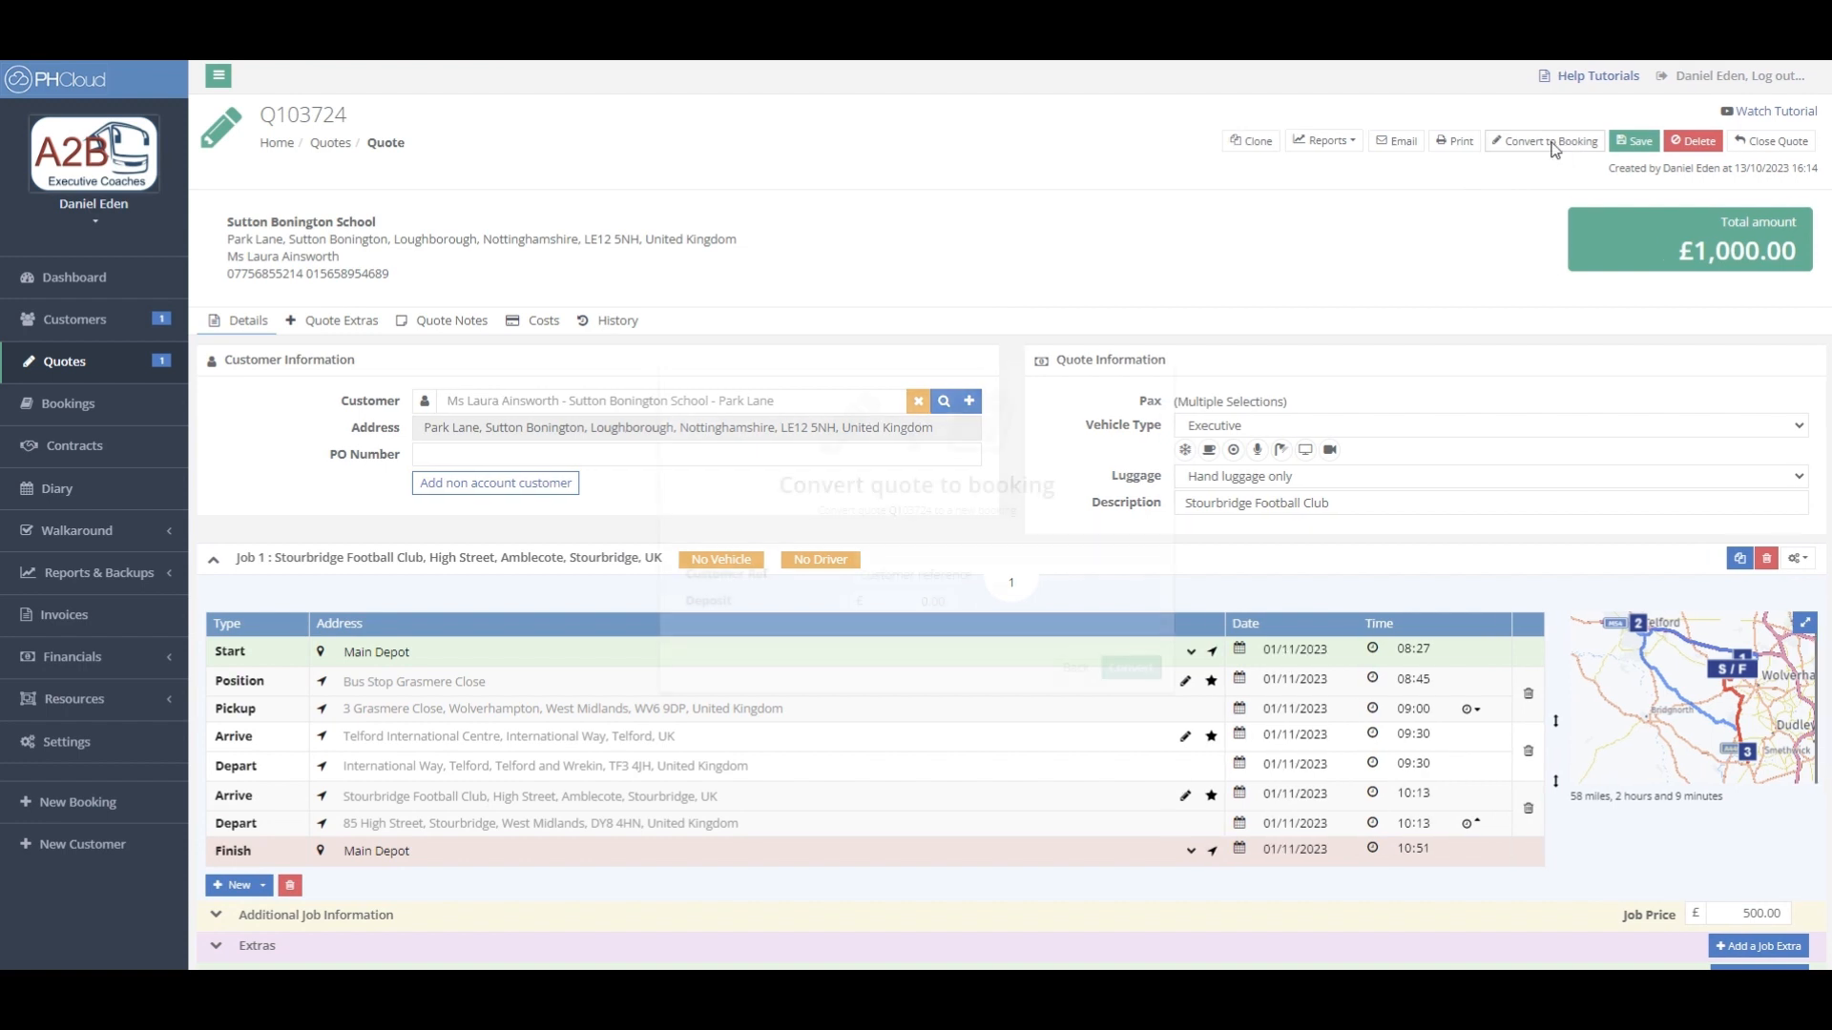
left_click(892, 603)
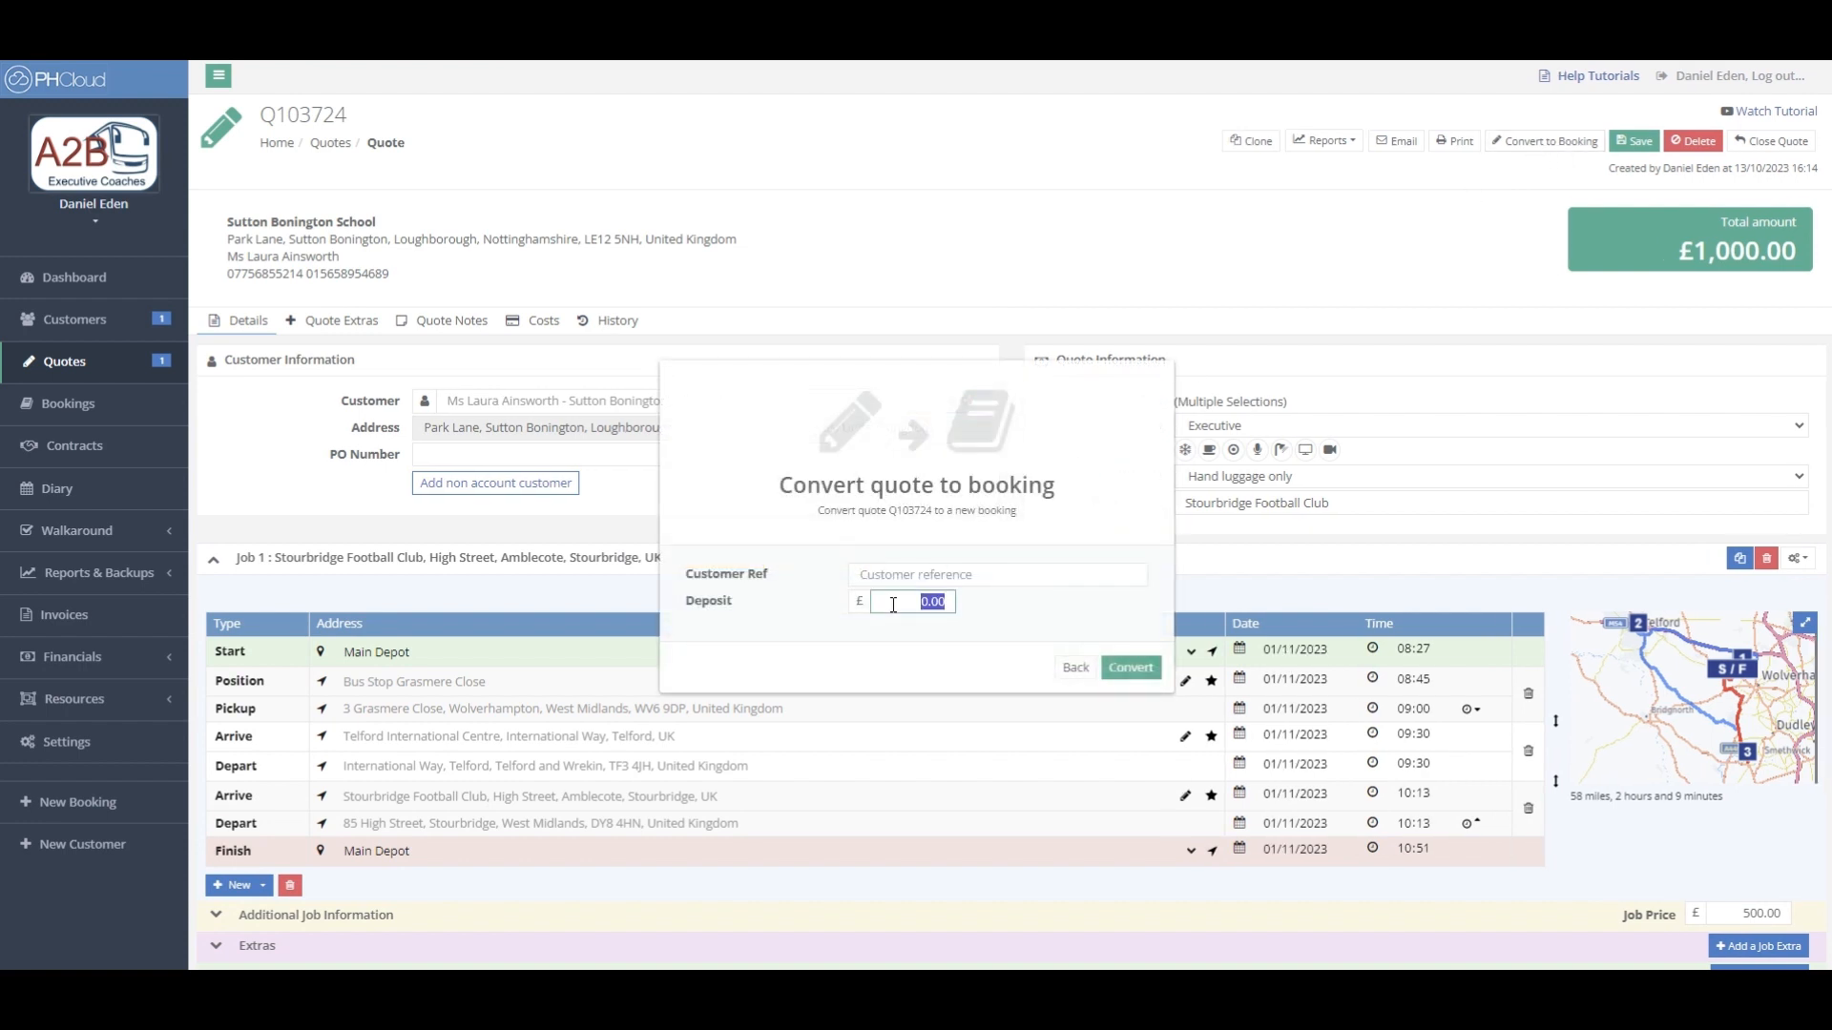
type("100")
left_click(990, 611)
left_click(979, 573)
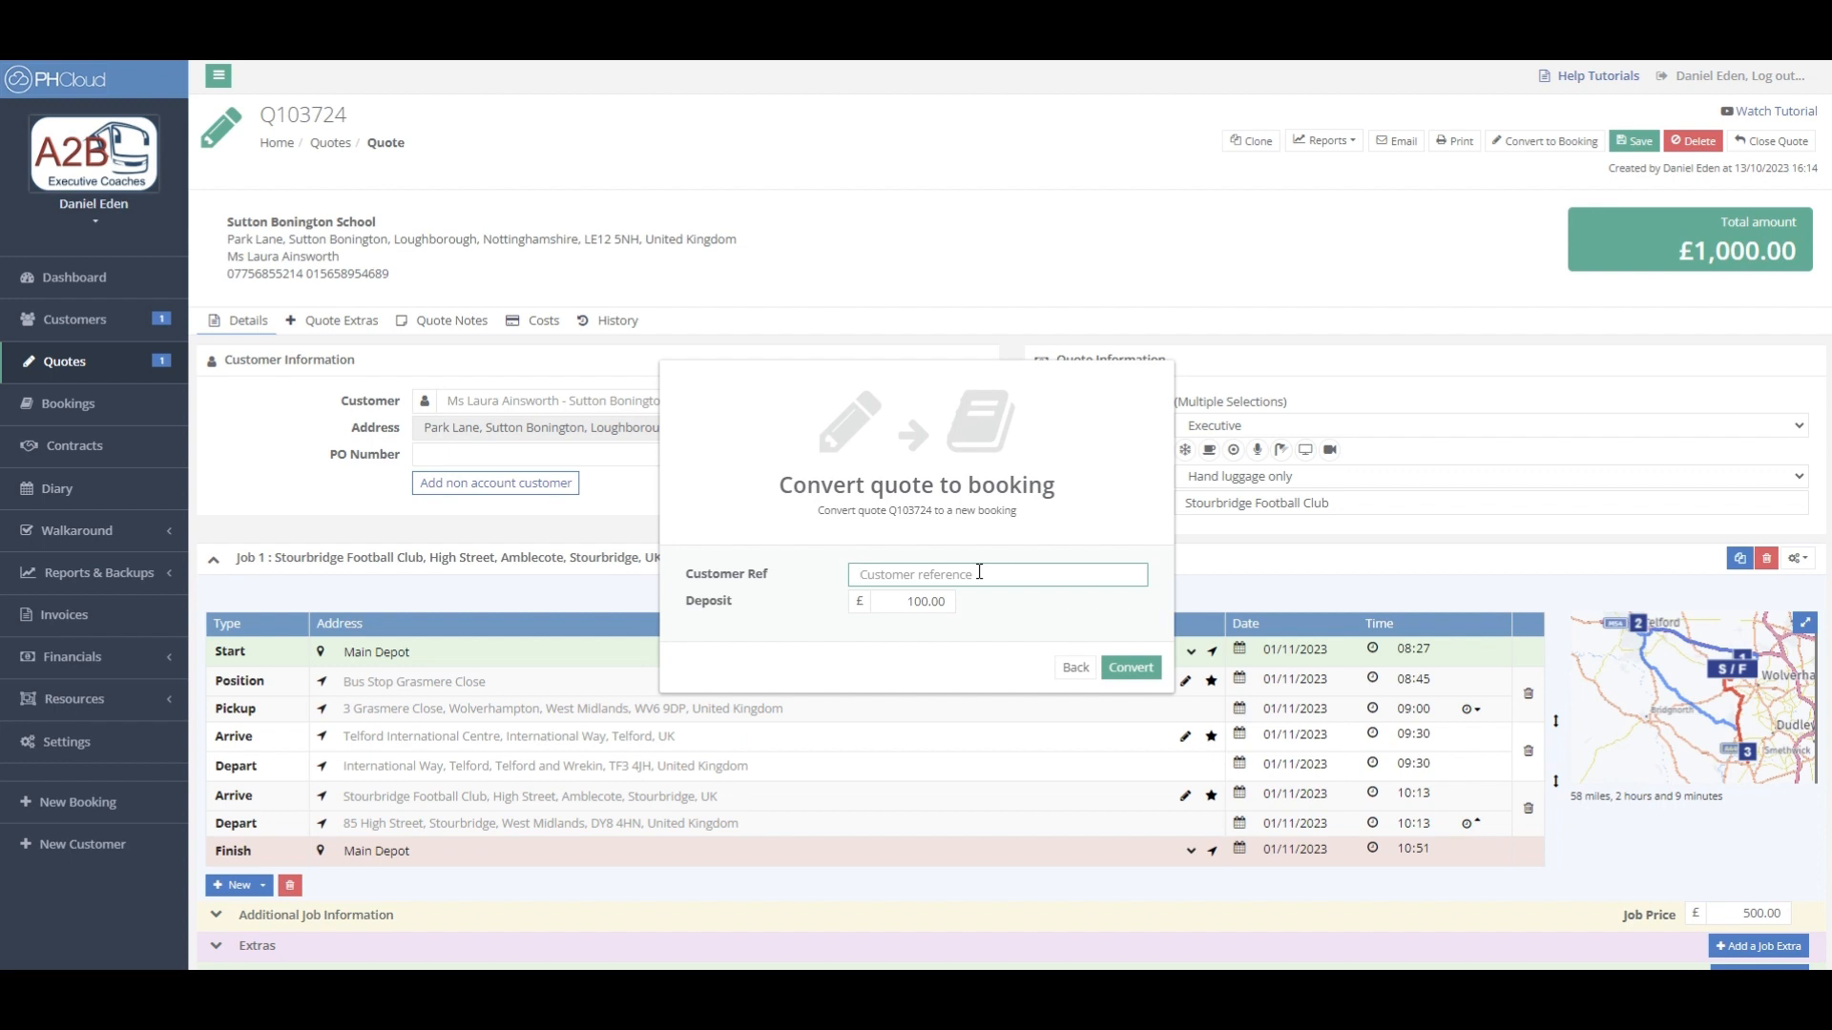
left_click(1128, 667)
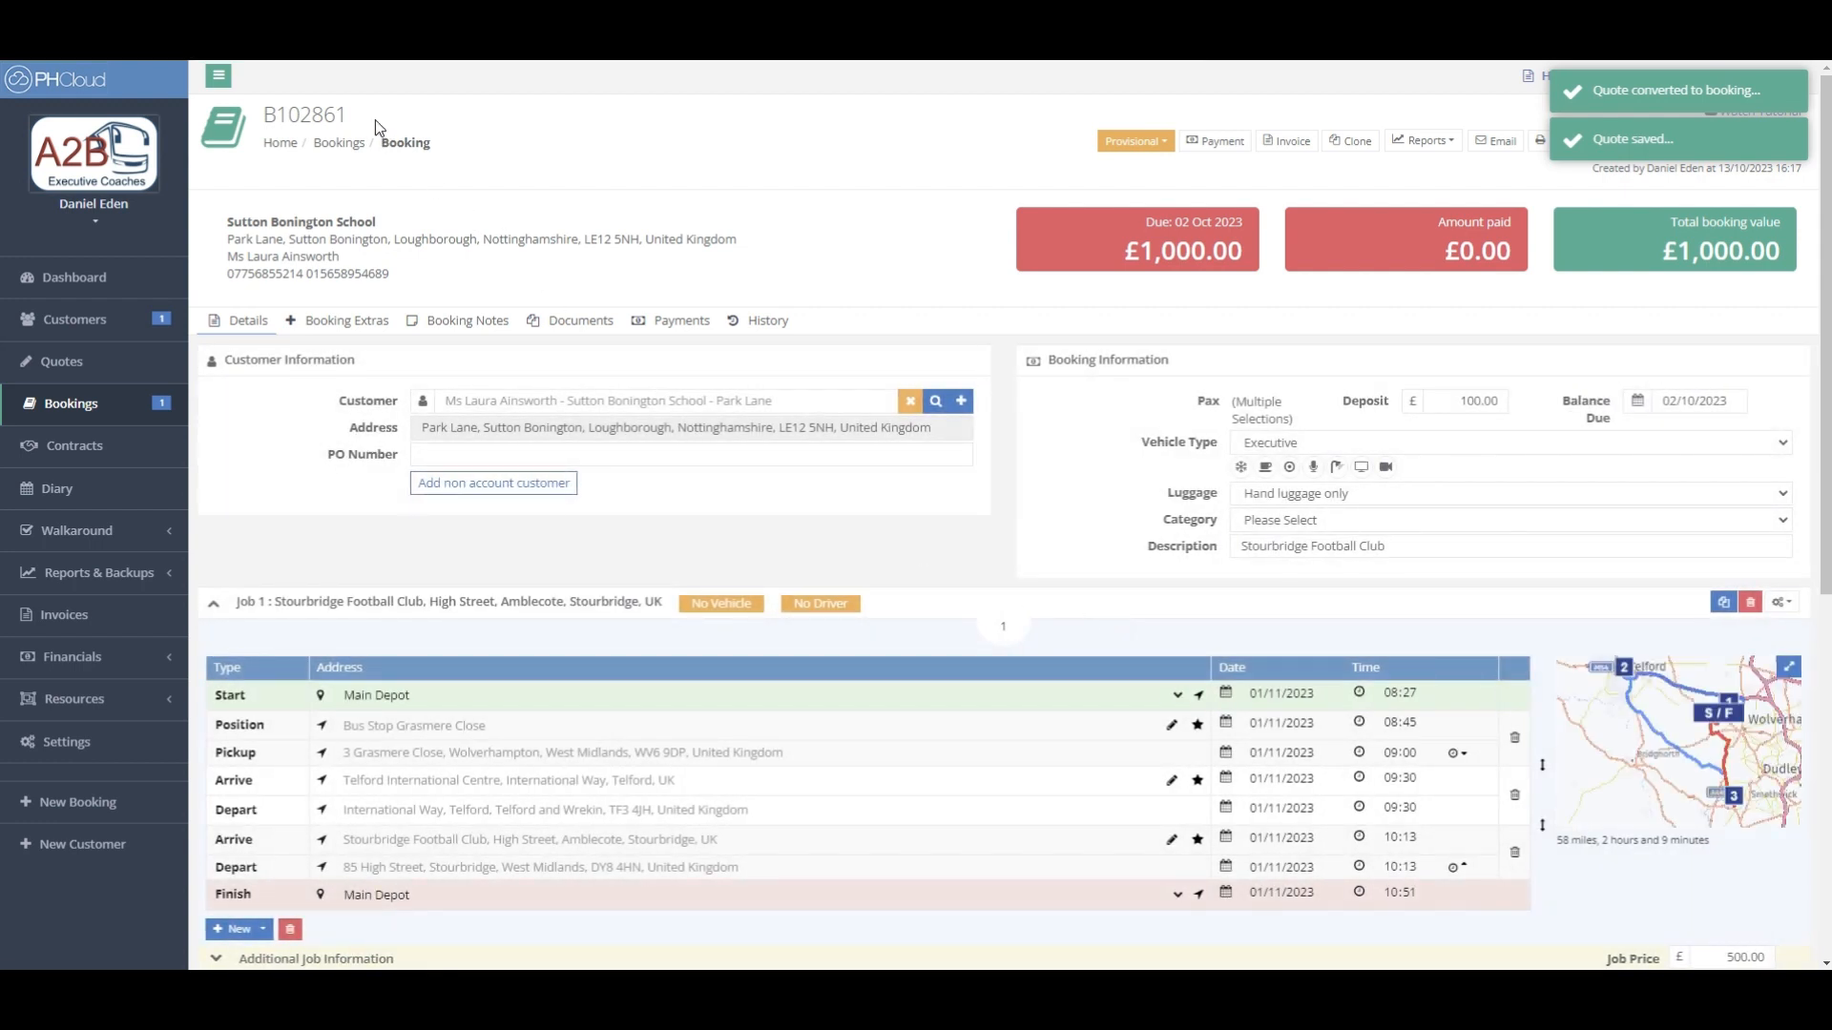
double_click(350, 118)
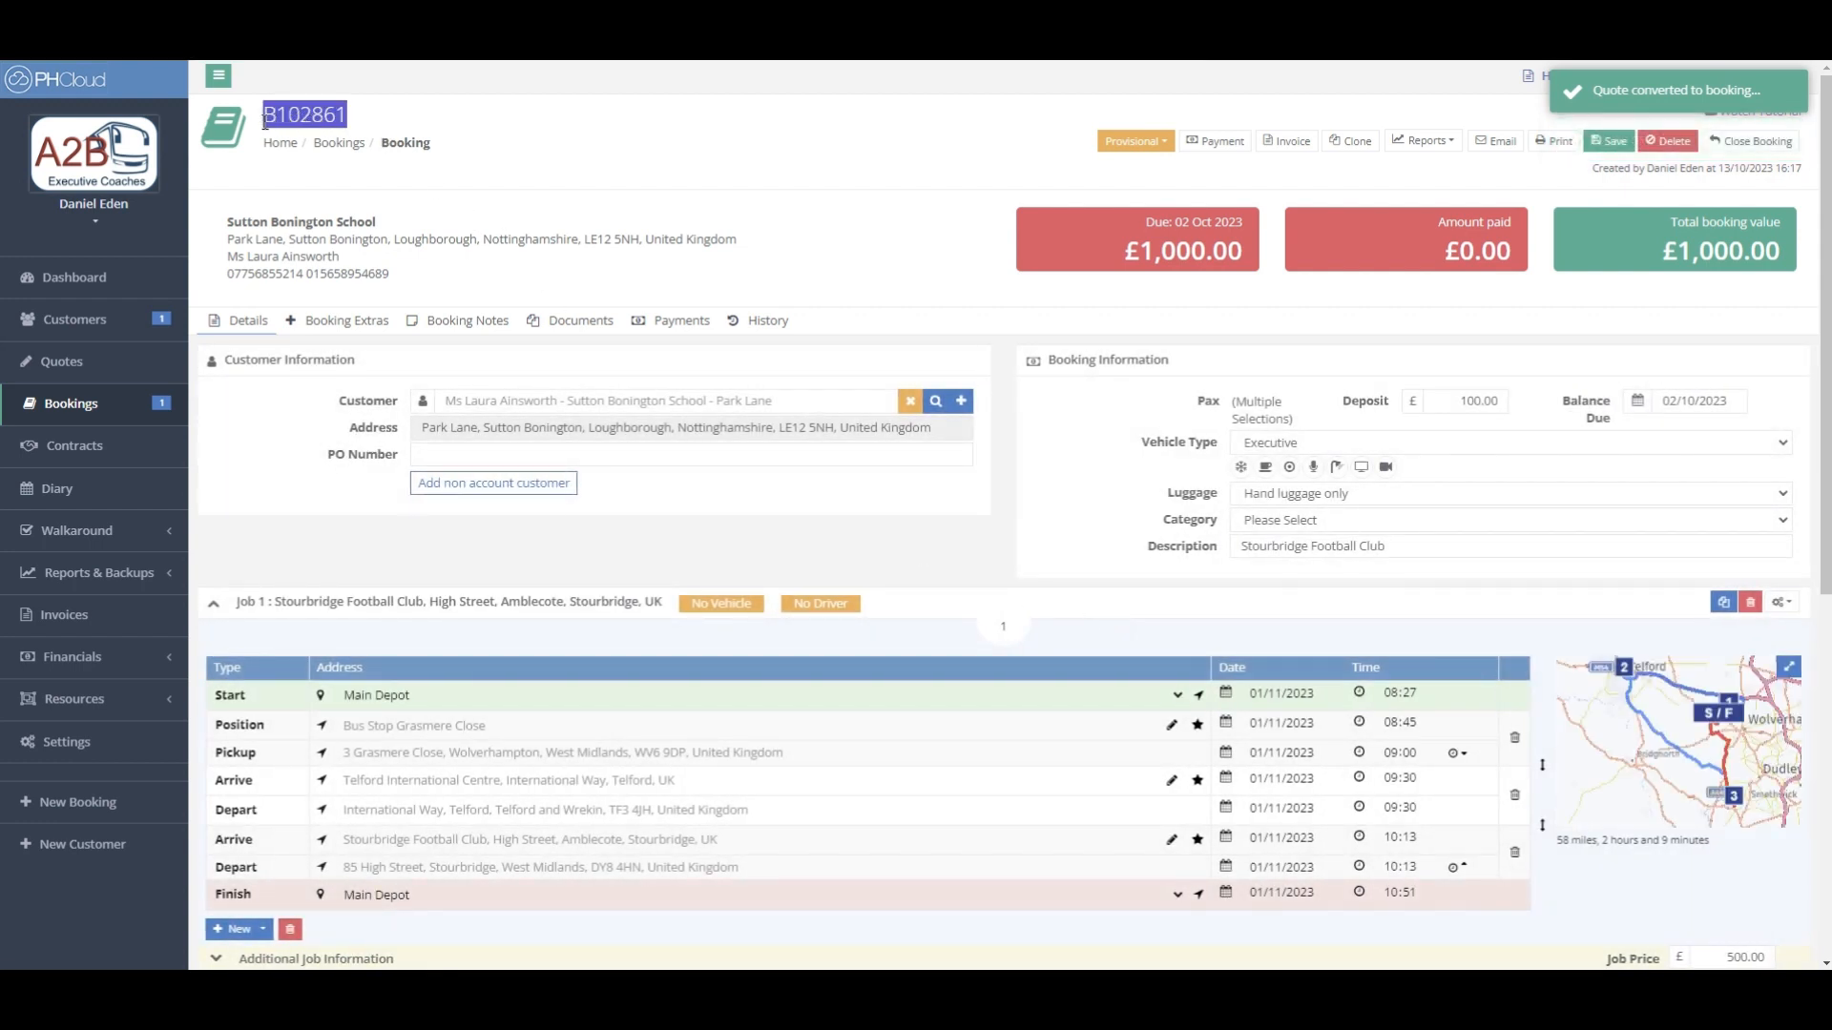
left_click(381, 118)
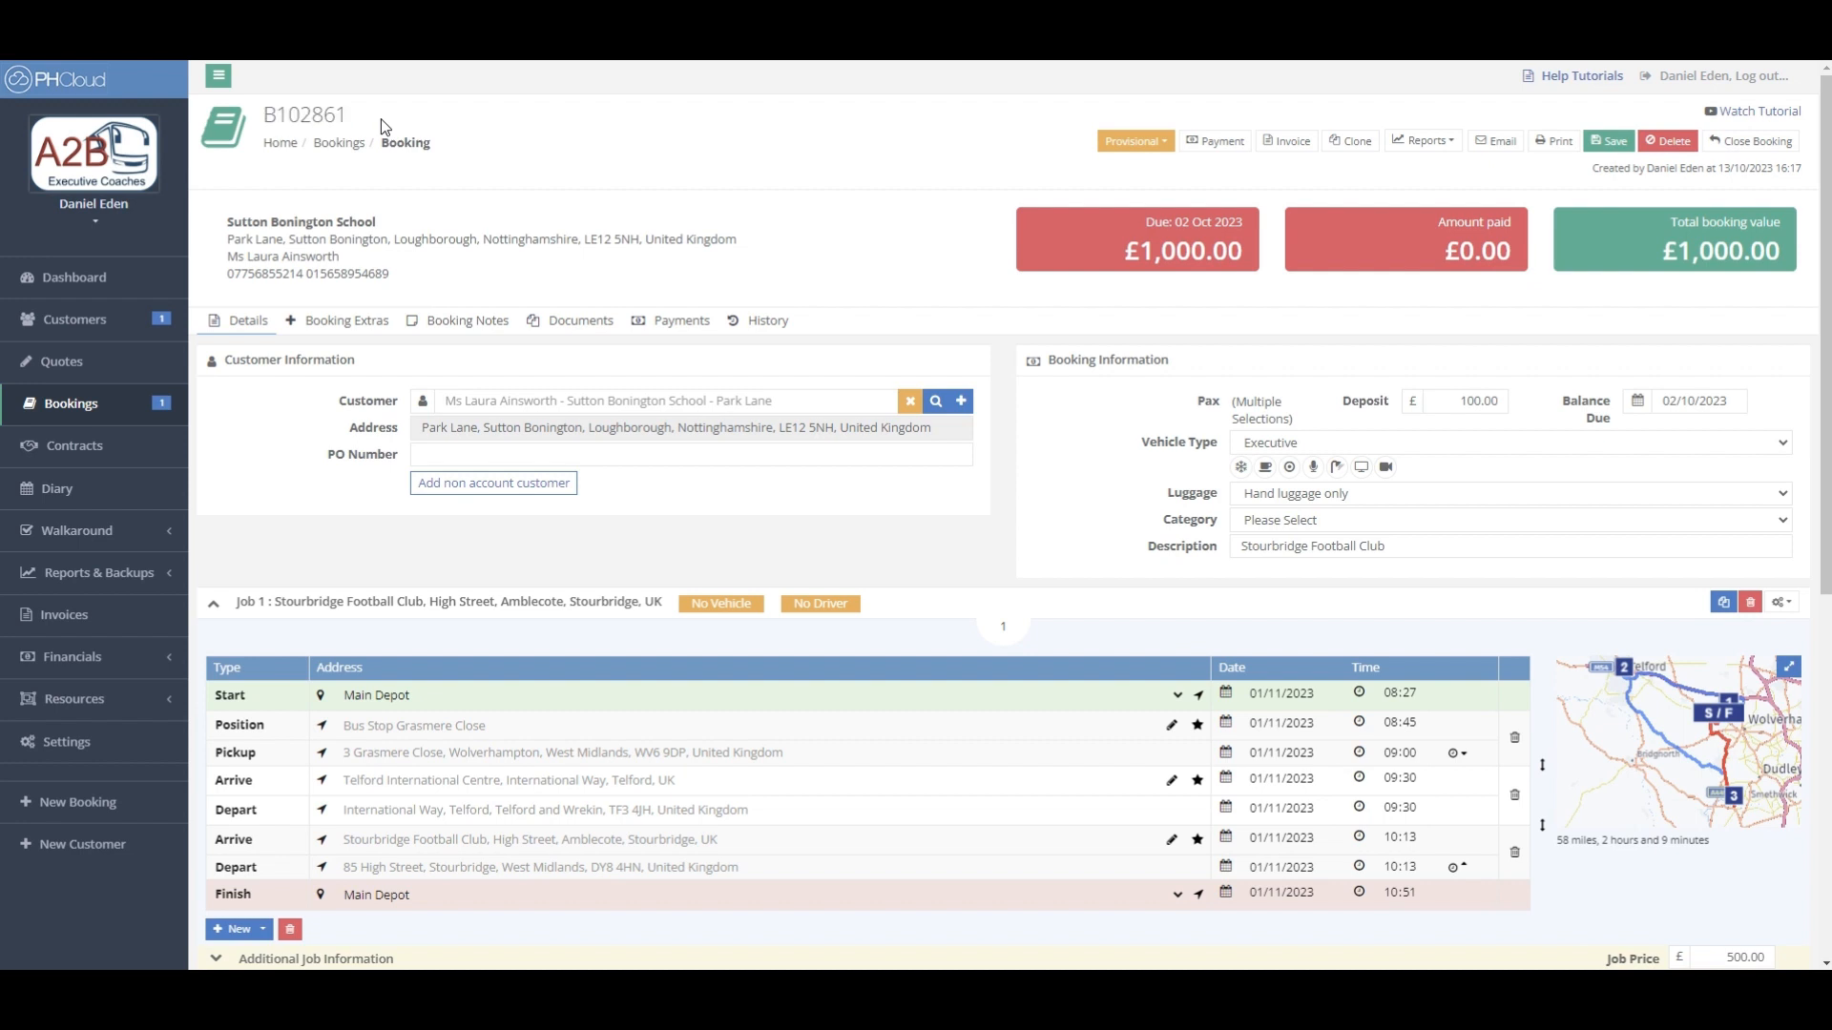
left_click(94, 365)
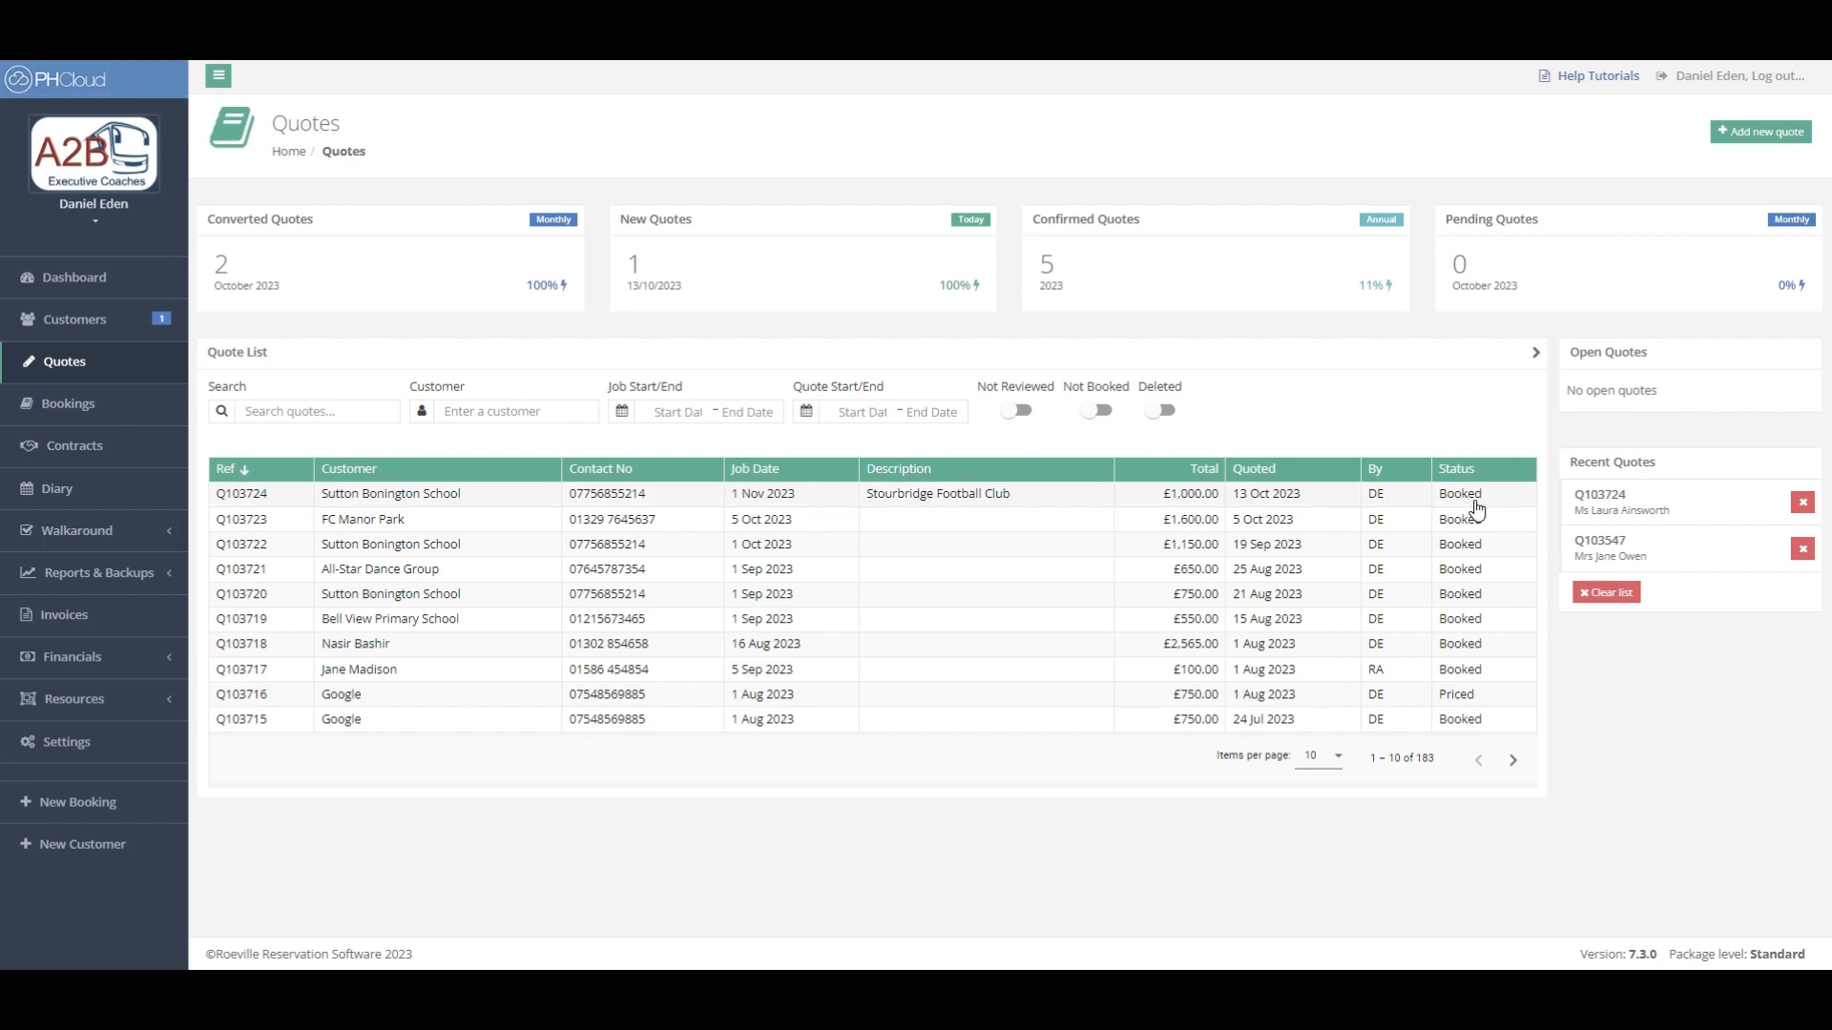
left_click(1065, 503)
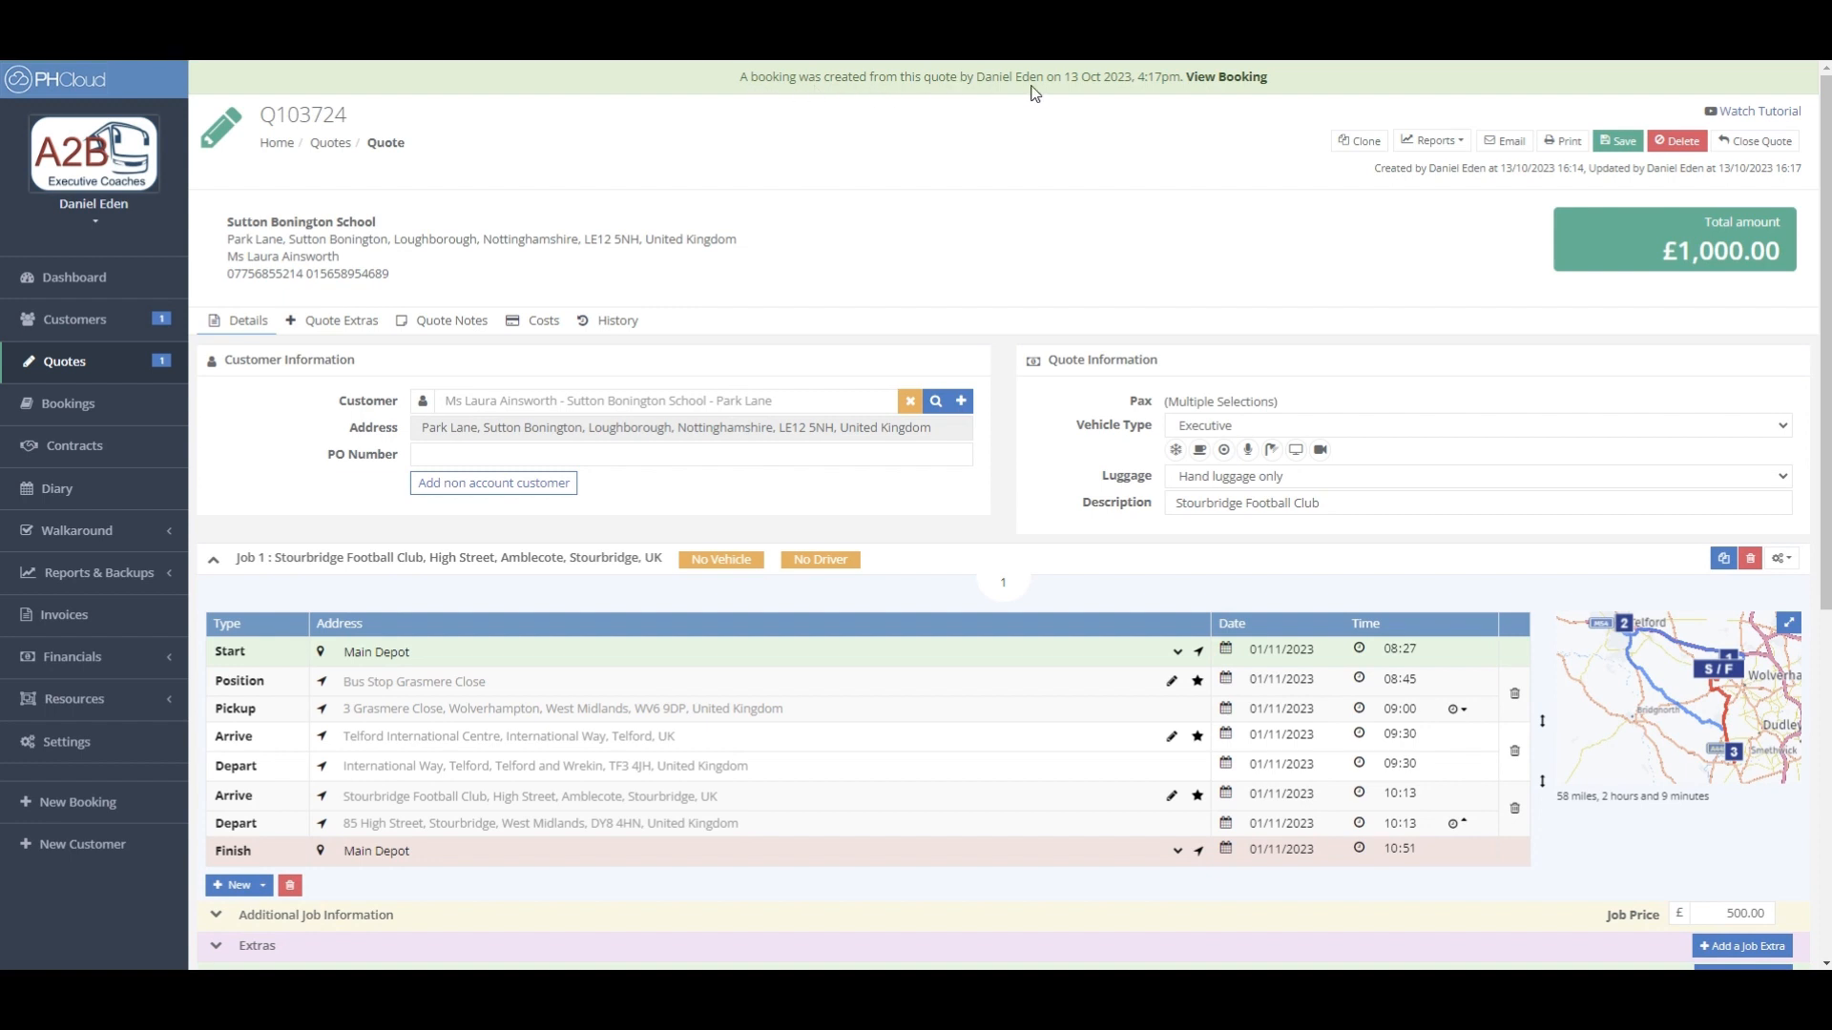
left_click(1220, 86)
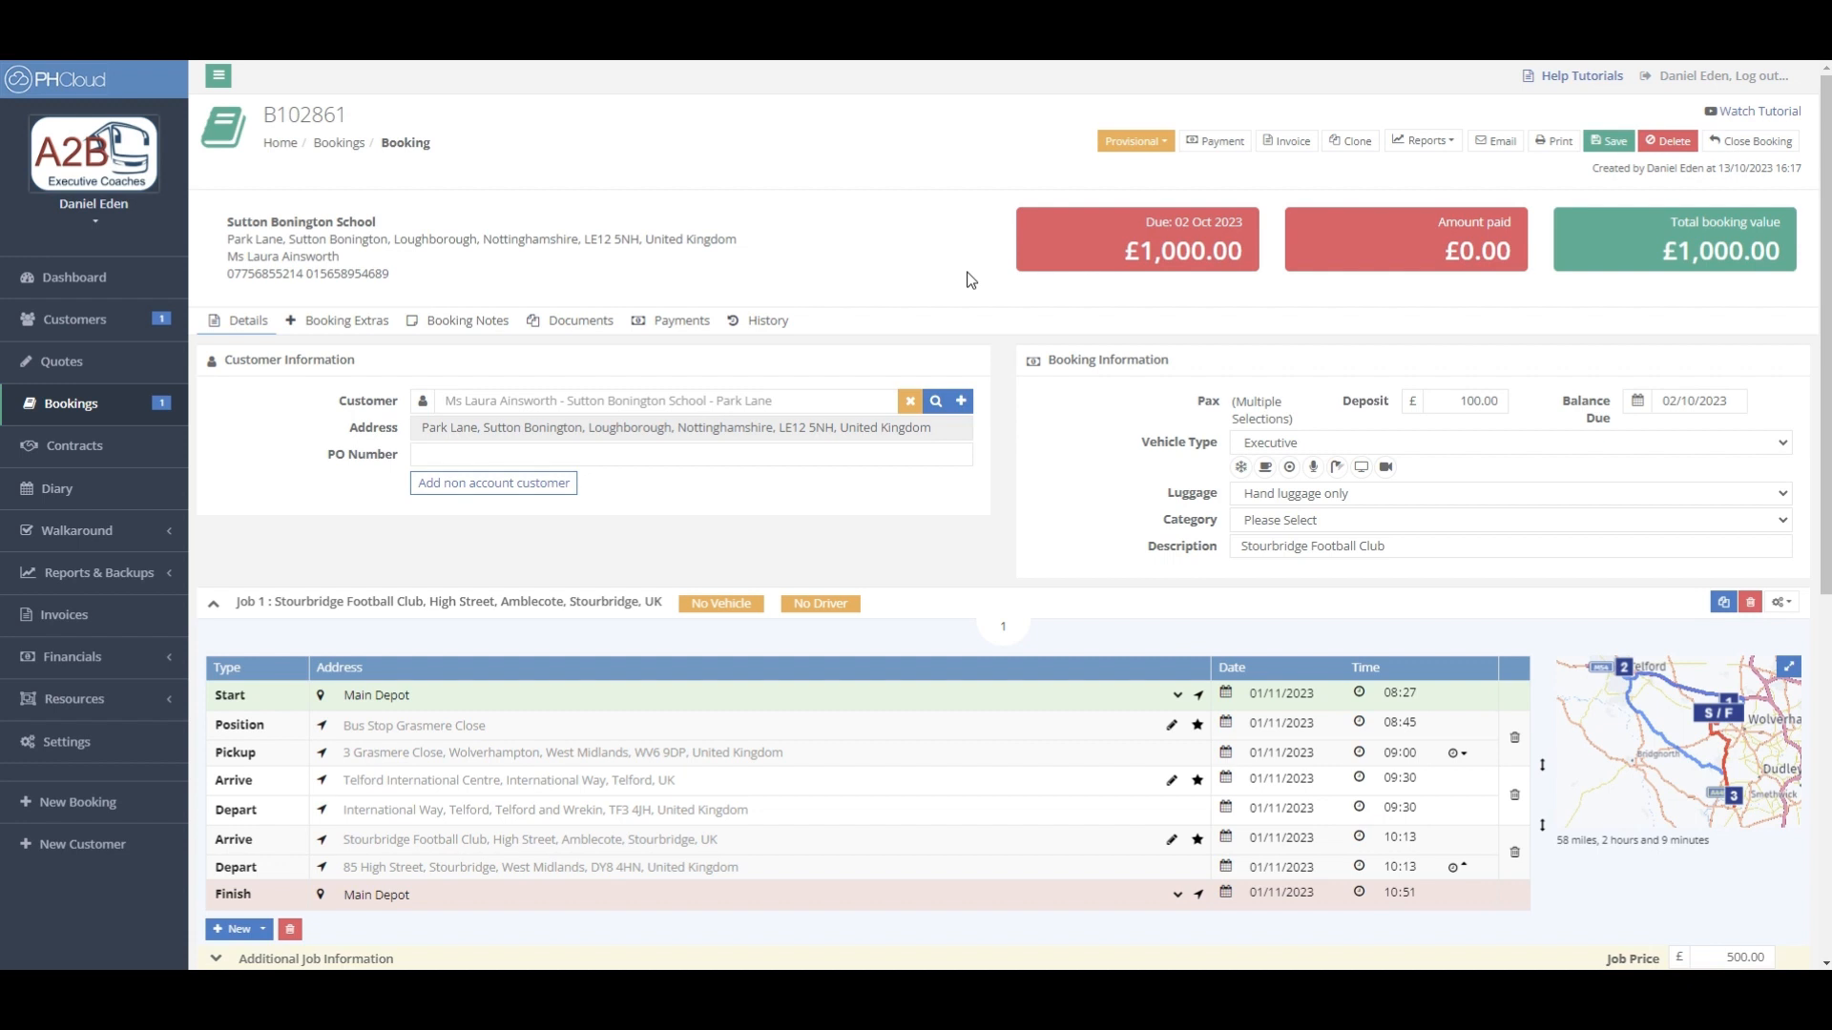
left_click(1216, 143)
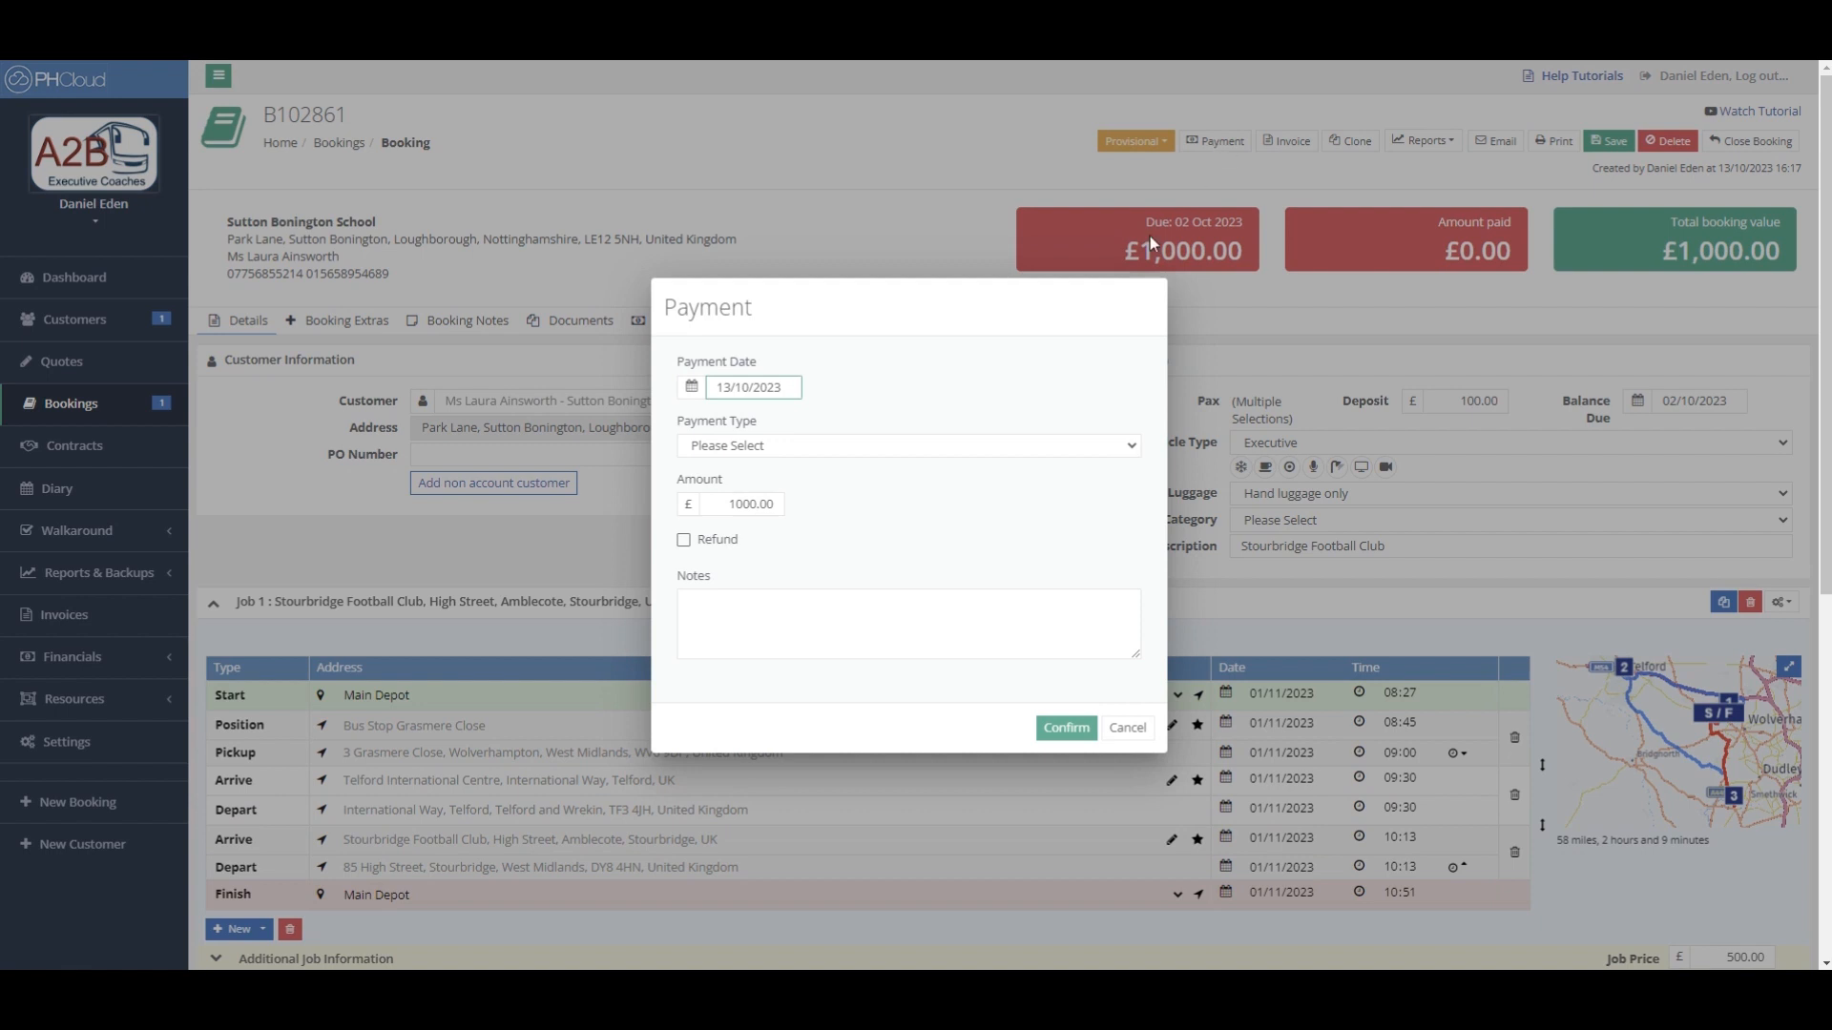
left_click(1020, 447)
left_click(1026, 402)
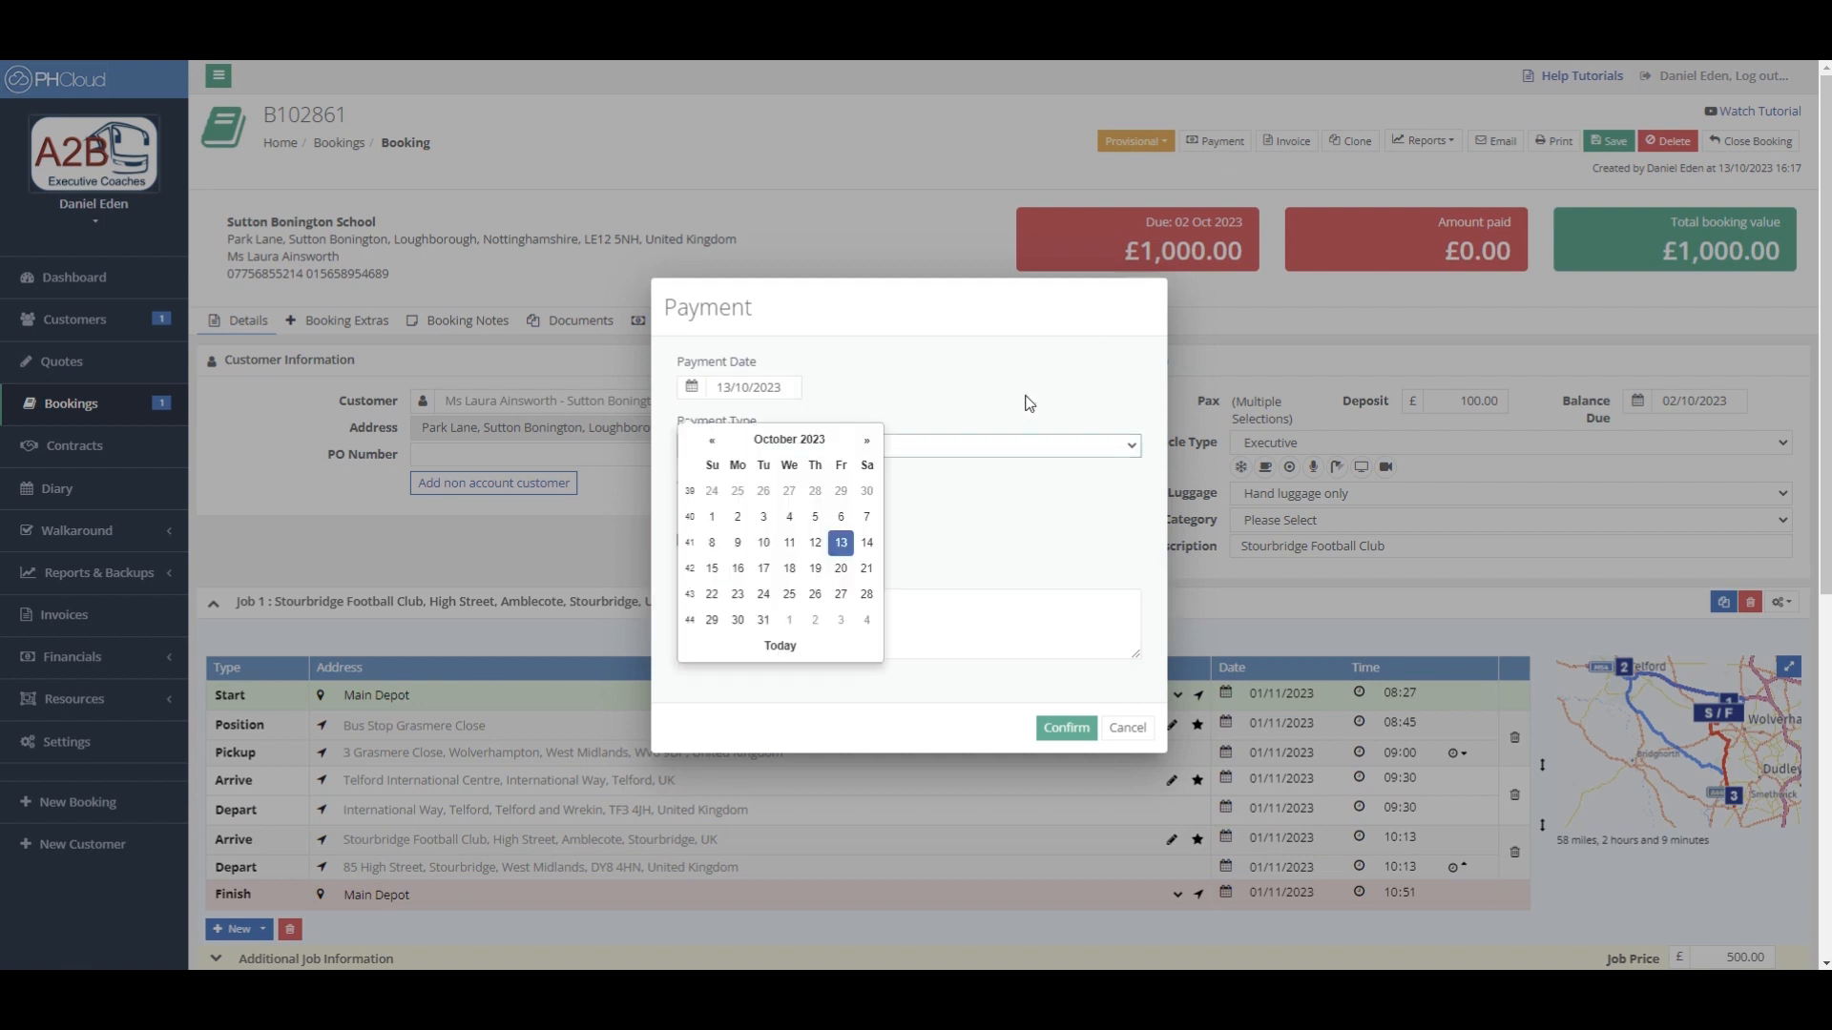
left_click(1016, 481)
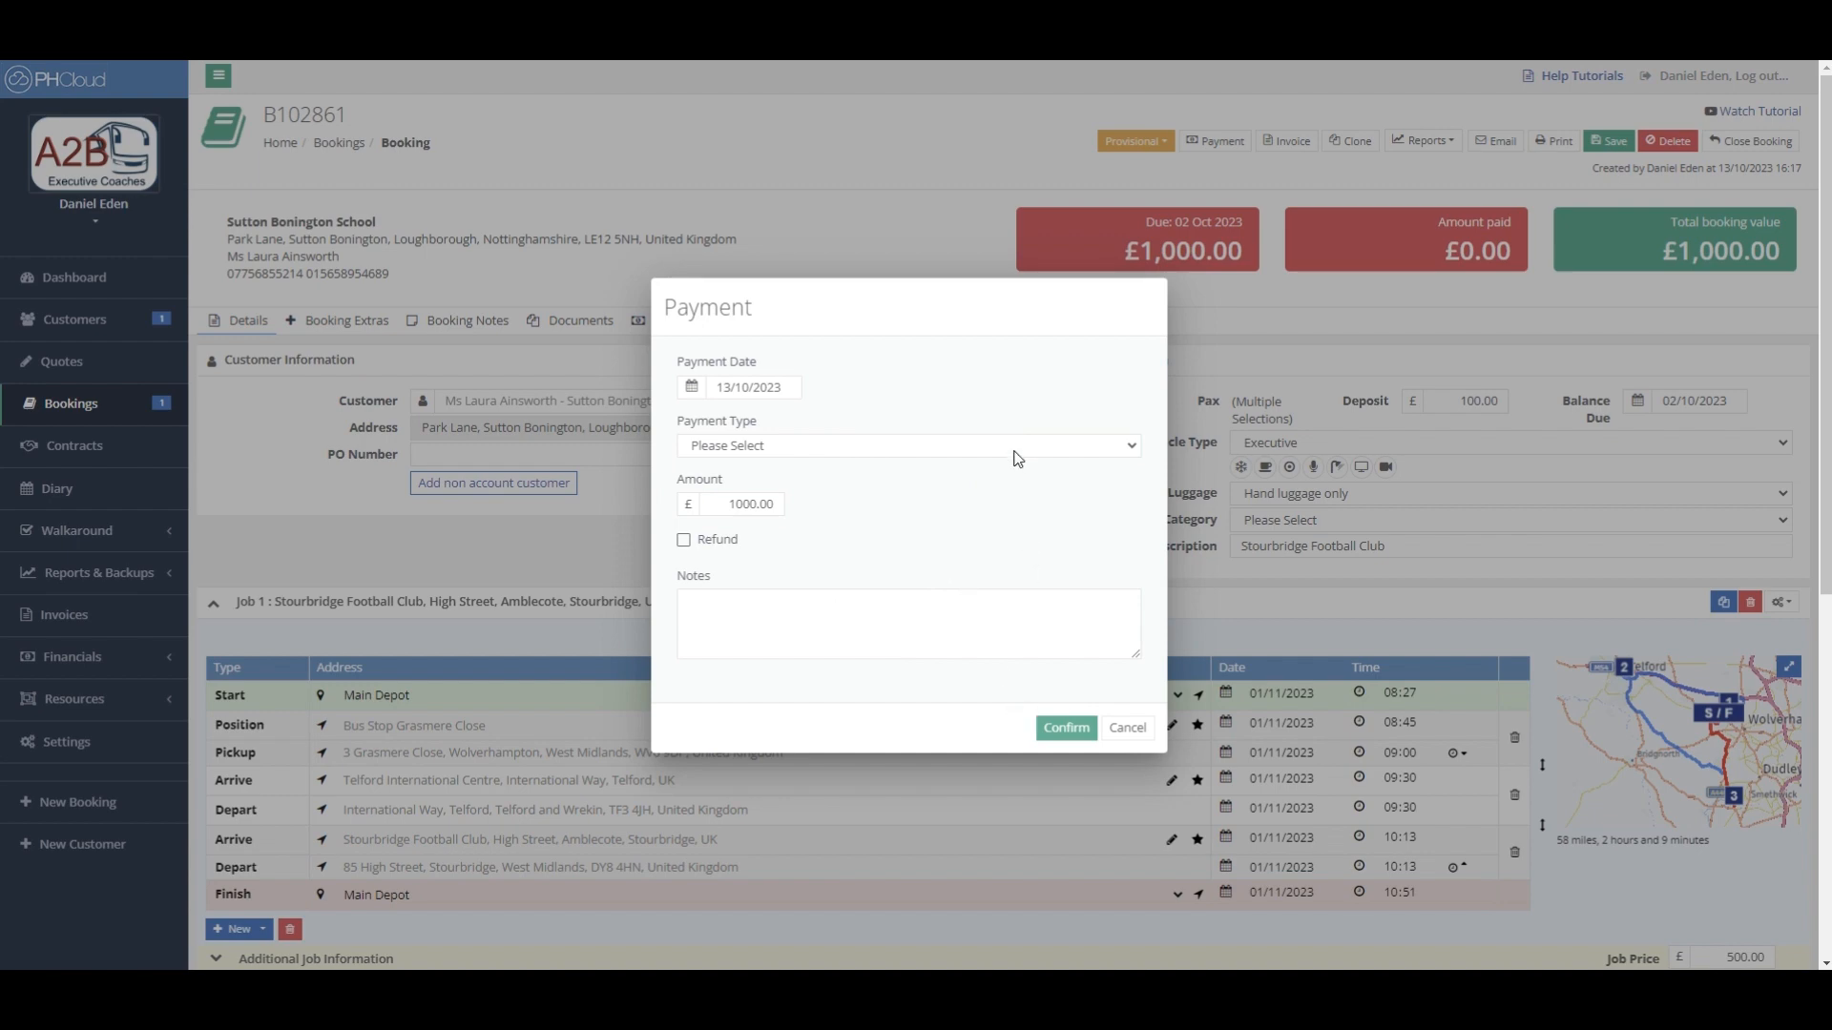
left_click(1133, 730)
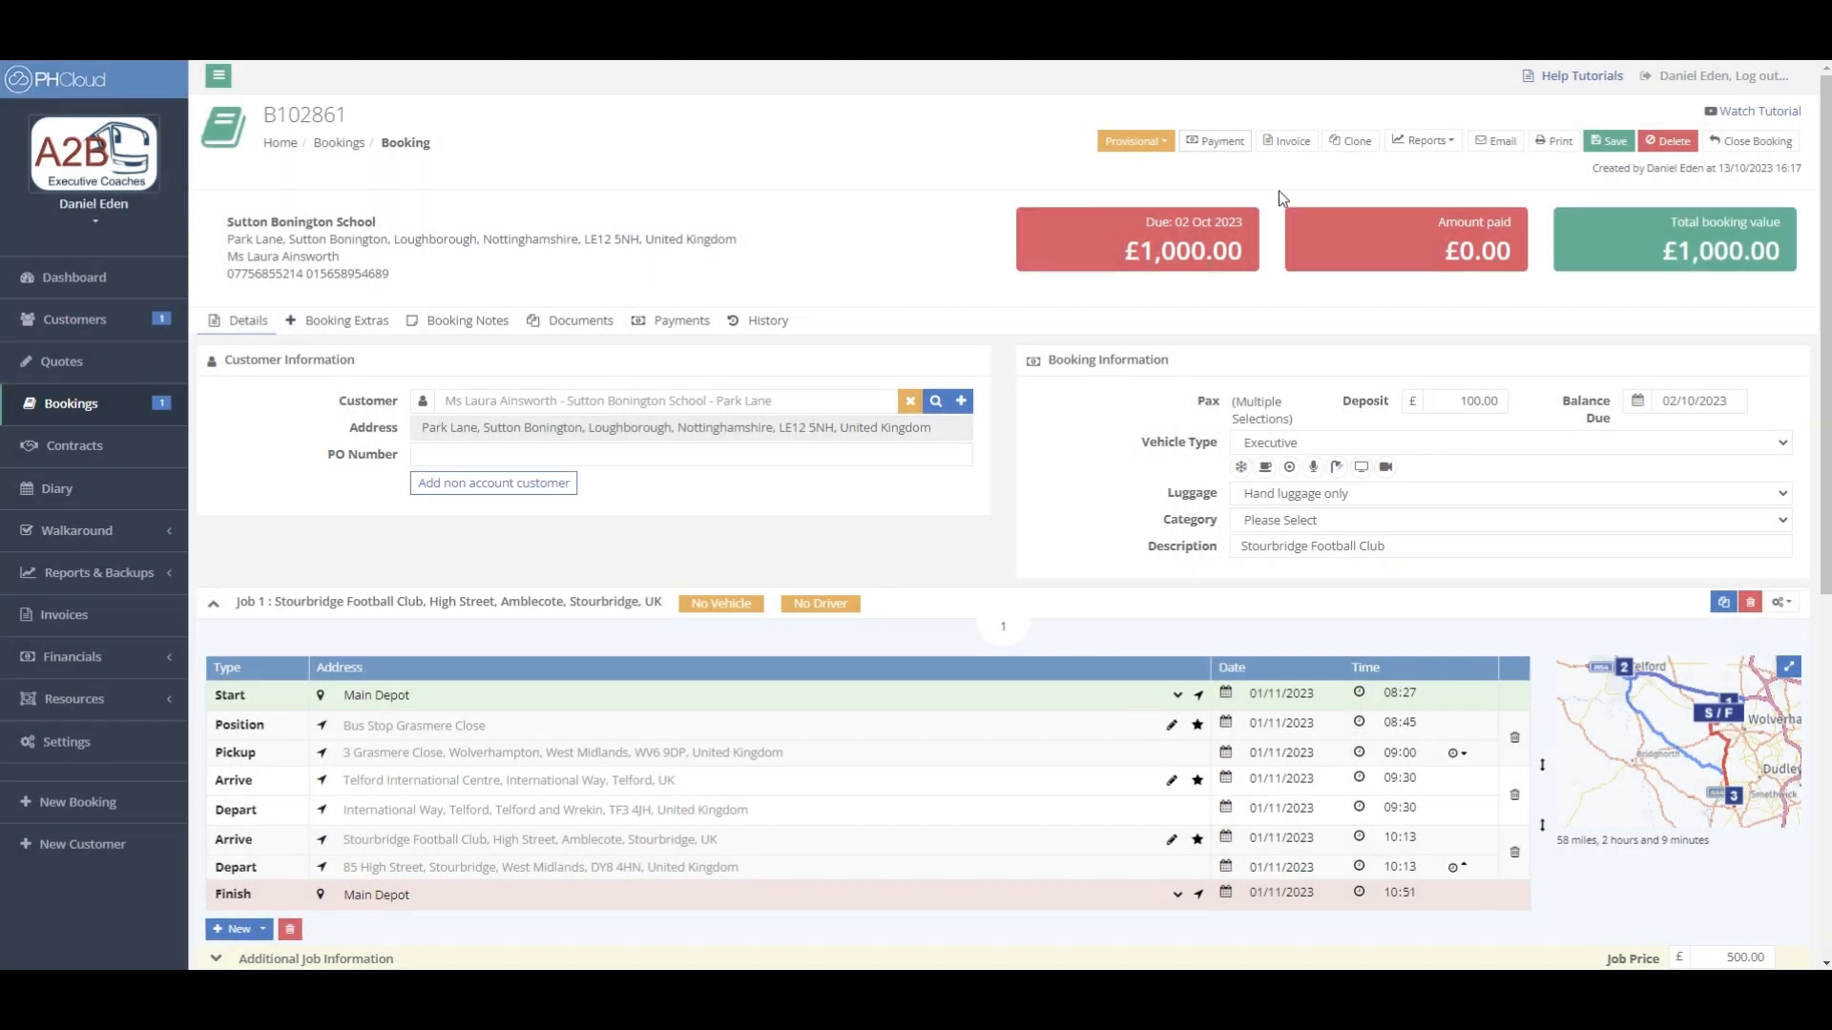
left_click(1288, 141)
left_click(806, 618)
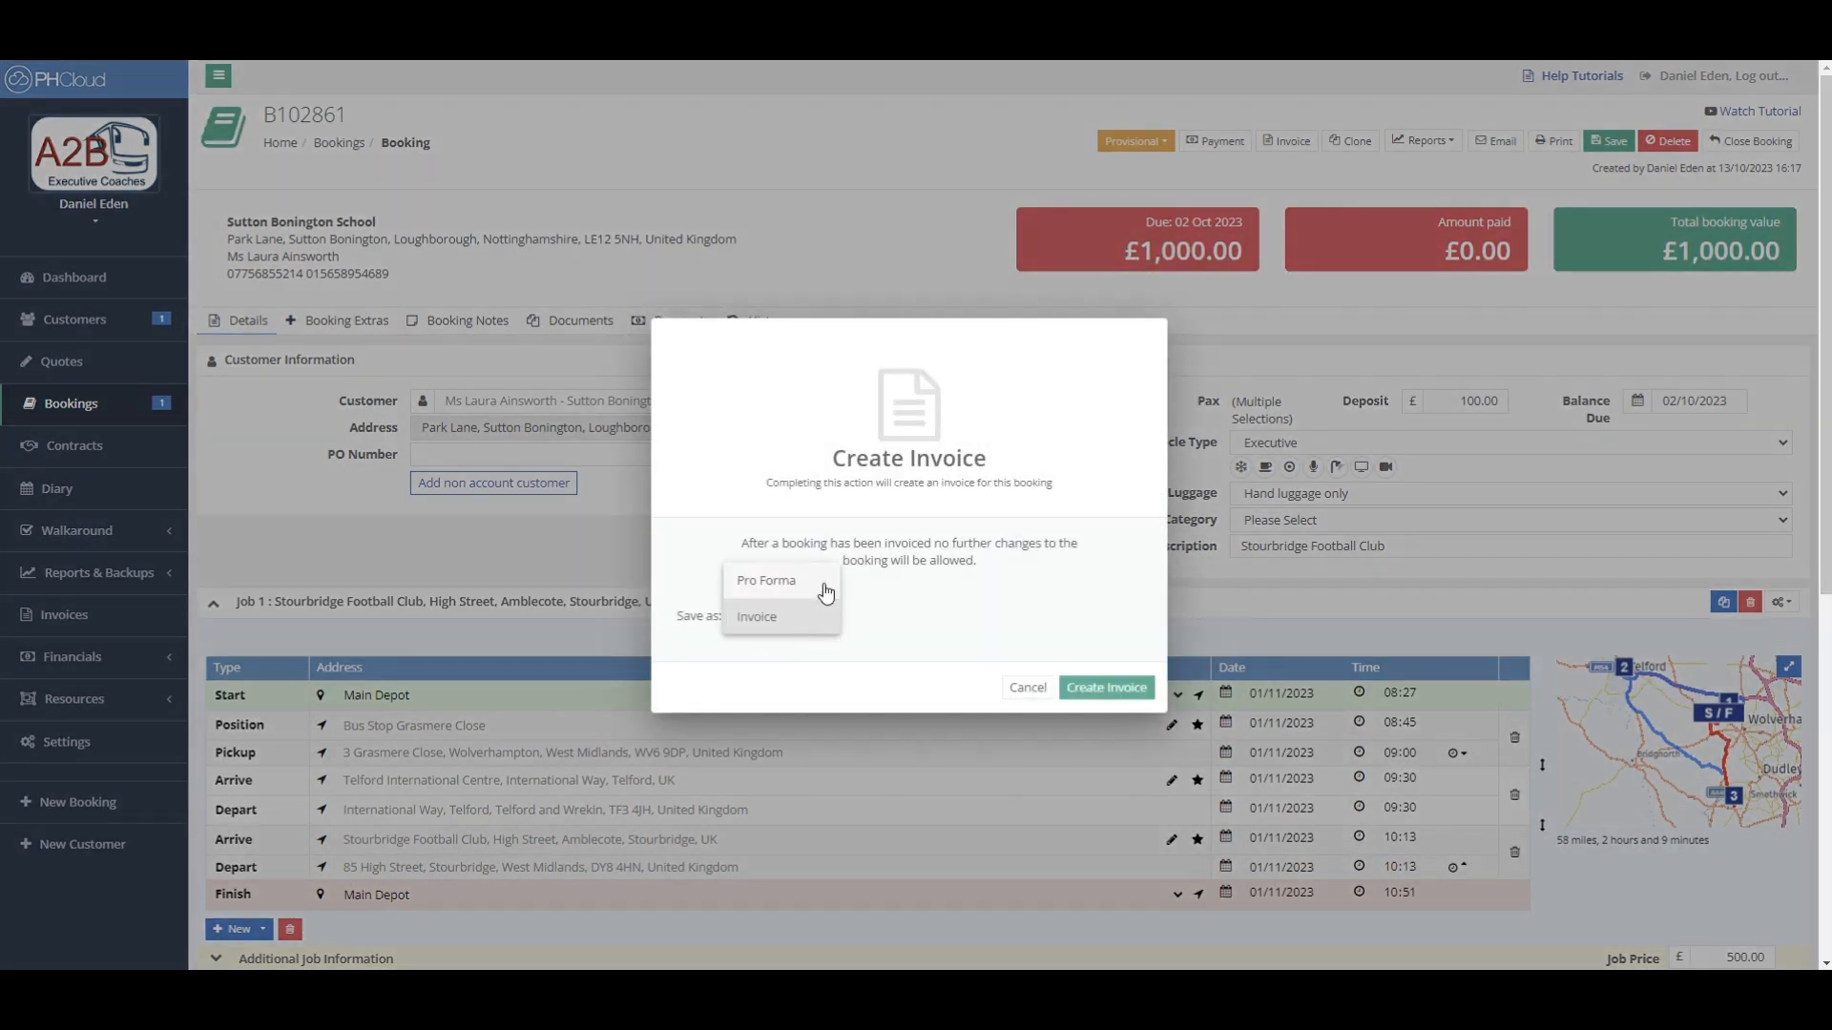
left_click(823, 619)
left_click(1027, 688)
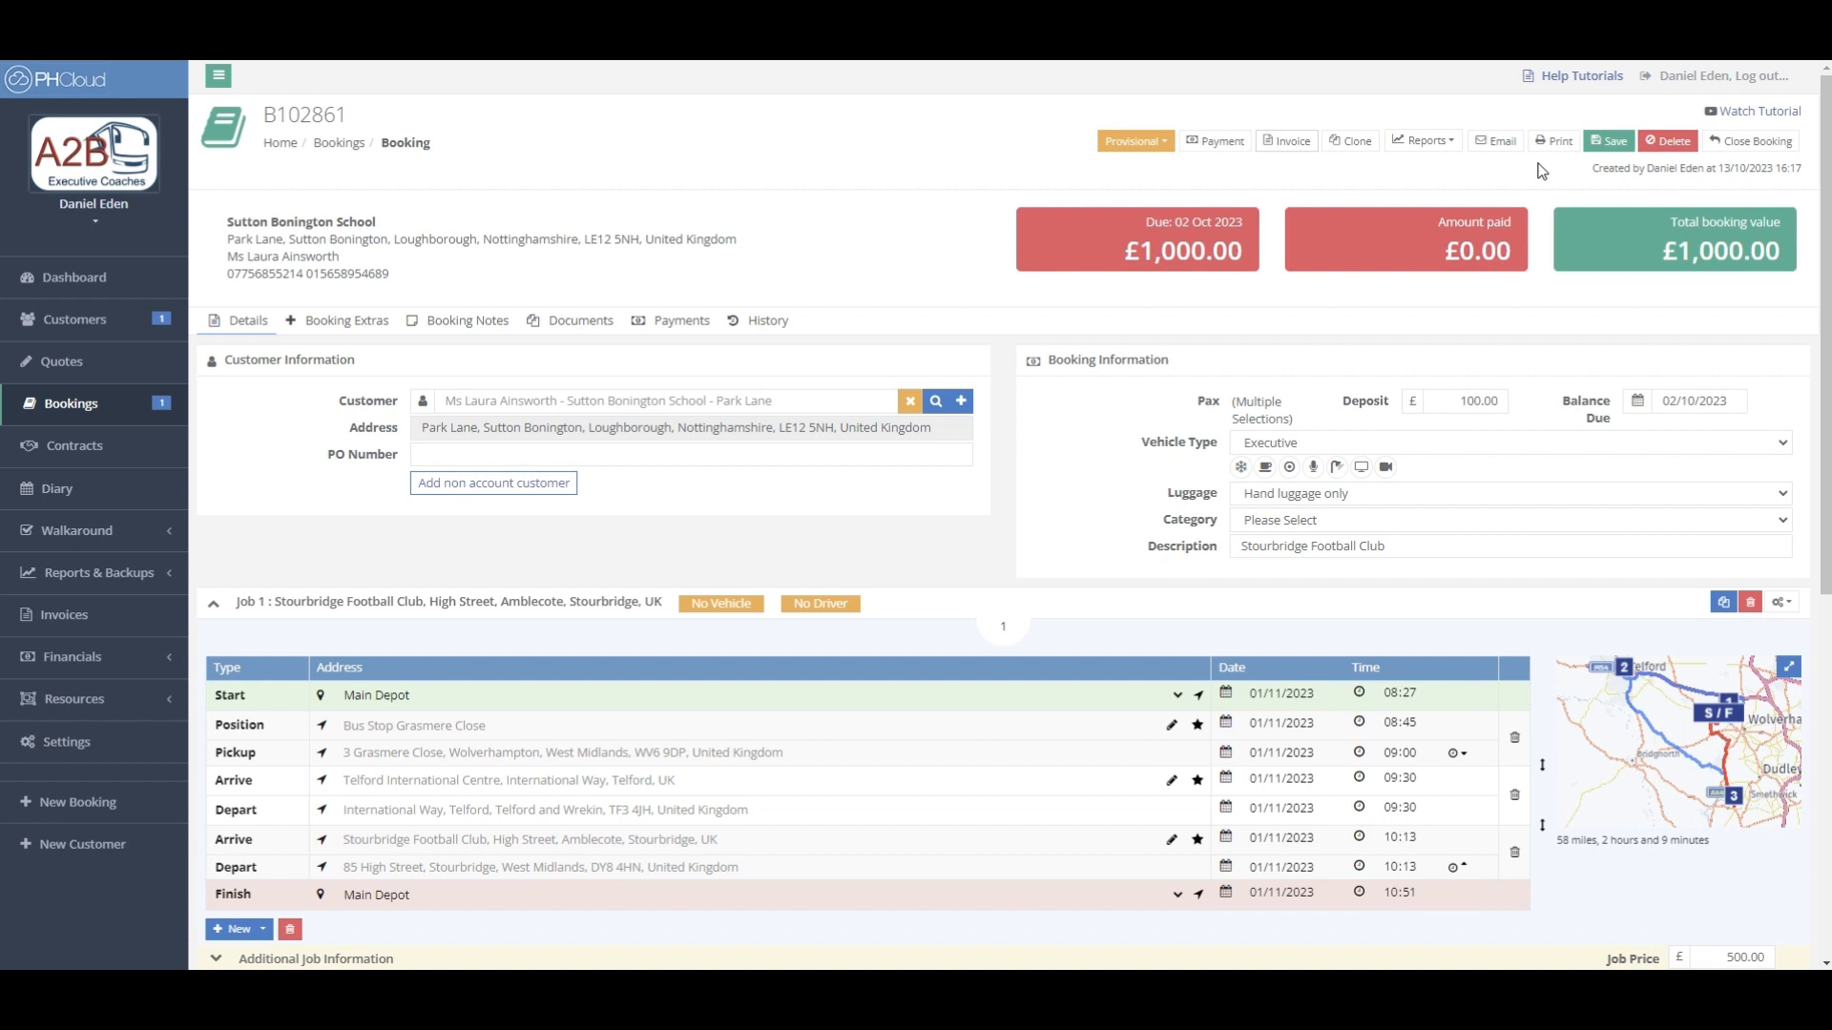
left_click(1434, 147)
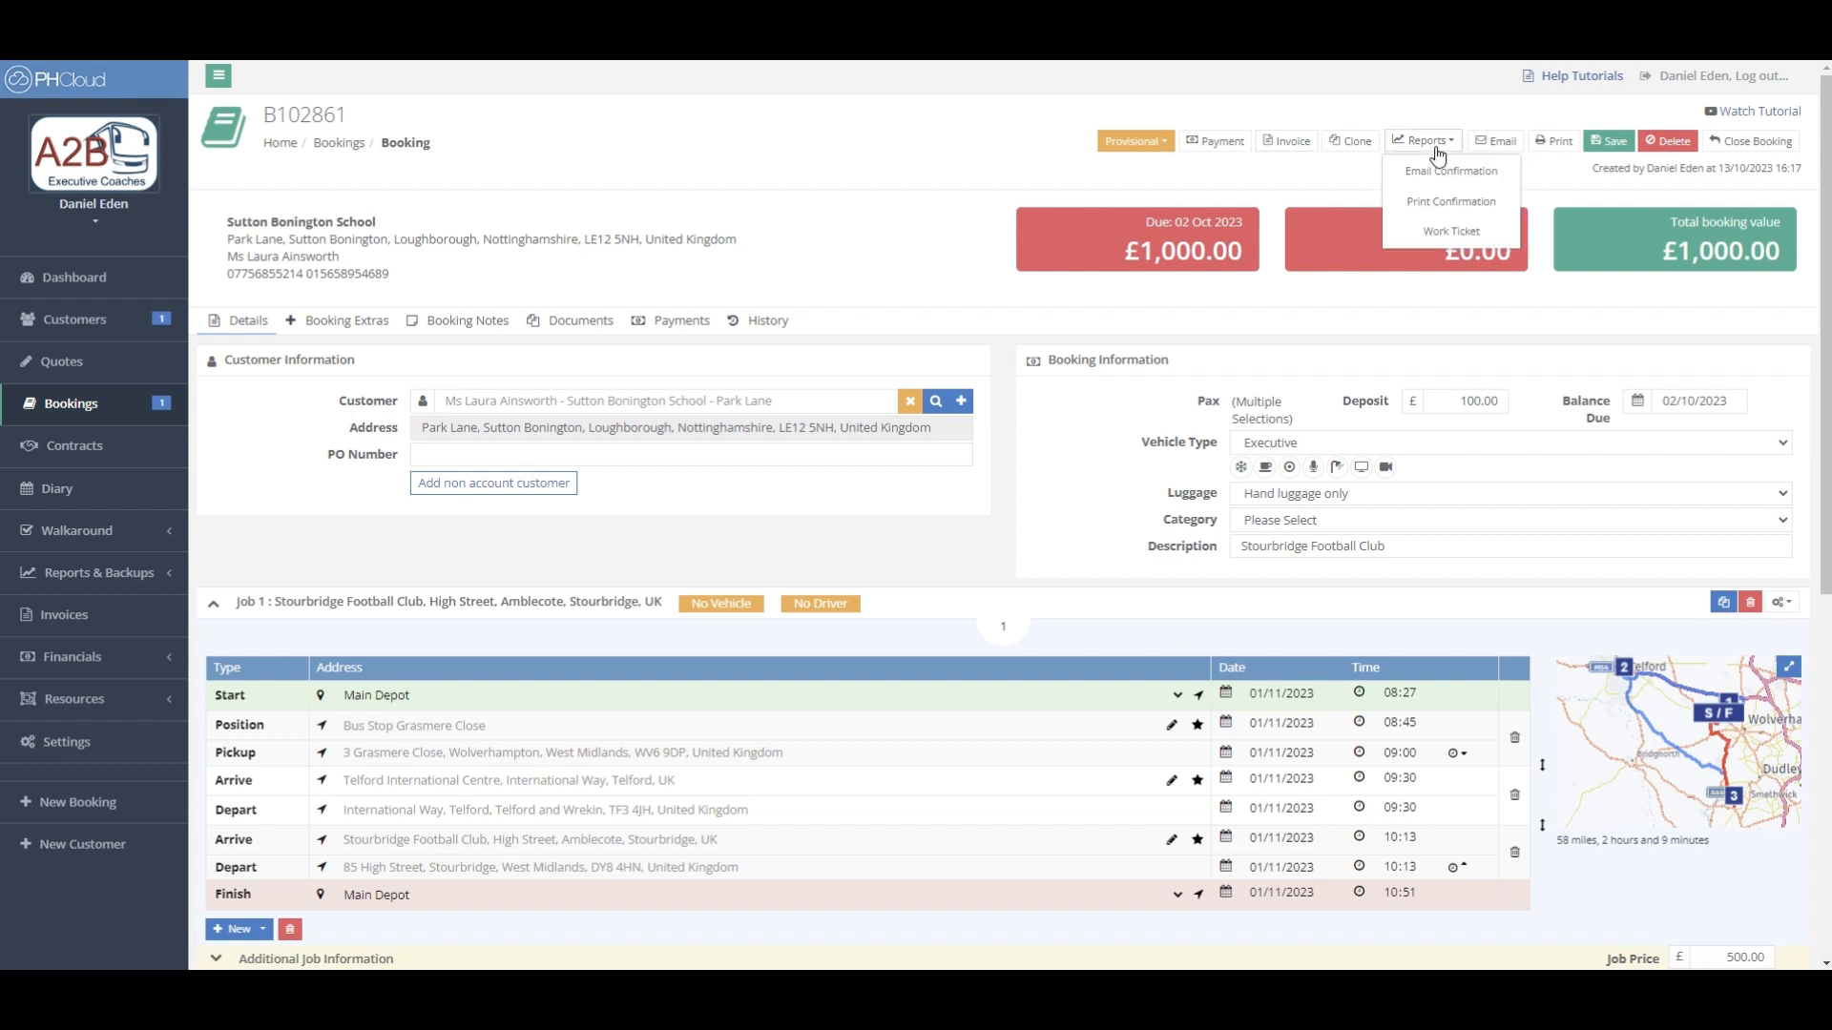
left_click(1453, 237)
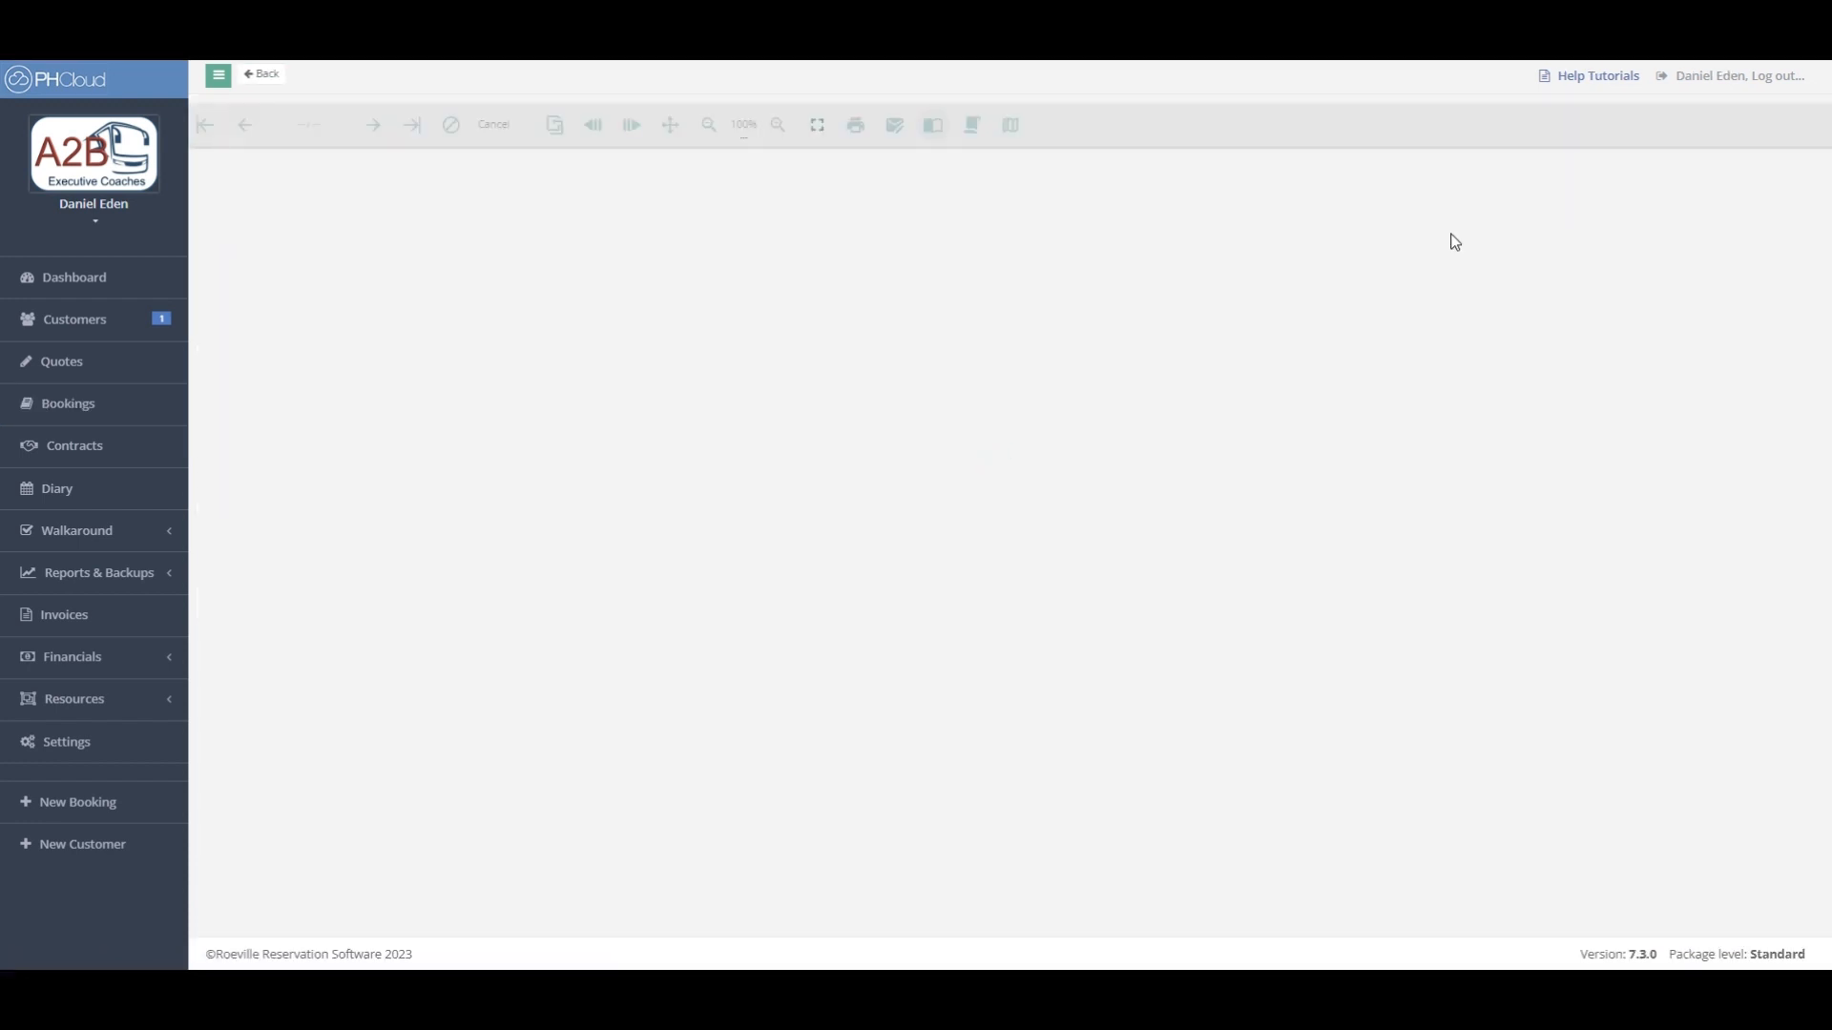
scroll(1425, 365, "down", 2)
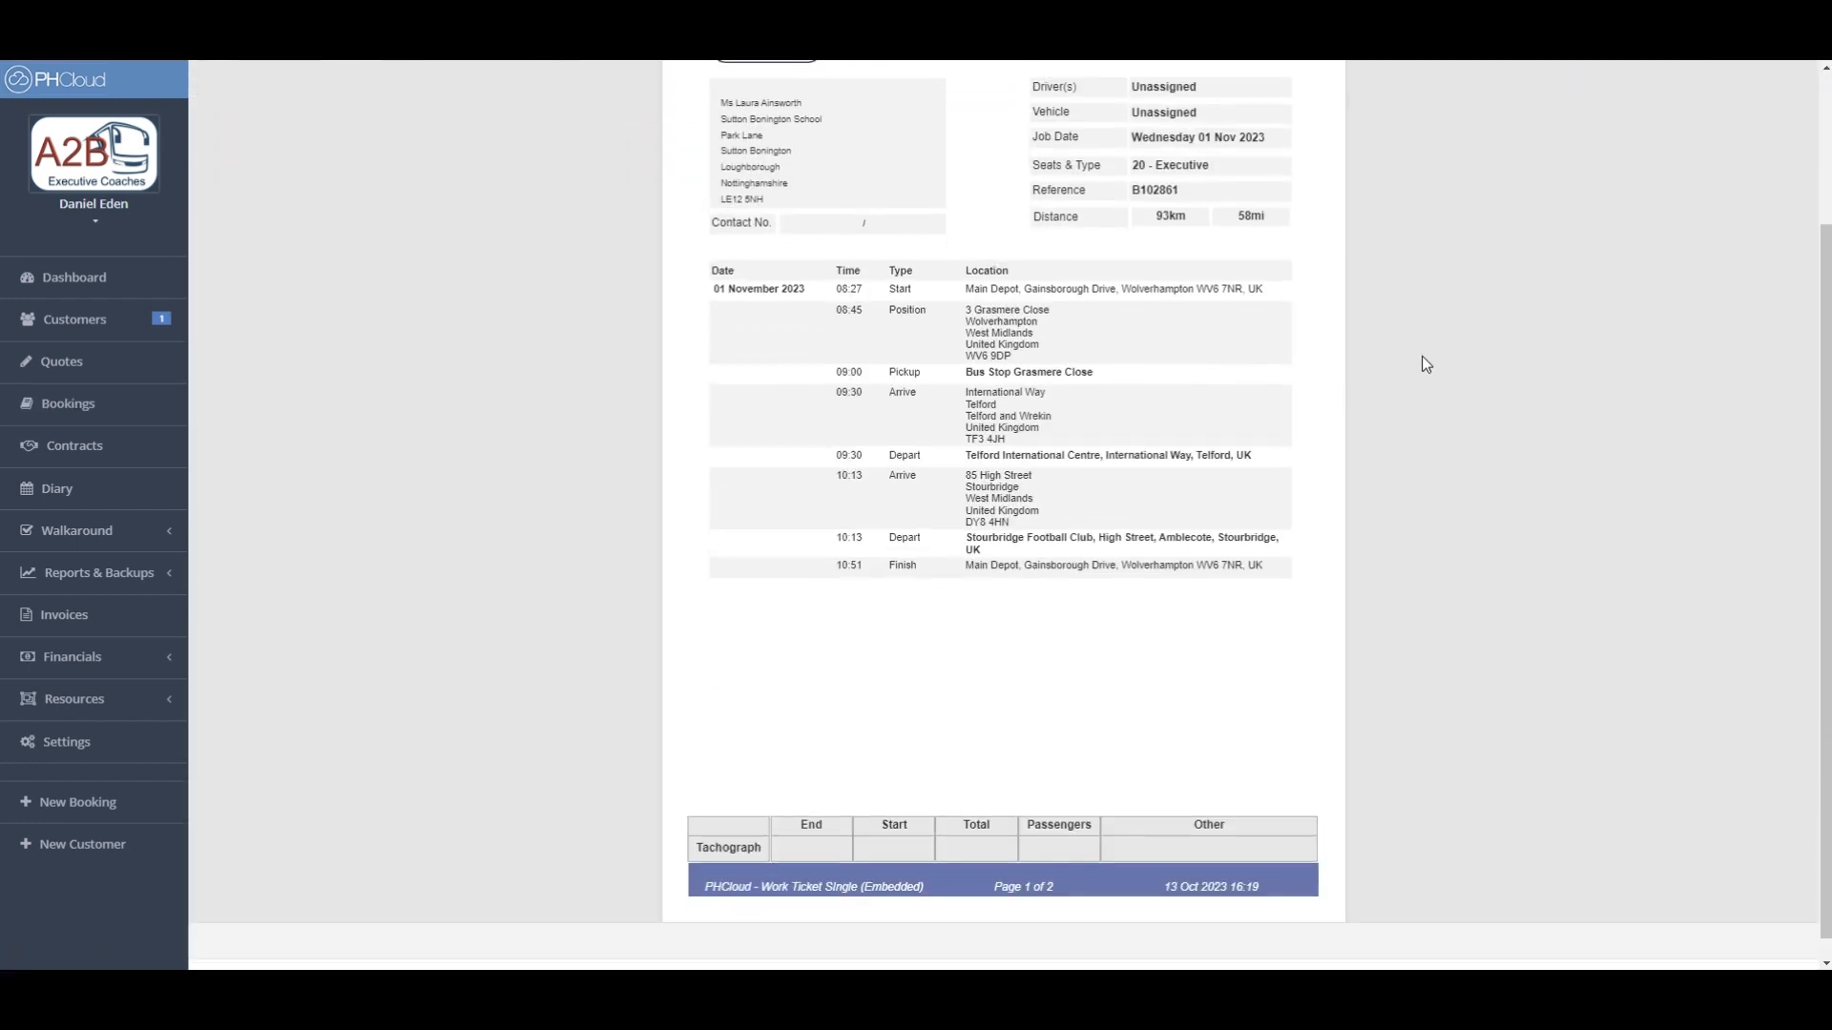
scroll(1425, 365, "up", 2)
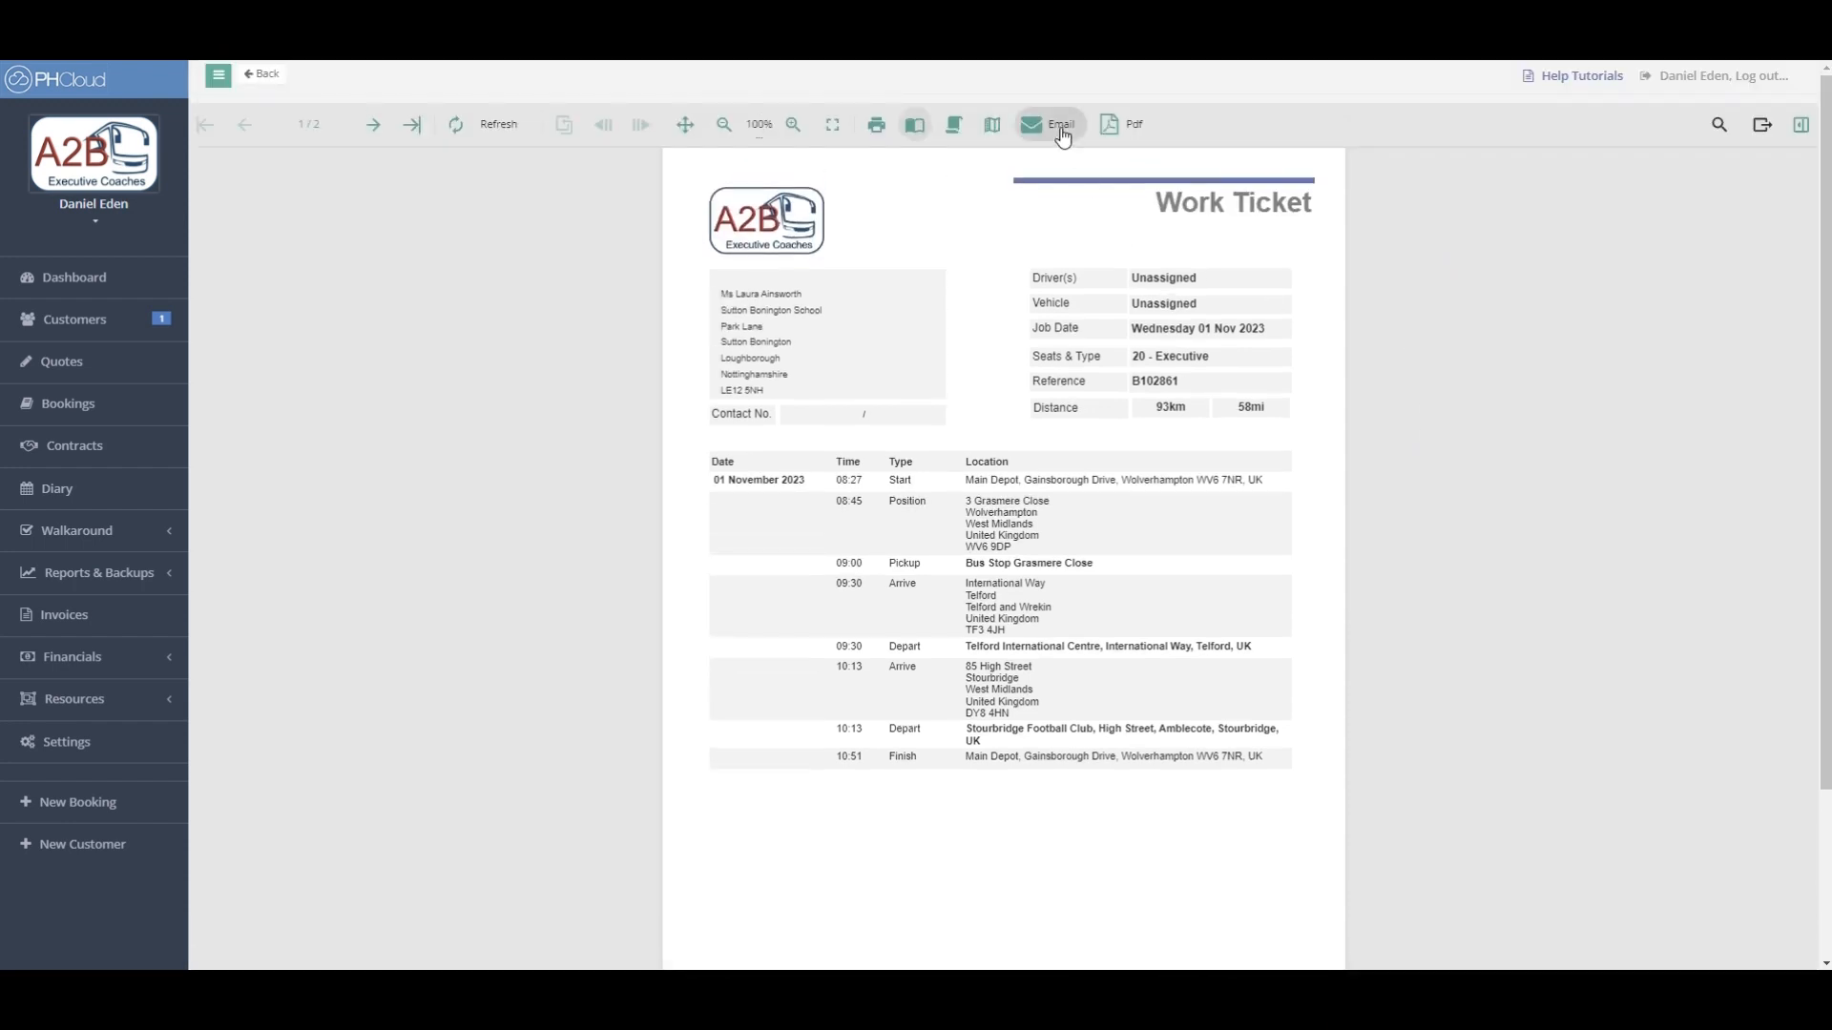
left_click(1108, 131)
left_click(259, 80)
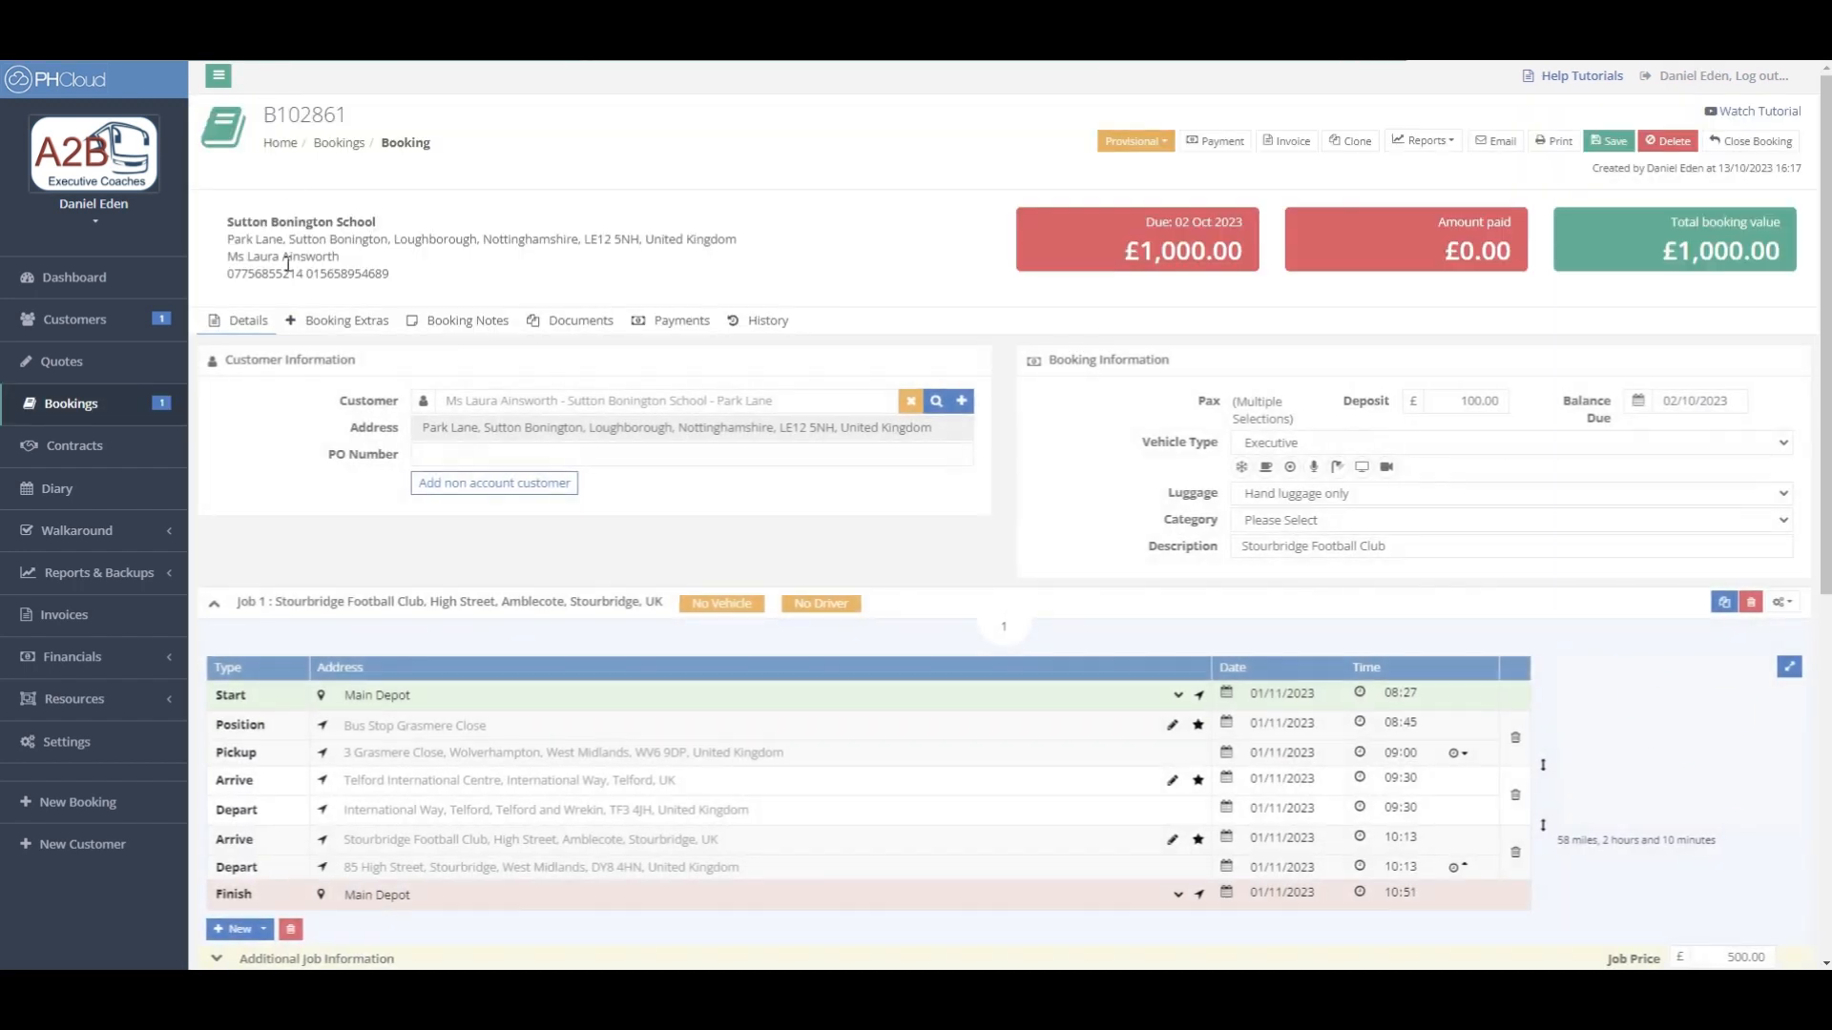